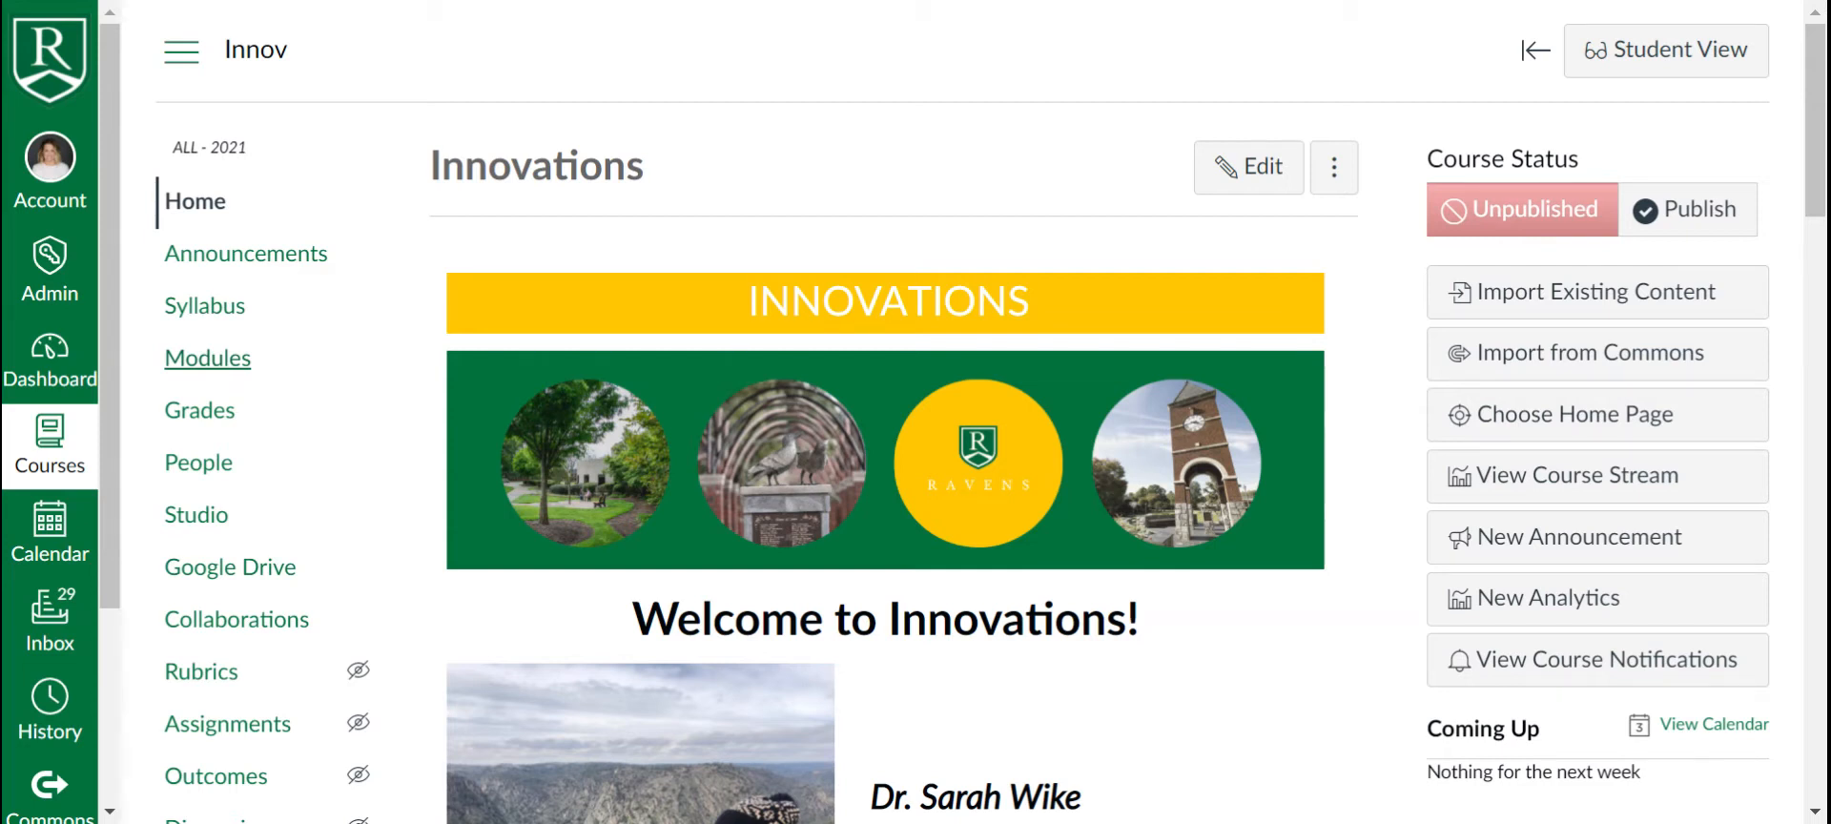
Step: Add a new module named "Demo" to the course's modules
left_click(233, 375)
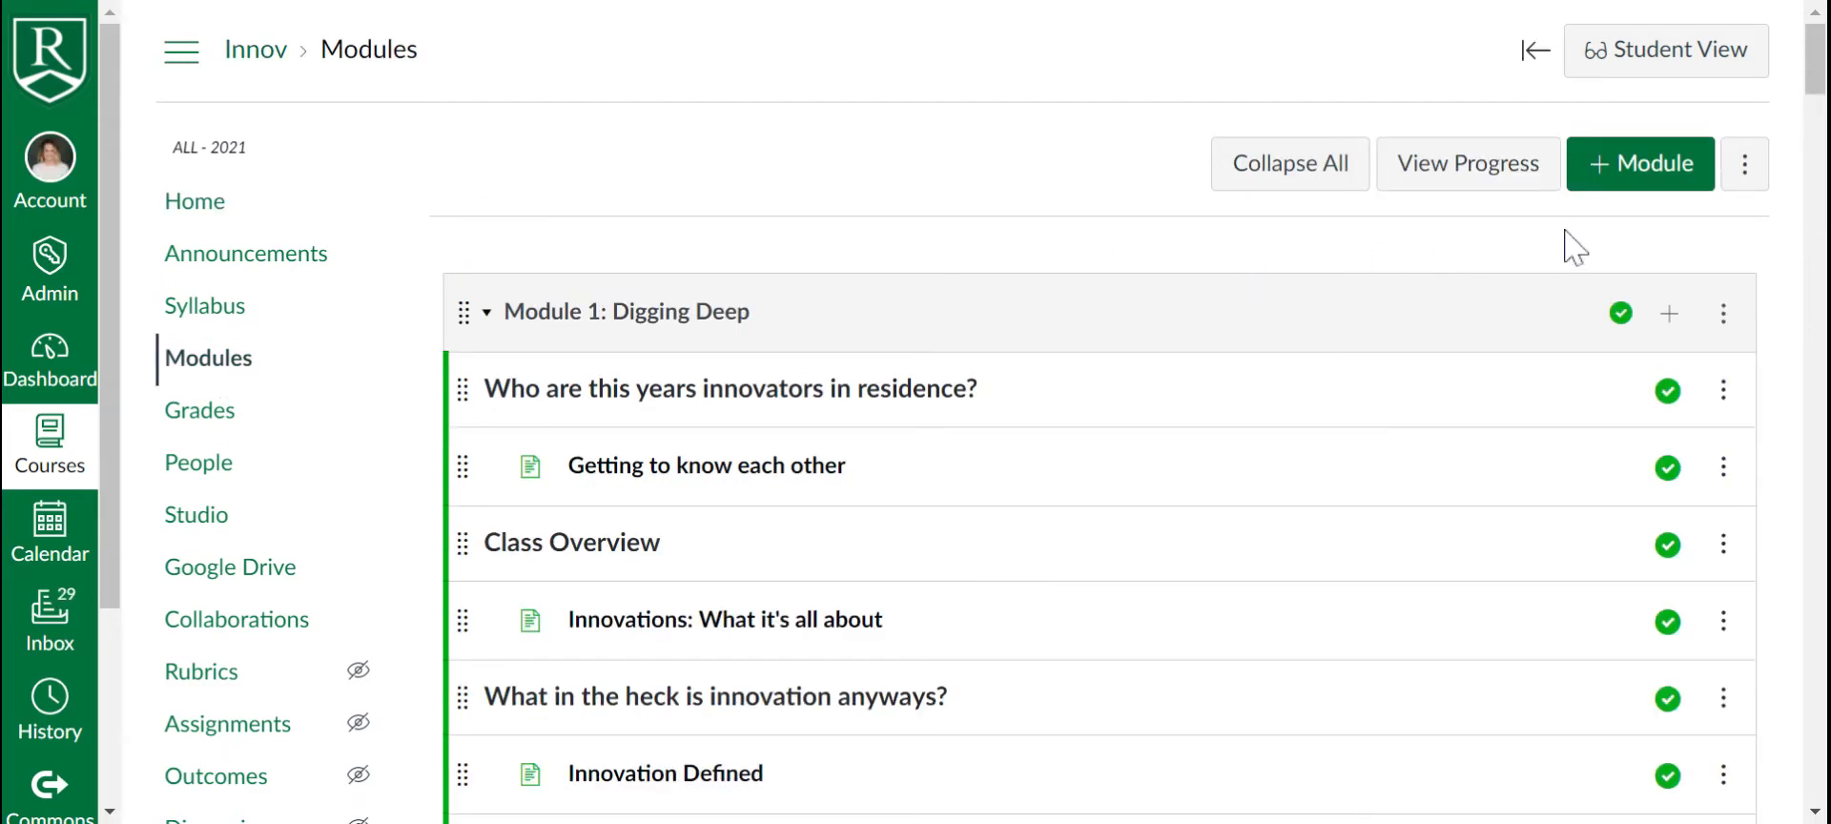
left_click(1622, 176)
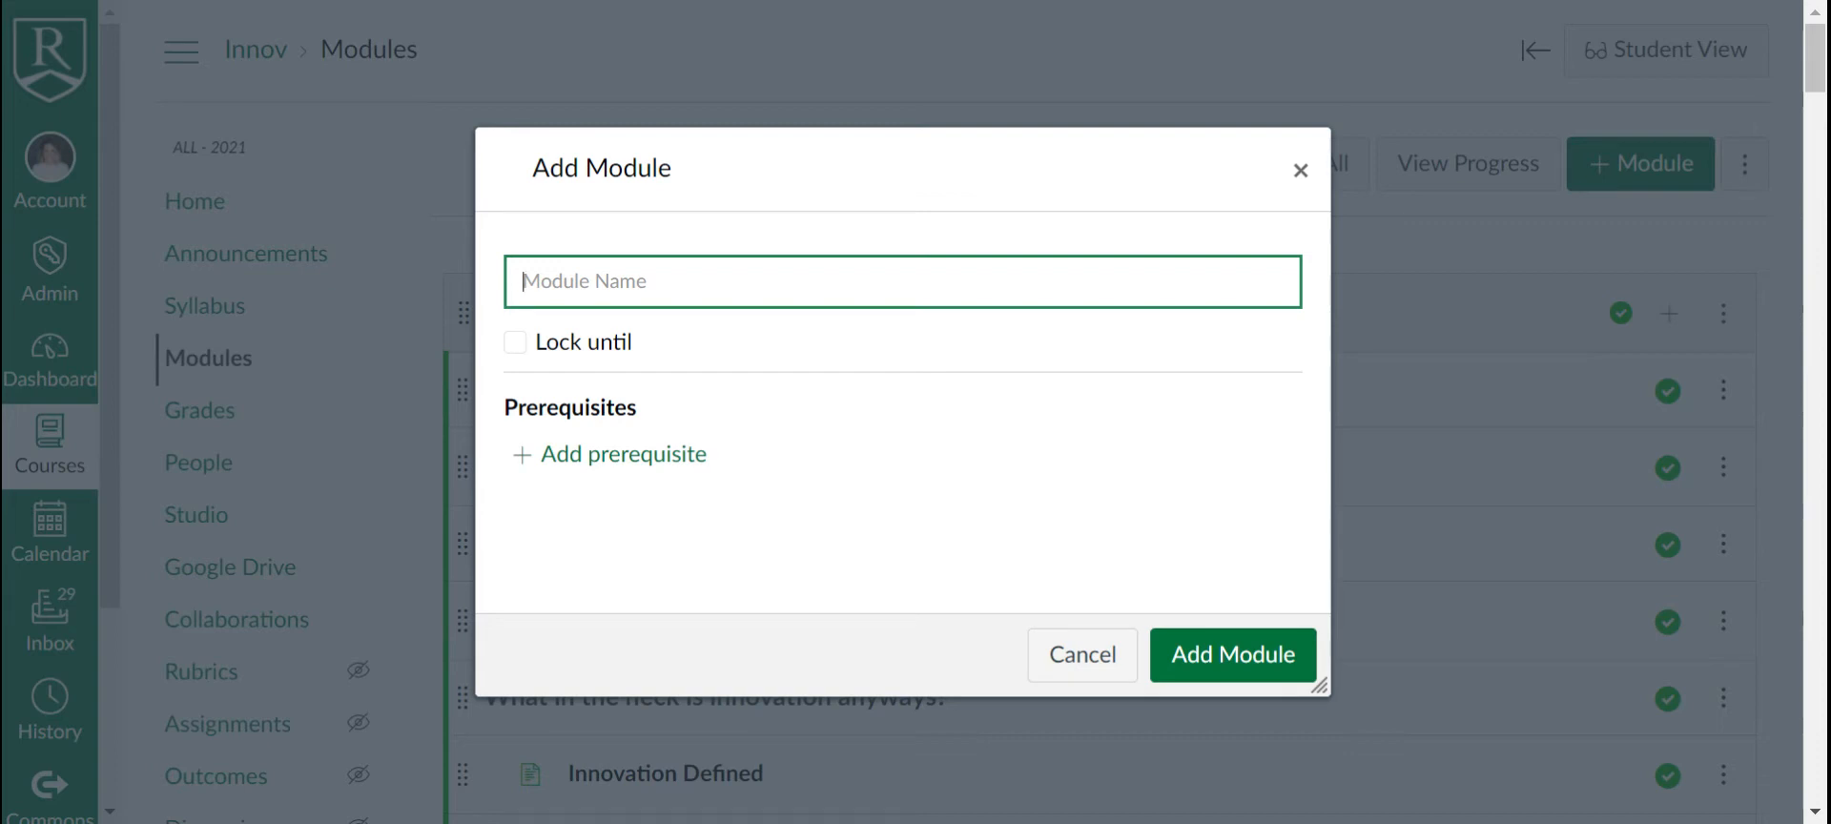
key("Down")
key("Down")
key("Return")
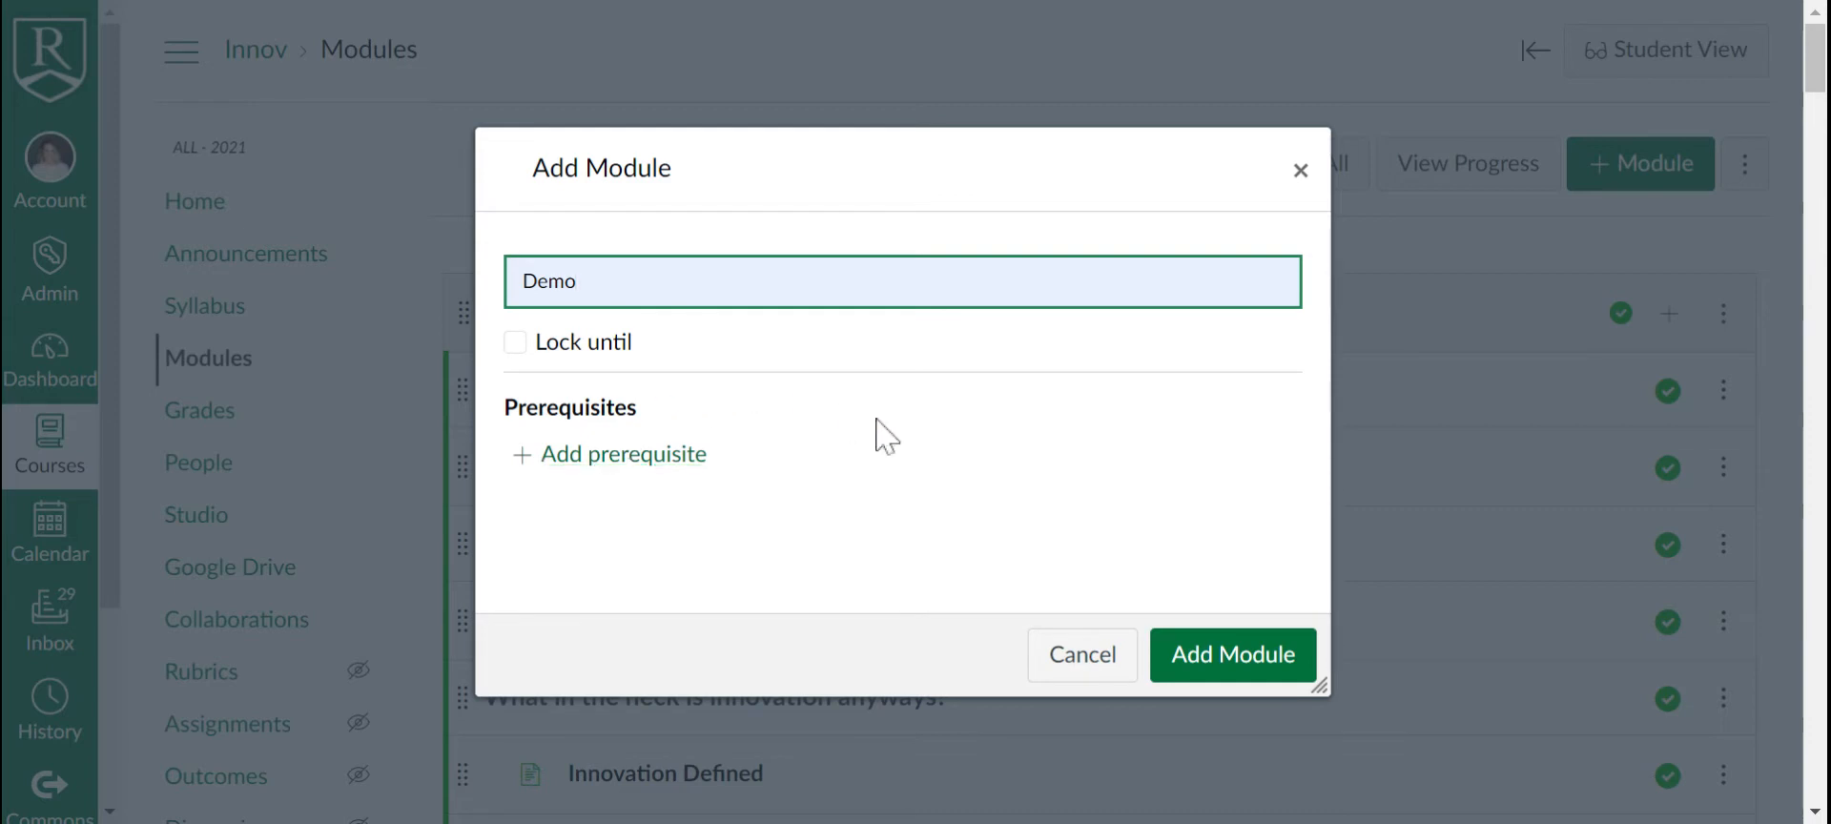
left_click(1255, 664)
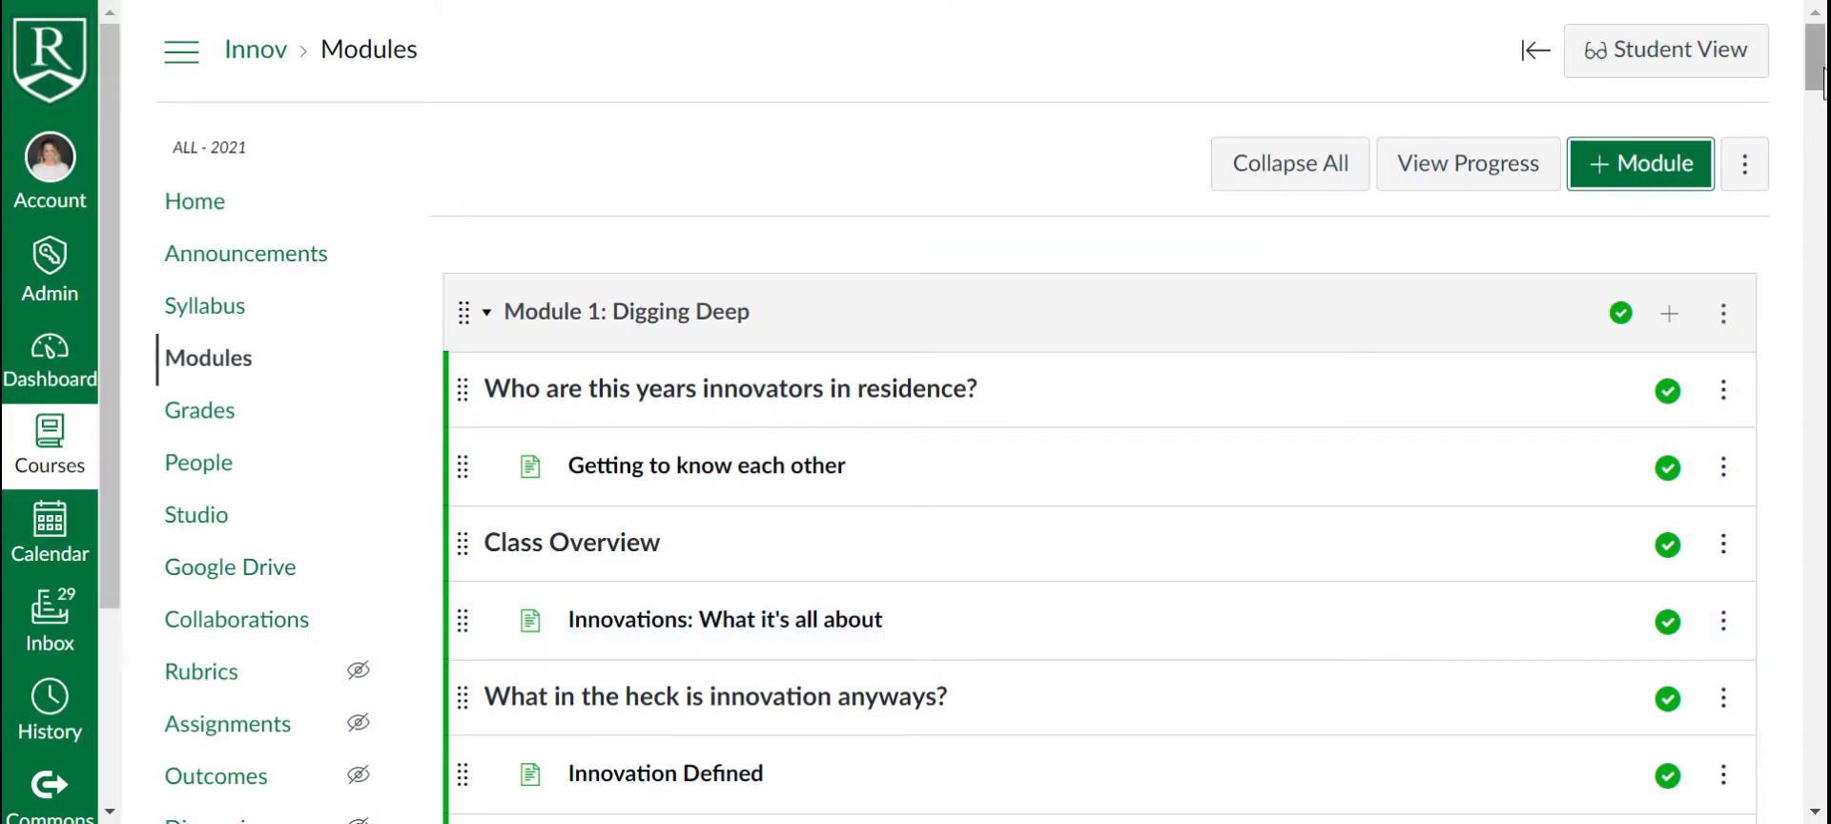
Step: Move the Demo module to the top of the module list
left_click_drag(1815, 57, 1815, 740)
left_click(1723, 612)
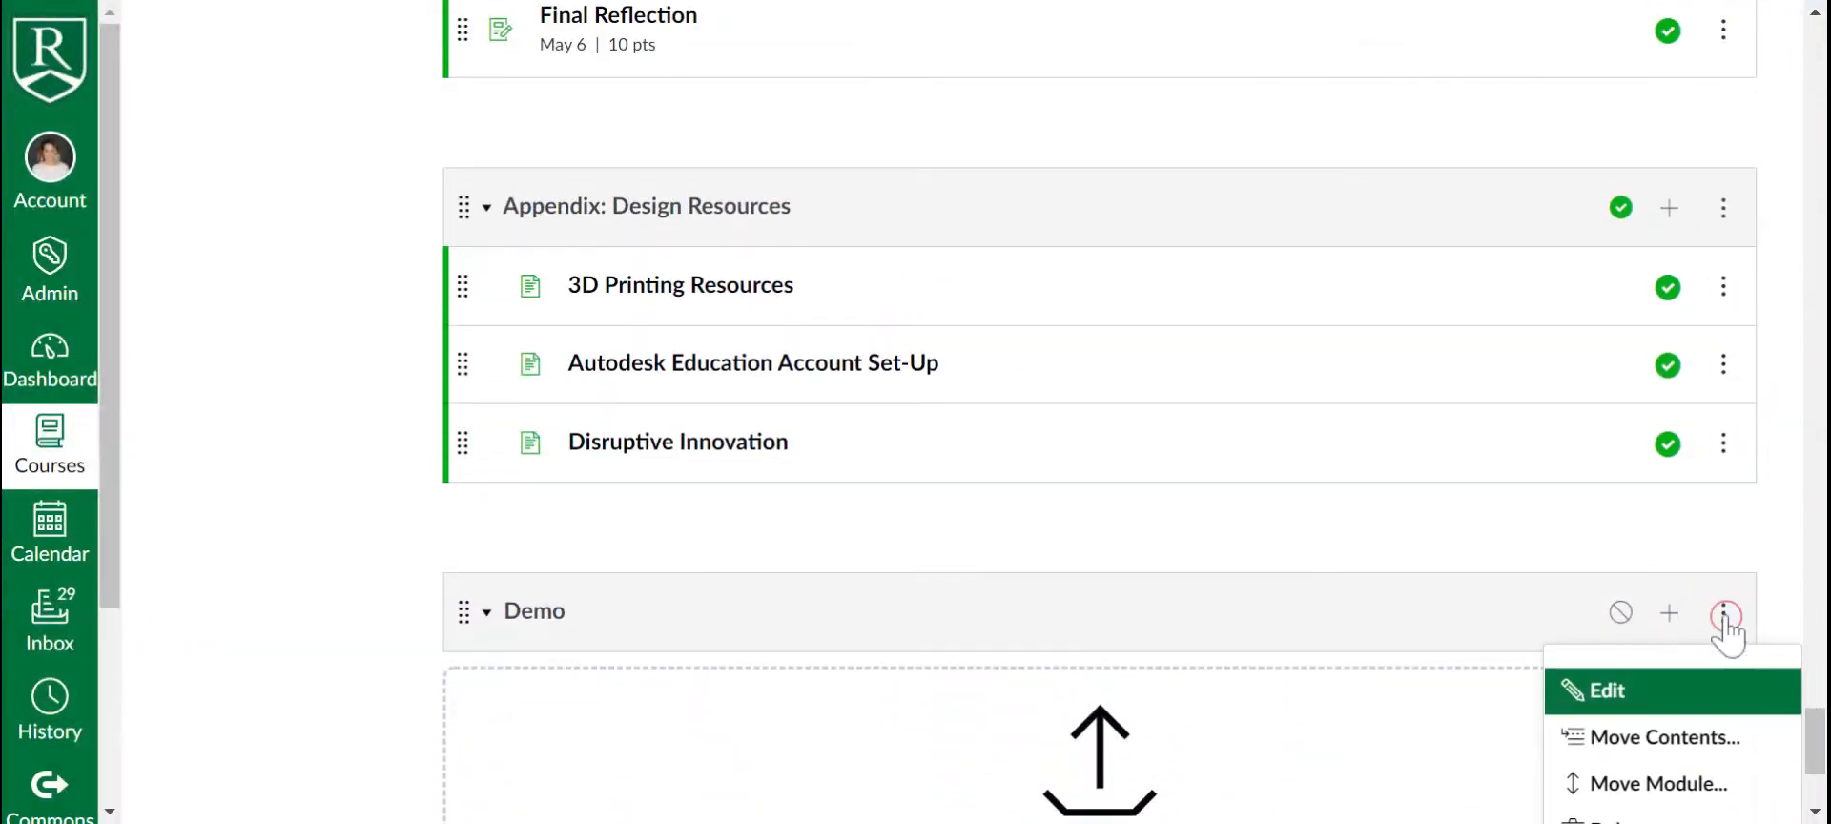
left_click(1657, 780)
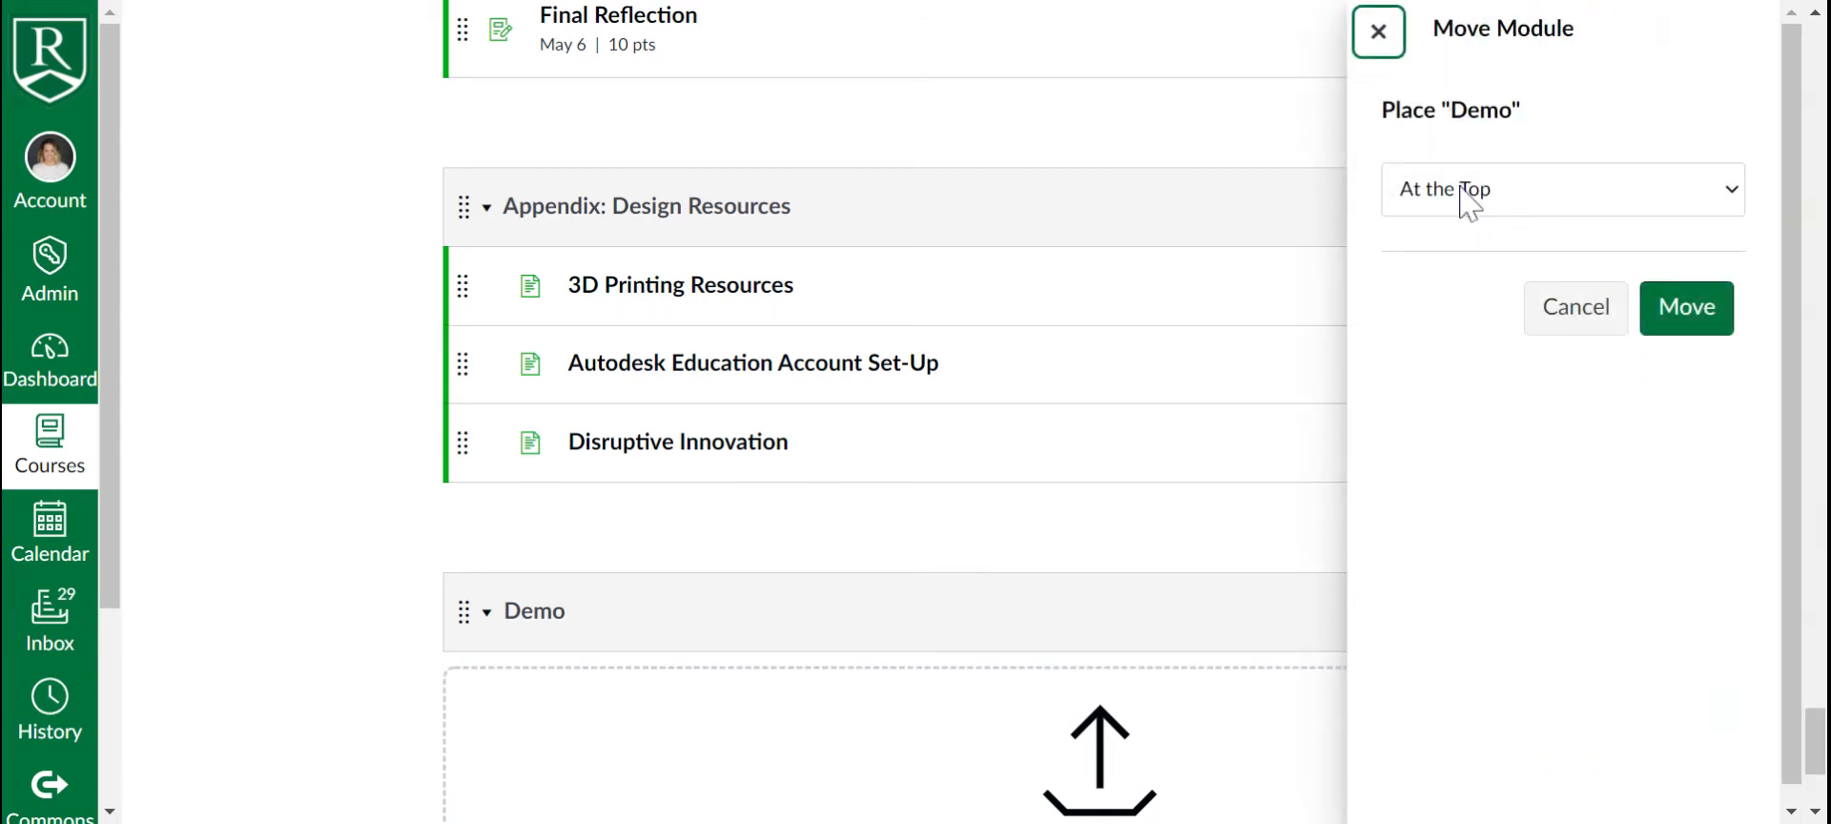
left_click(1677, 310)
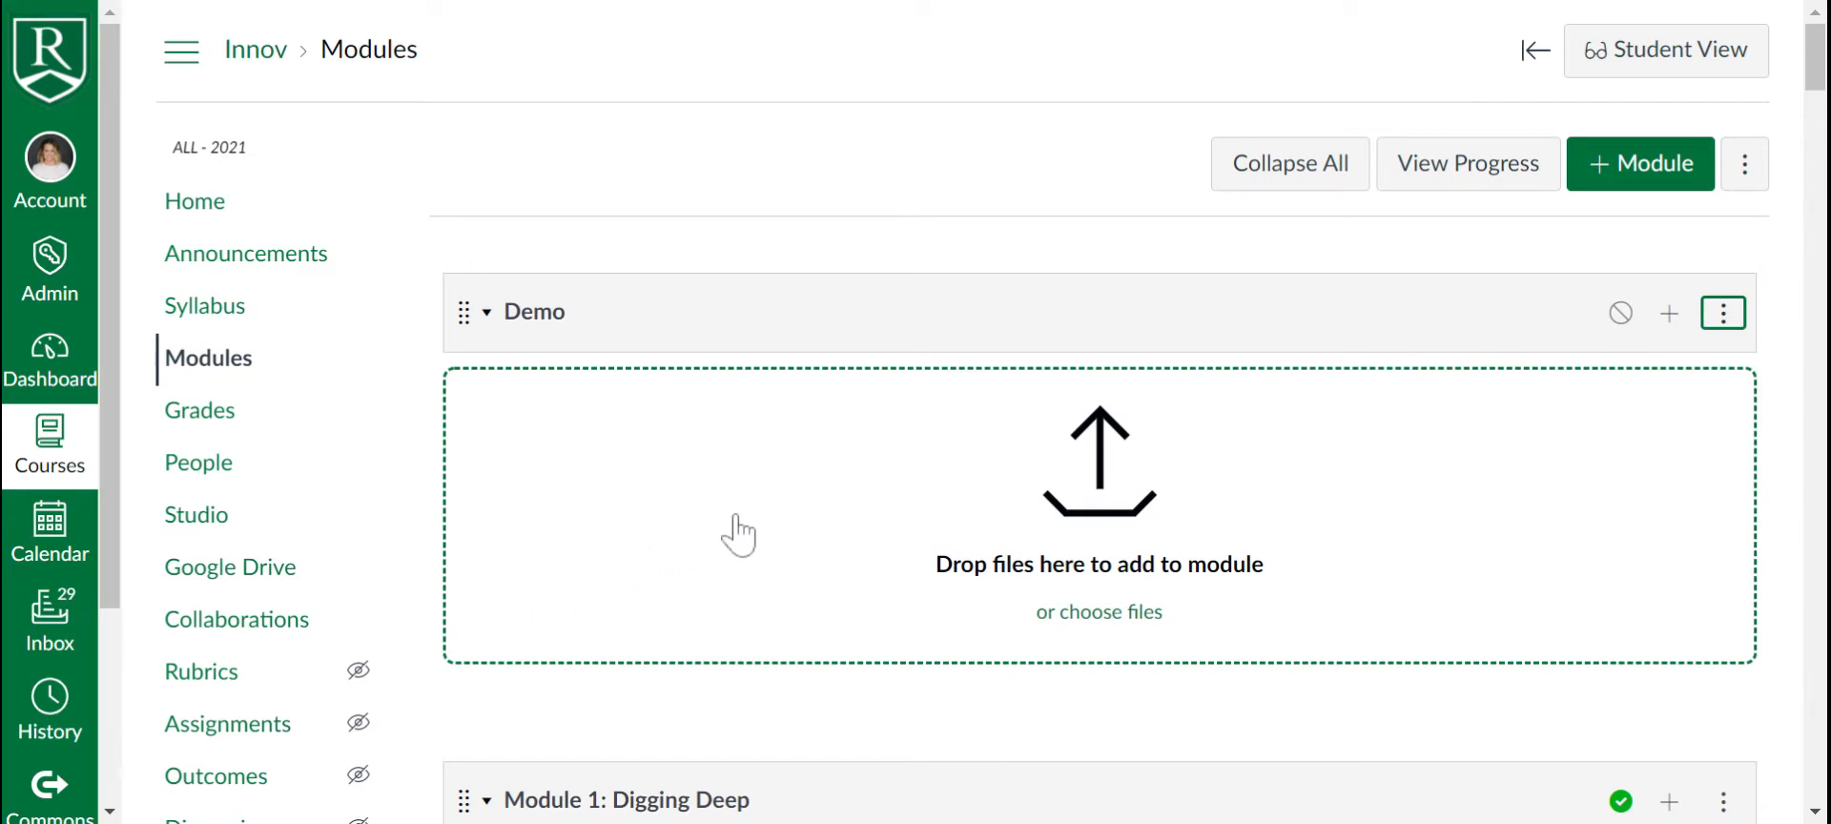
Step: Add a text header "Learning Objectives" to the Demo module, indented 1 level
left_click(1671, 314)
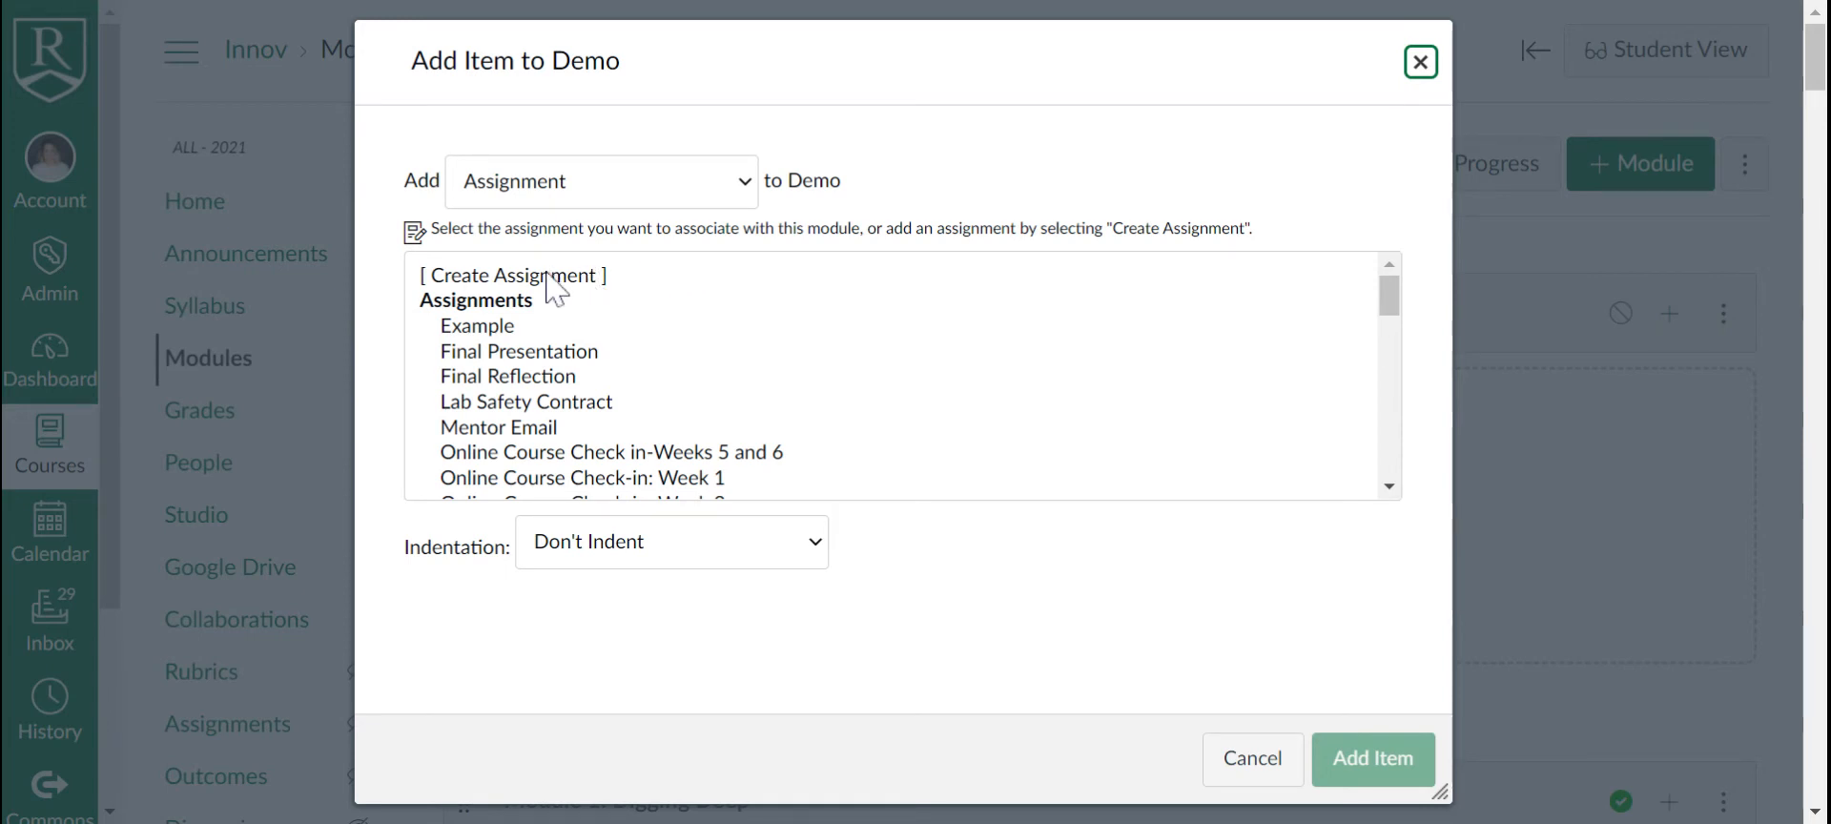
left_click(638, 198)
left_click(610, 305)
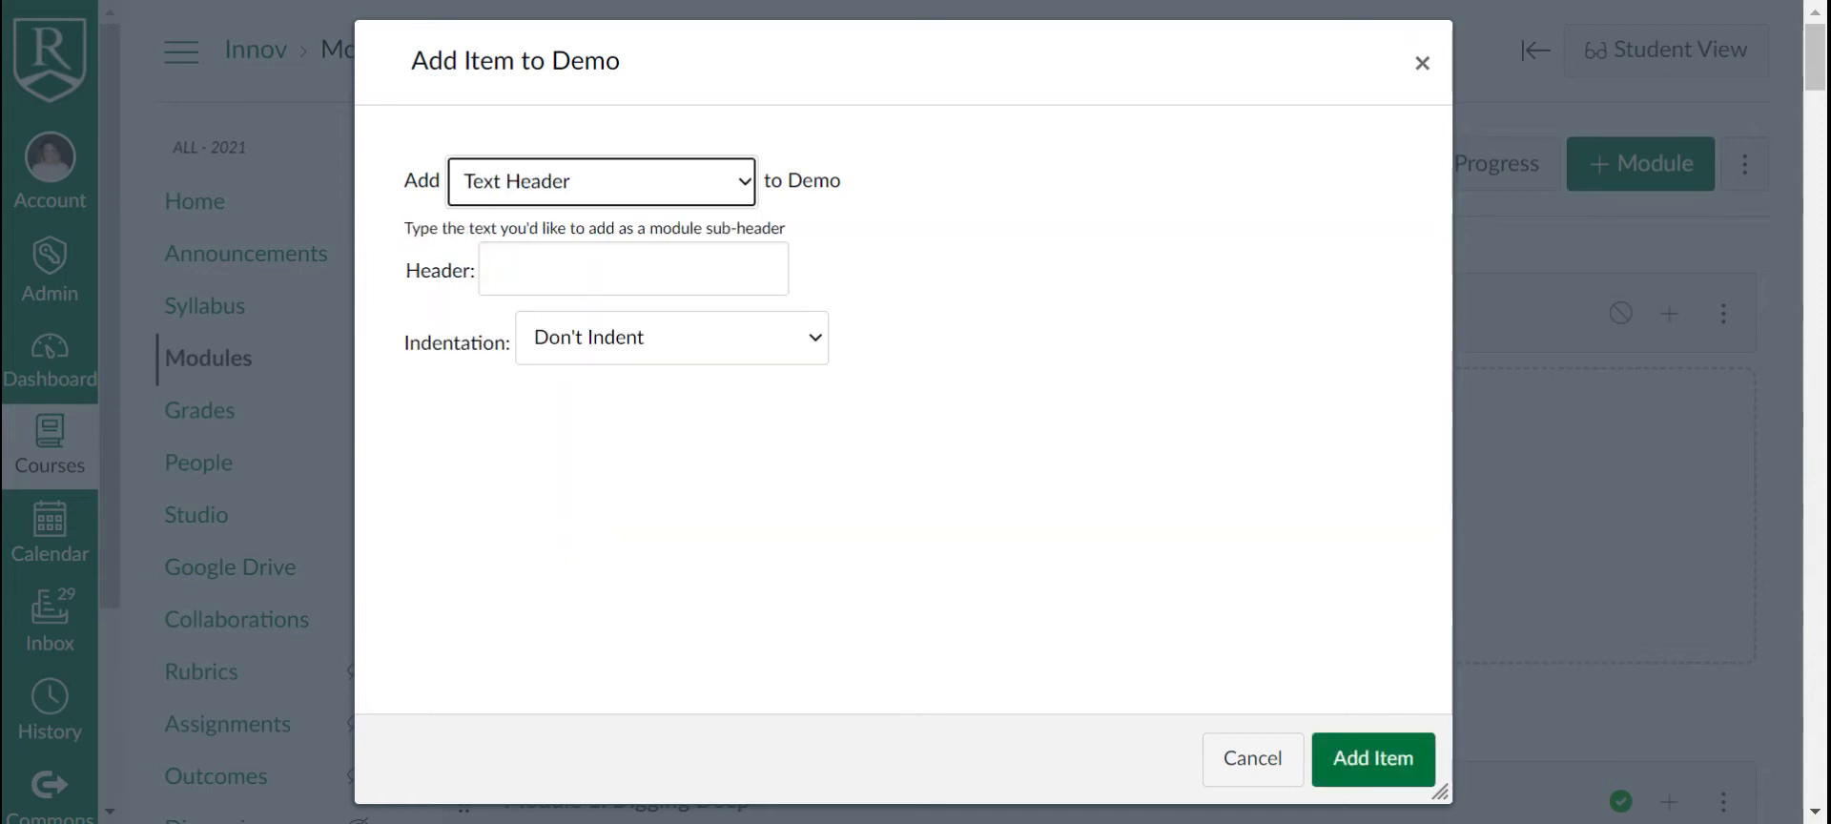
left_click(585, 277)
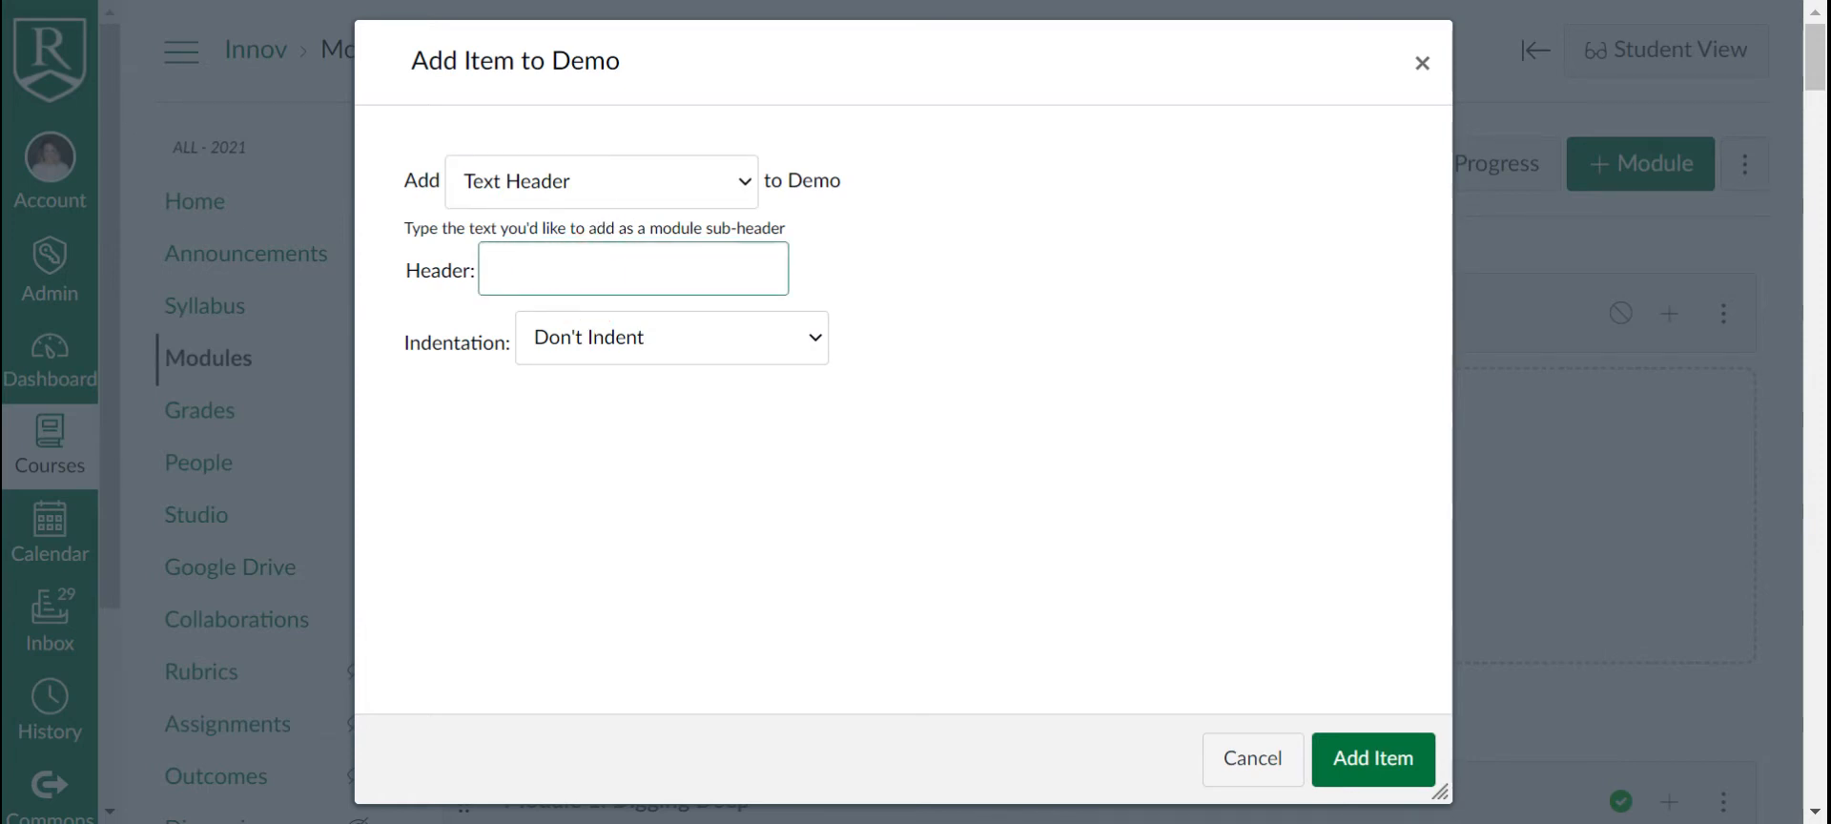
type("4earning Objectives")
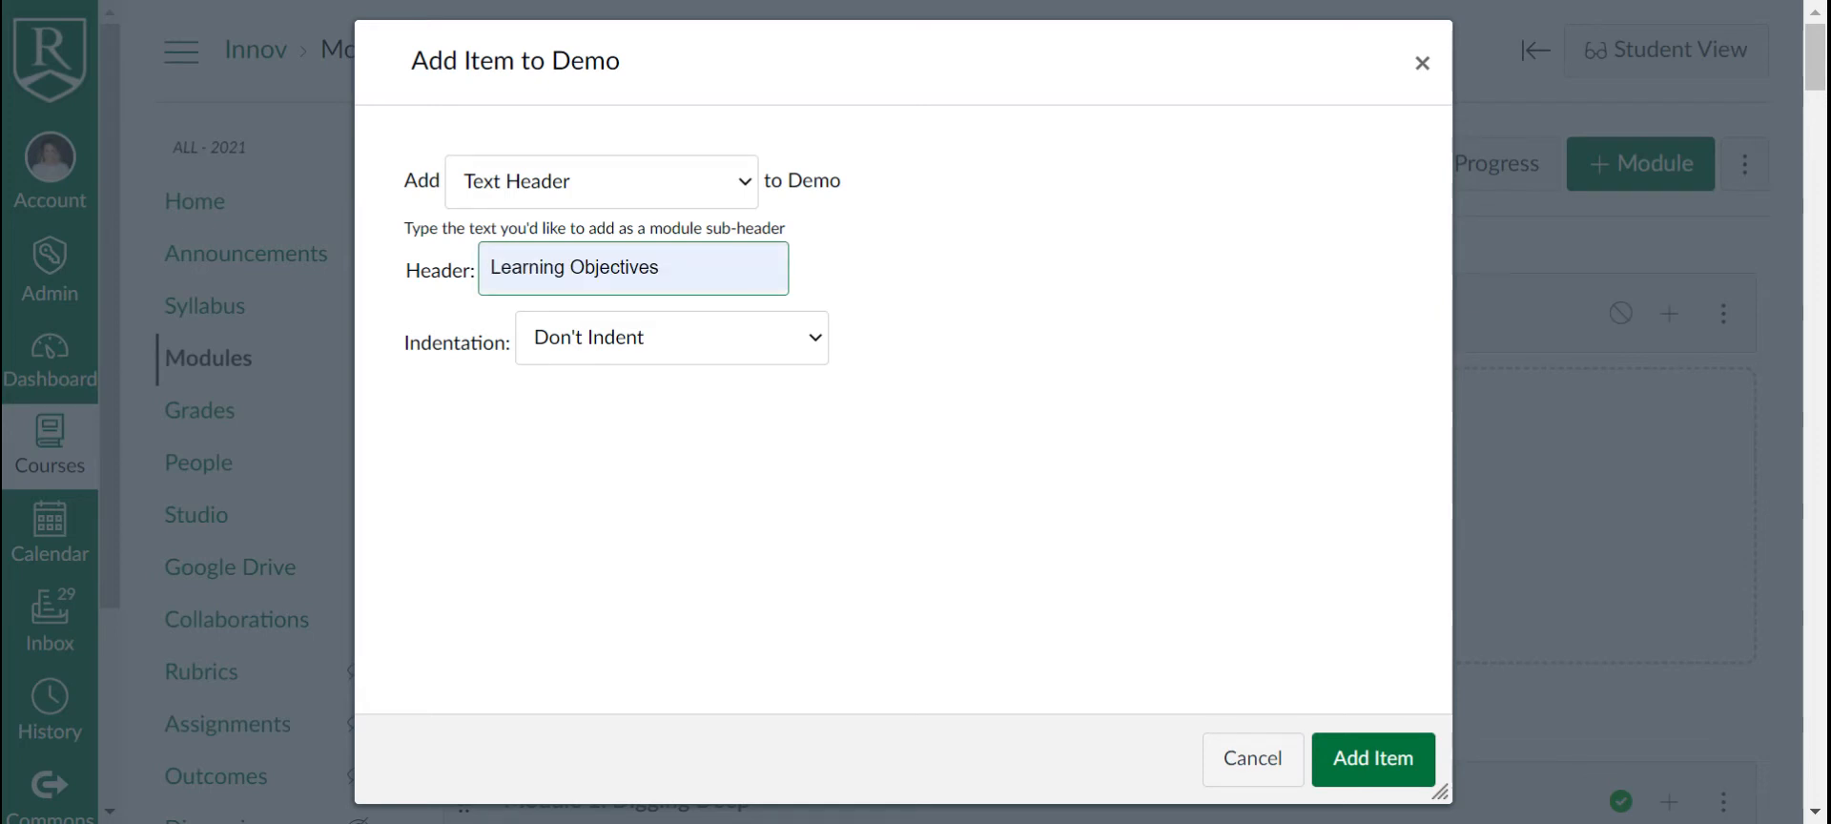
left_click(659, 344)
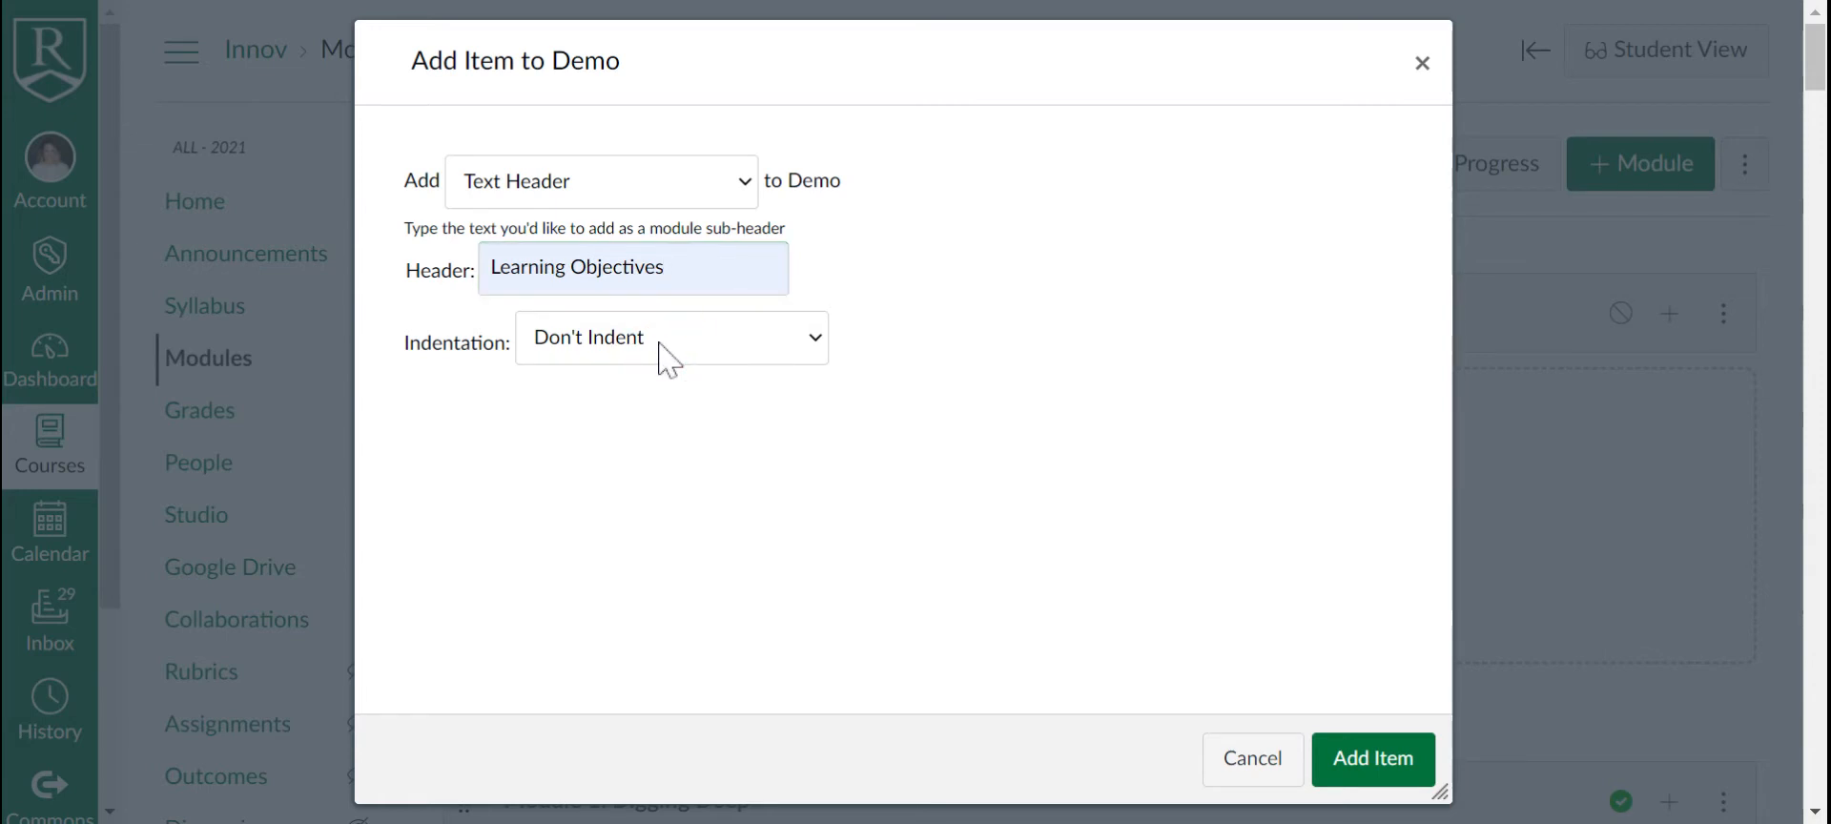
left_click(652, 386)
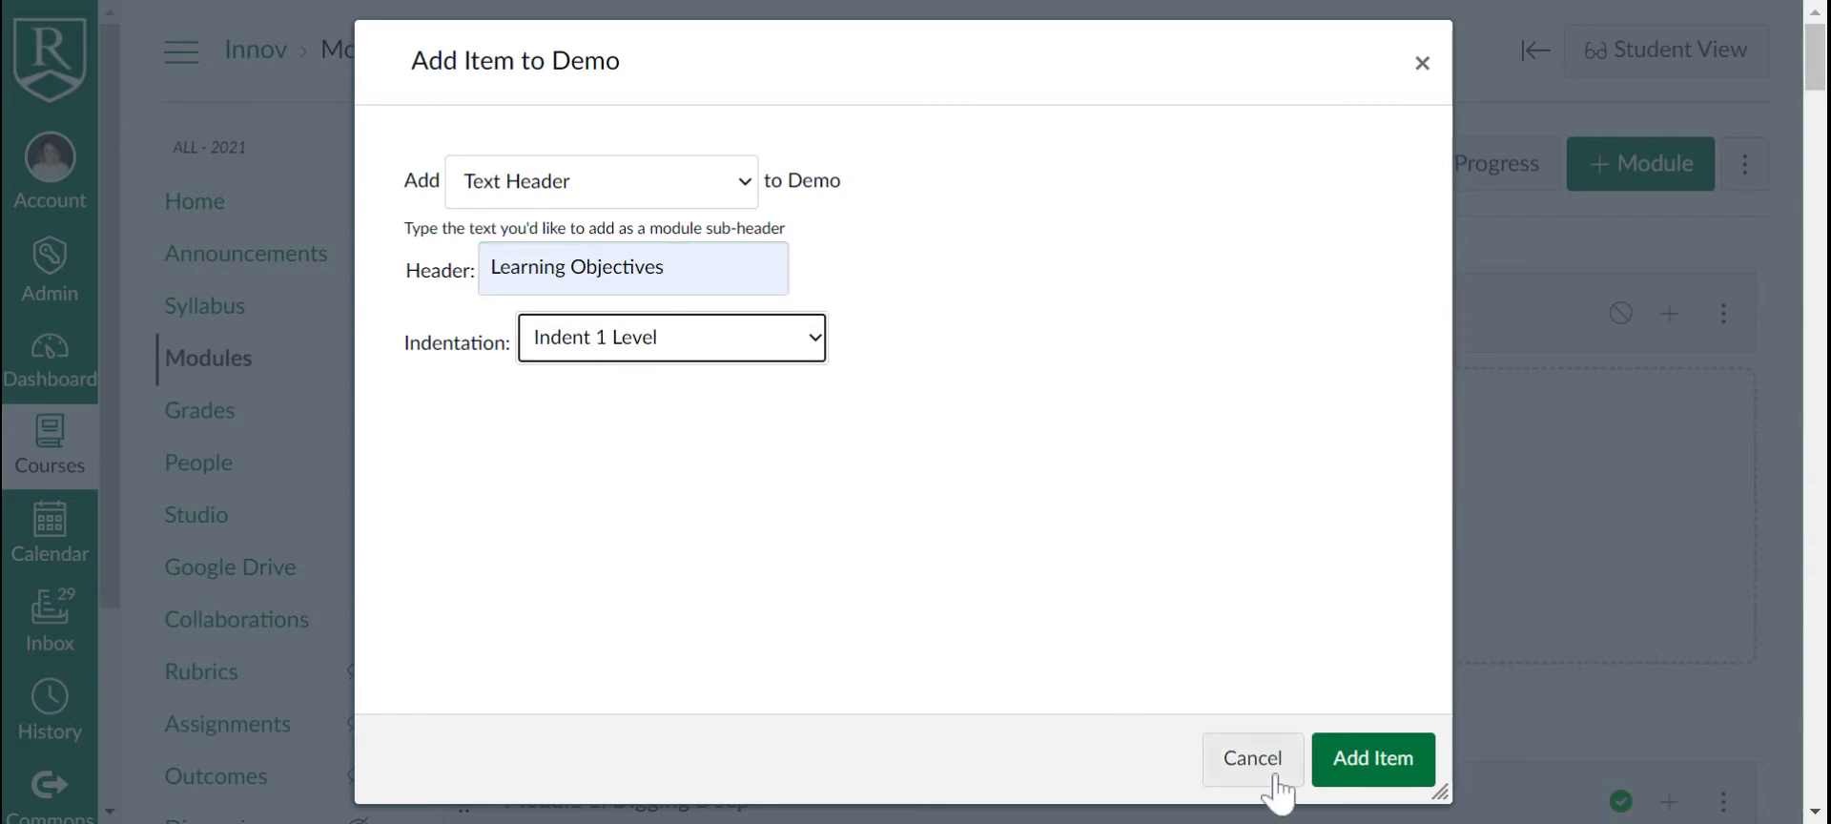
left_click(1390, 788)
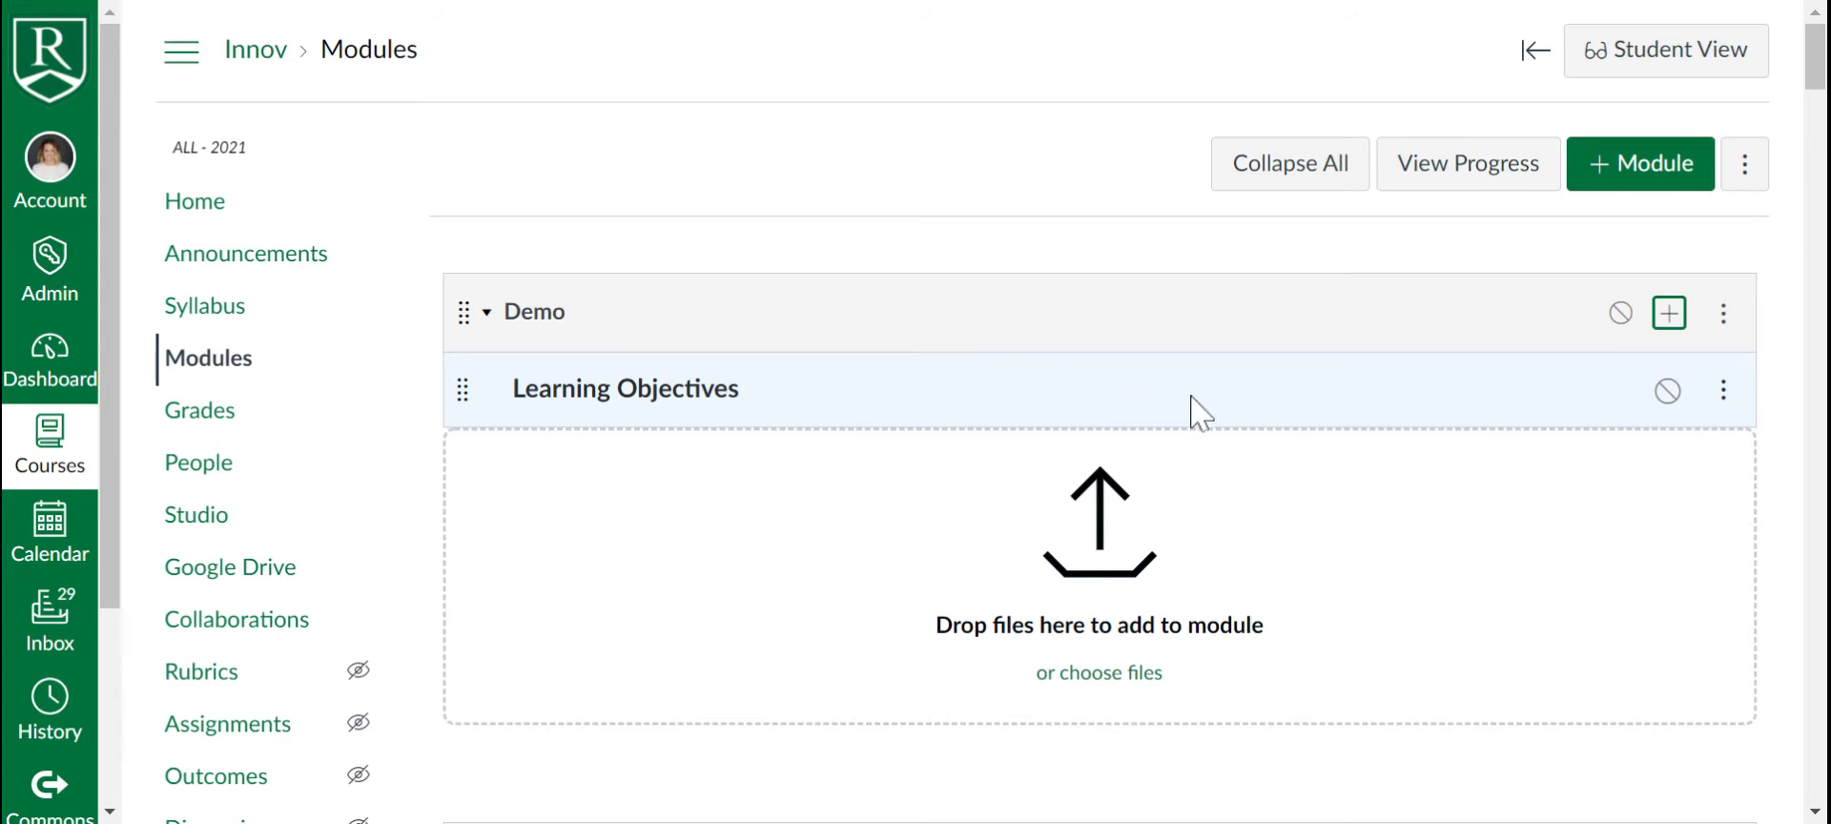
left_click(1724, 391)
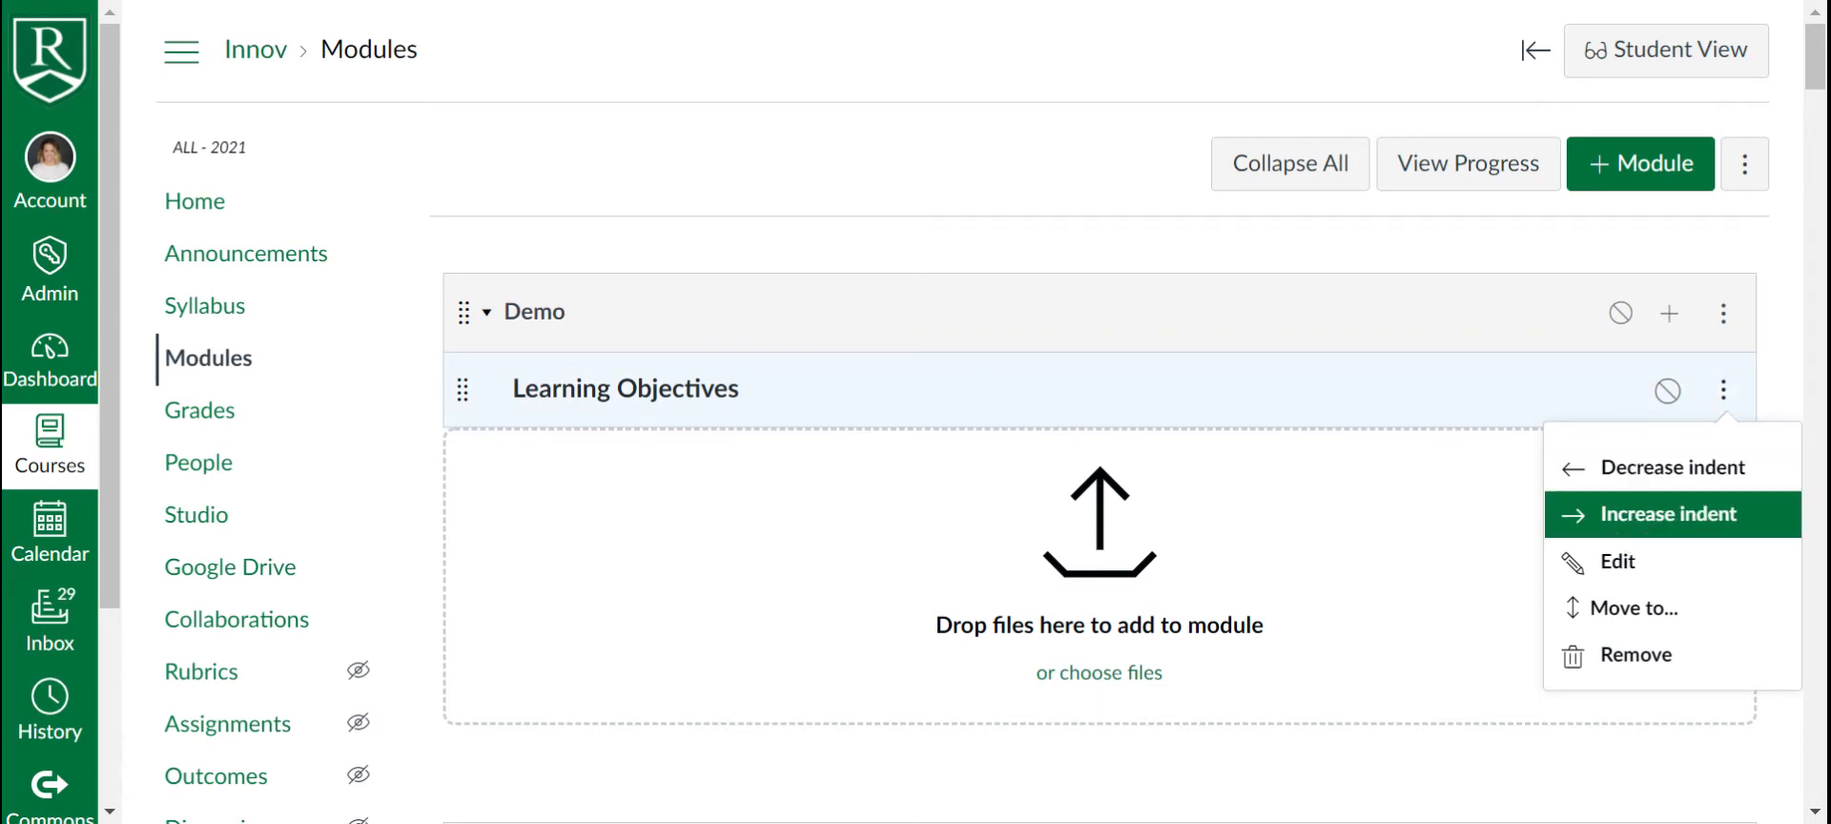
Step: Create a new page named "Unit 1, Module 1 Learning Objectives" in the Demo module, indented 2 levels
left_click(1669, 313)
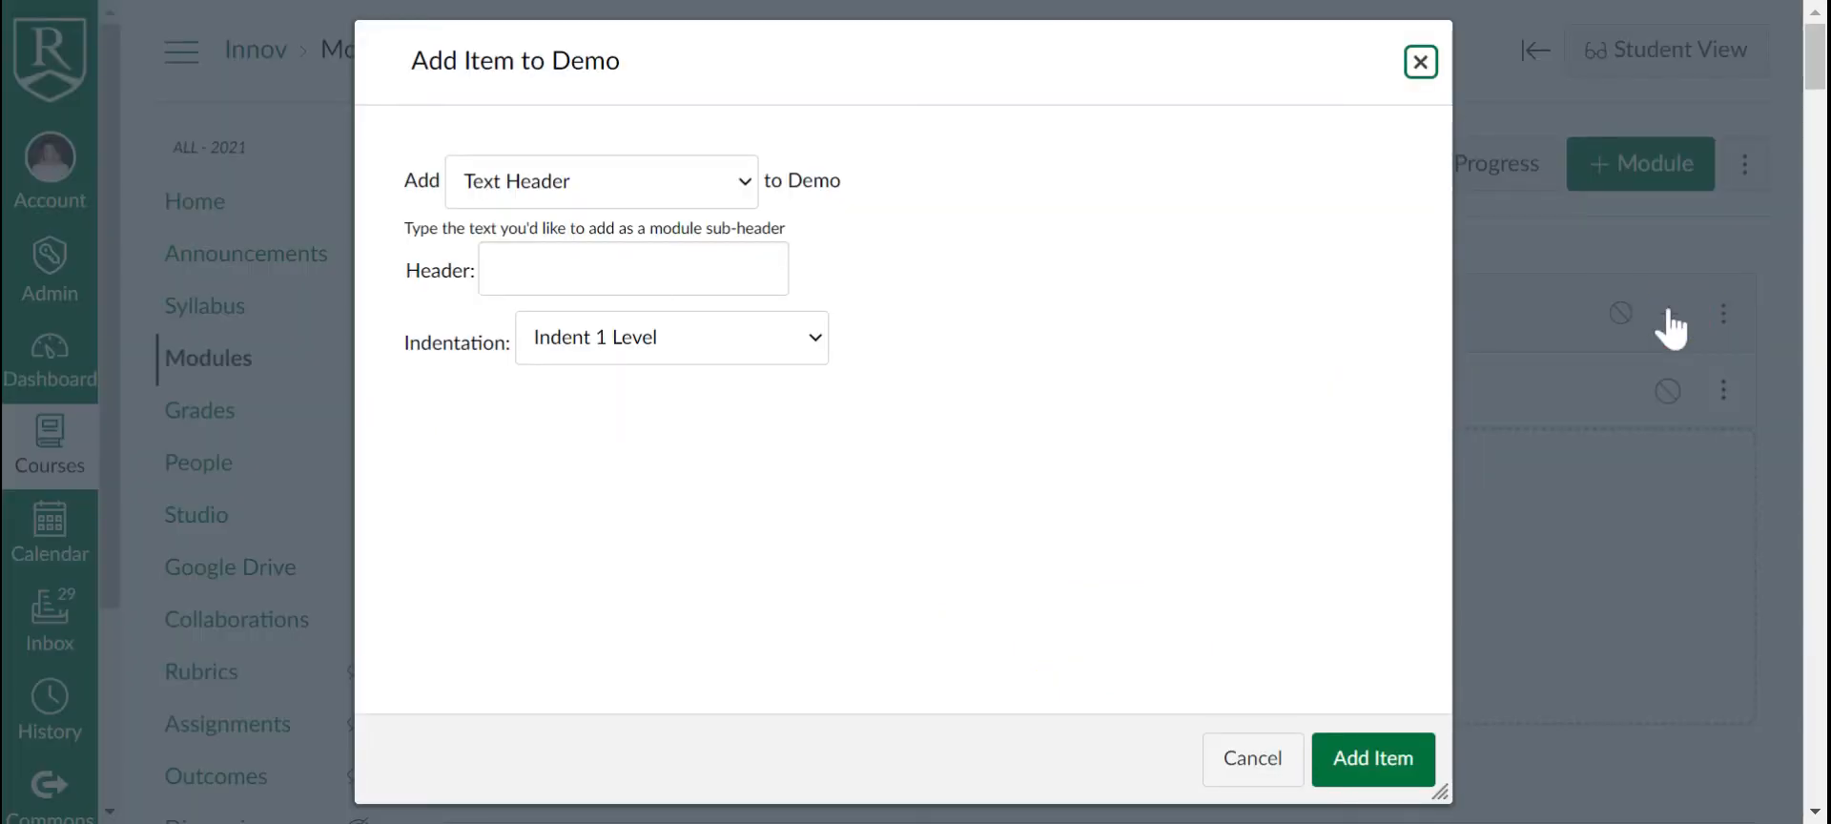
left_click(749, 186)
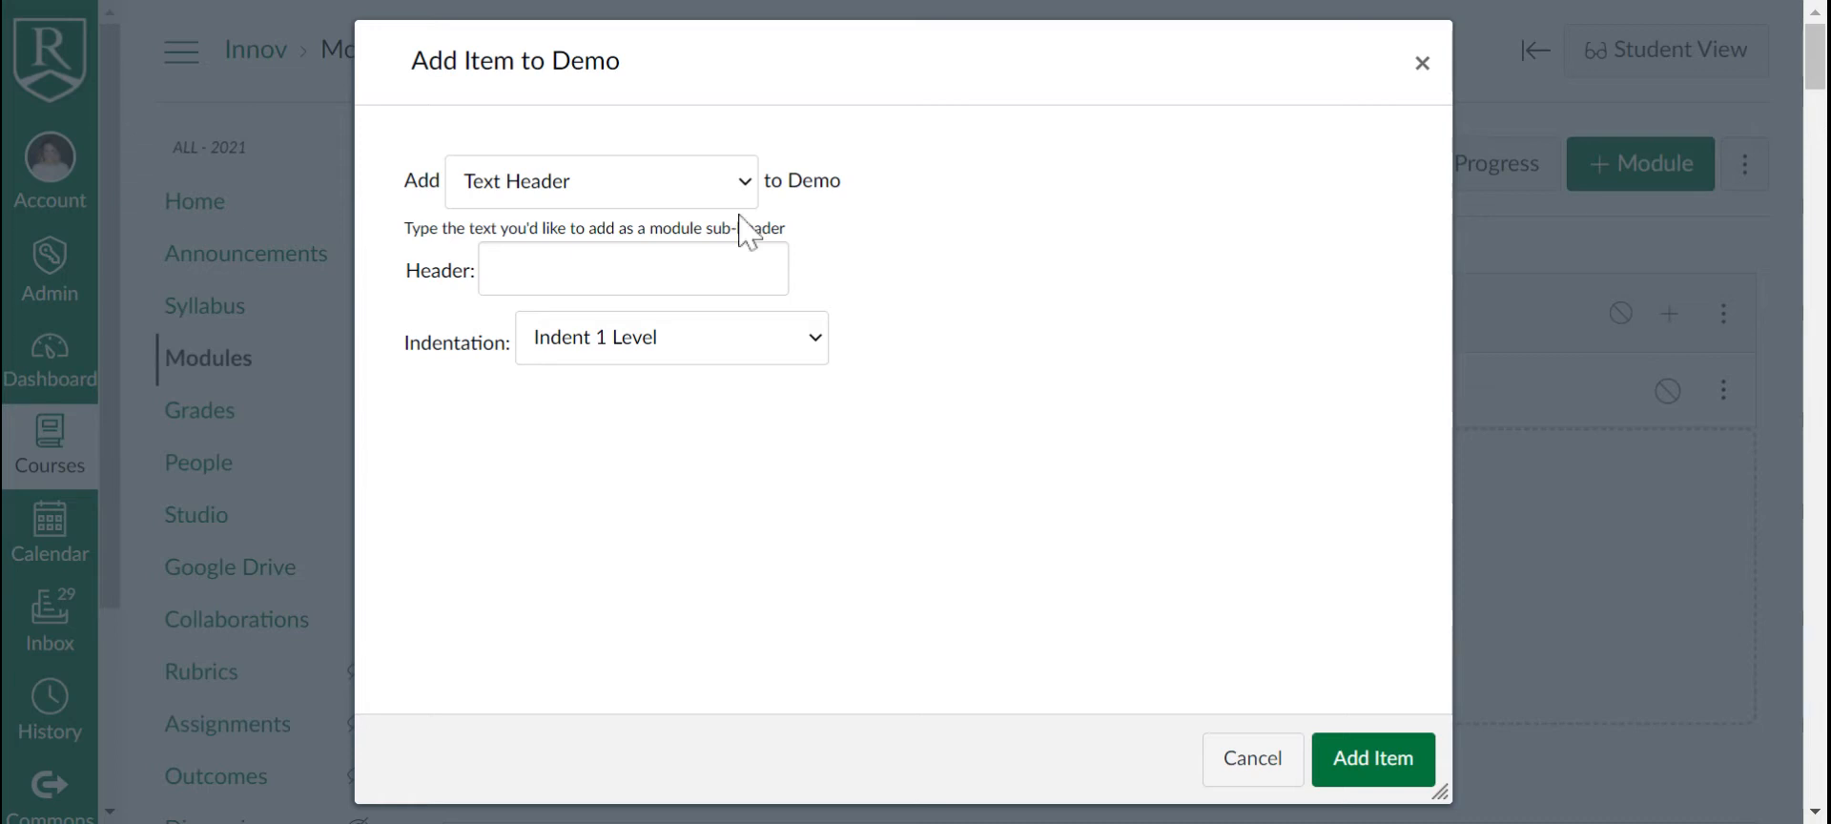
left_click(610, 388)
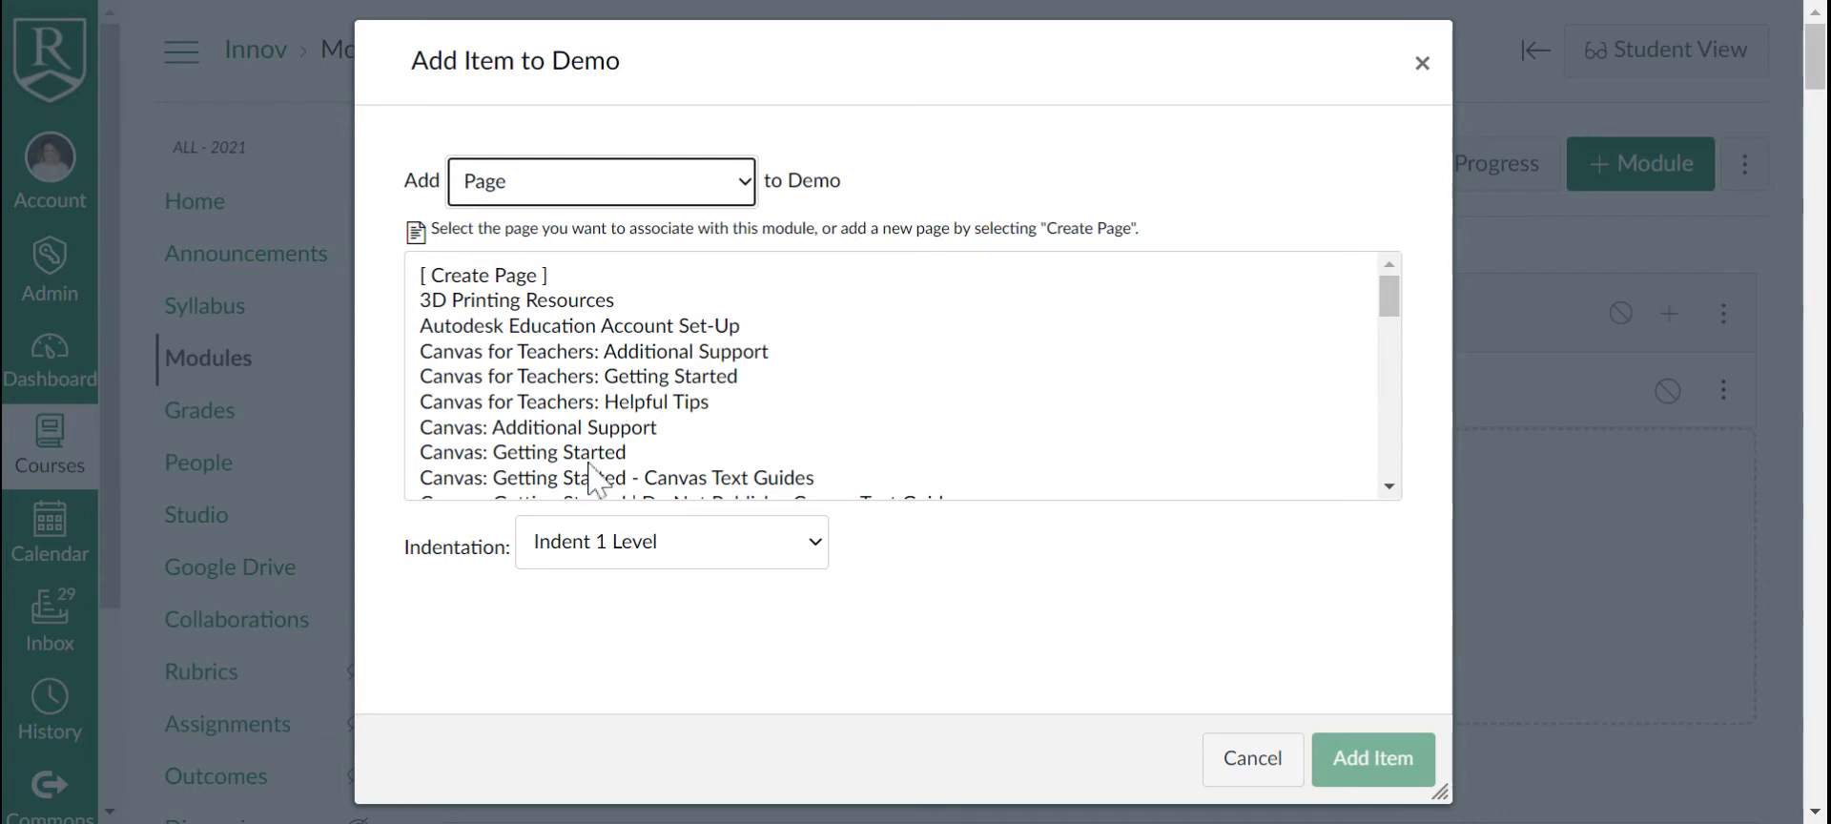
left_click(532, 277)
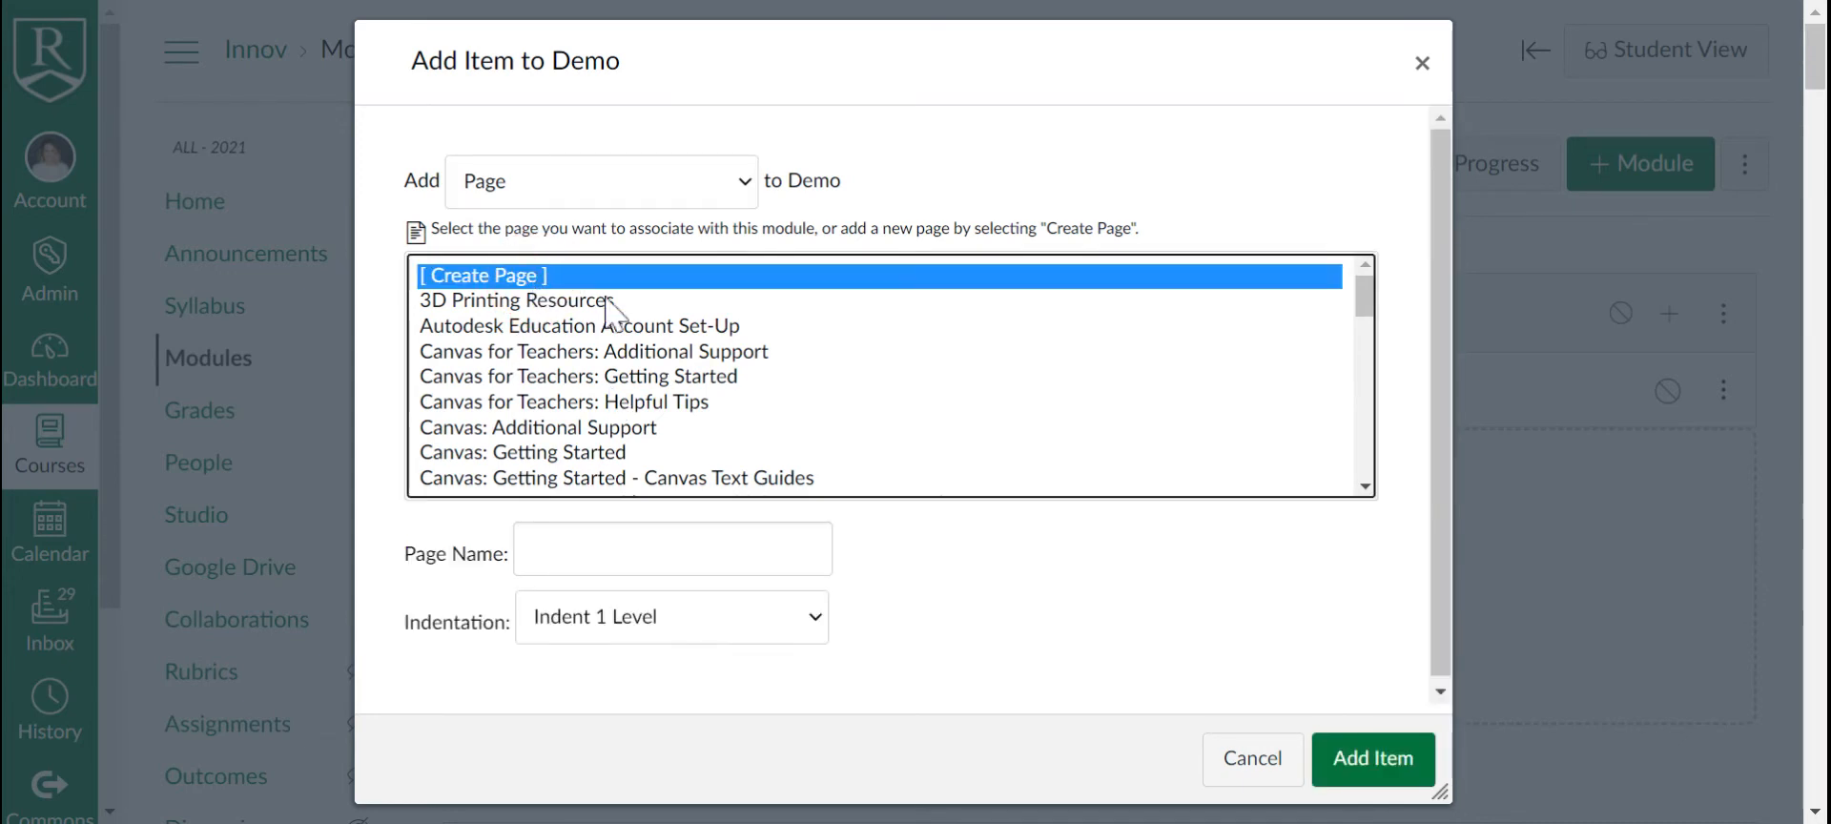
left_click(654, 558)
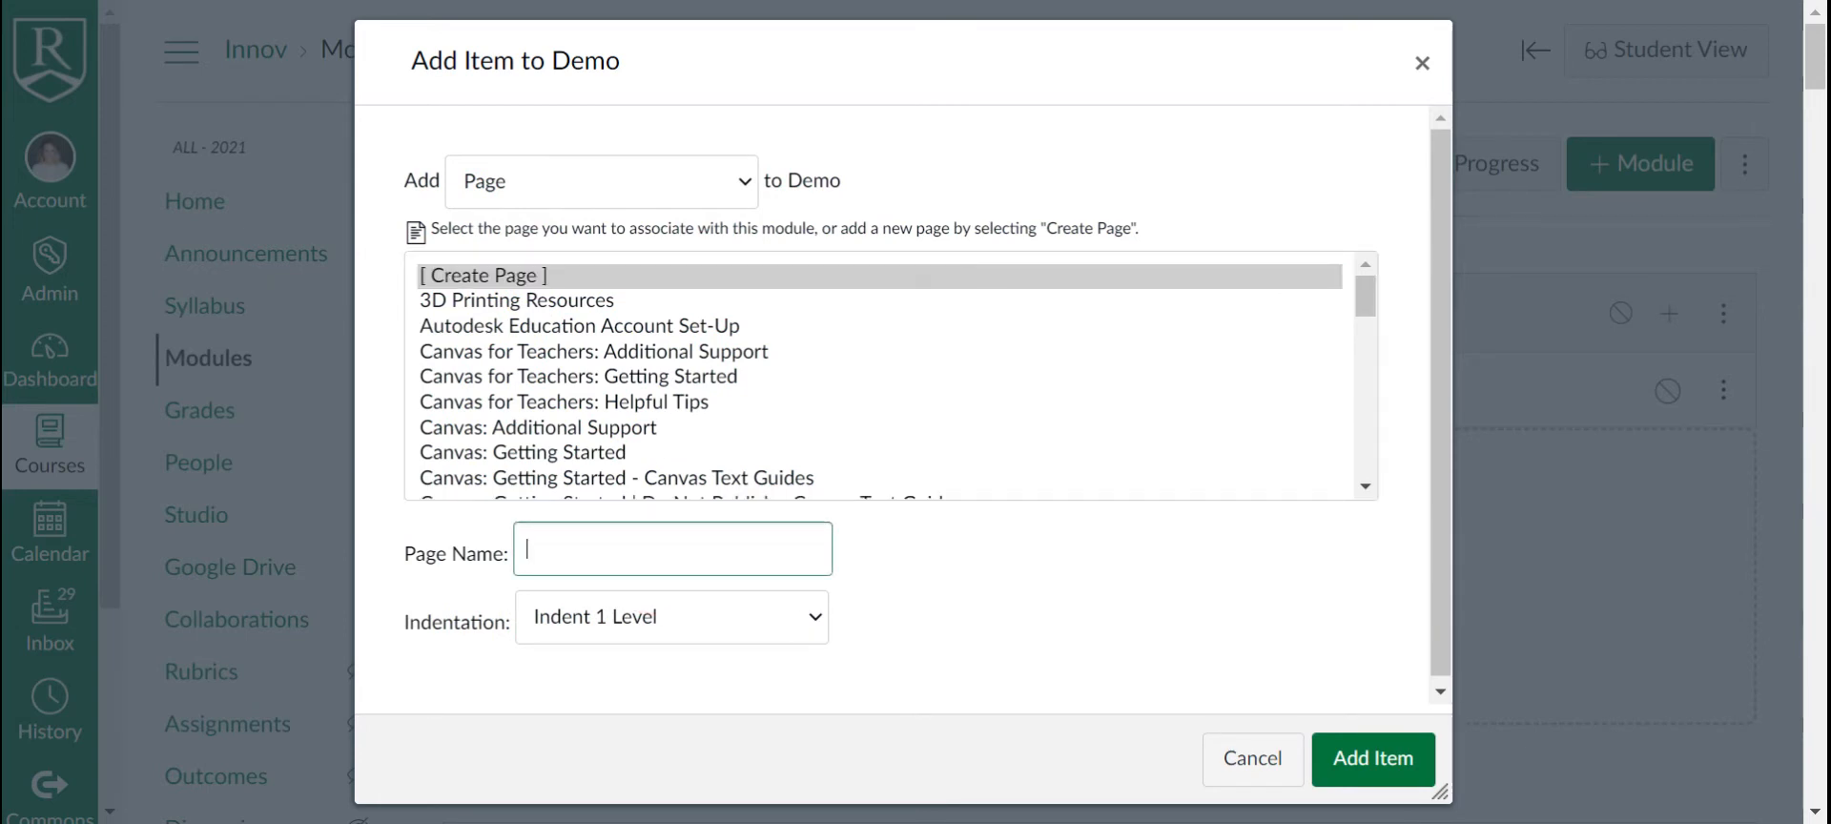
type("Unit 1, Module 1 Learnign O")
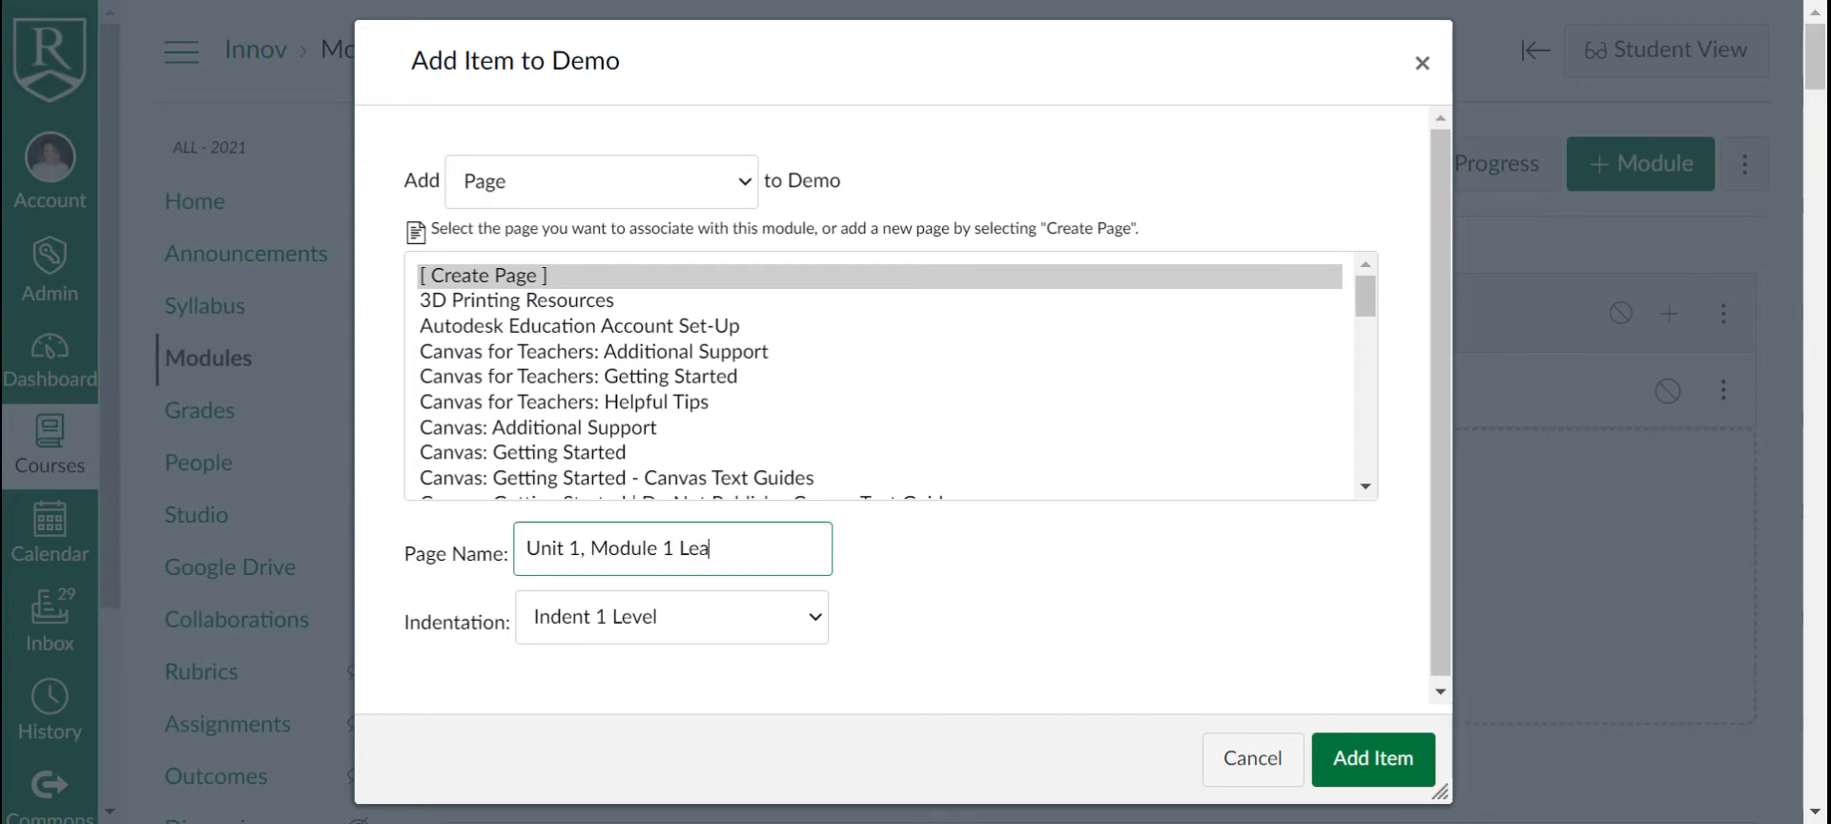
key("BackSpace")
key("BackSpace")
key("BackSpace")
key("BackSpace")
type("ng Objectives")
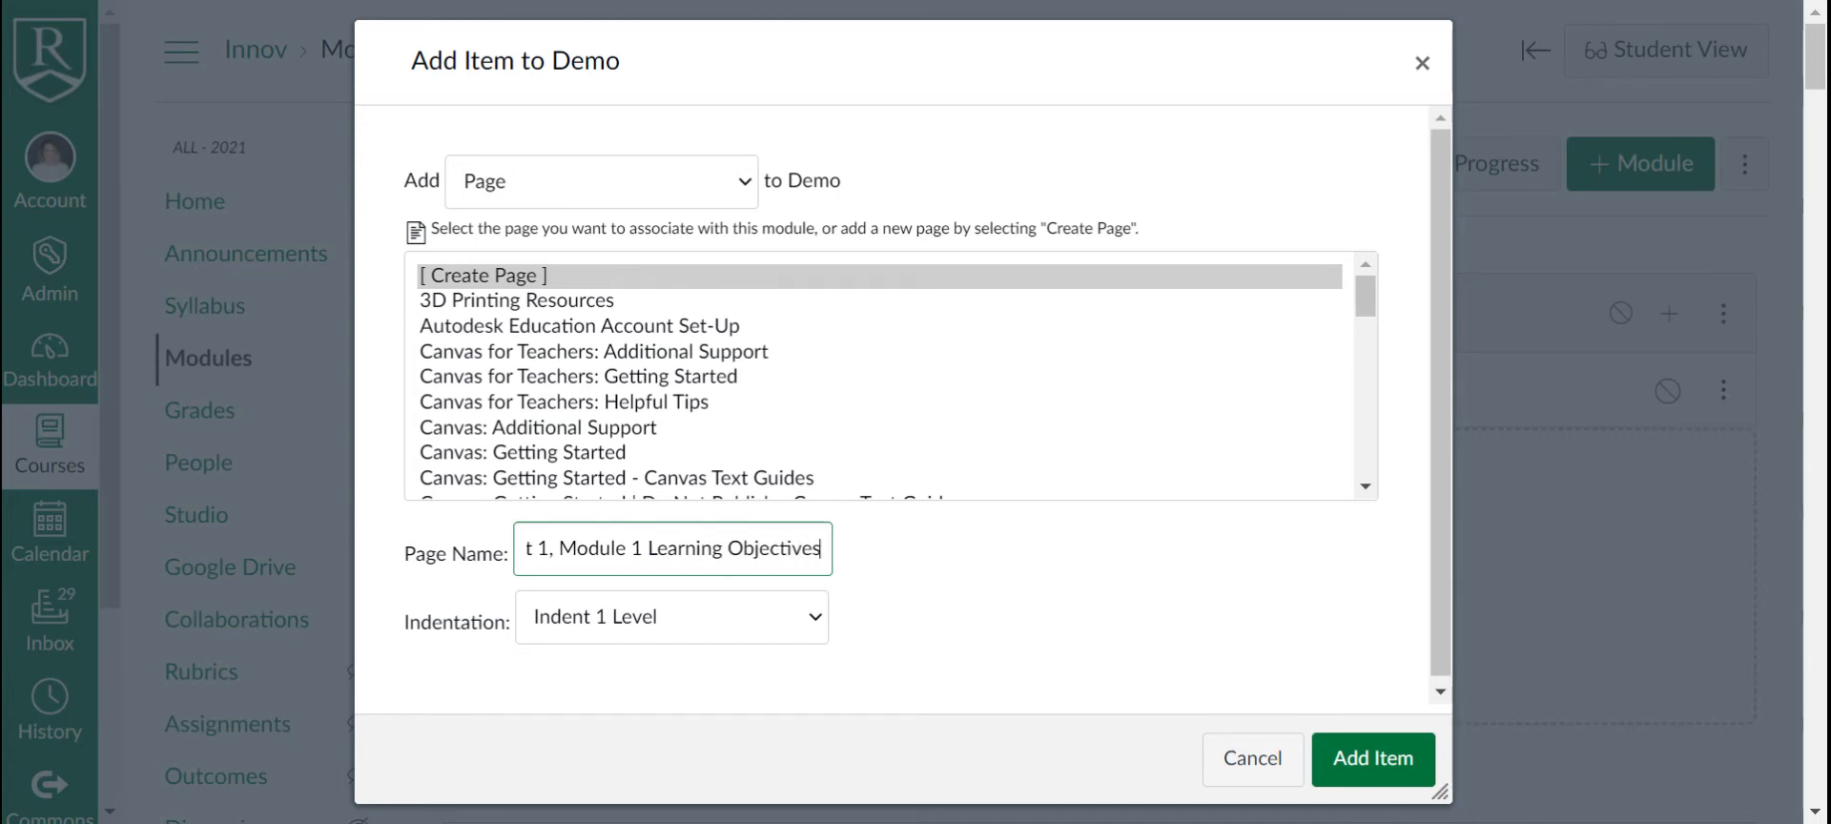
left_click(706, 641)
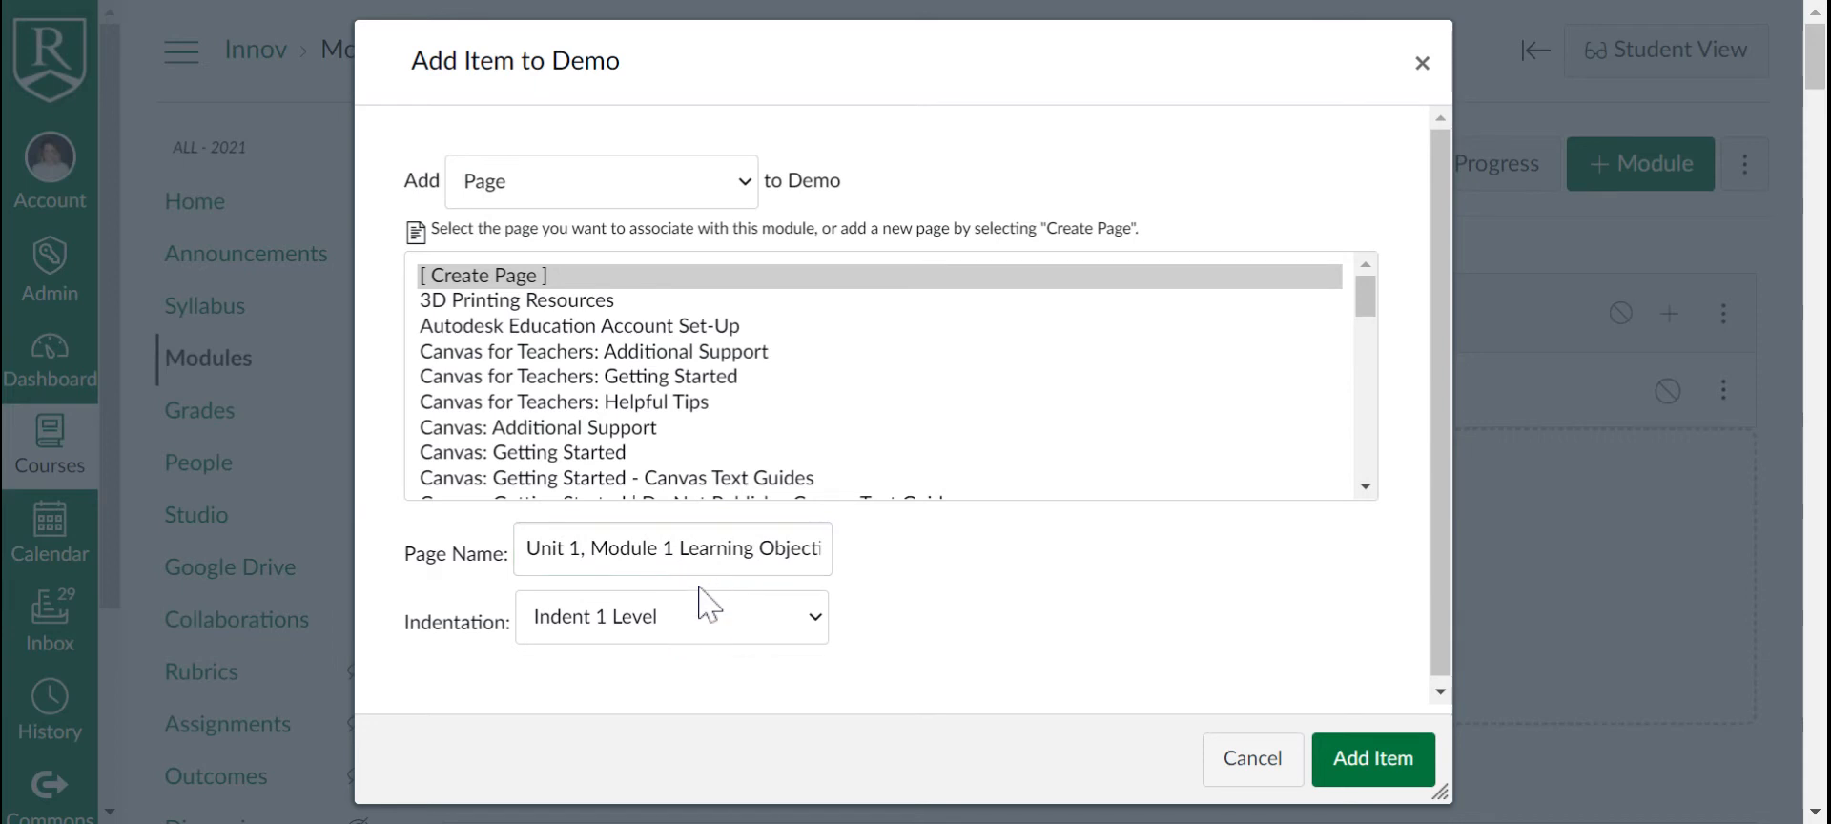
left_click(706, 605)
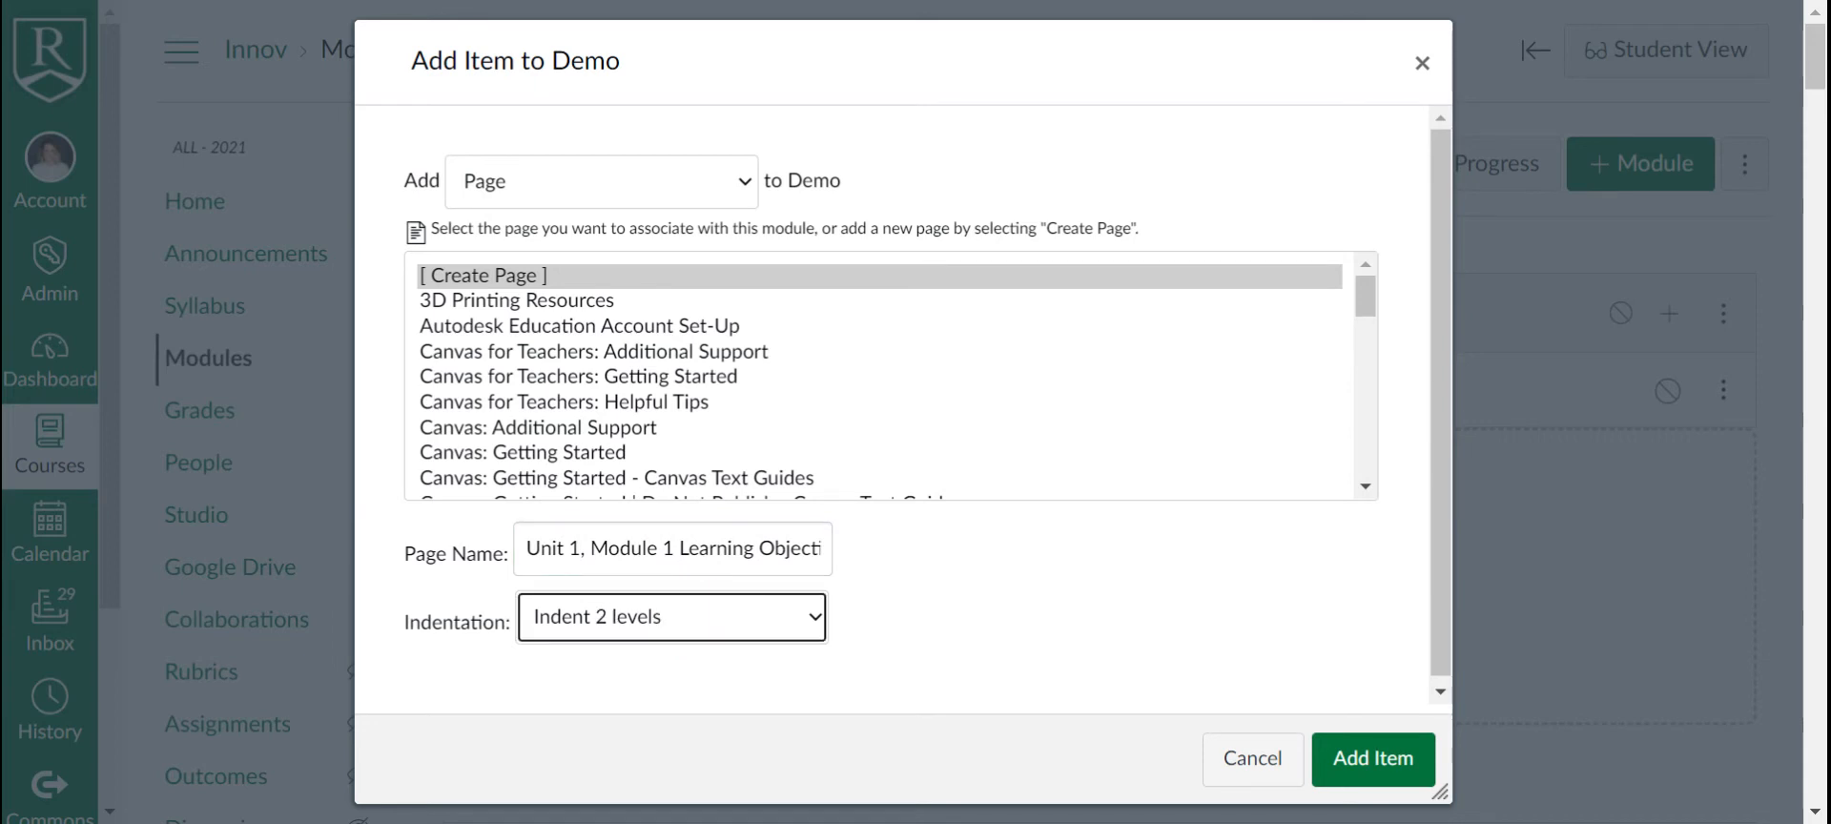
left_click(1383, 777)
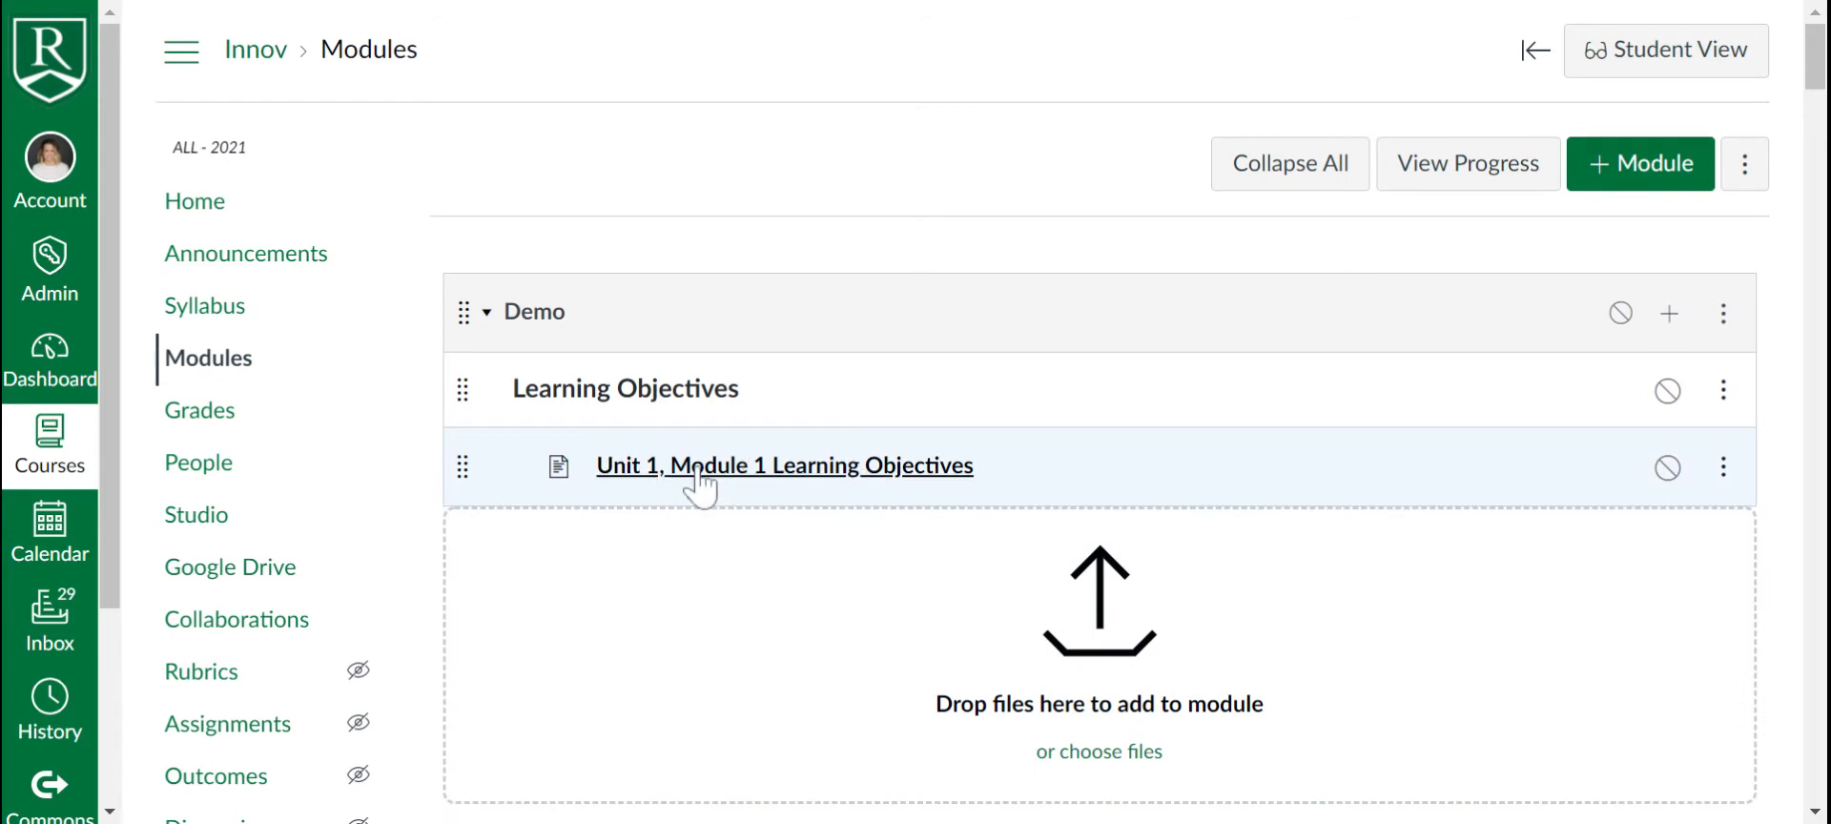
Step: Write "By the end of this module, you will be able to...." on the Unit 1, Module 1 Learning Objectives page, save it and return to the modules
left_click(701, 467)
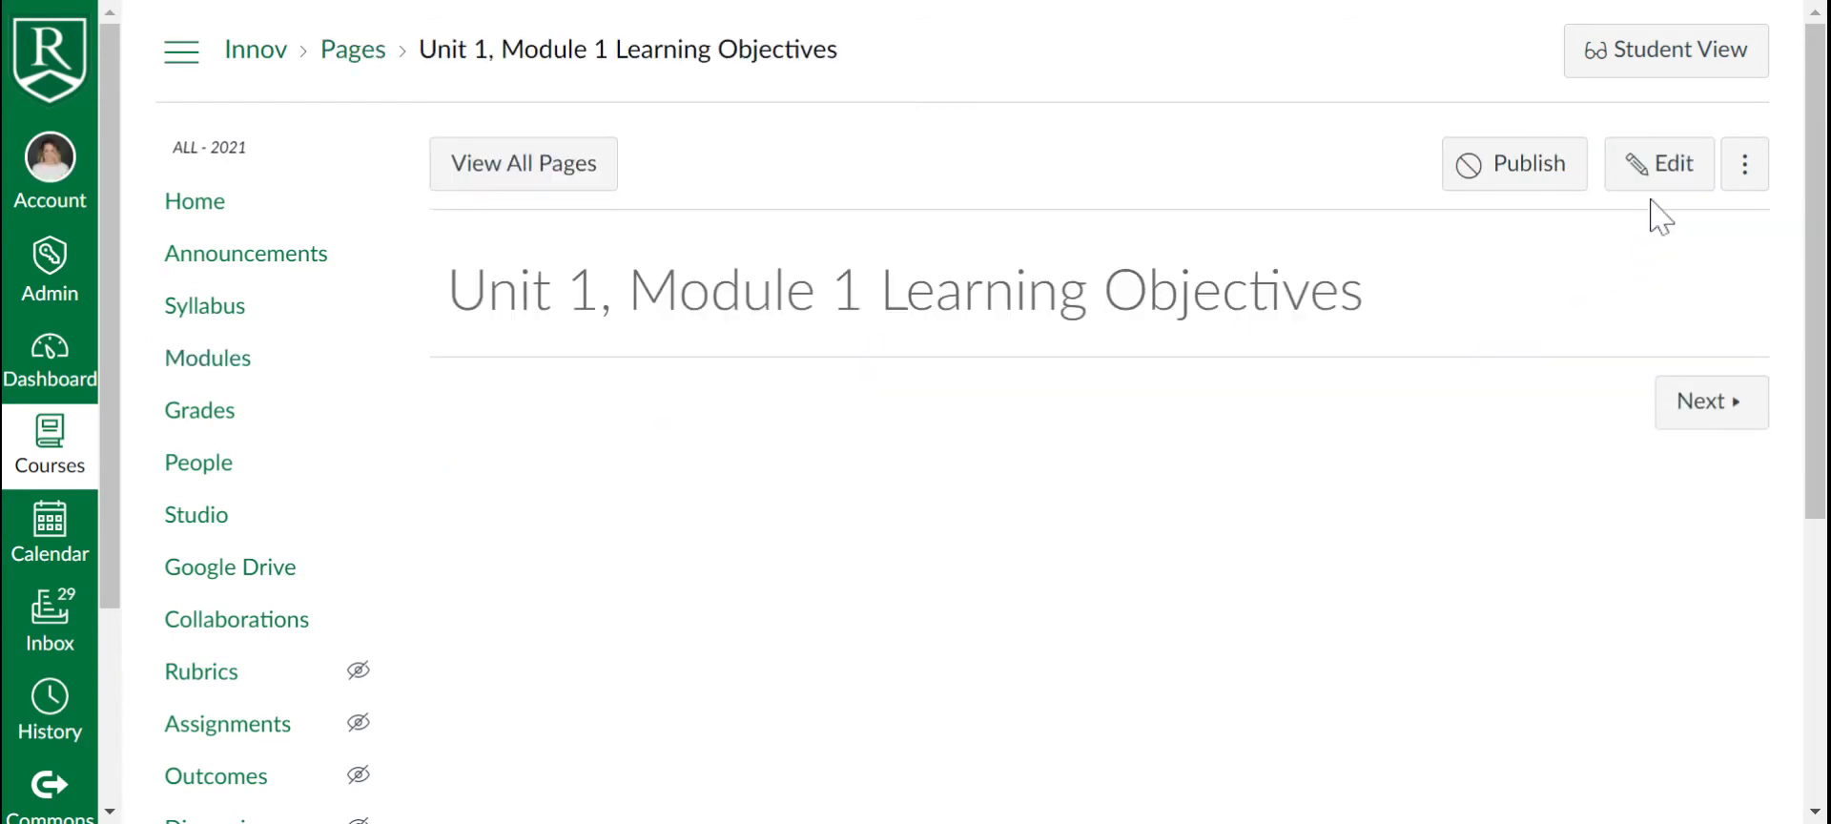
left_click(1674, 178)
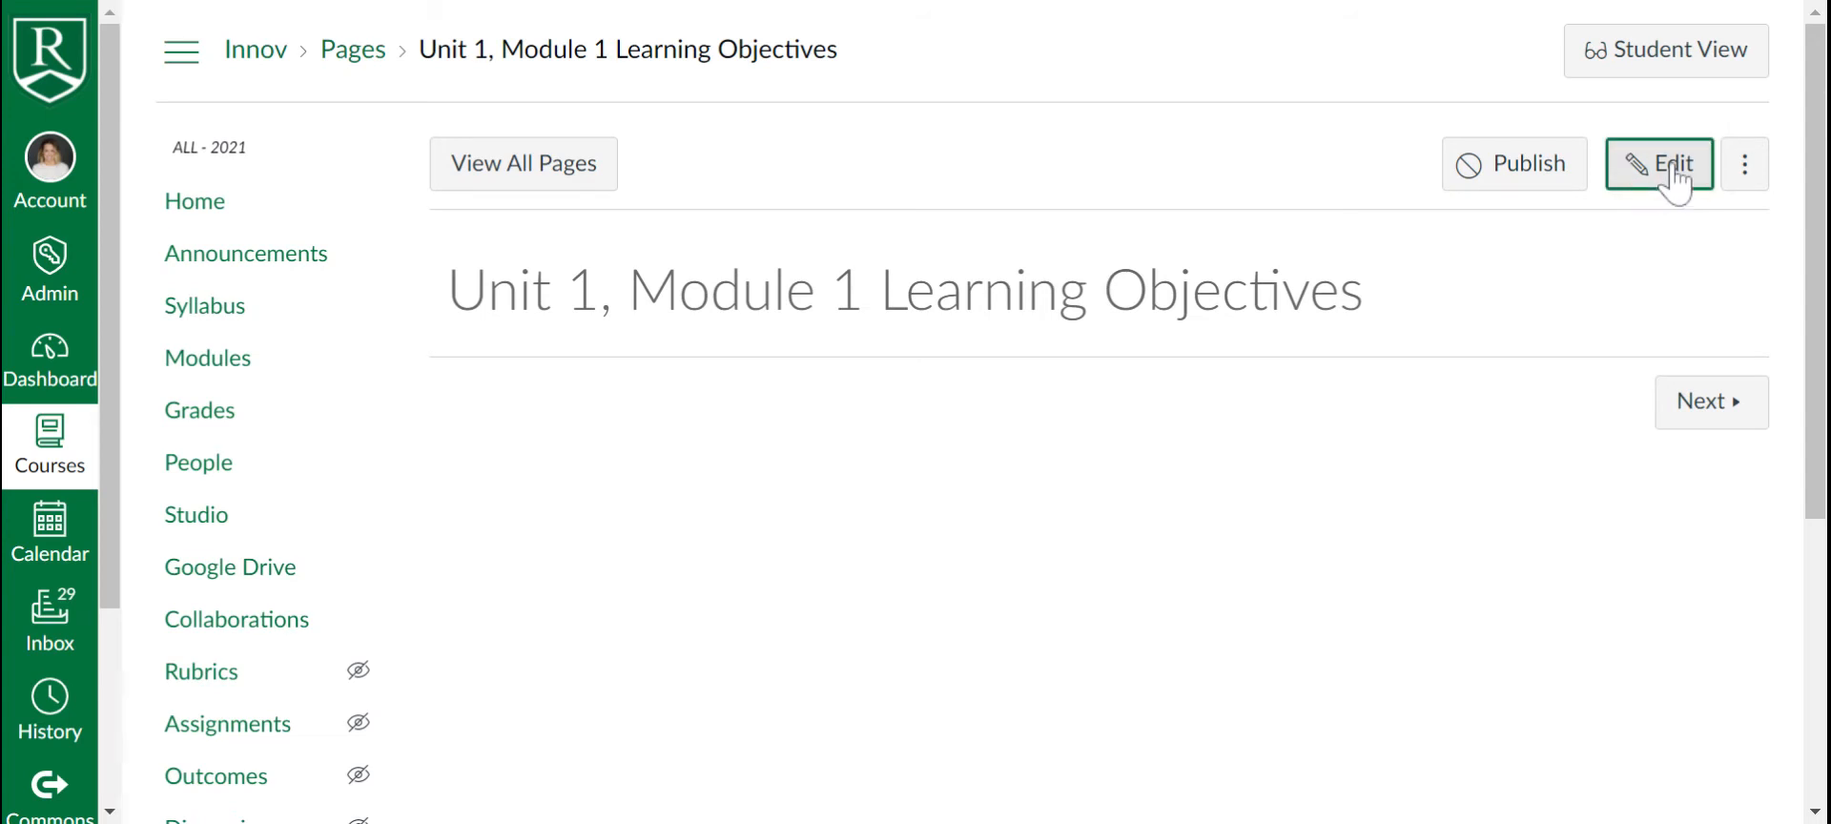
left_click(822, 405)
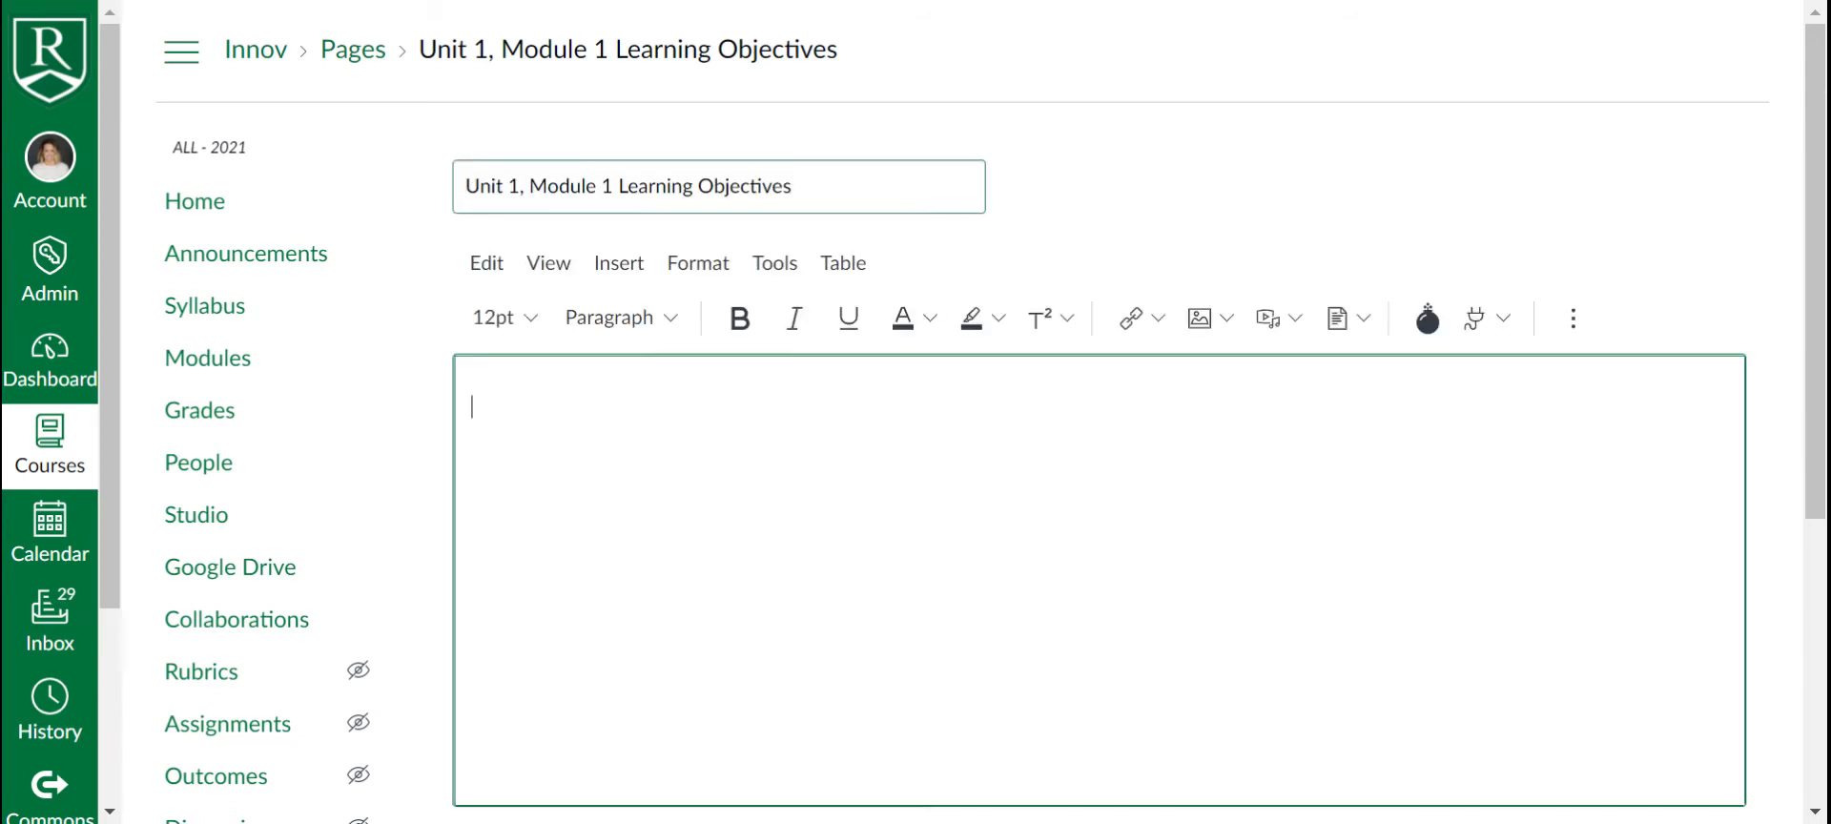
type("By the ")
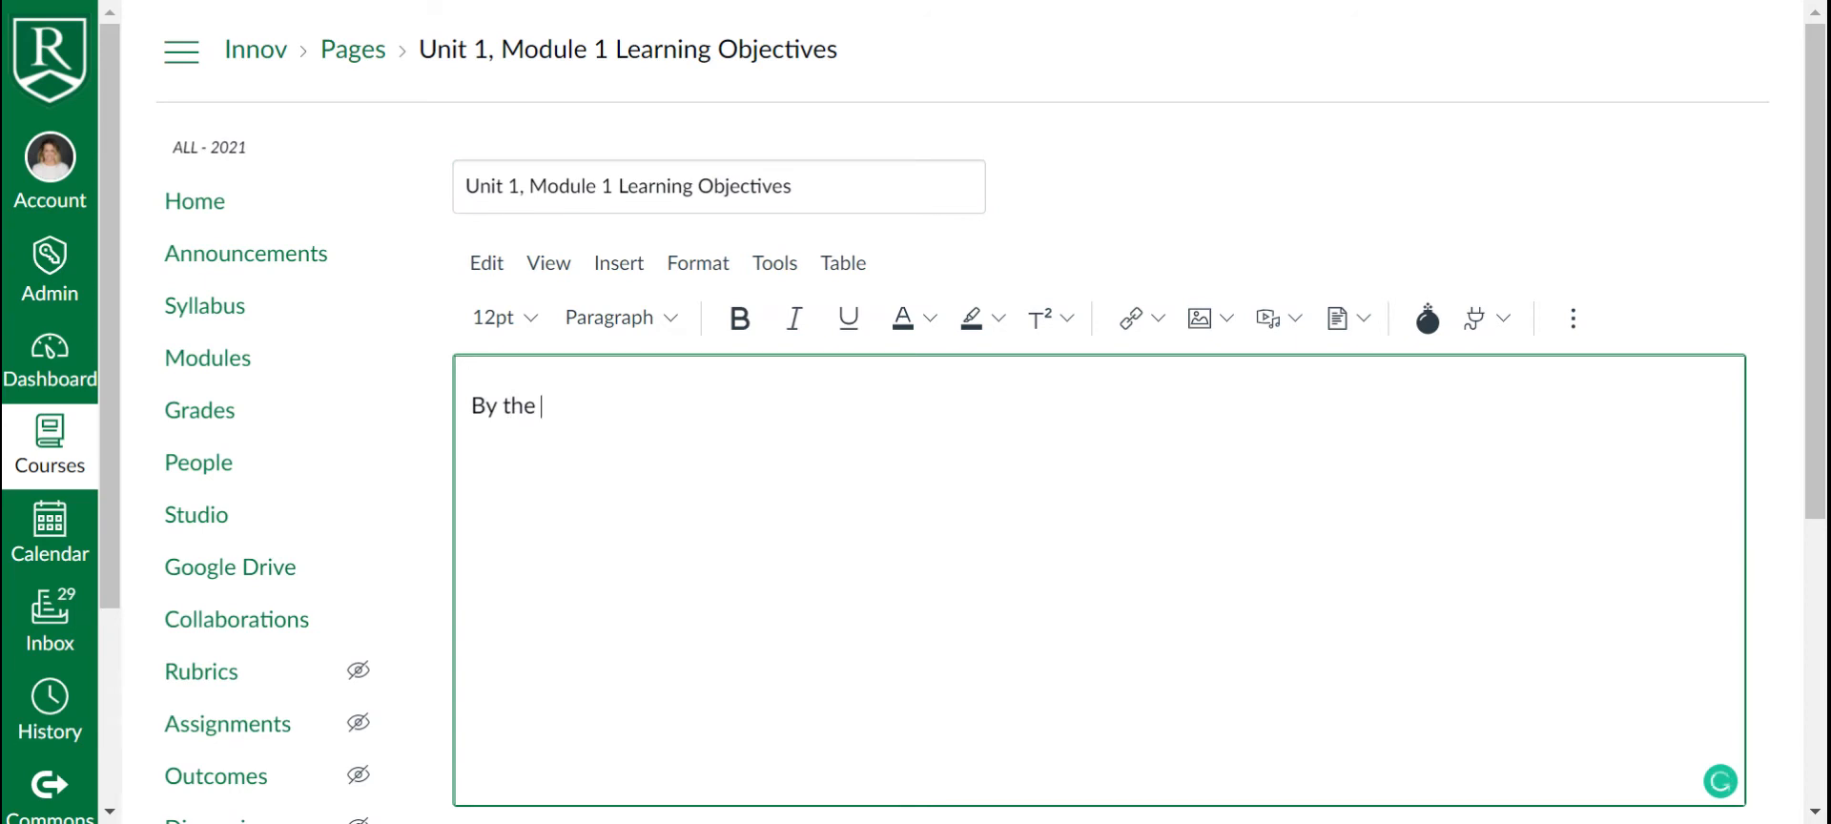
type("end of this mo")
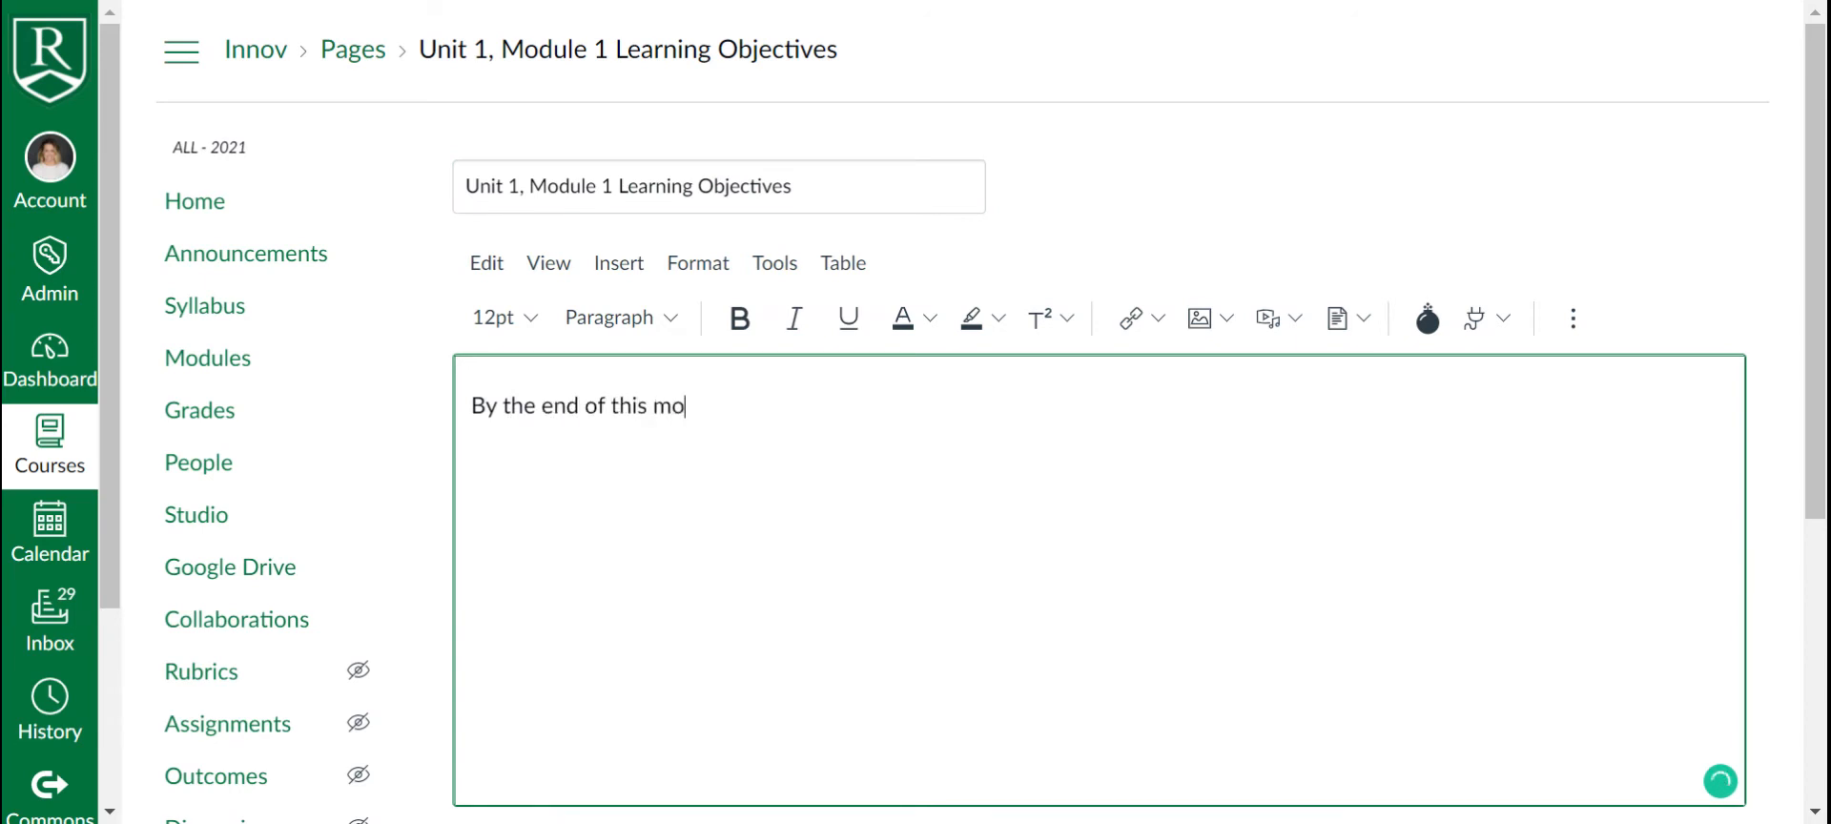
type("dule, you will")
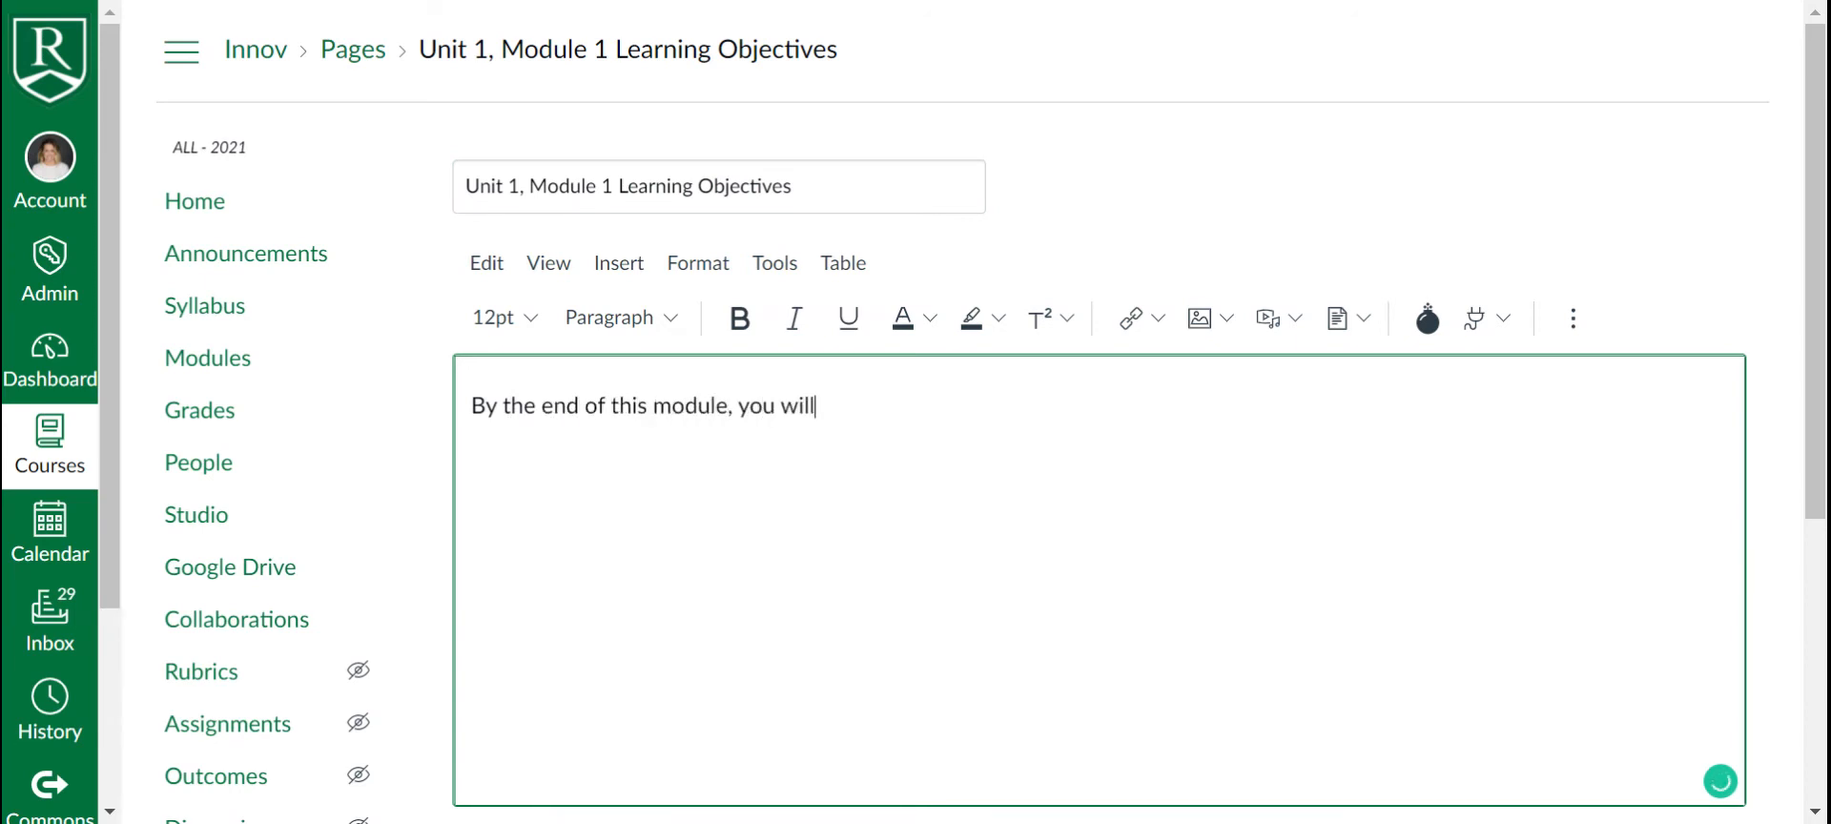
type(" be able to....")
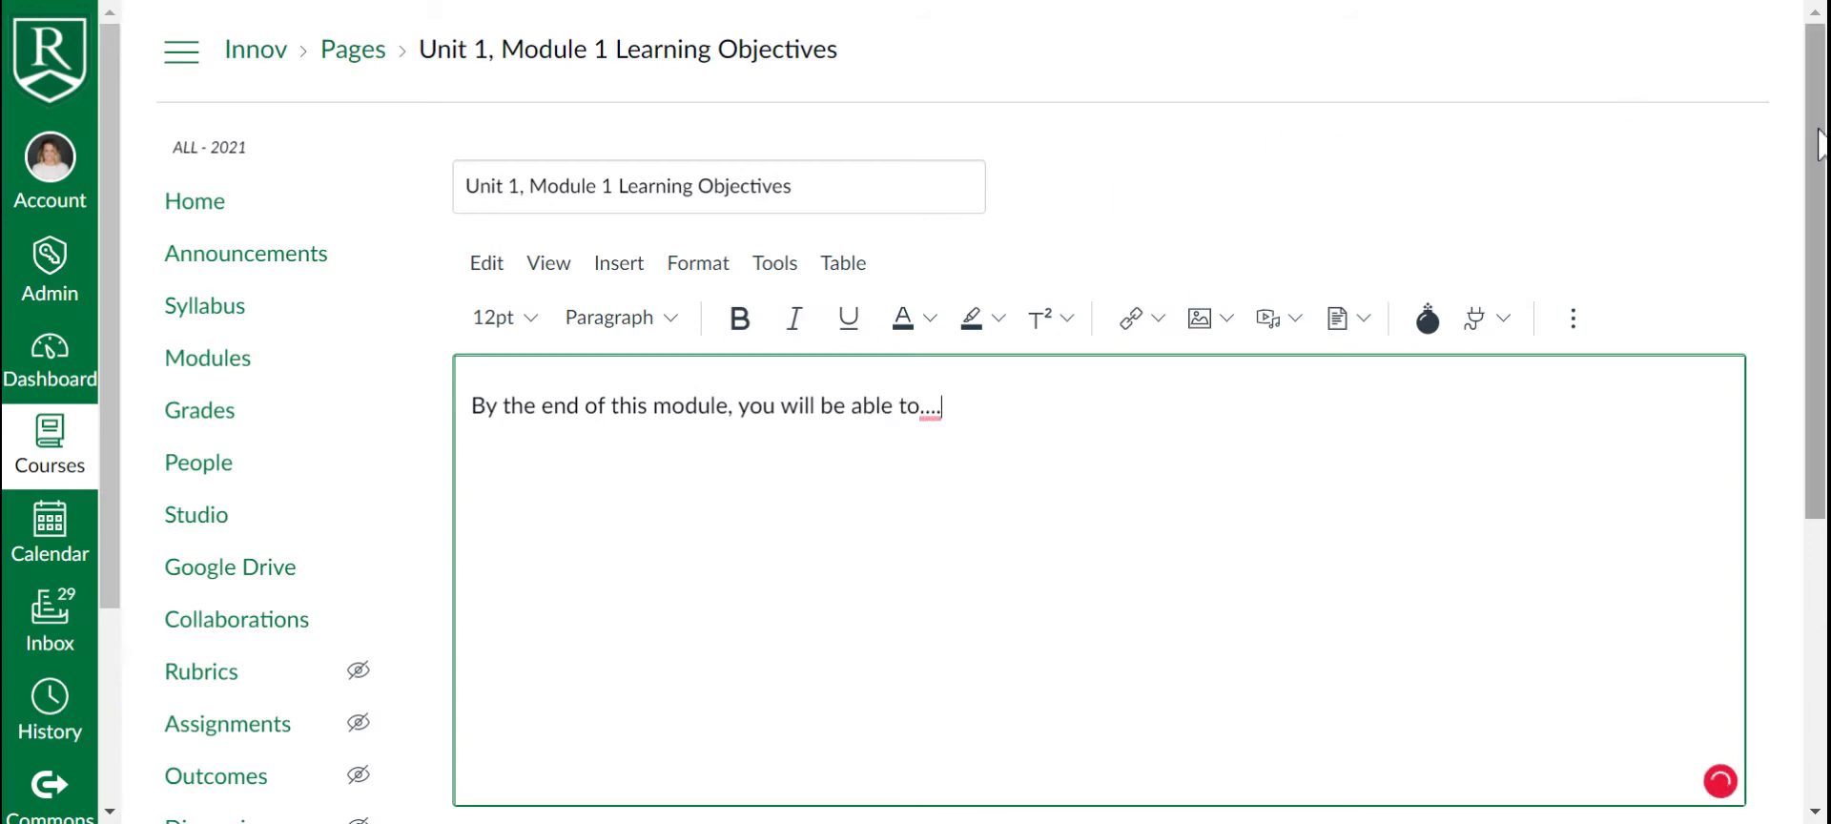
scroll(1820, 143, "down", 5)
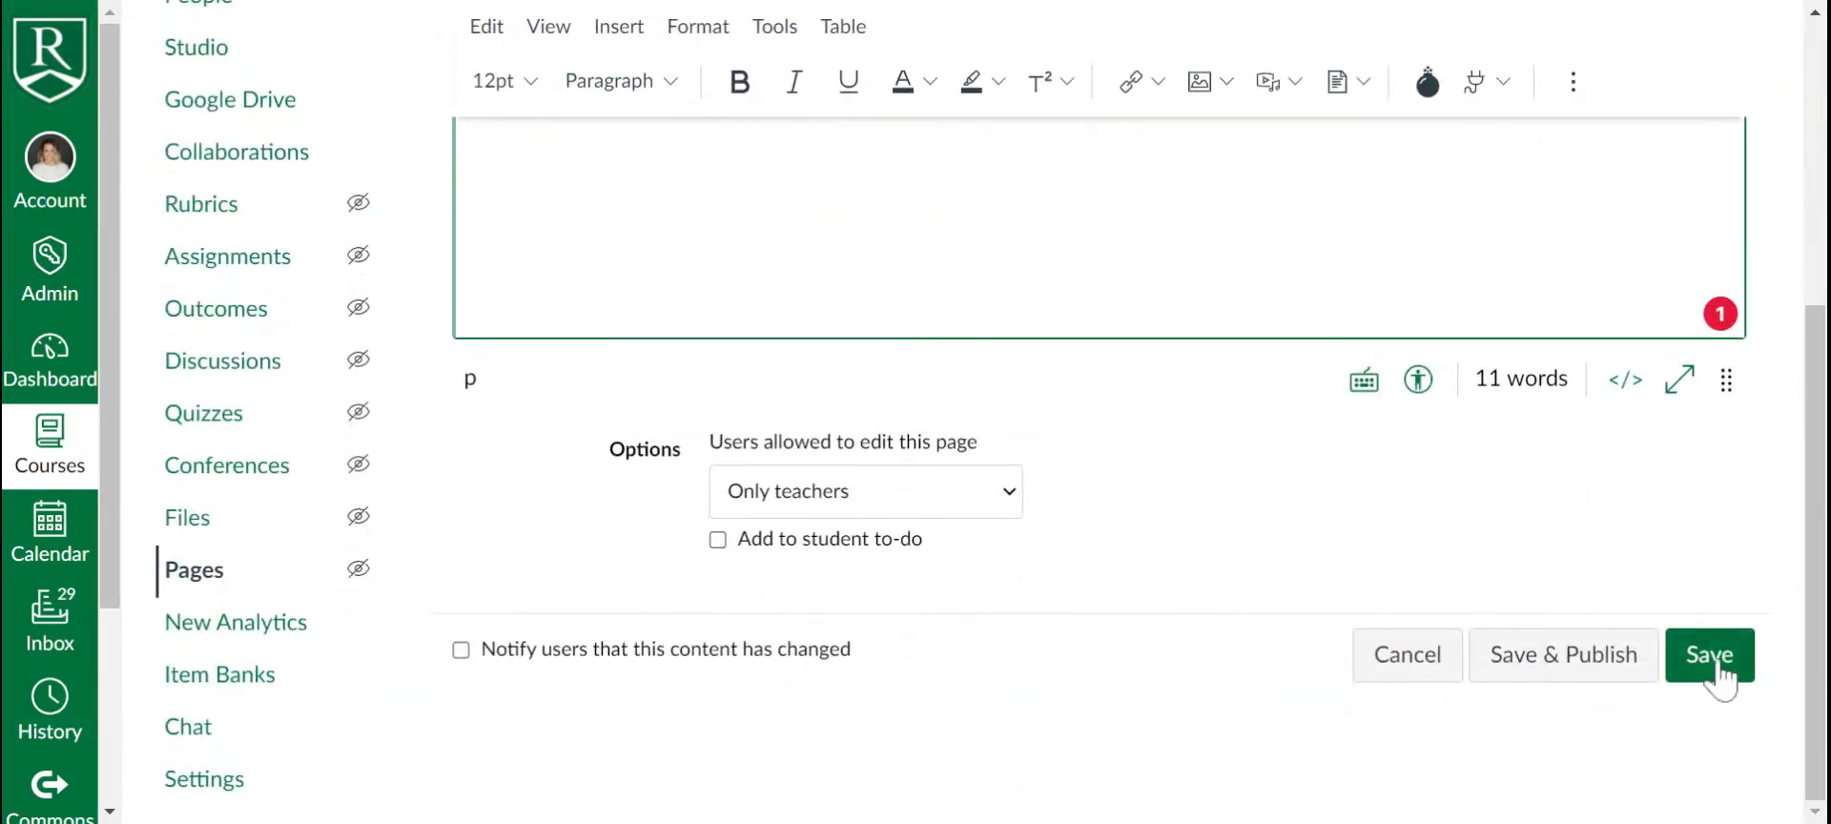
left_click(1716, 658)
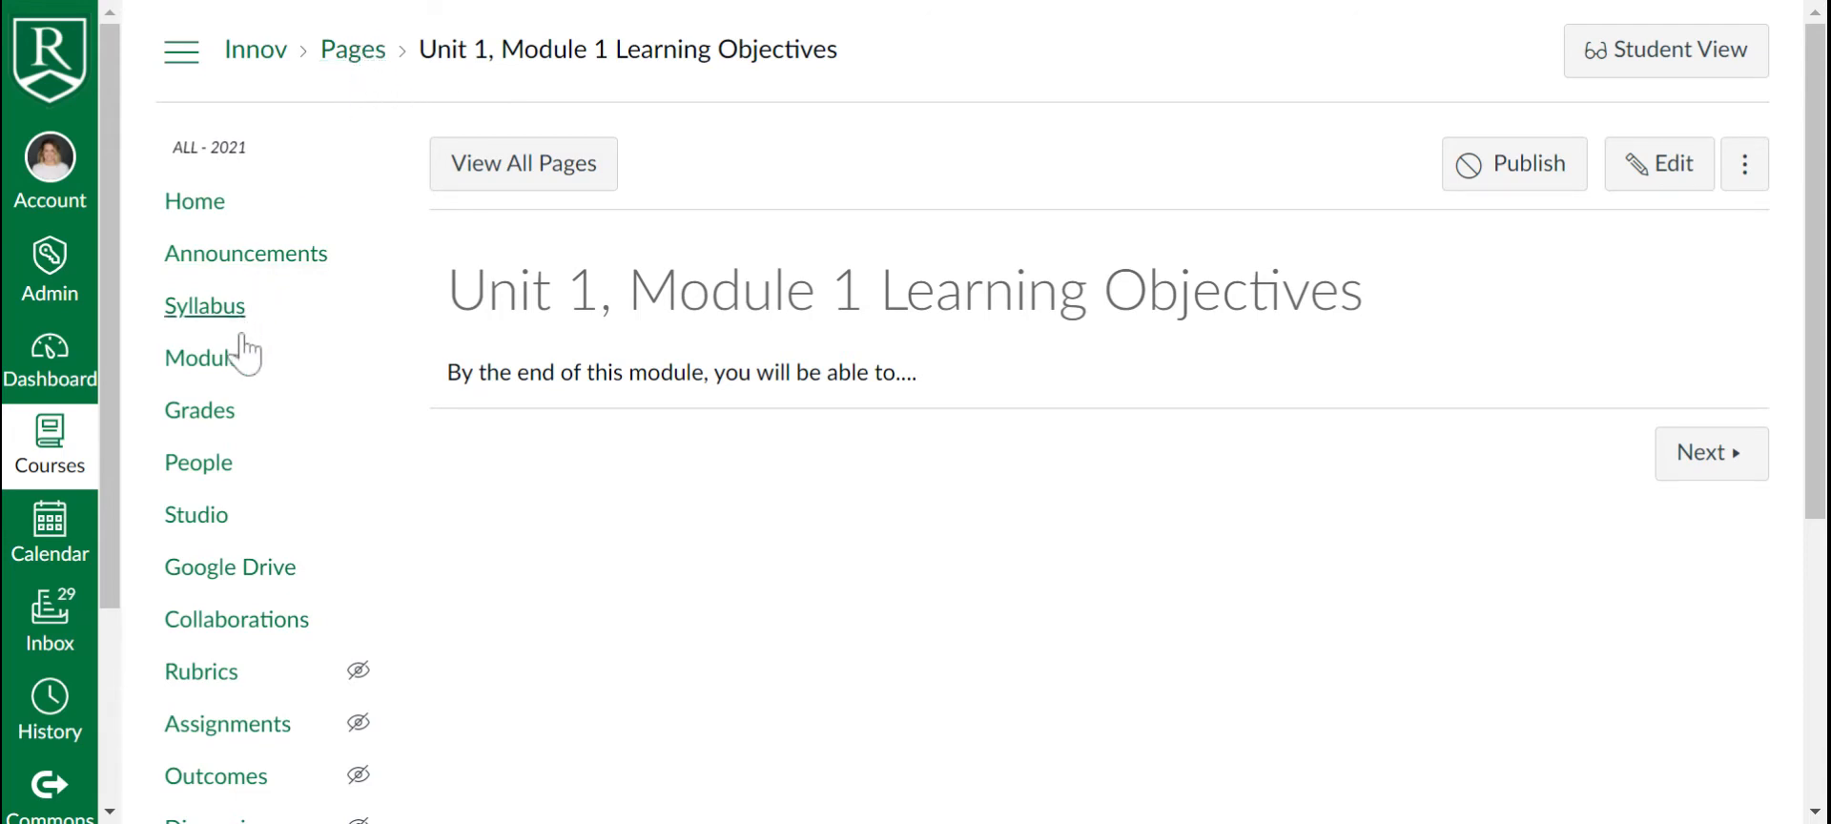
left_click(210, 366)
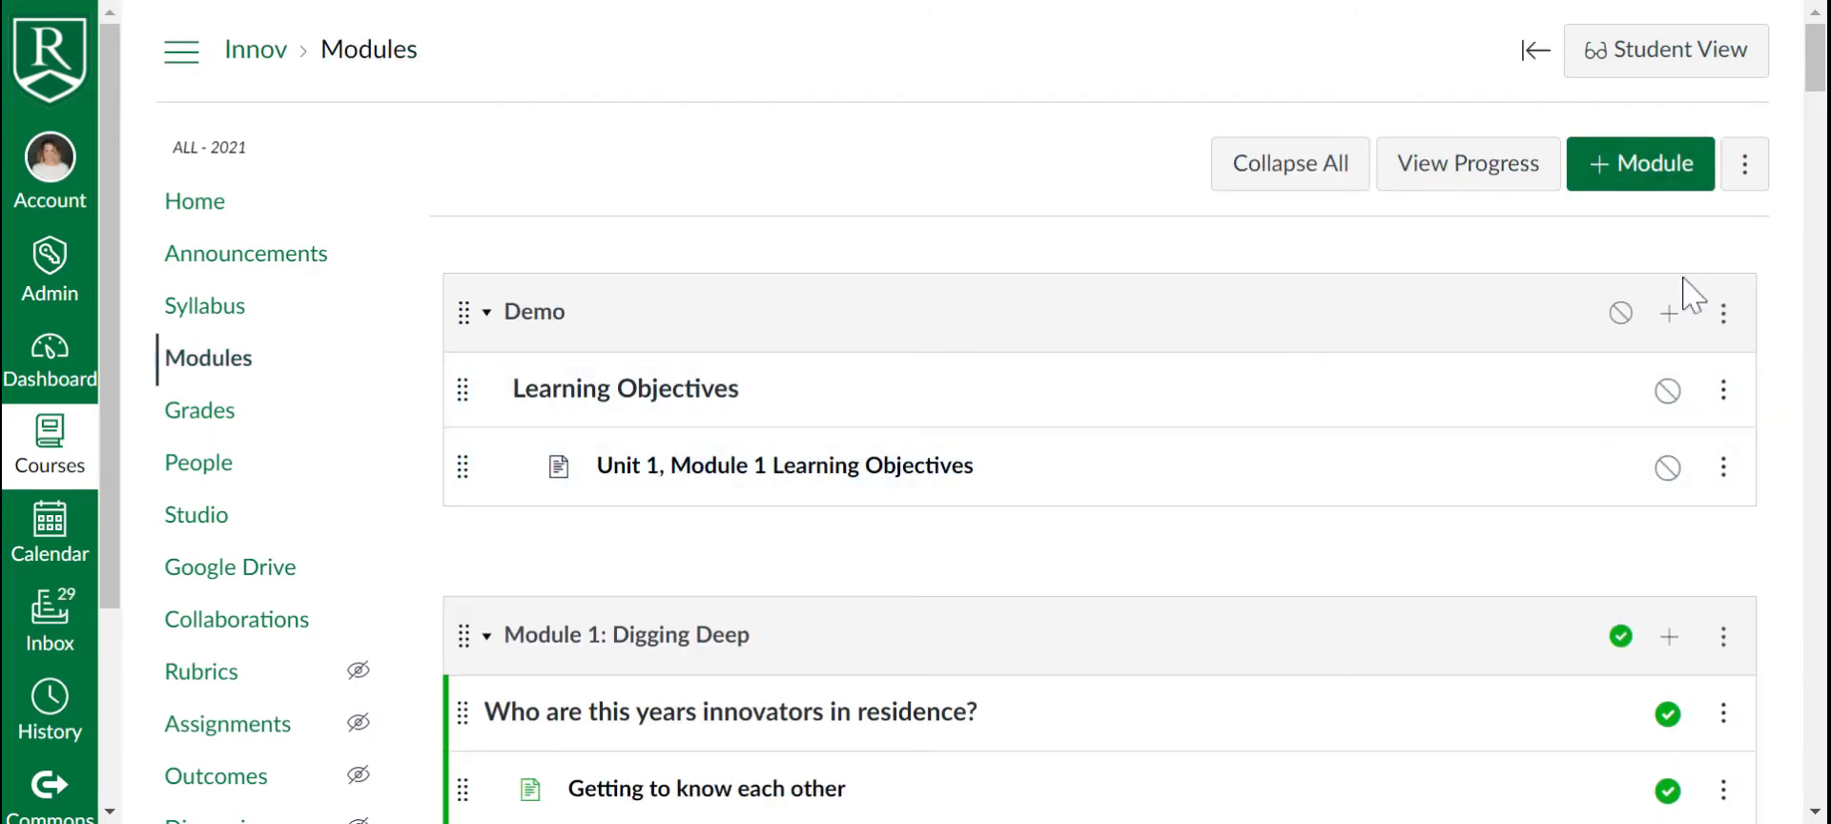
Step: Create a new discussion topic named "Getting Started" in the Demo module, indented 2 levels
left_click(1670, 313)
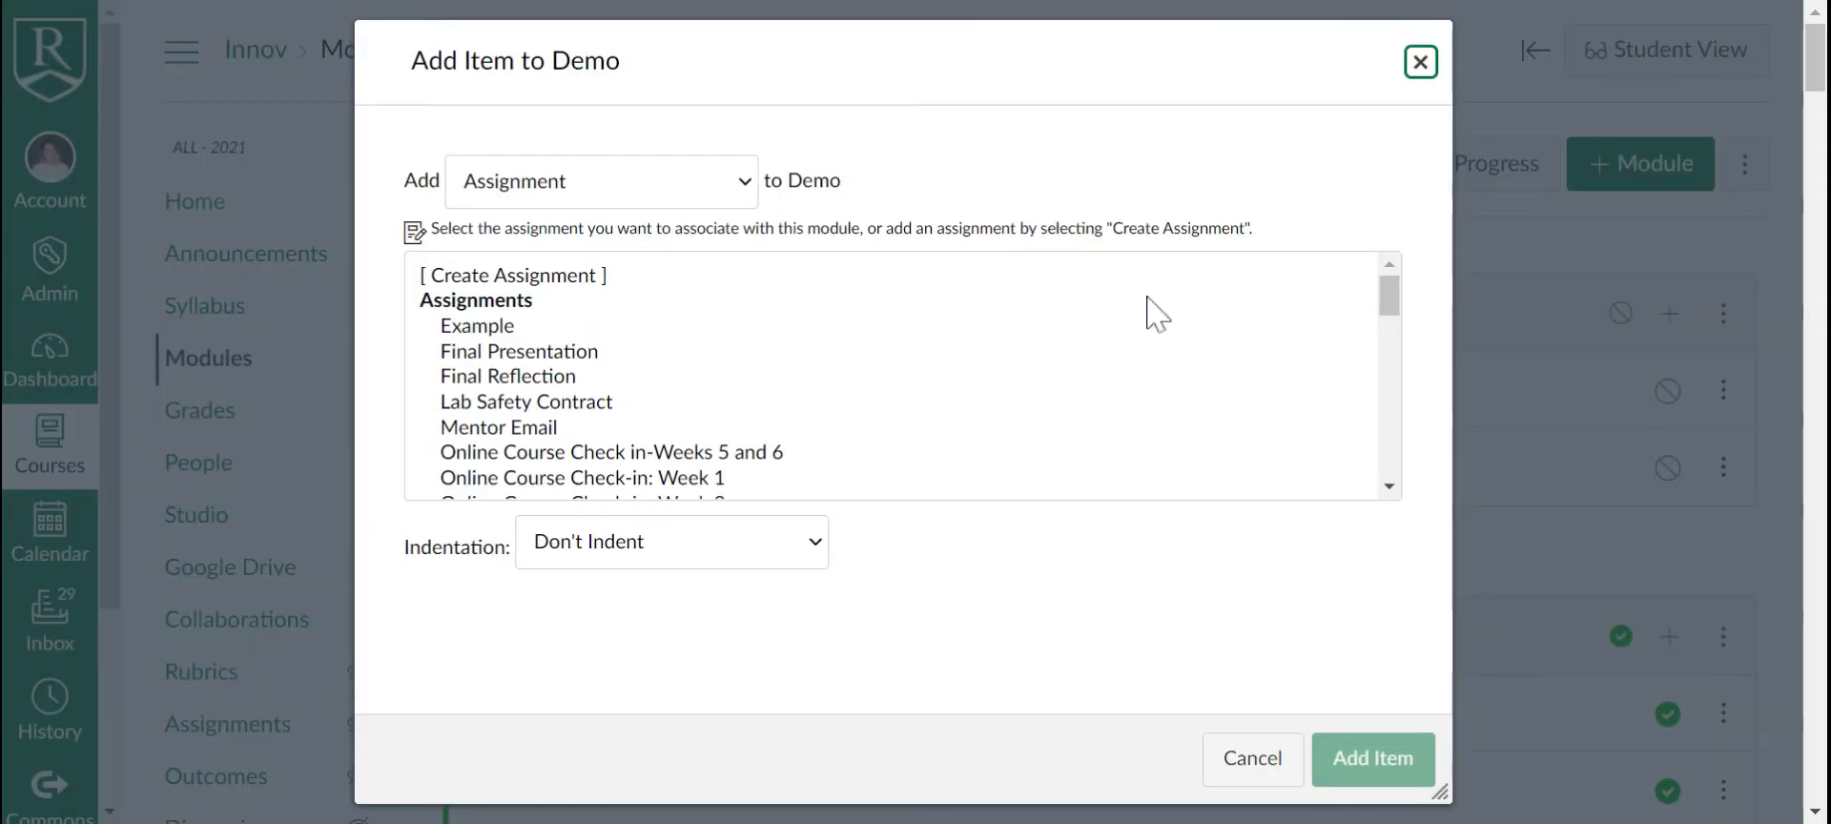
mouse_move(1388, 286)
left_mouse_down()
mouse_move(1388, 310)
mouse_move(1388, 271)
left_mouse_up()
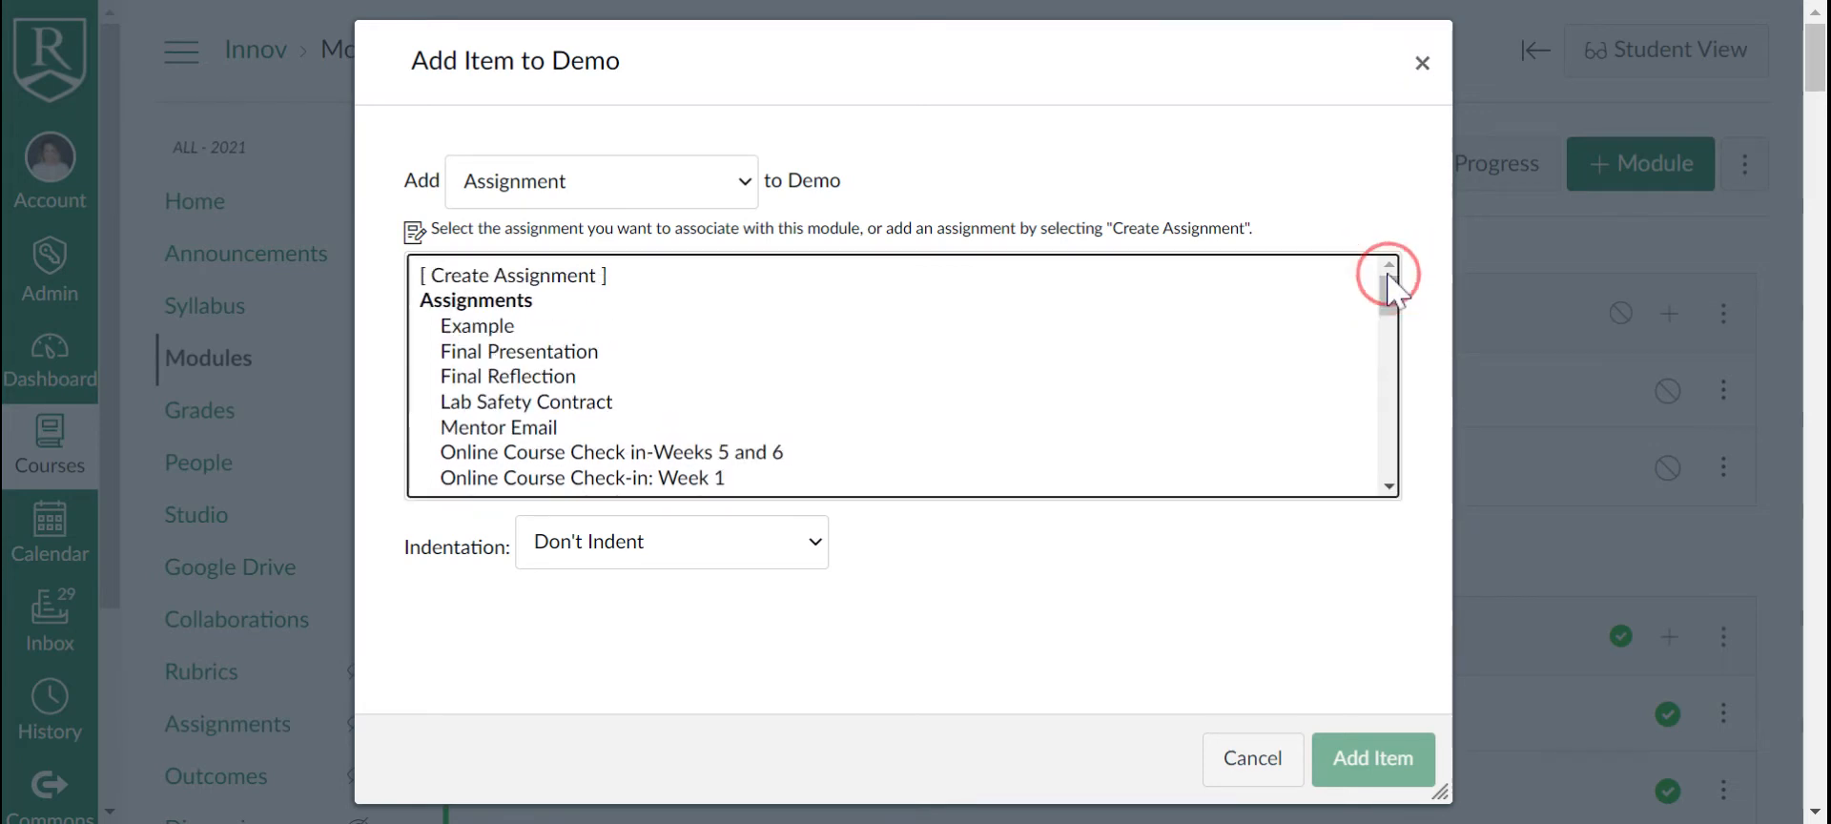
left_click(745, 181)
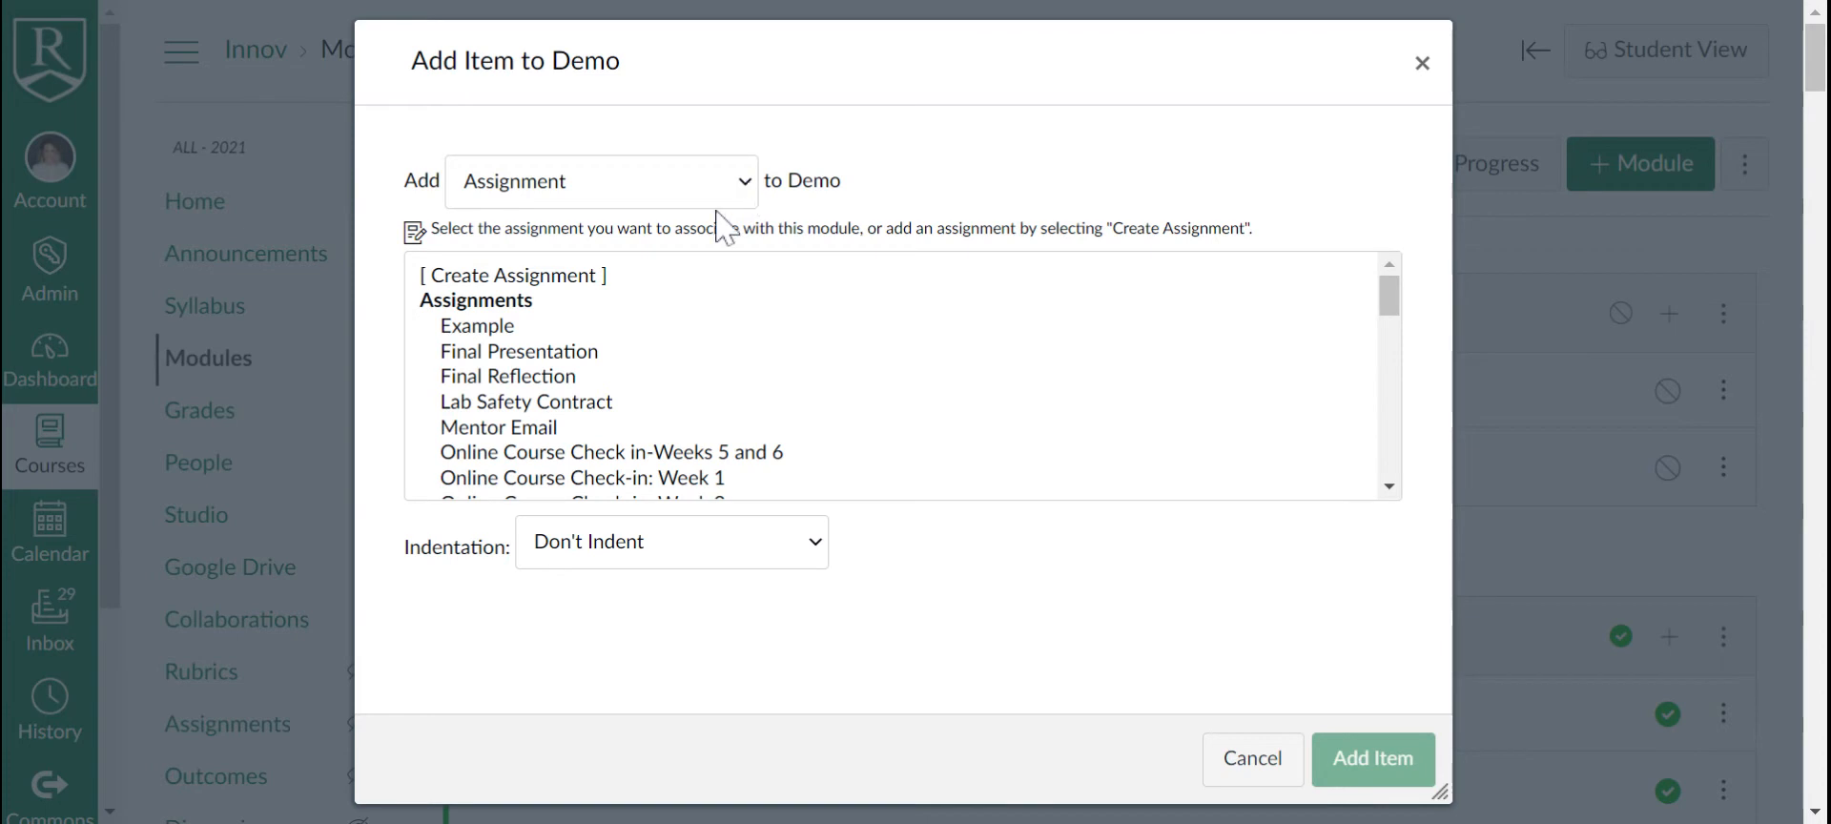
left_click(607, 403)
left_click(658, 555)
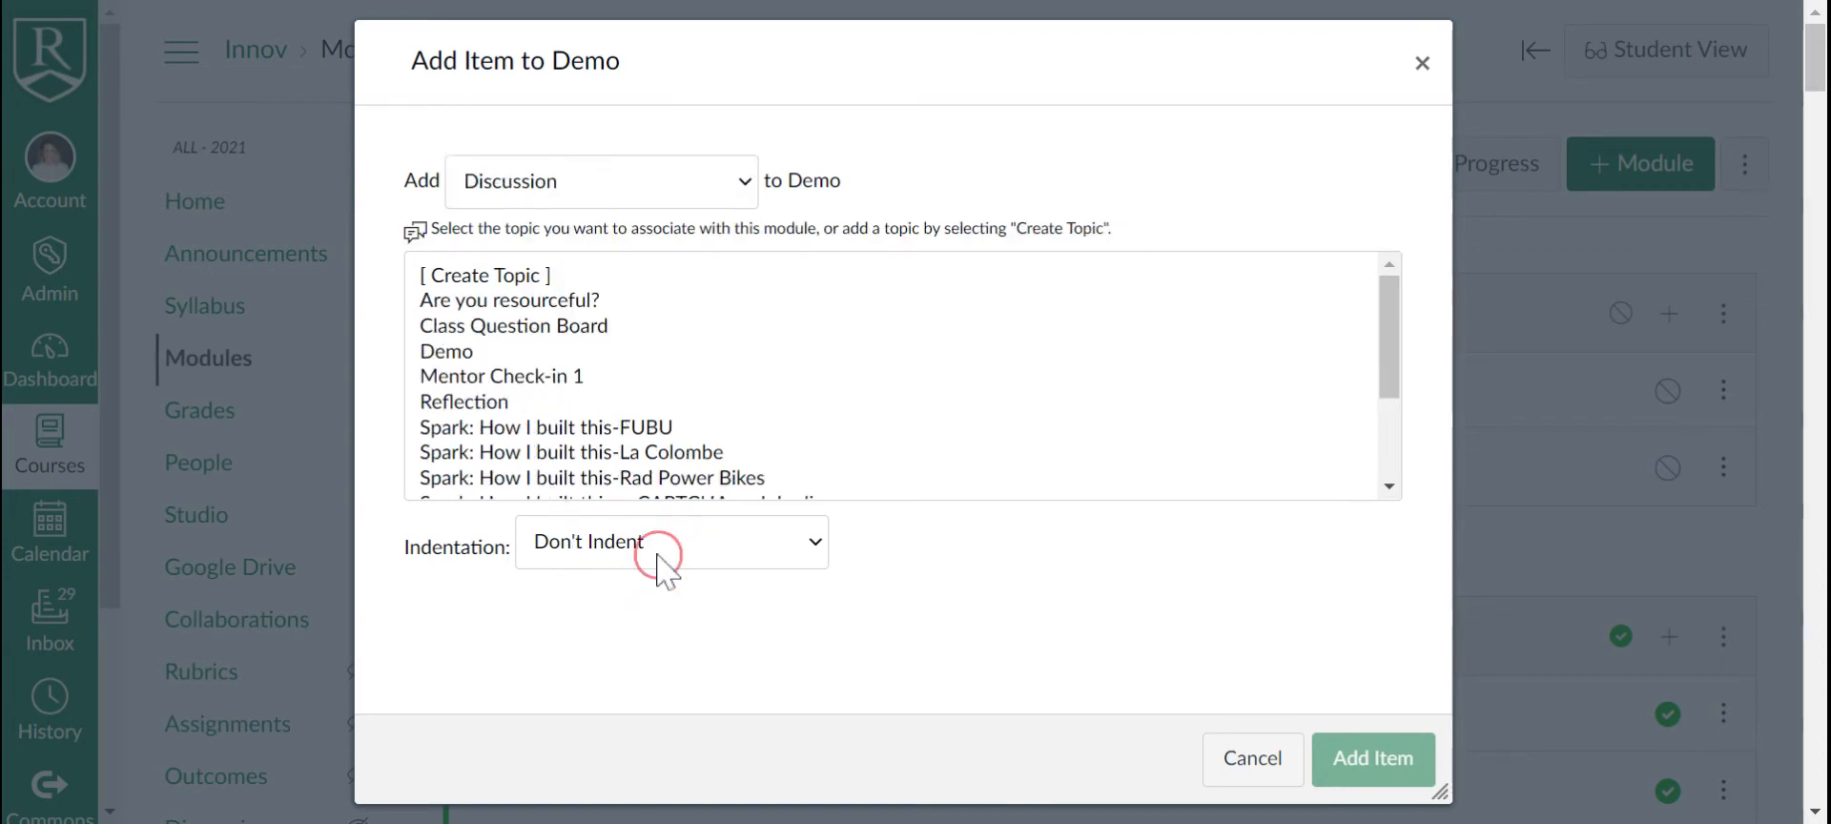
left_click(633, 682)
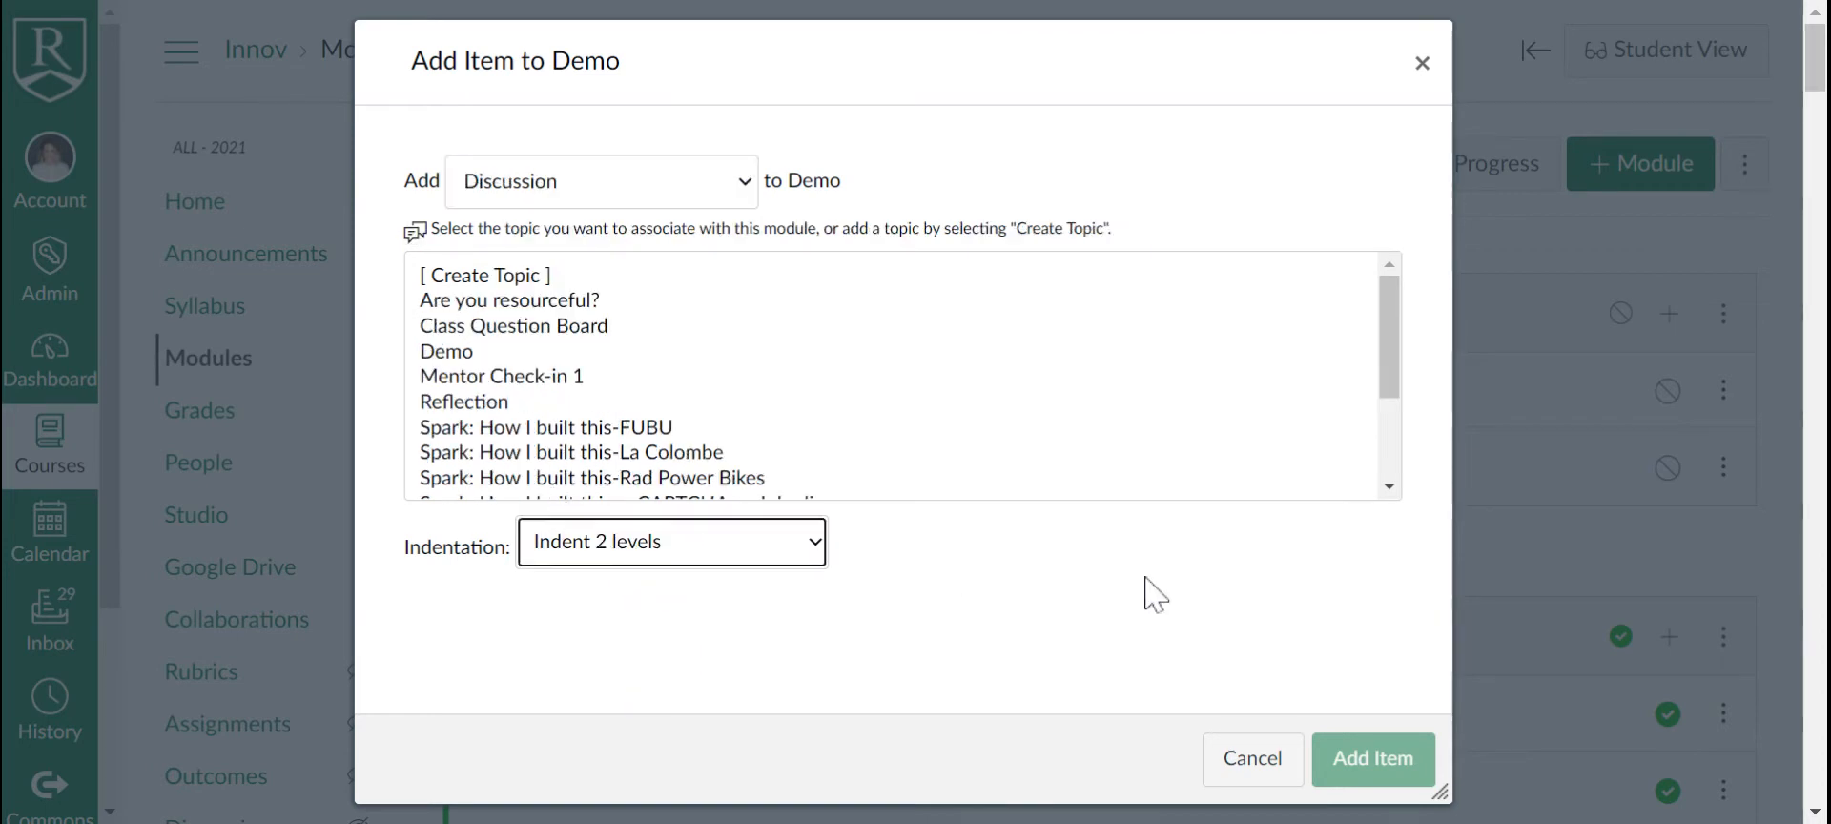
left_click(504, 275)
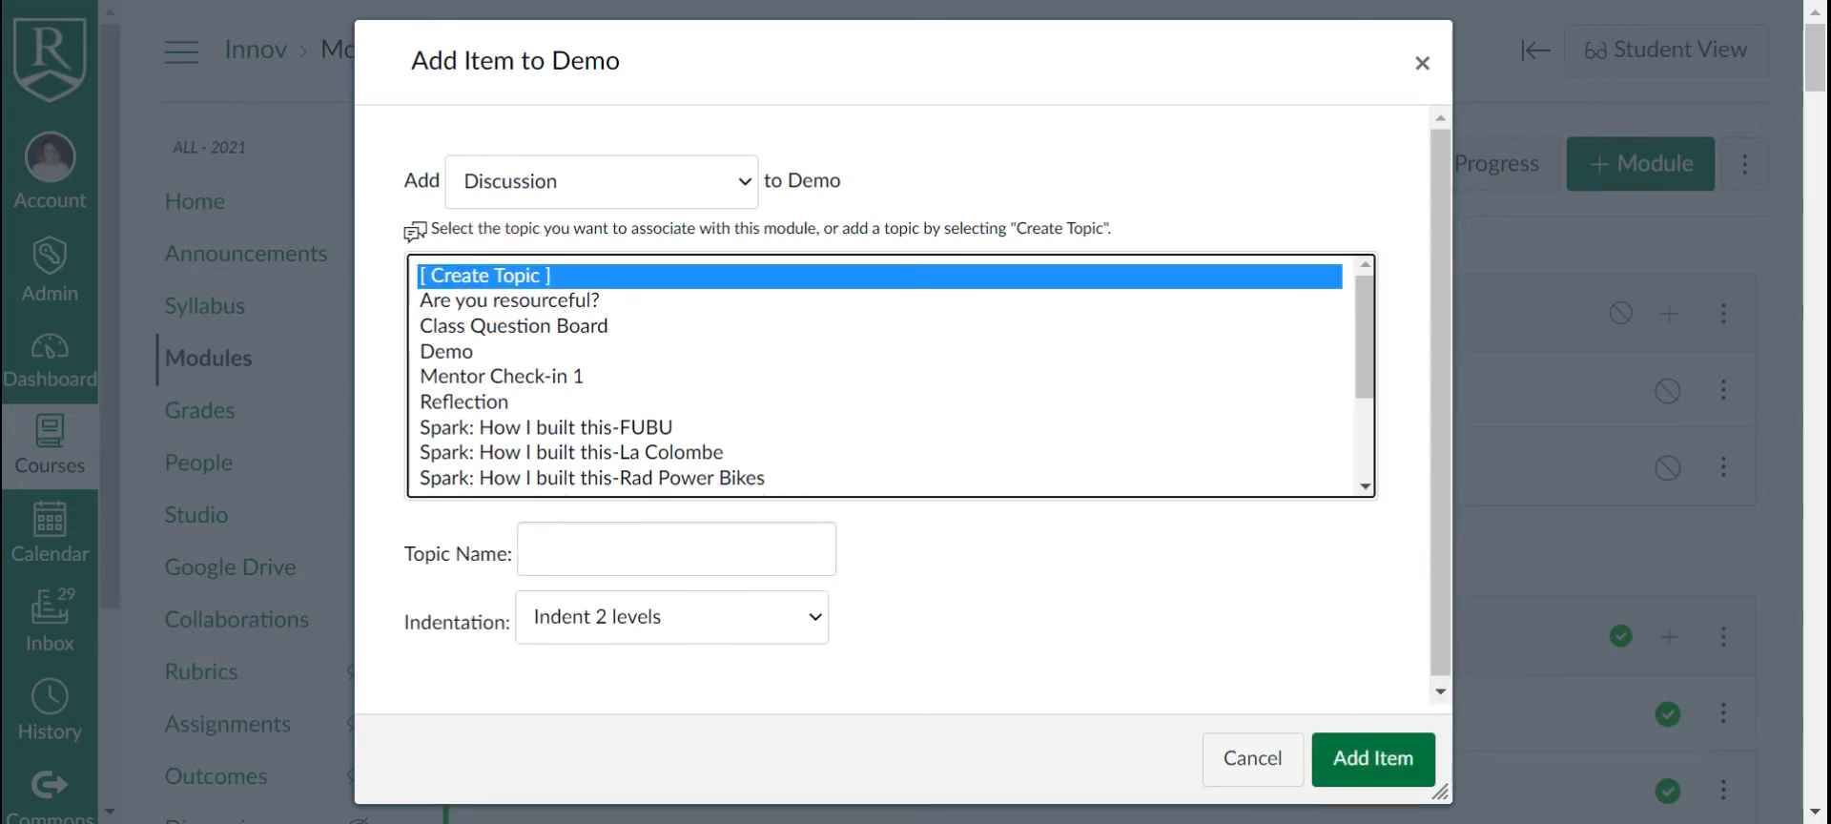
left_click(592, 552)
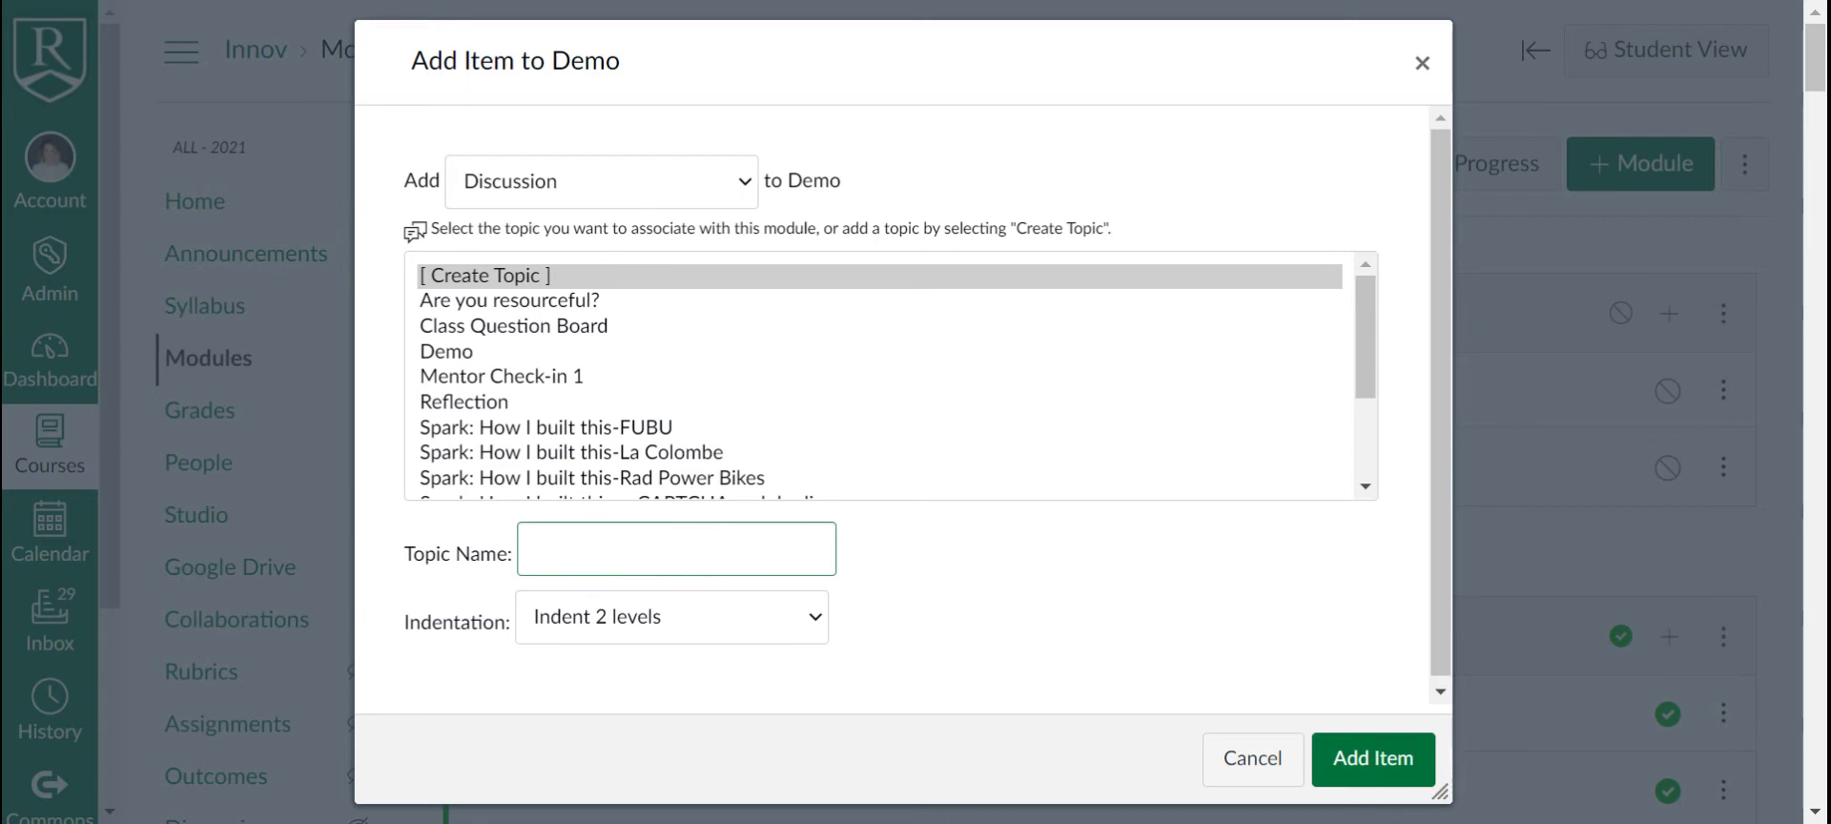
type("Getting Started")
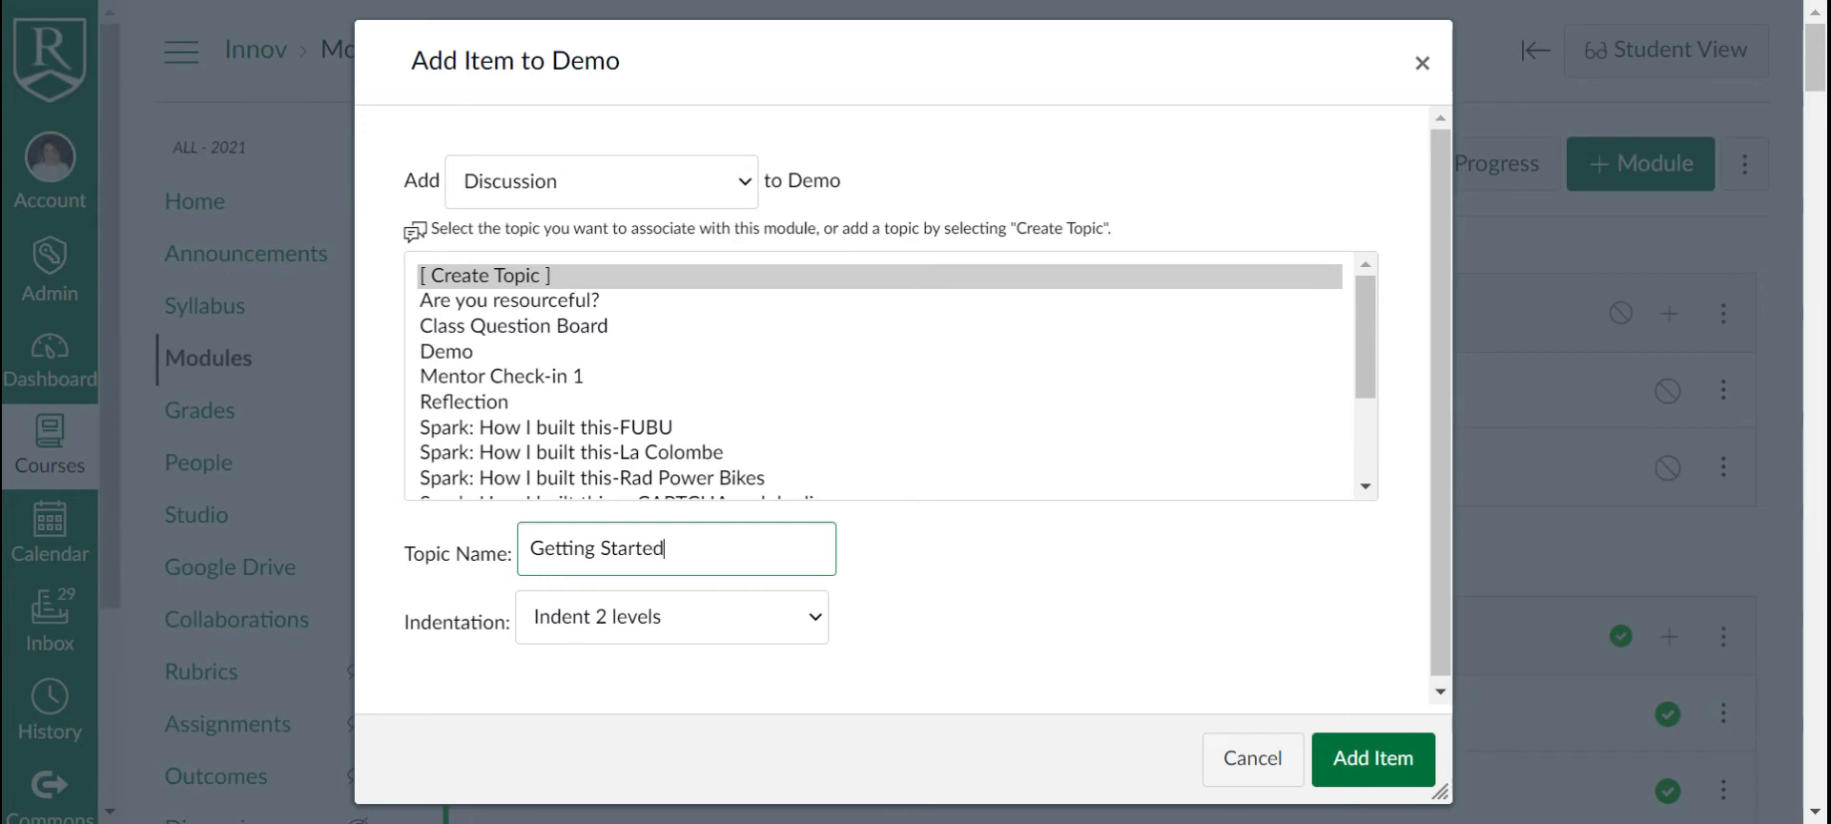
left_click(906, 625)
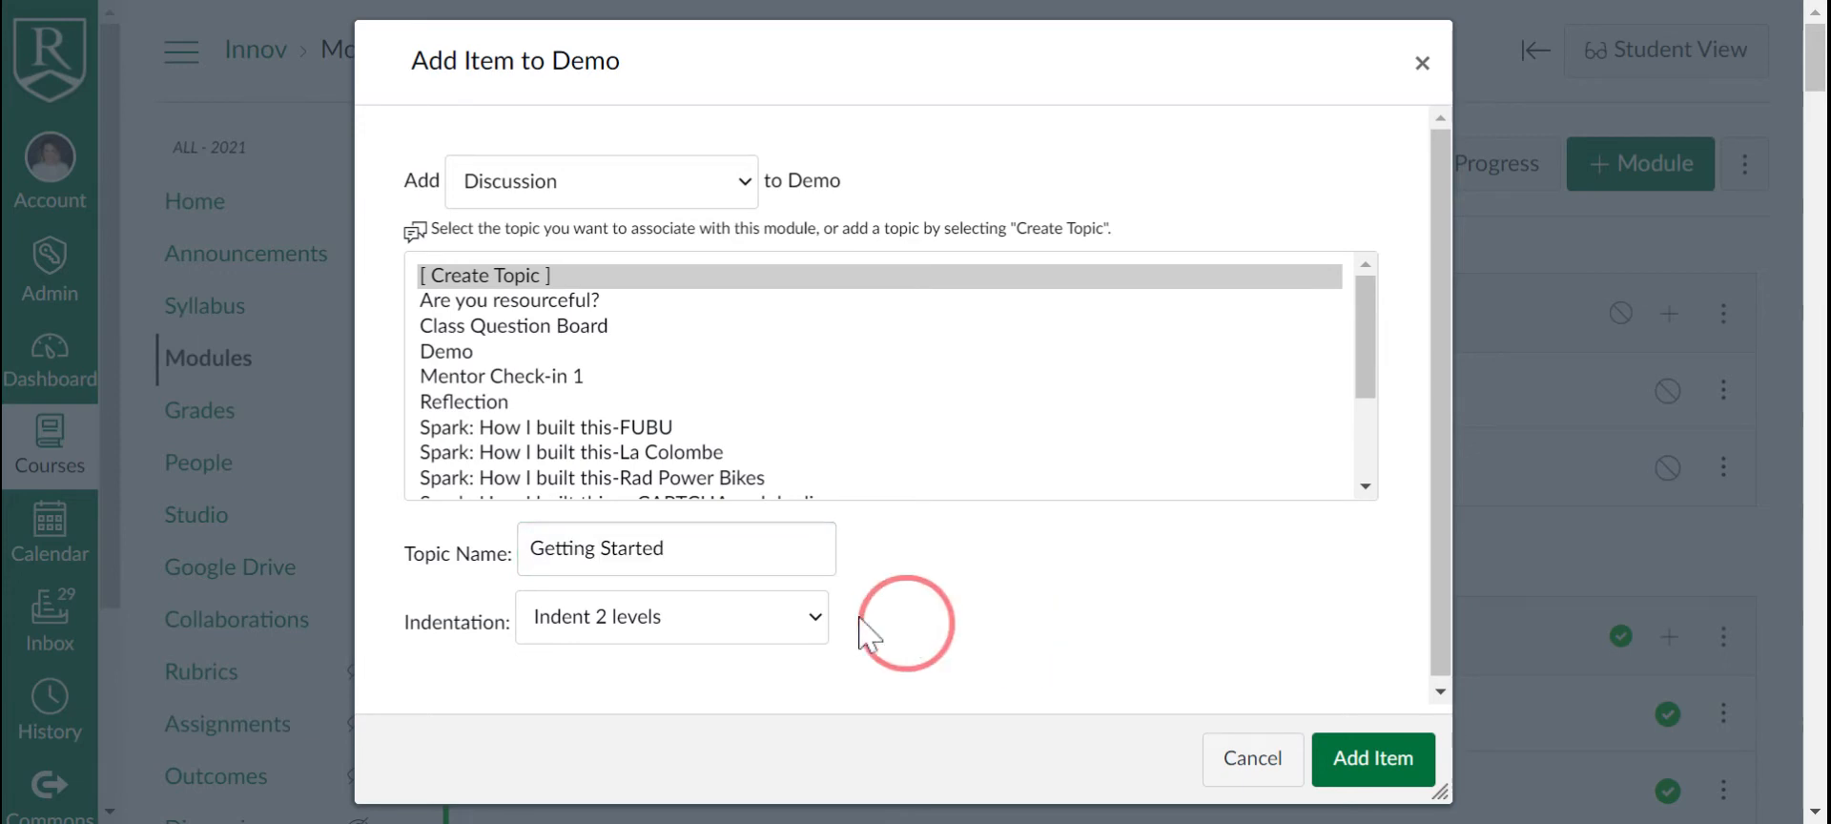
left_click(1372, 759)
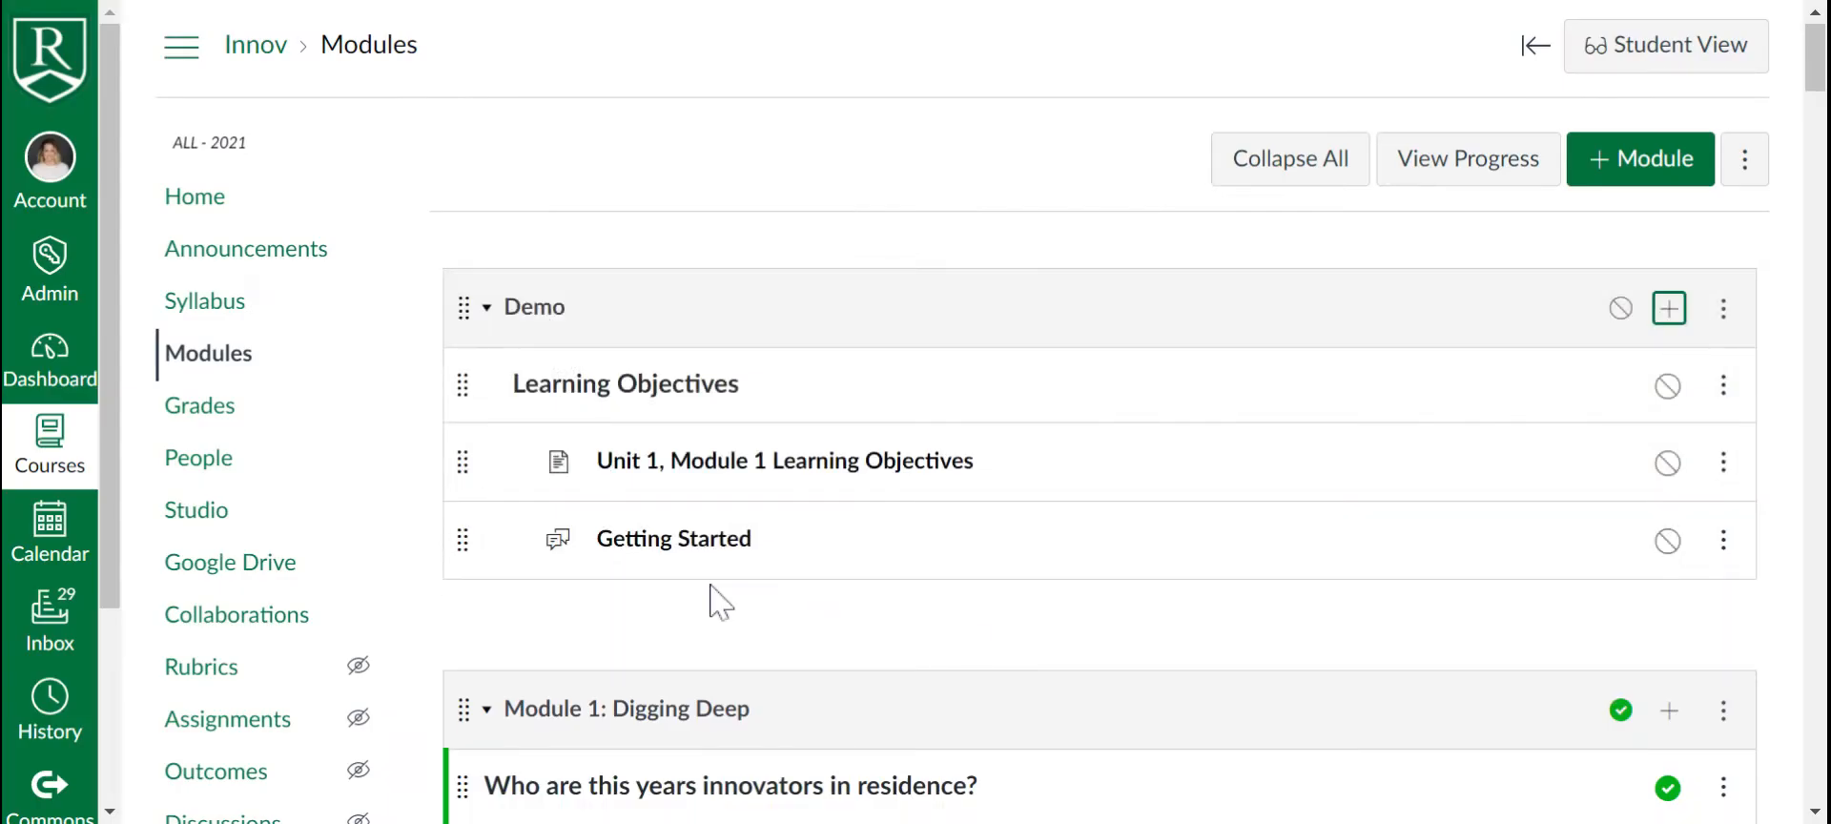
Step: Edit the Getting Started discussion and insert the yellow Engagement banner from the course images into its body
left_click(682, 539)
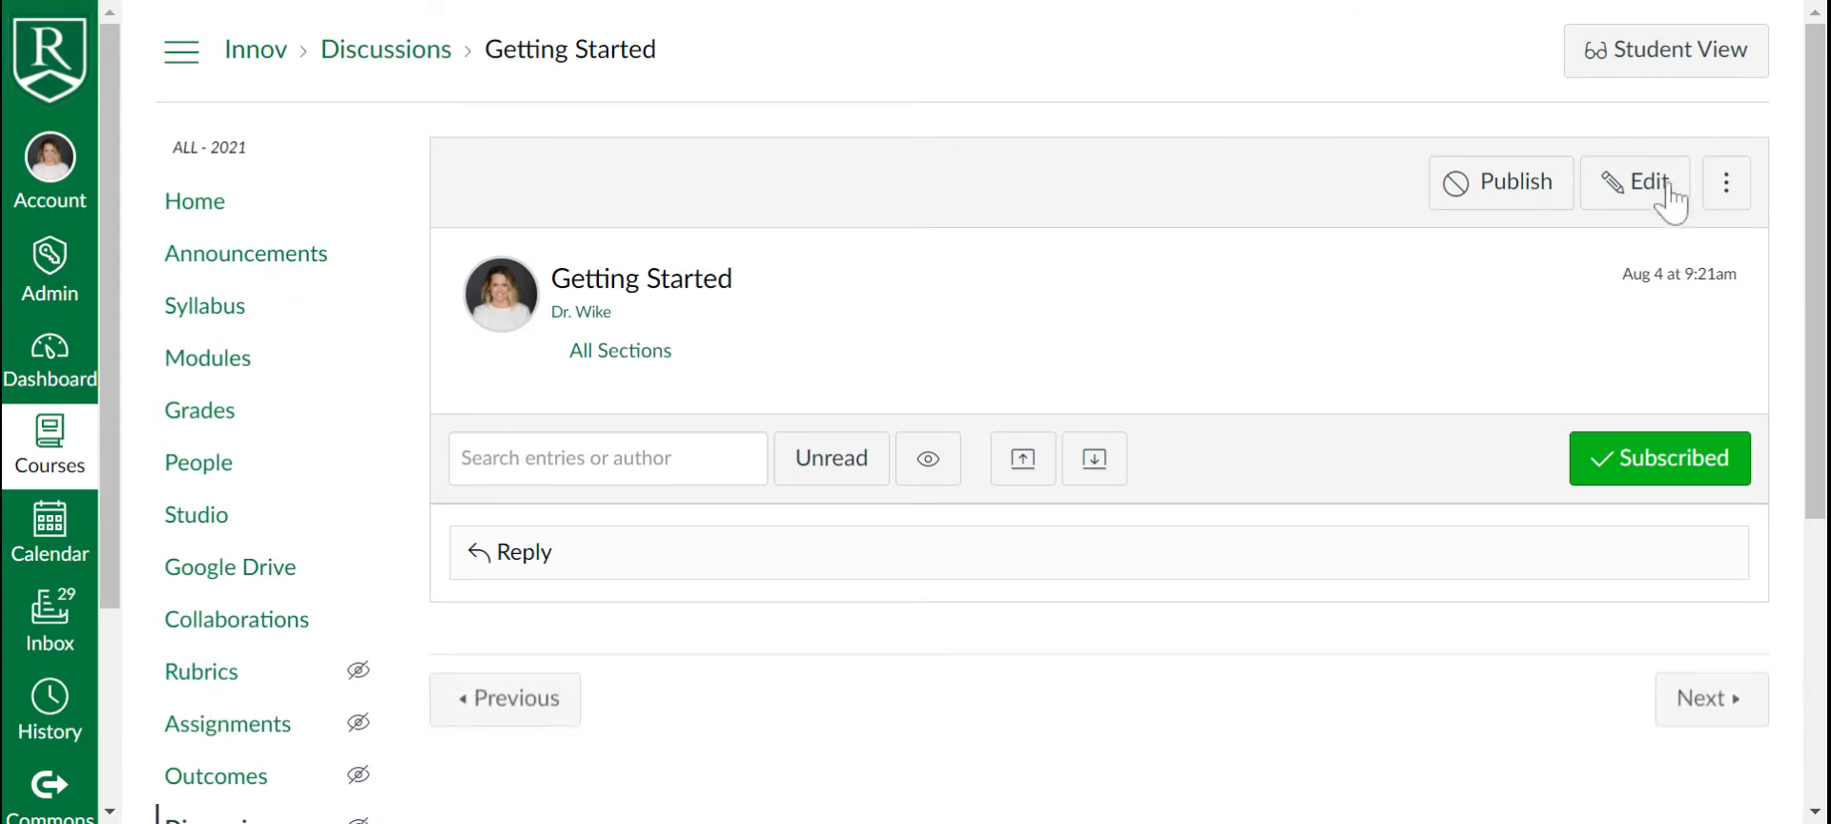
left_click(1653, 186)
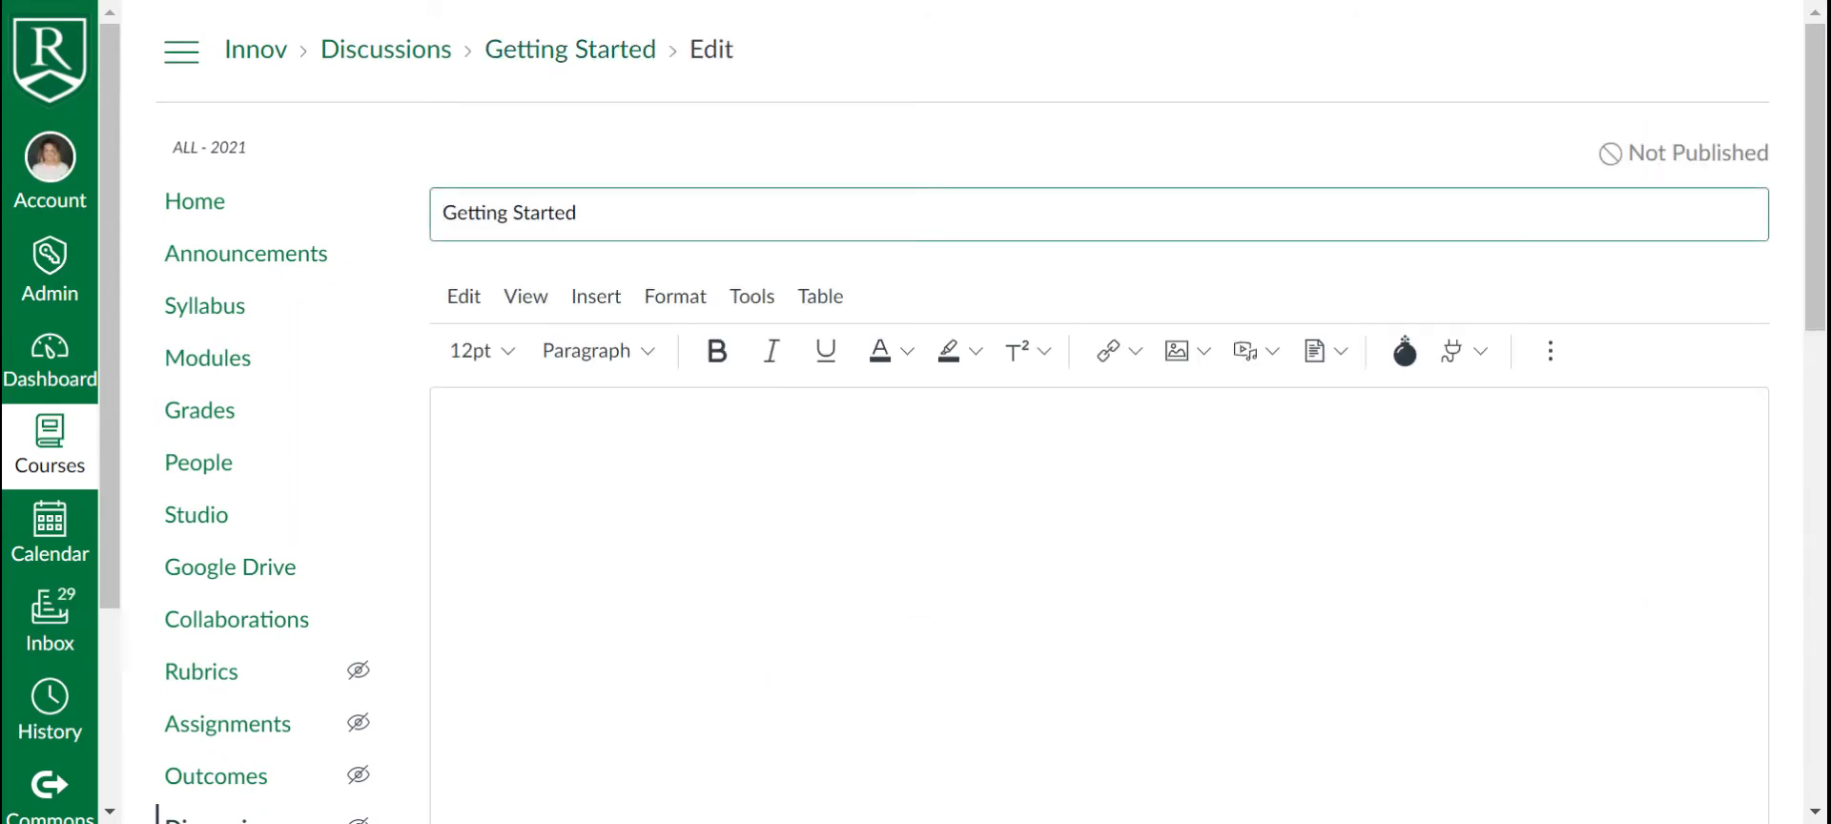
left_click(486, 420)
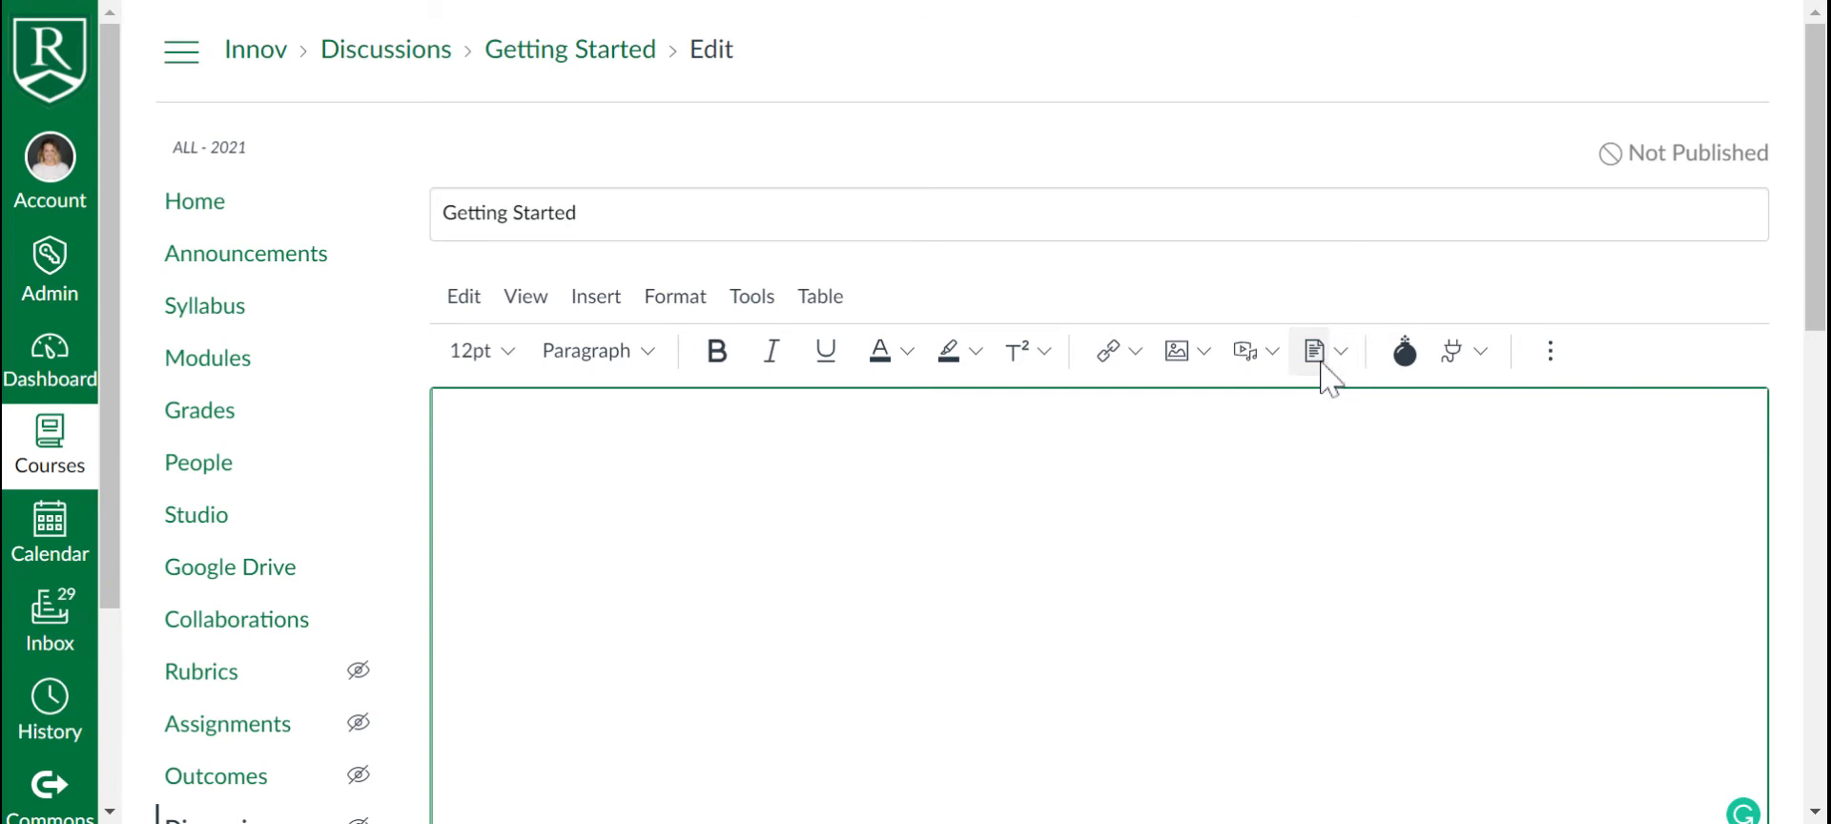
left_click(1203, 353)
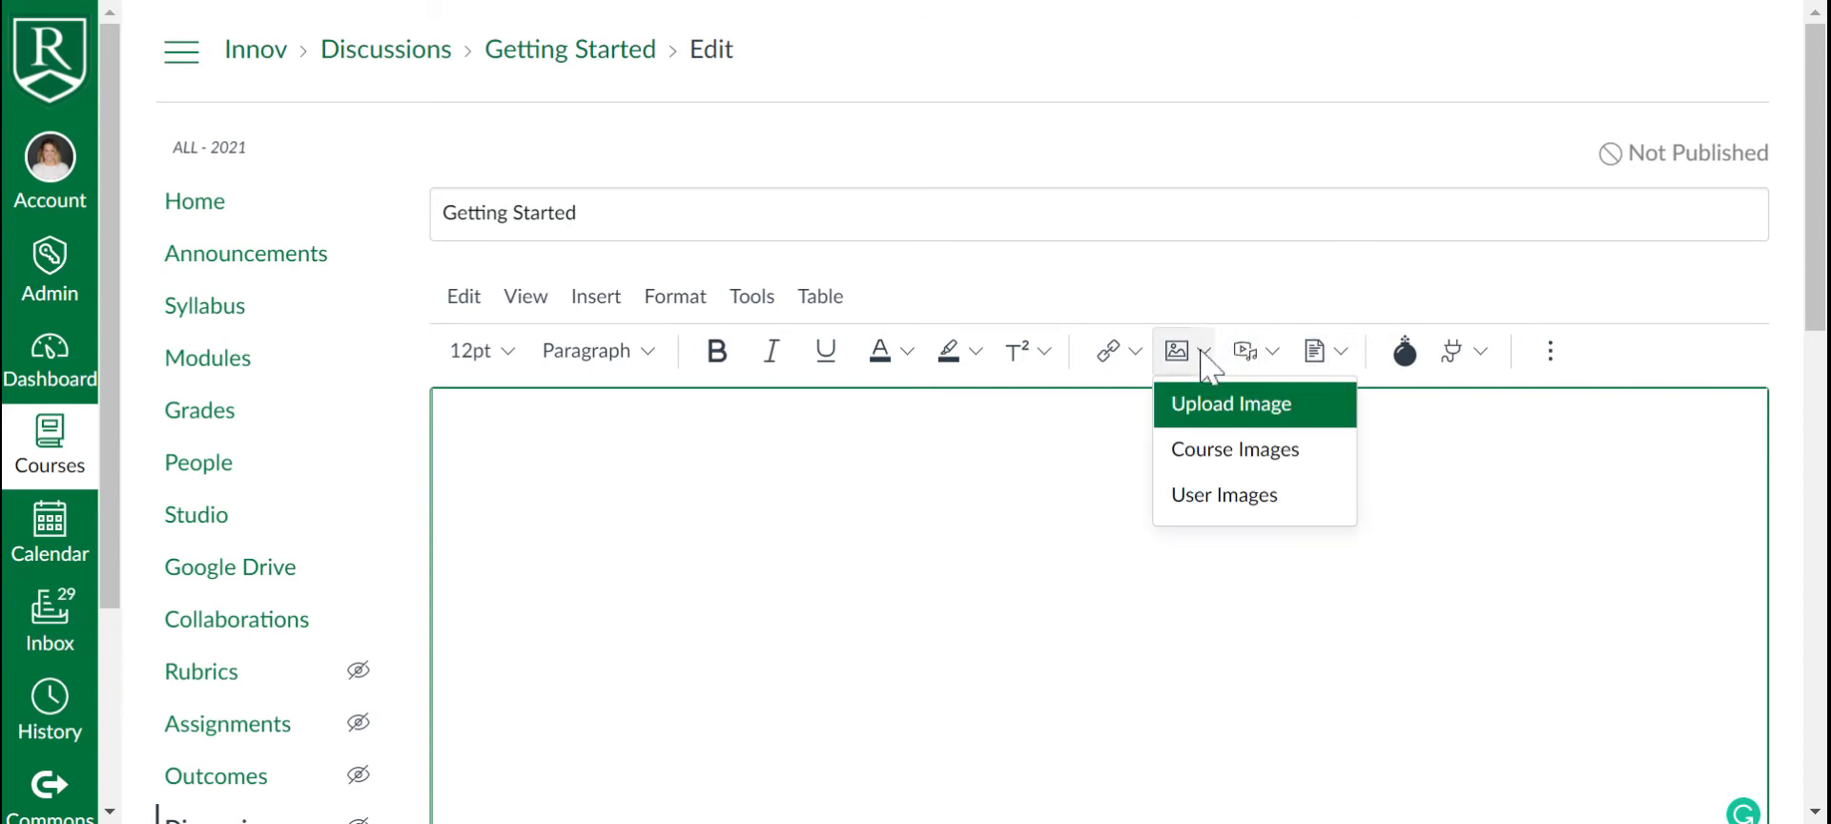
left_click(1234, 467)
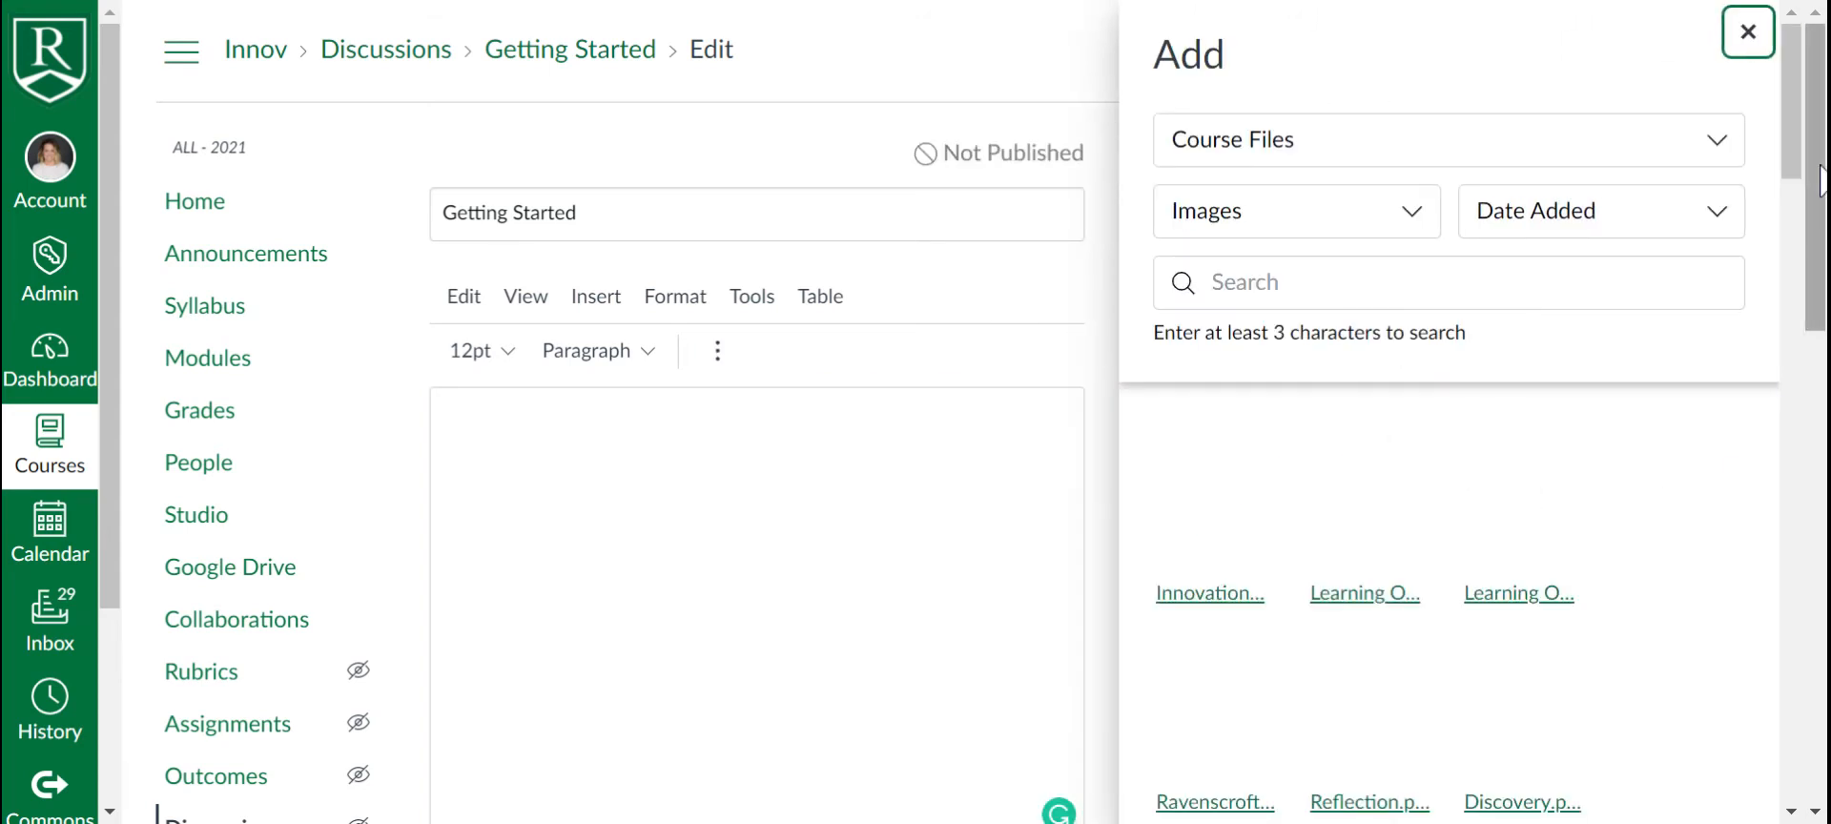
left_click_drag(1819, 166, 1790, 255)
left_click(1545, 704)
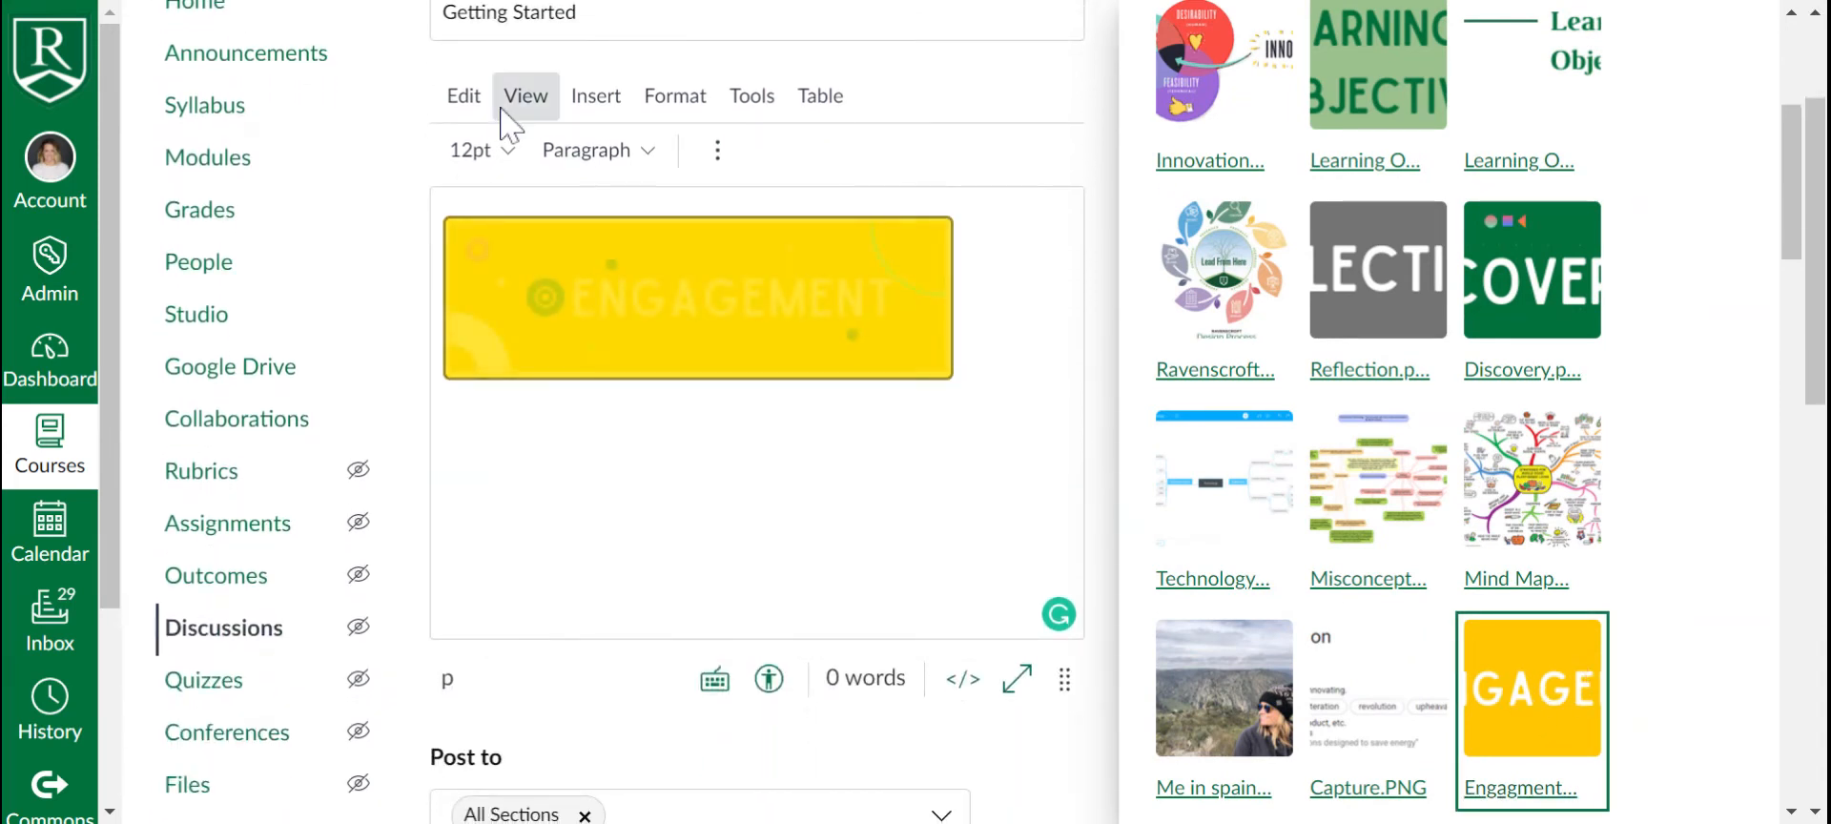
left_click(985, 309)
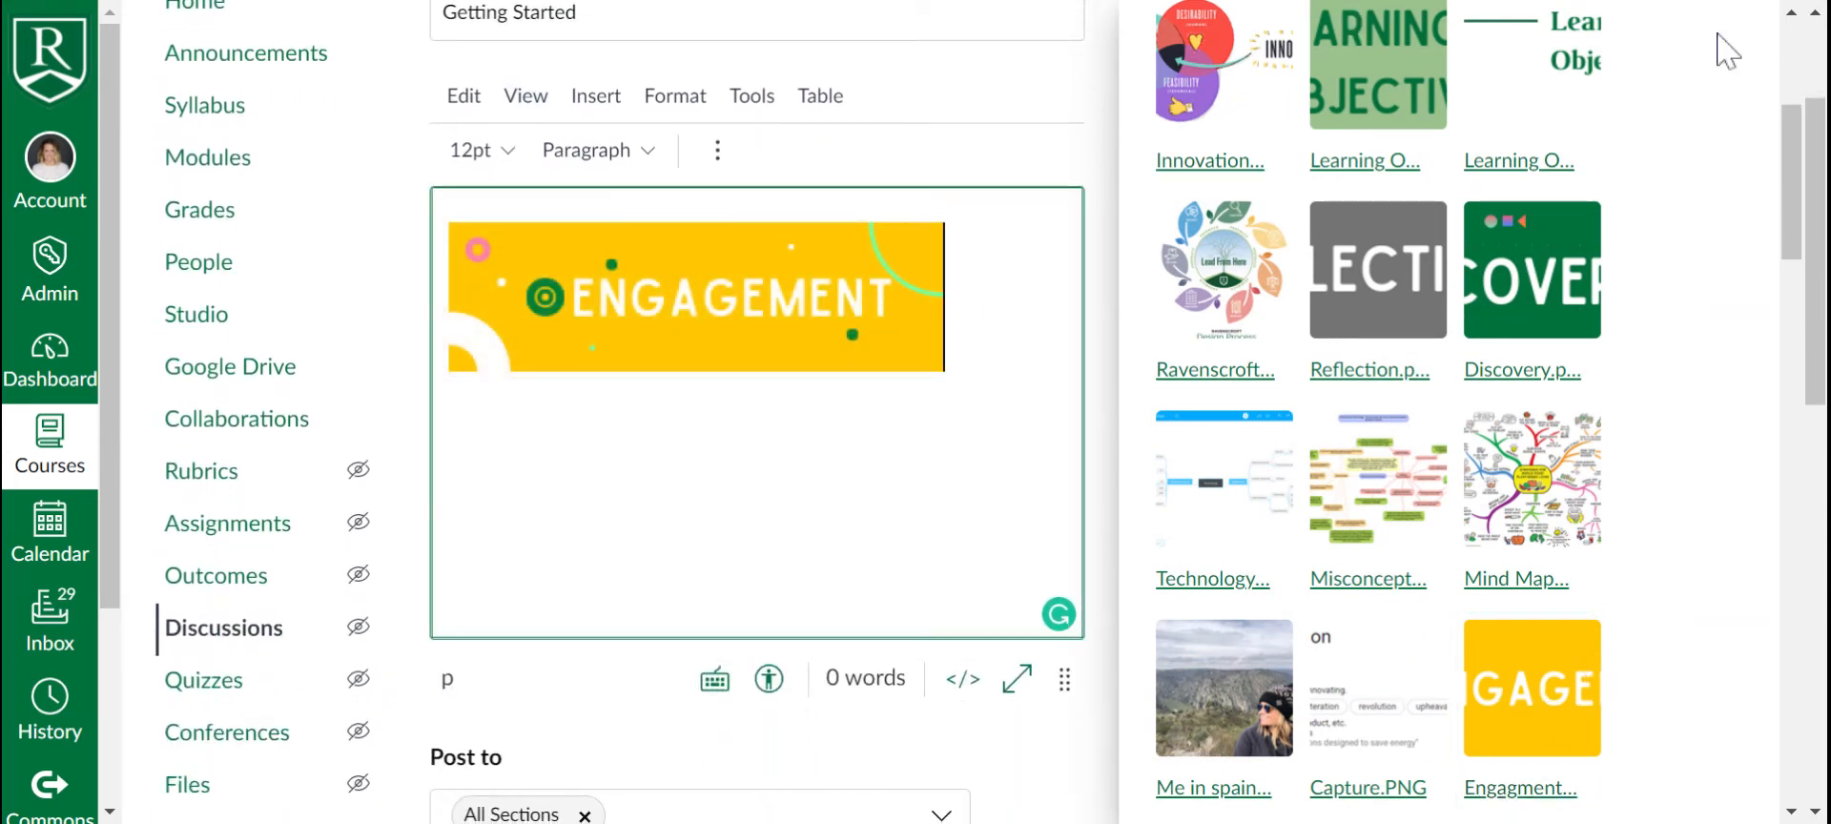
left_click_drag(1793, 208, 1793, 81)
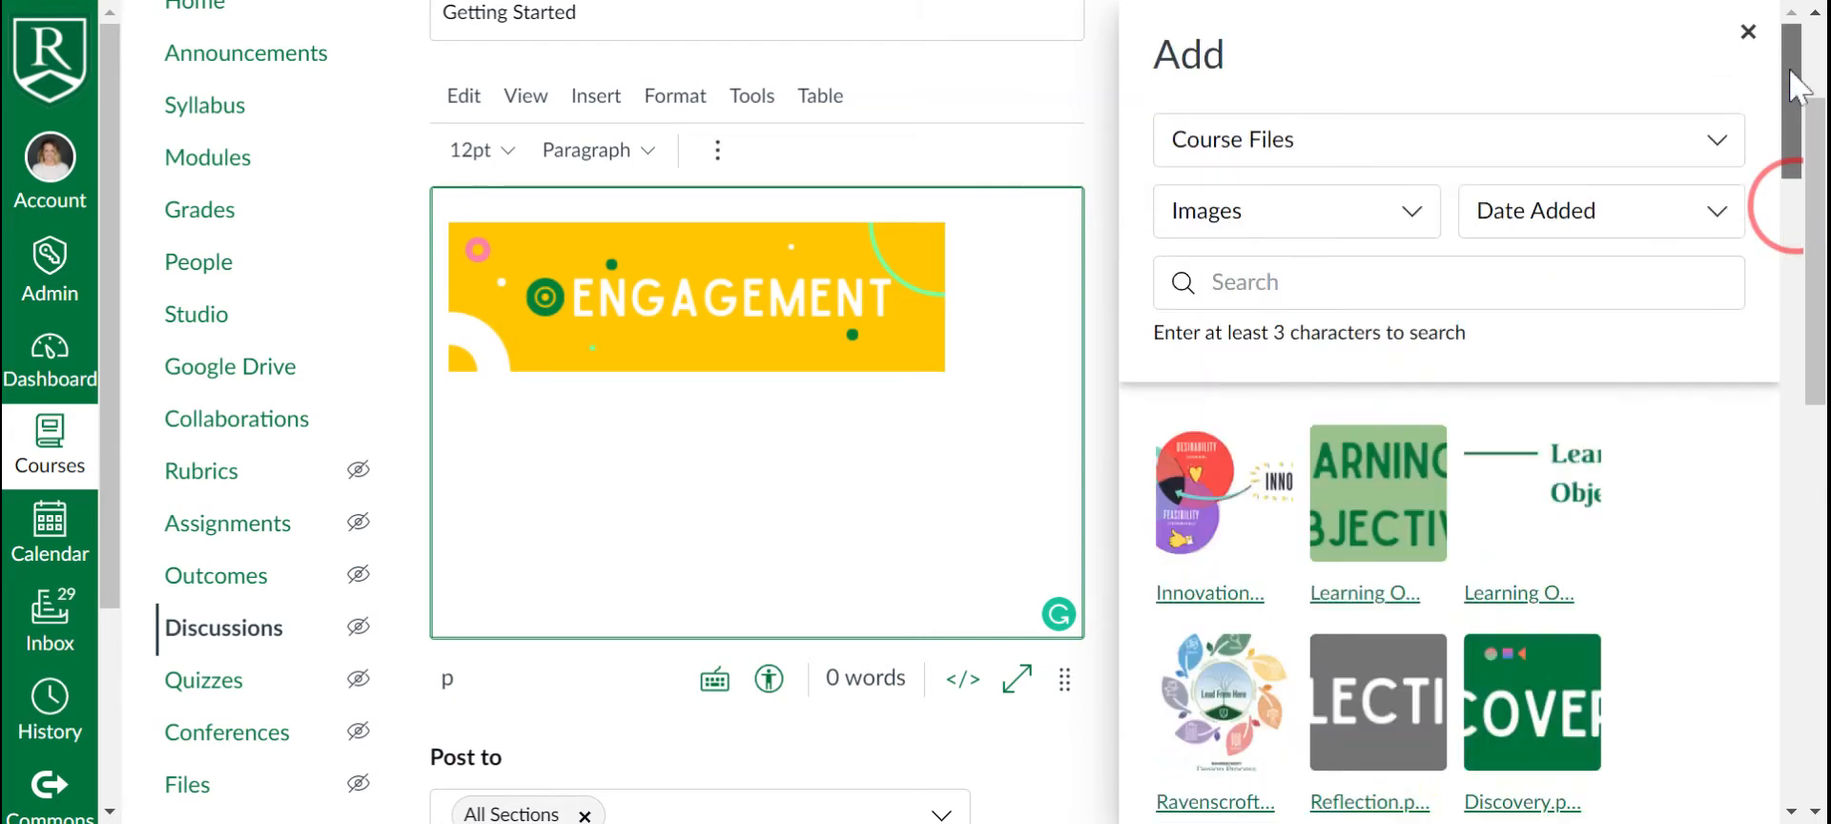
left_click(1749, 36)
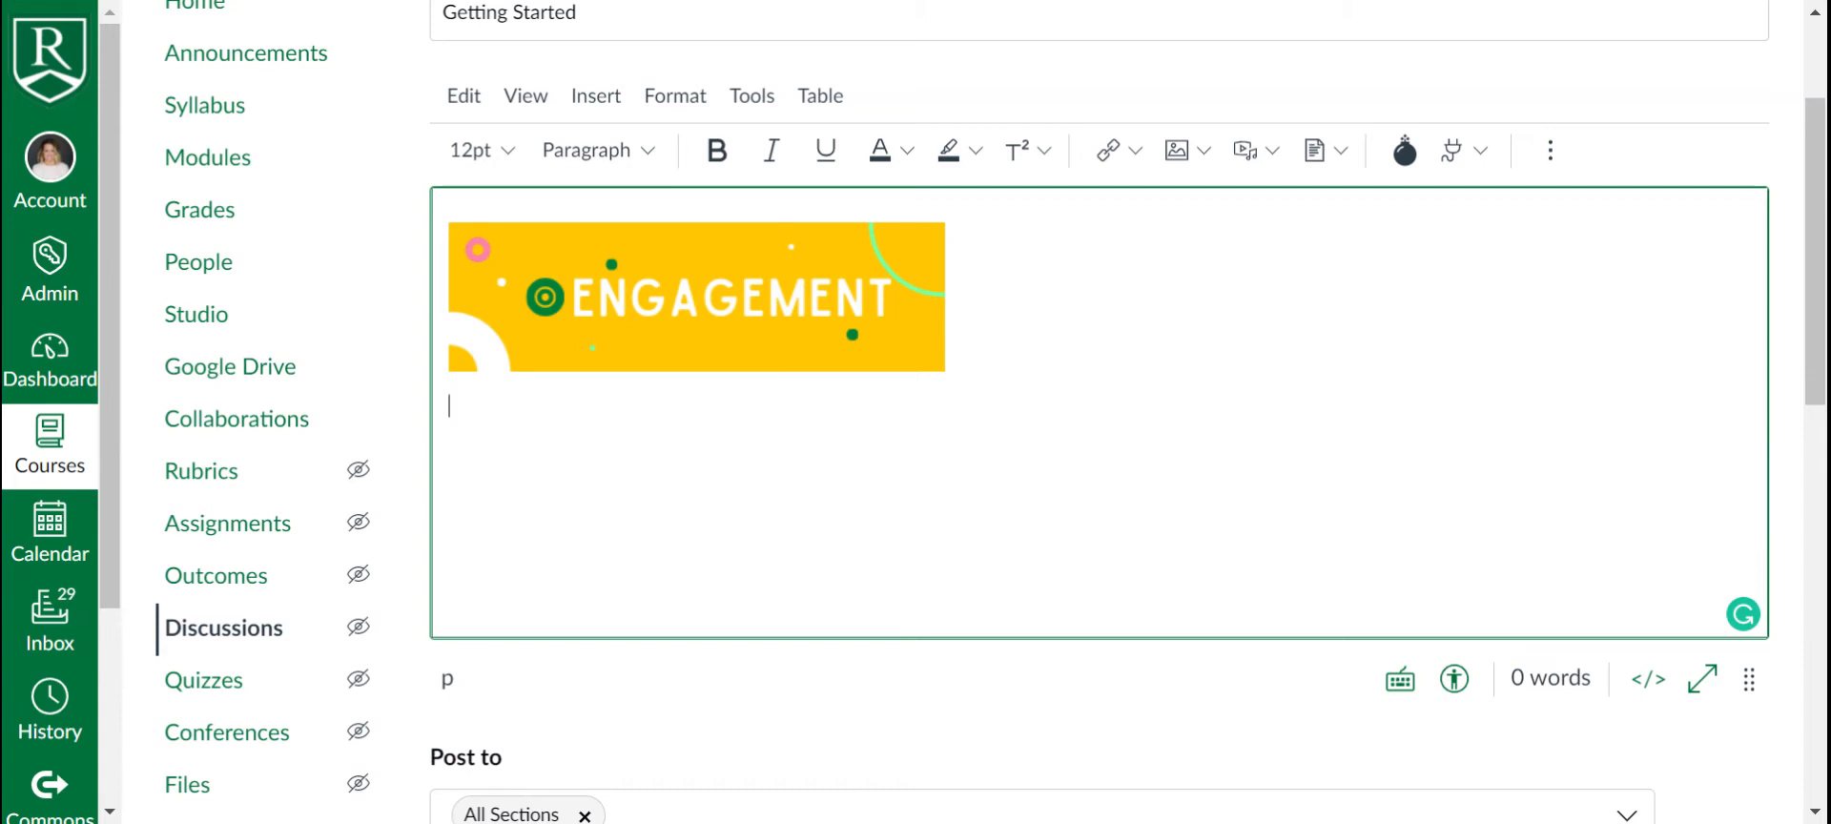
type("Resoo")
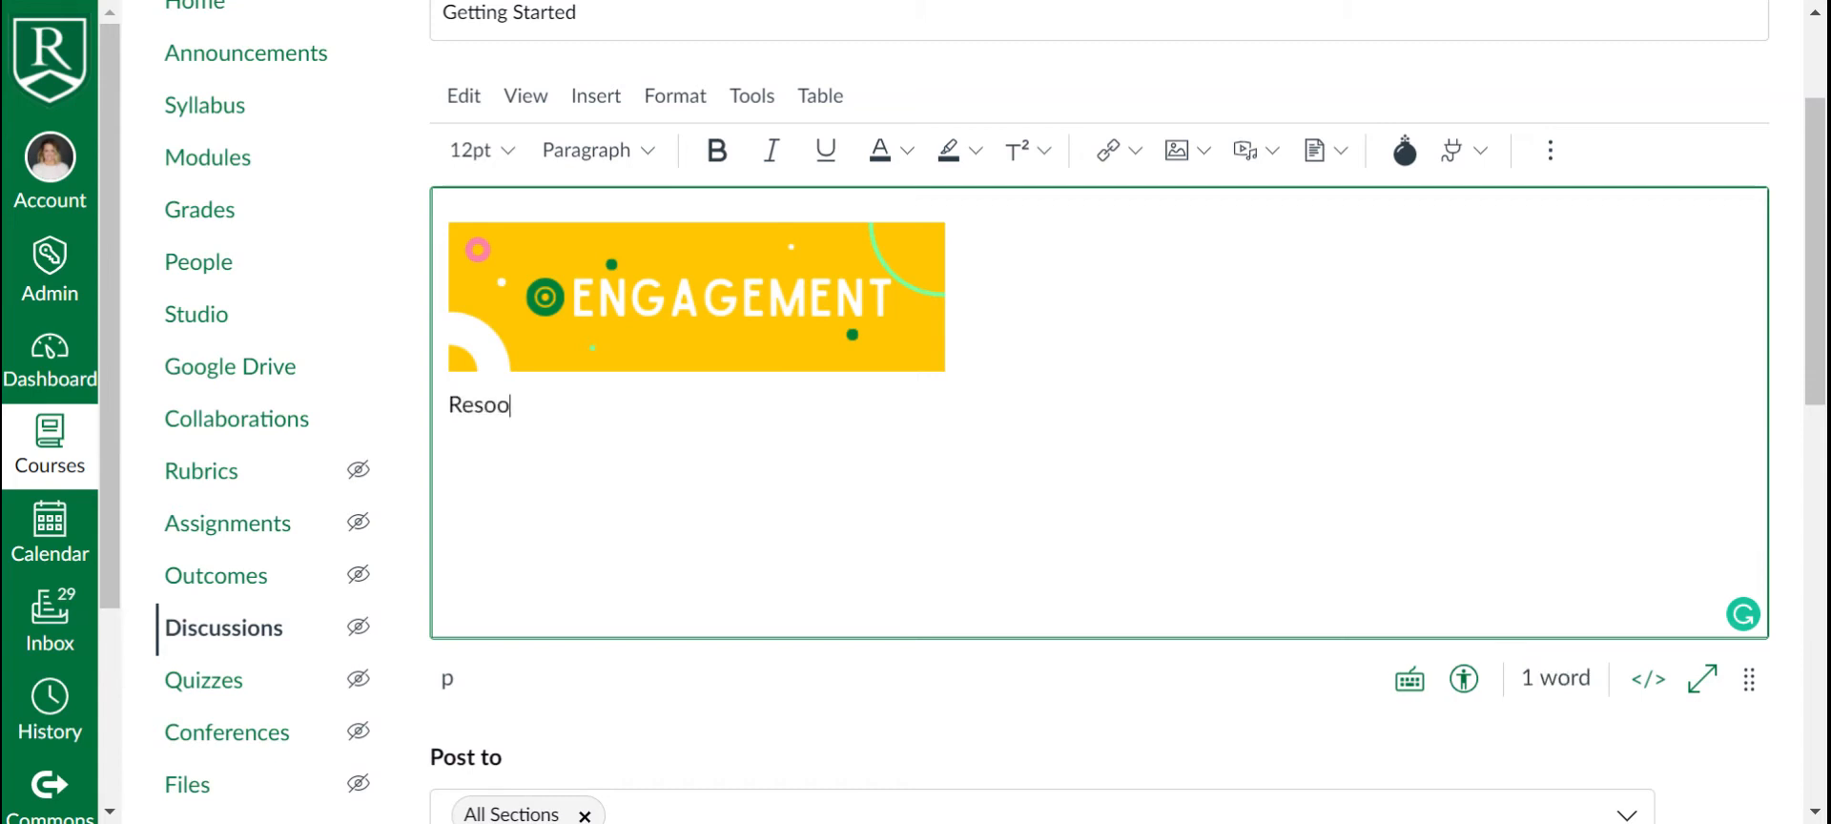
key("BackSpace")
key("BackSpace")
type("pond")
key("BackSpace")
key("BackSpace")
key("BackSpace")
key("BackSpace")
key("BackSpace")
key("BackSpace")
key("BackSpace")
Step: Below the banner, write "?" and on a new line "Respond once to this prompt and to three of your peers' responses."
type("? ")
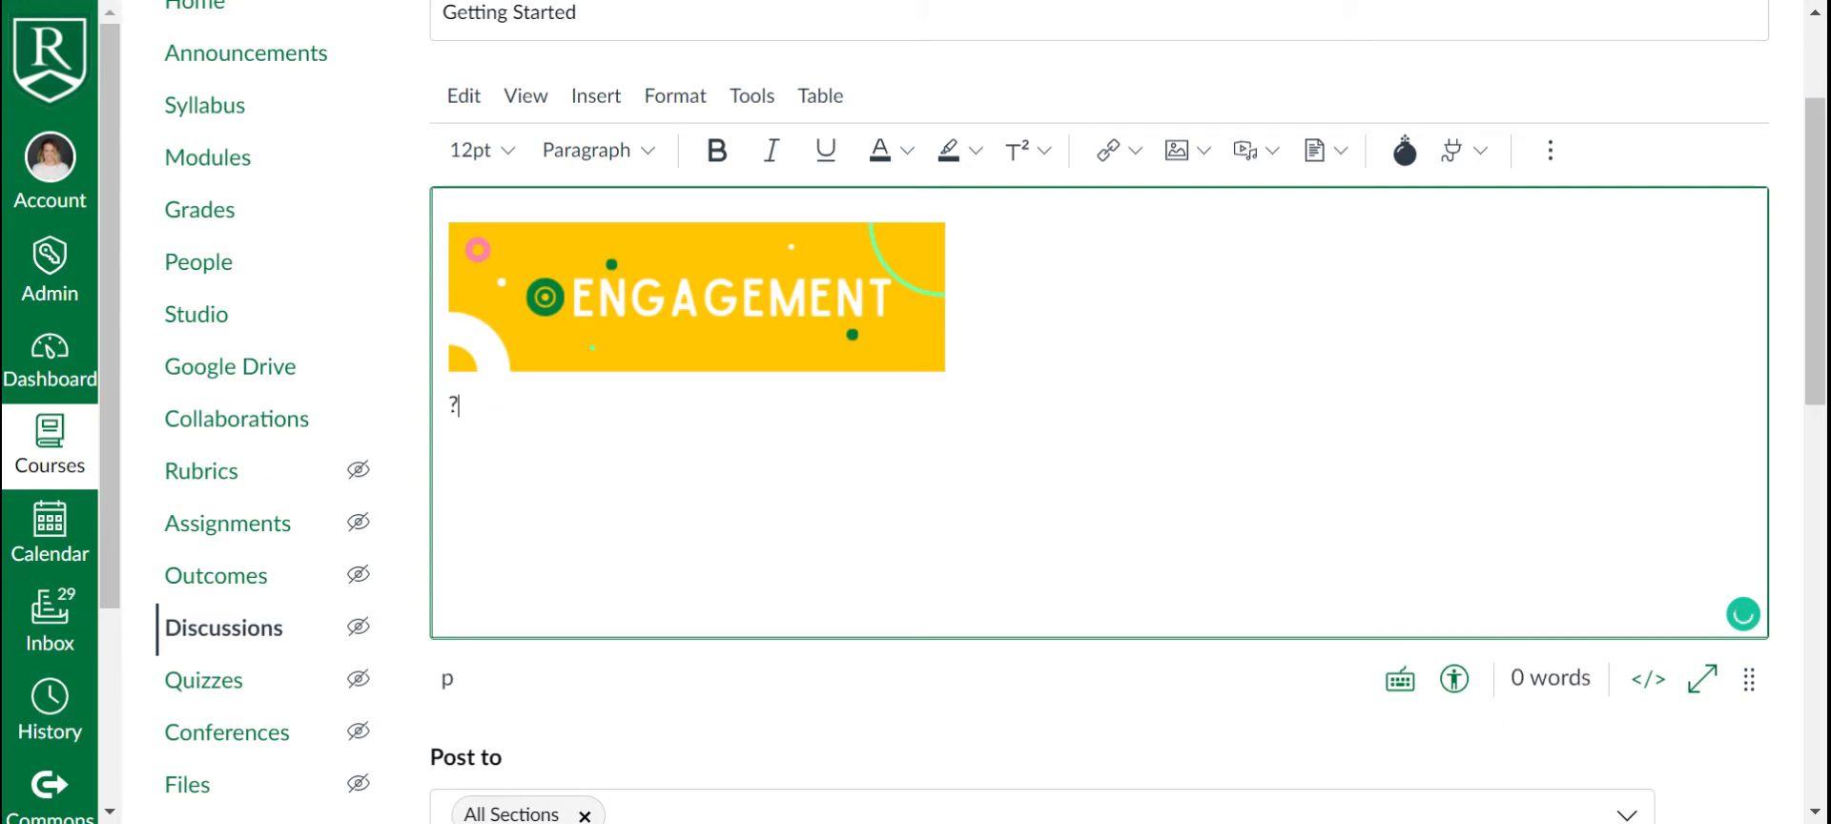
type("Responde")
key("BackSpace")
type("once")
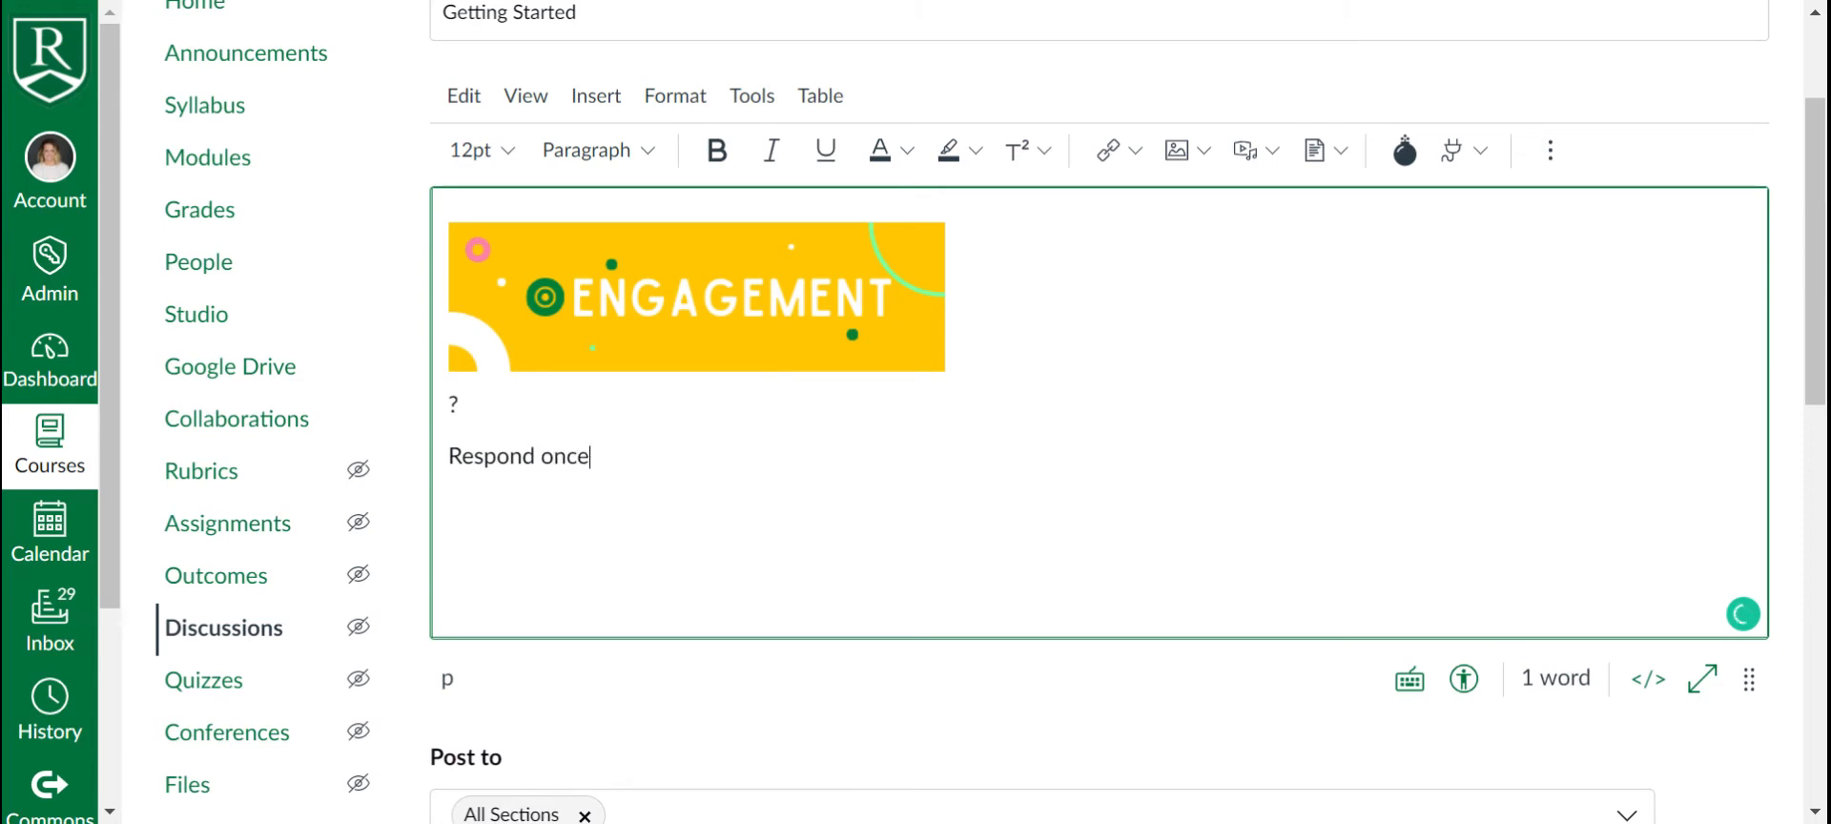
type(" to this pro")
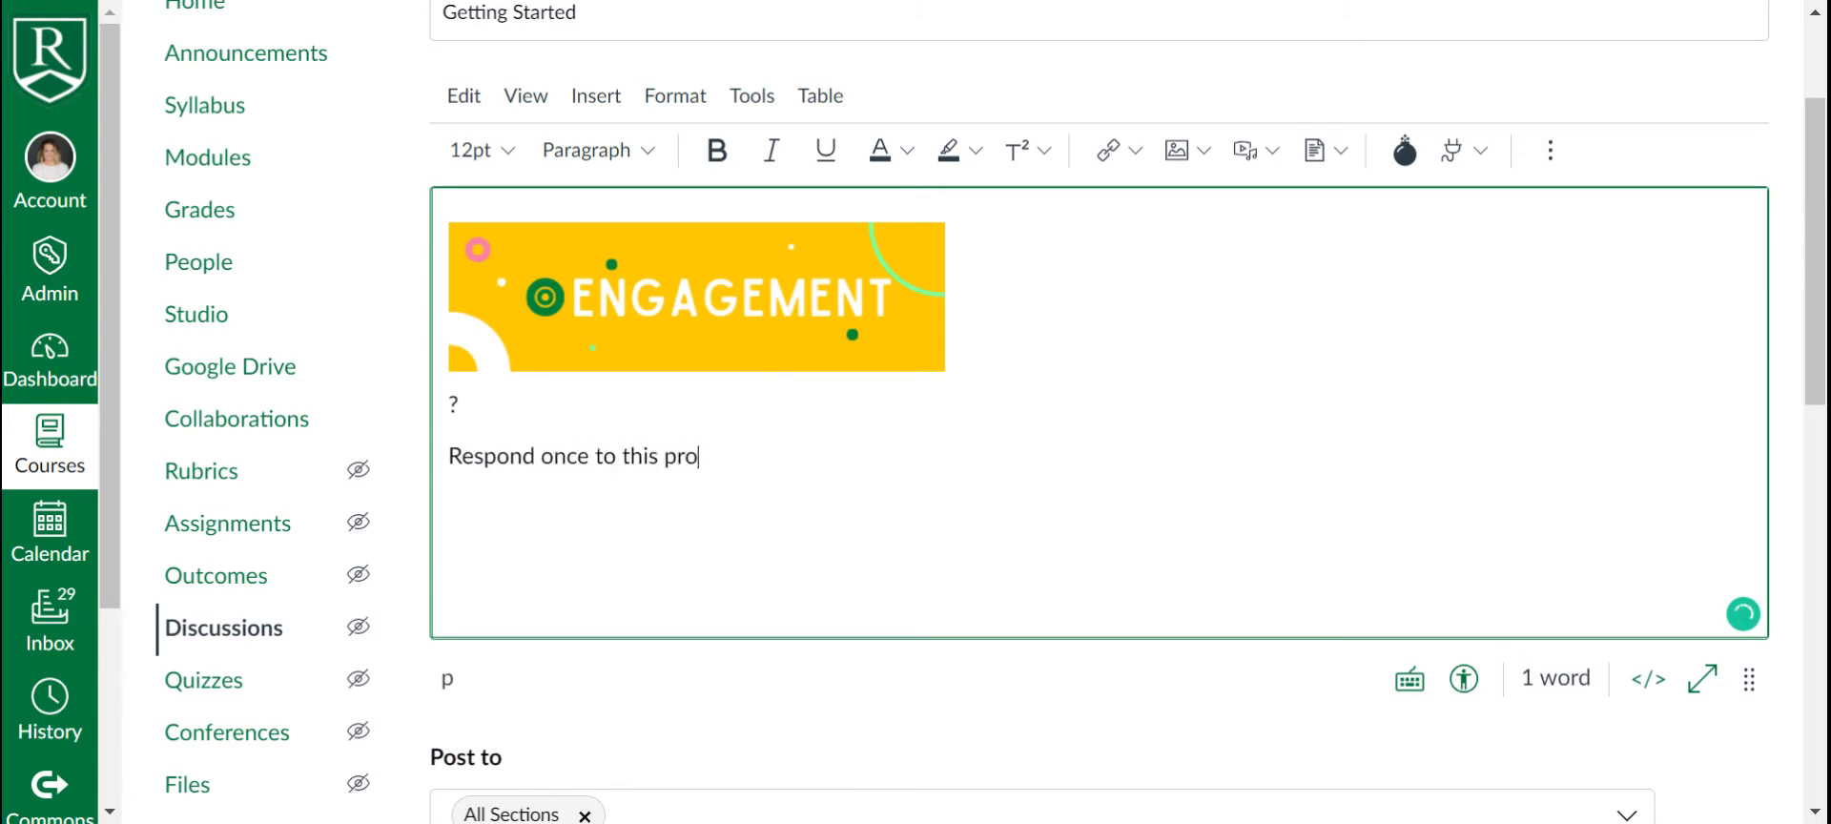
type("mpt and ")
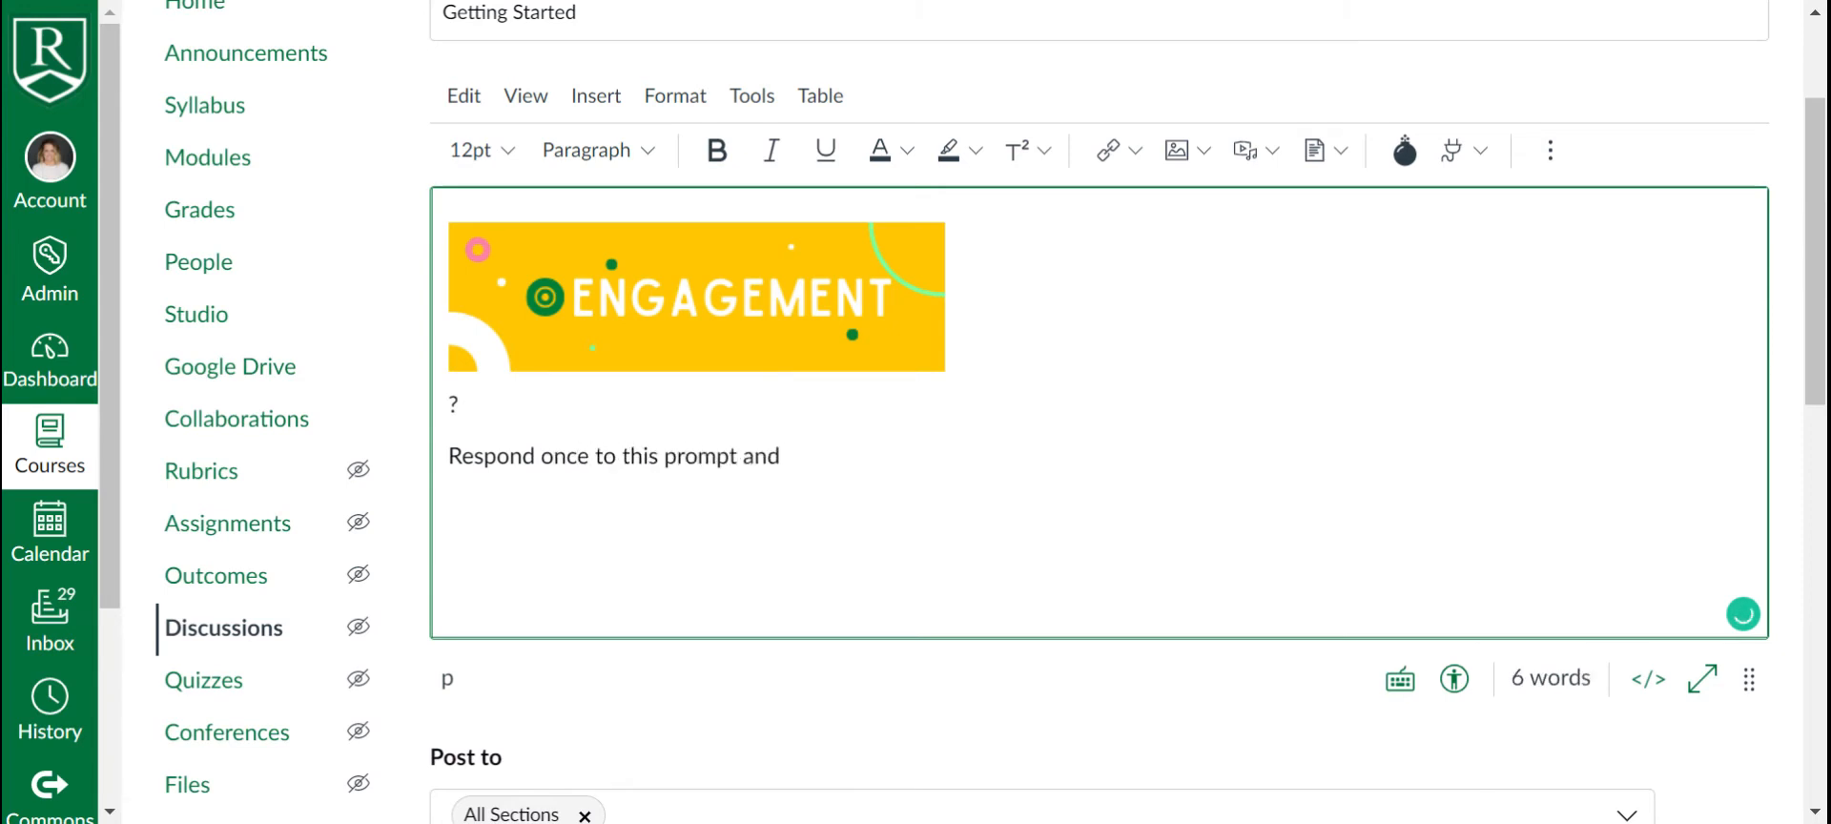
type("to three of your p")
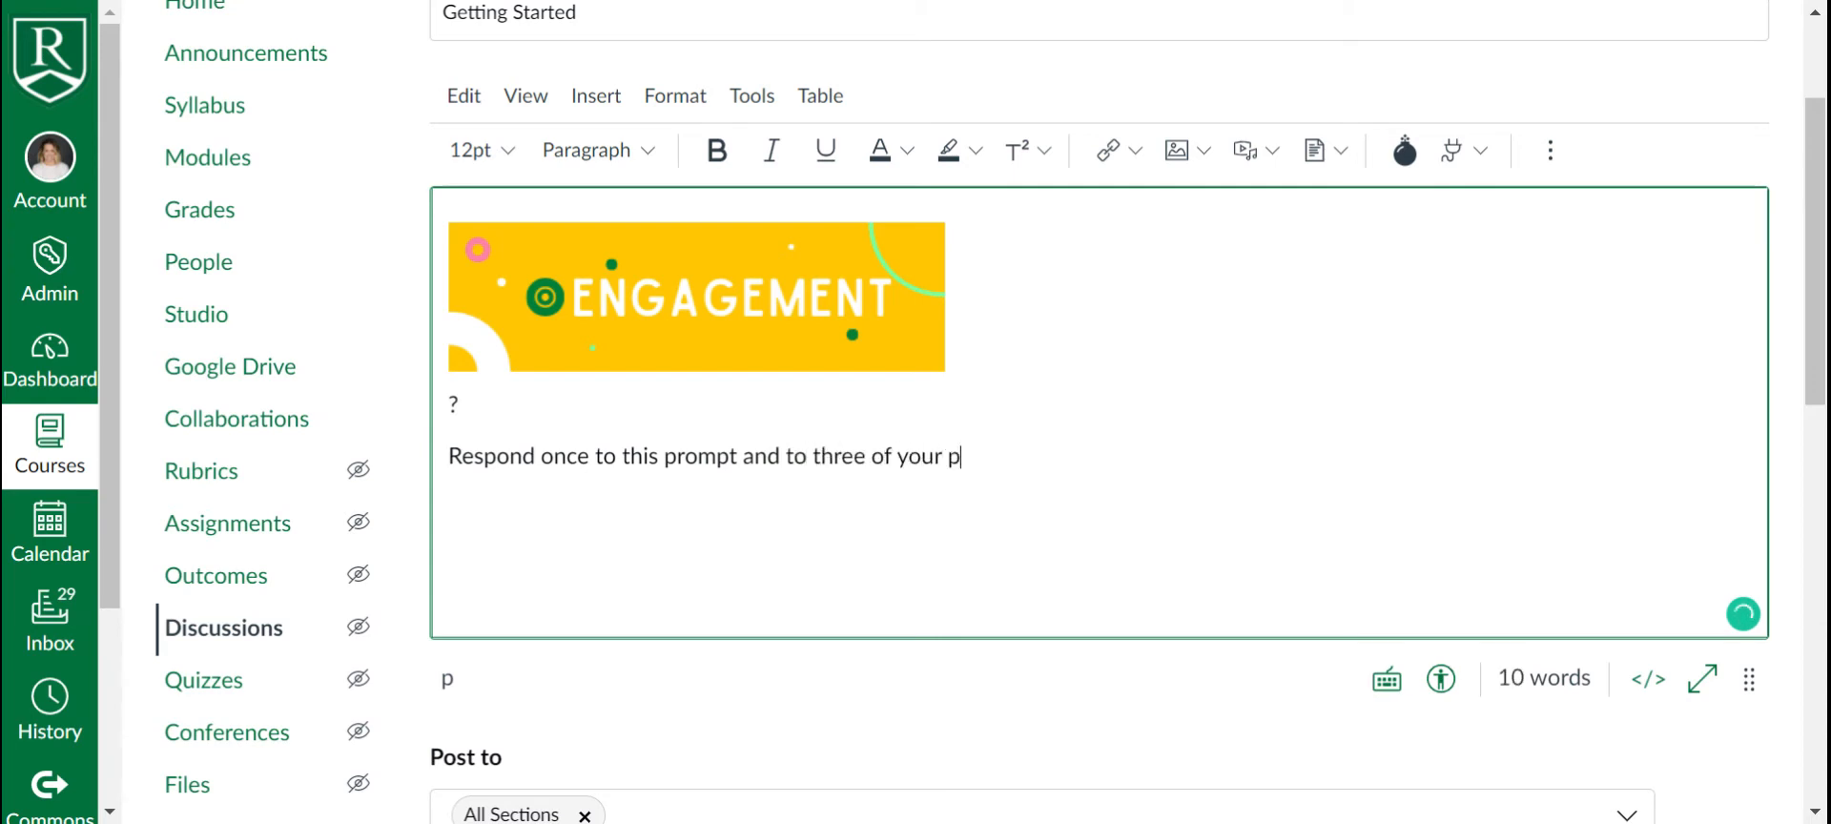
type("eers responses.")
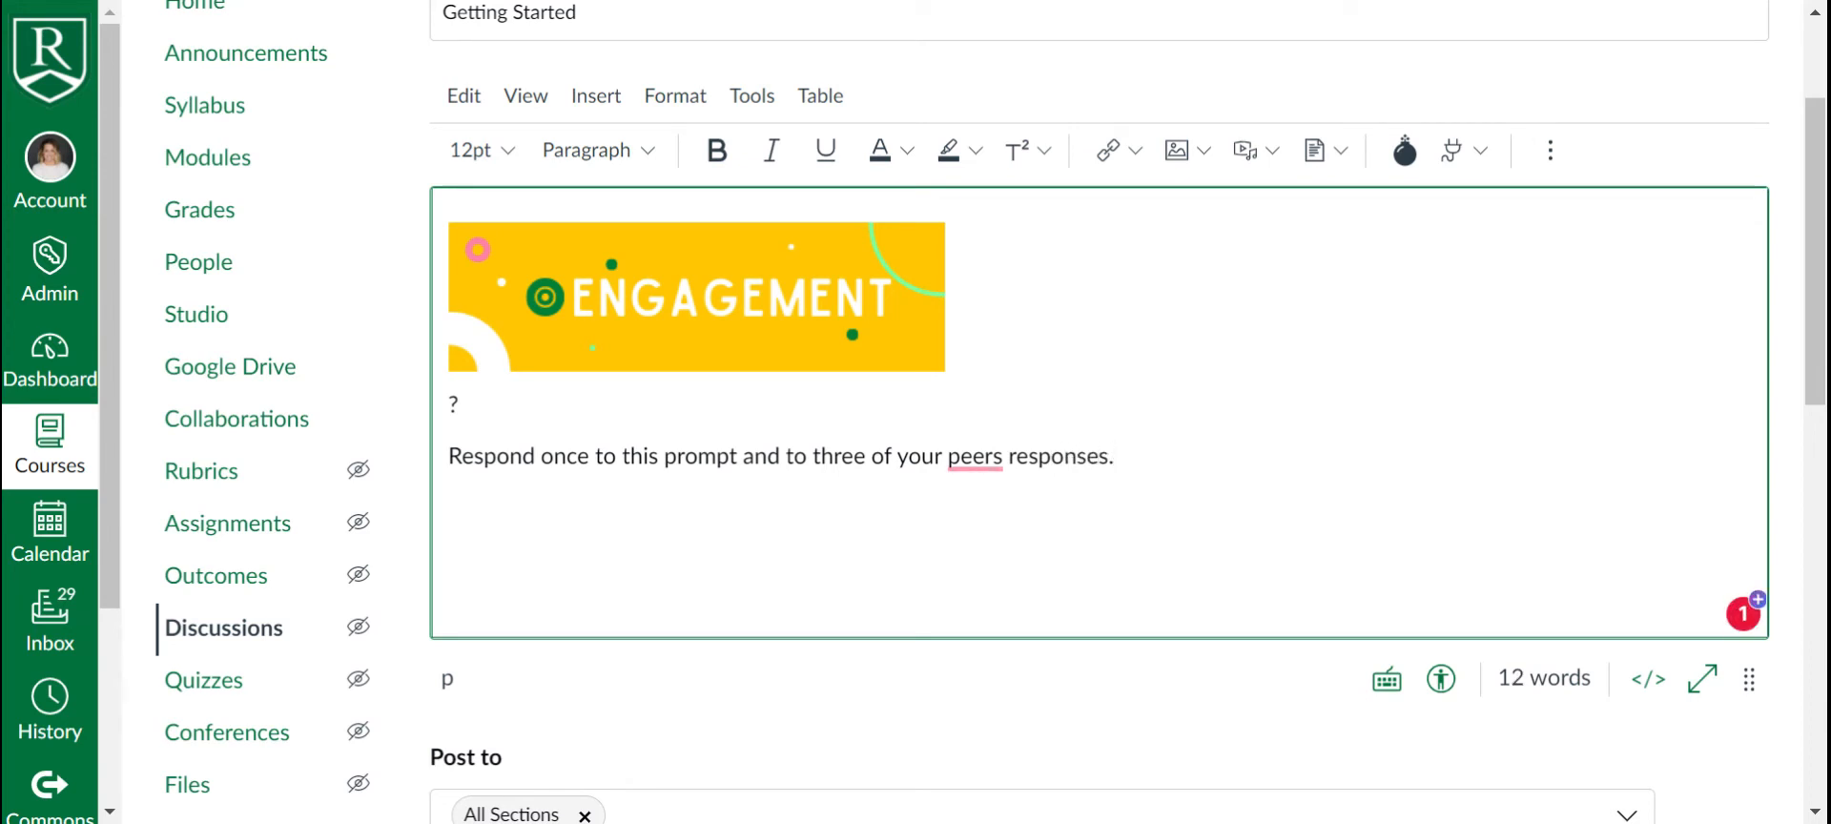
mouse_move(974, 458)
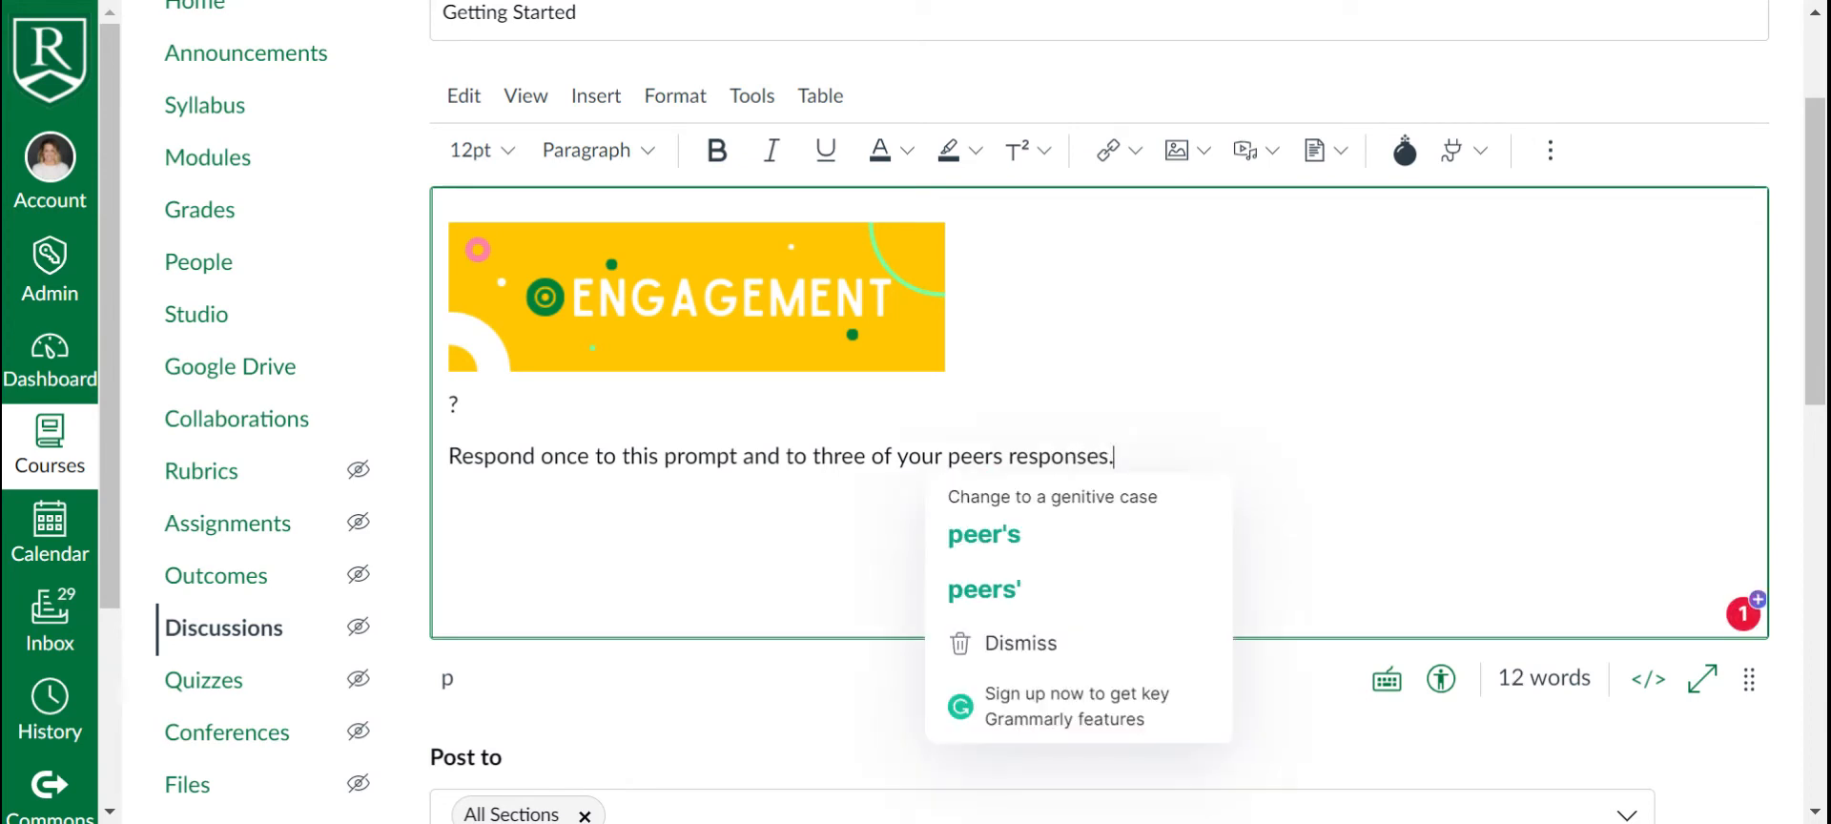
left_click(998, 599)
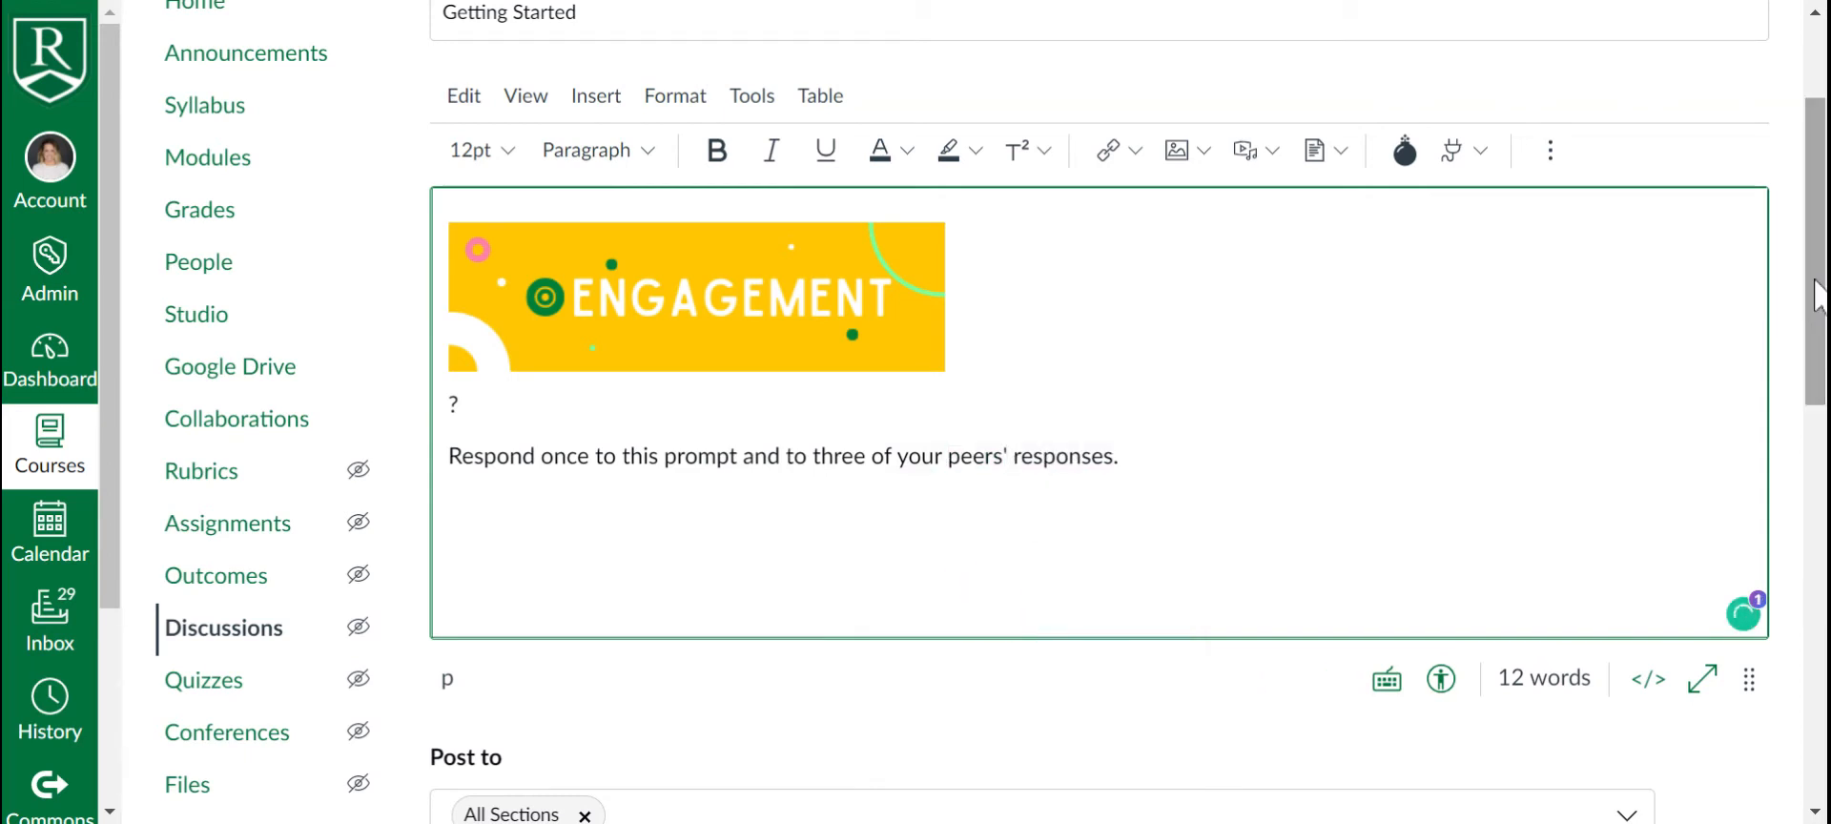
Step: Require users to post before seeing replies in the Getting Started discussion and save it without publishing
left_click_drag(1816, 298, 1819, 529)
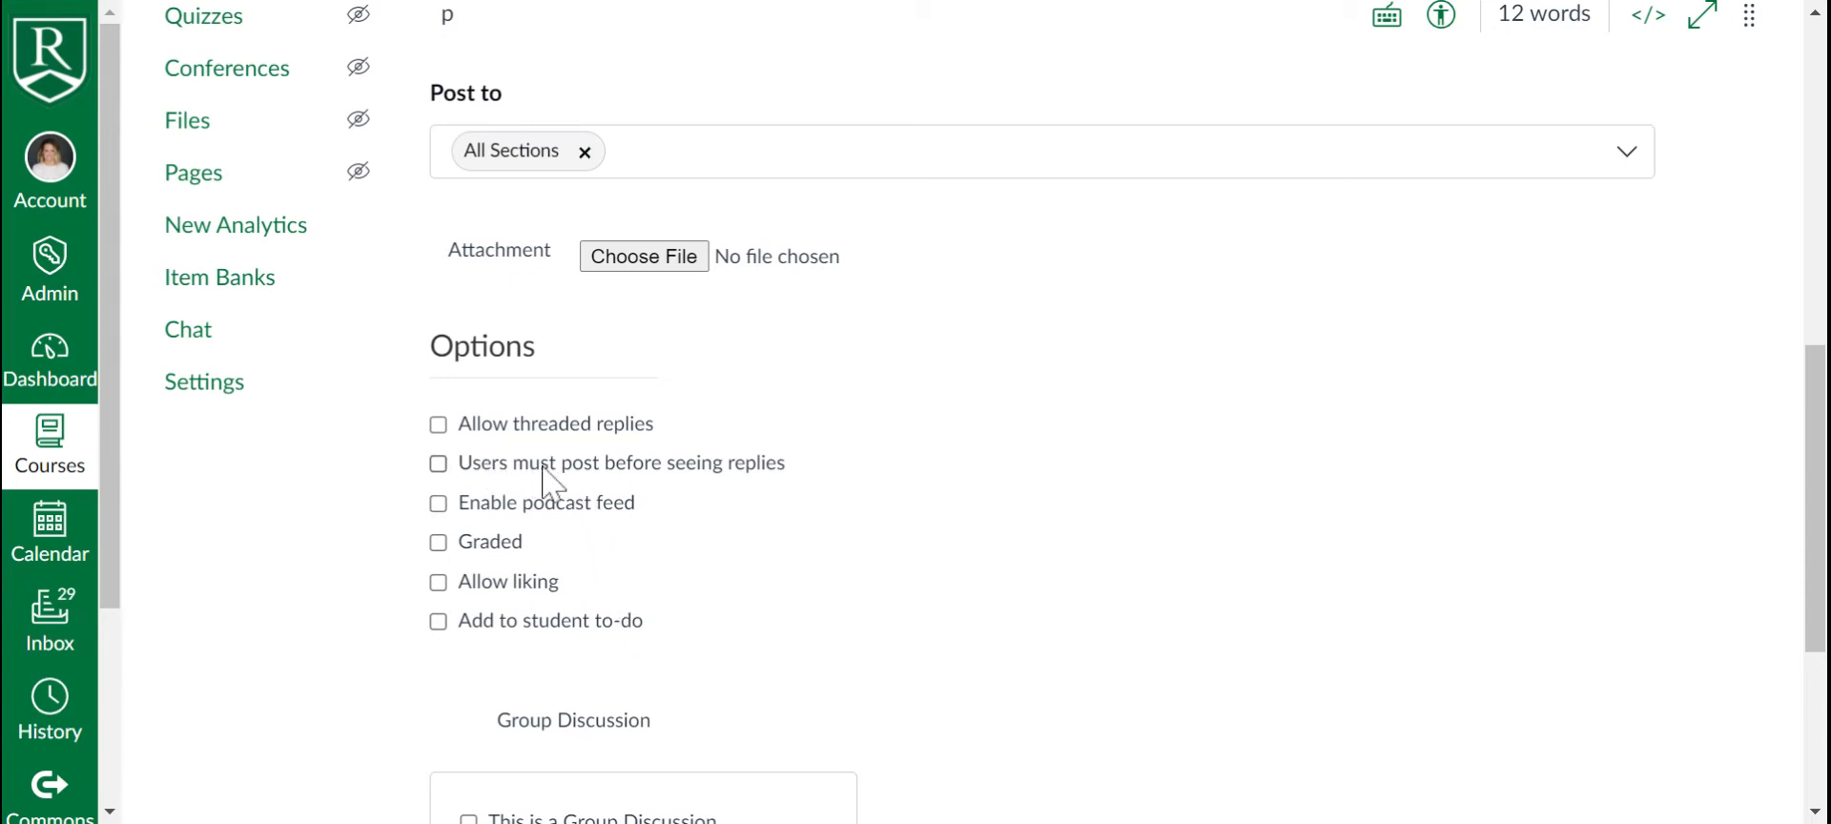
left_click(438, 465)
left_click_drag(1818, 399, 1790, 522)
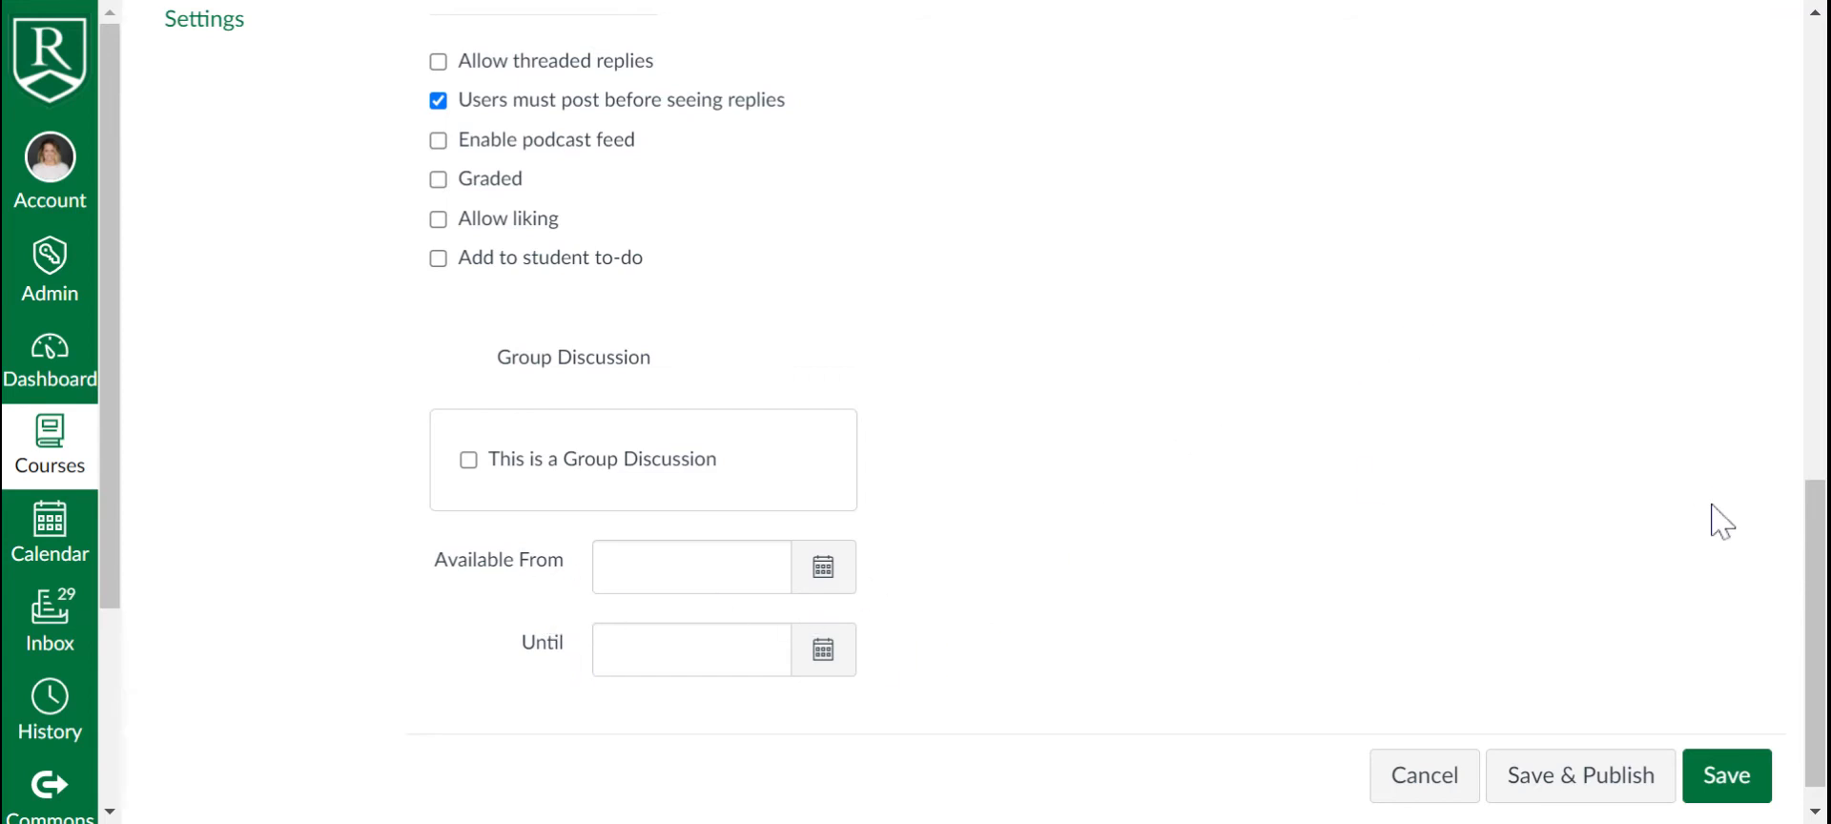
left_click(1735, 773)
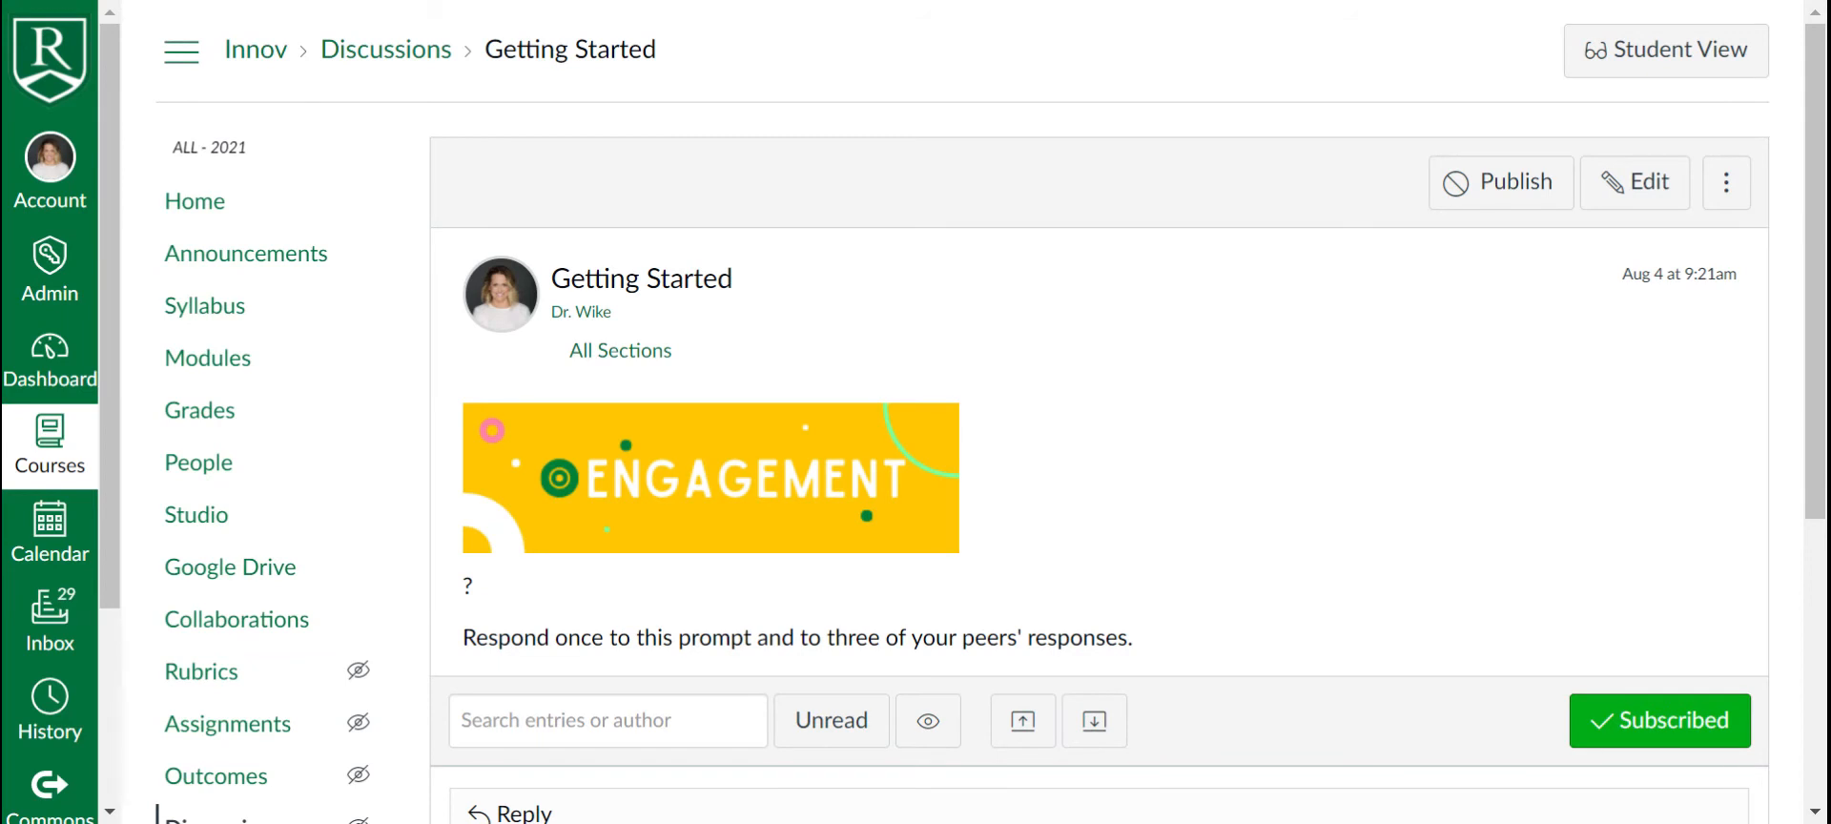
Step: Create a new page named "1.1.2. Demo" in the Demo module, indented 2 levels
left_click_drag(1822, 391, 1816, 327)
left_click(210, 367)
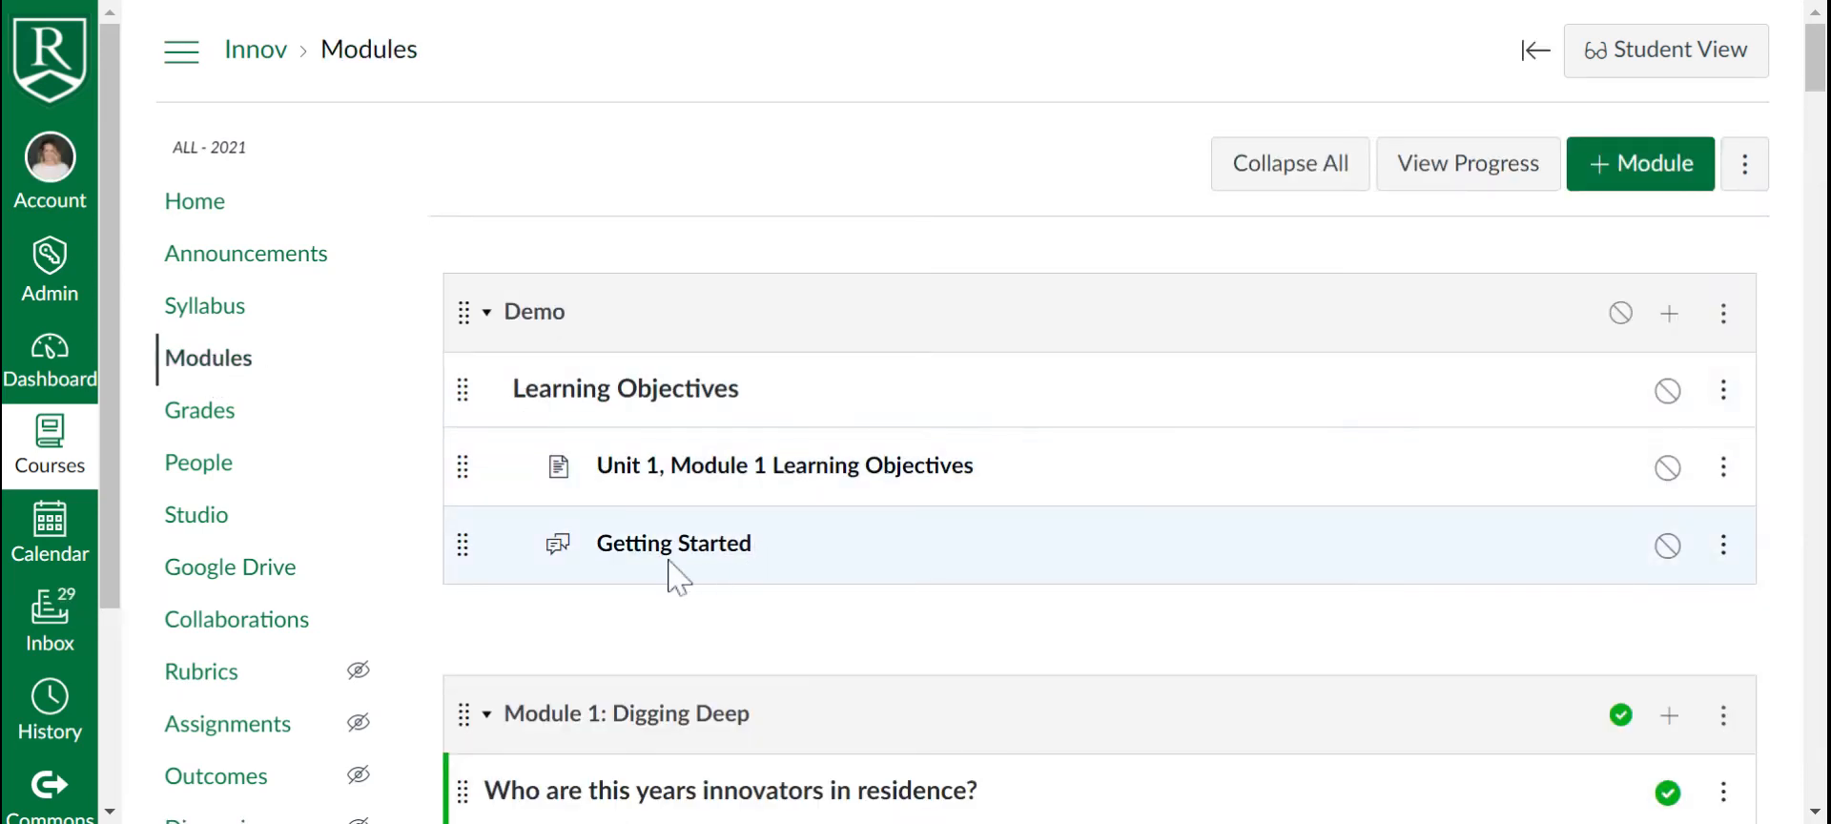
left_click(1669, 318)
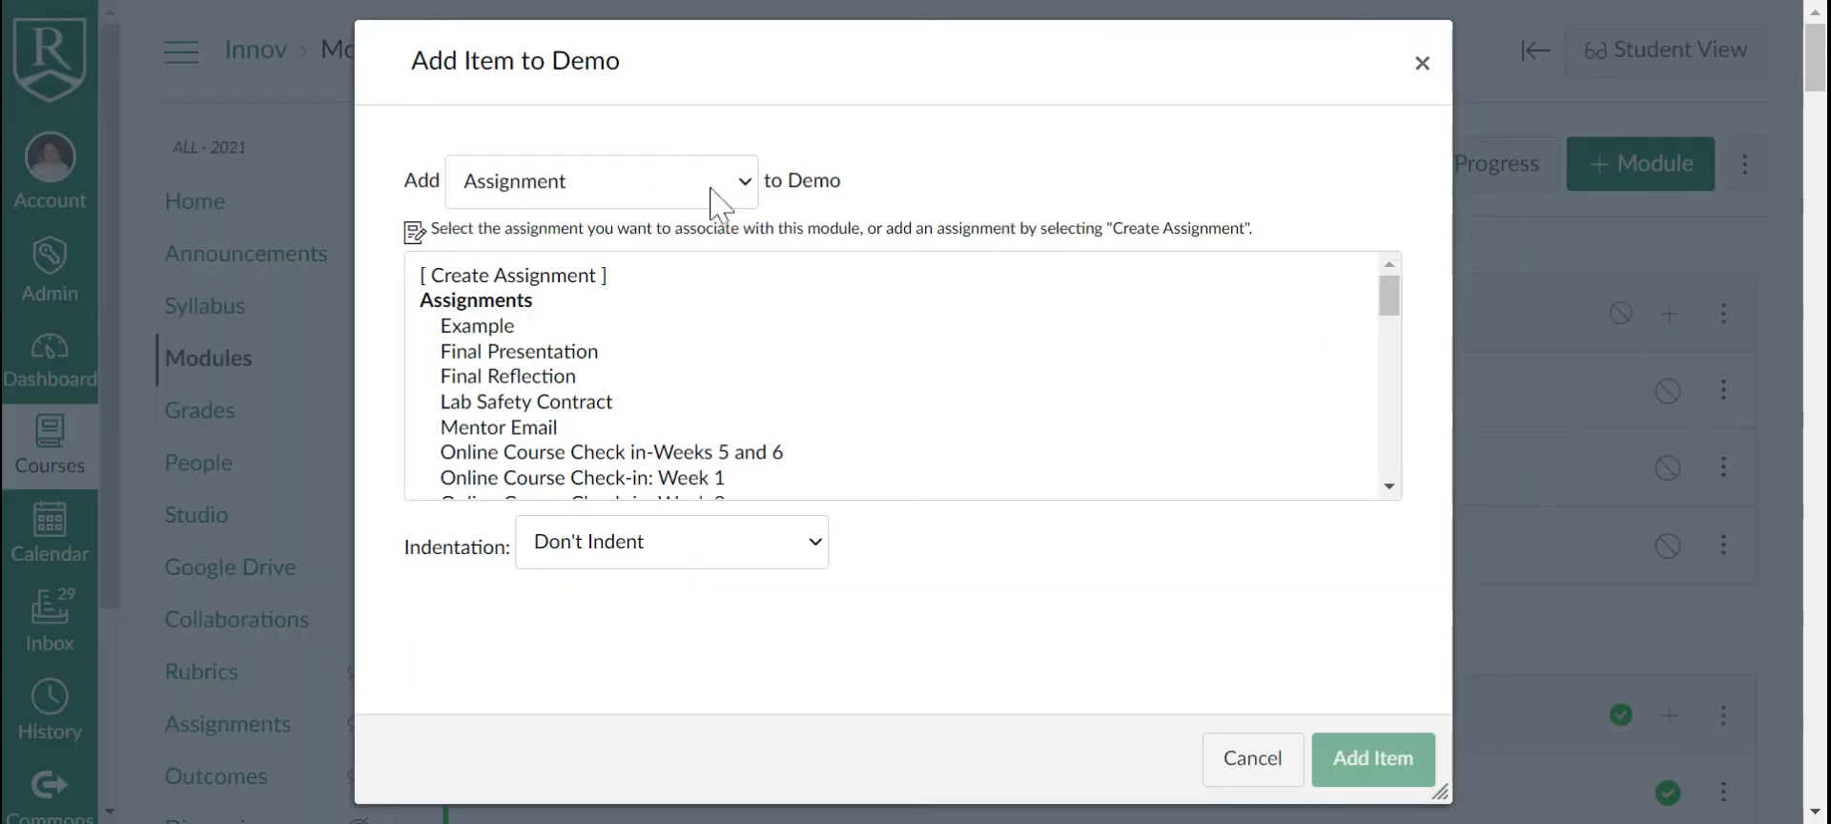
left_click(670, 204)
left_click(591, 376)
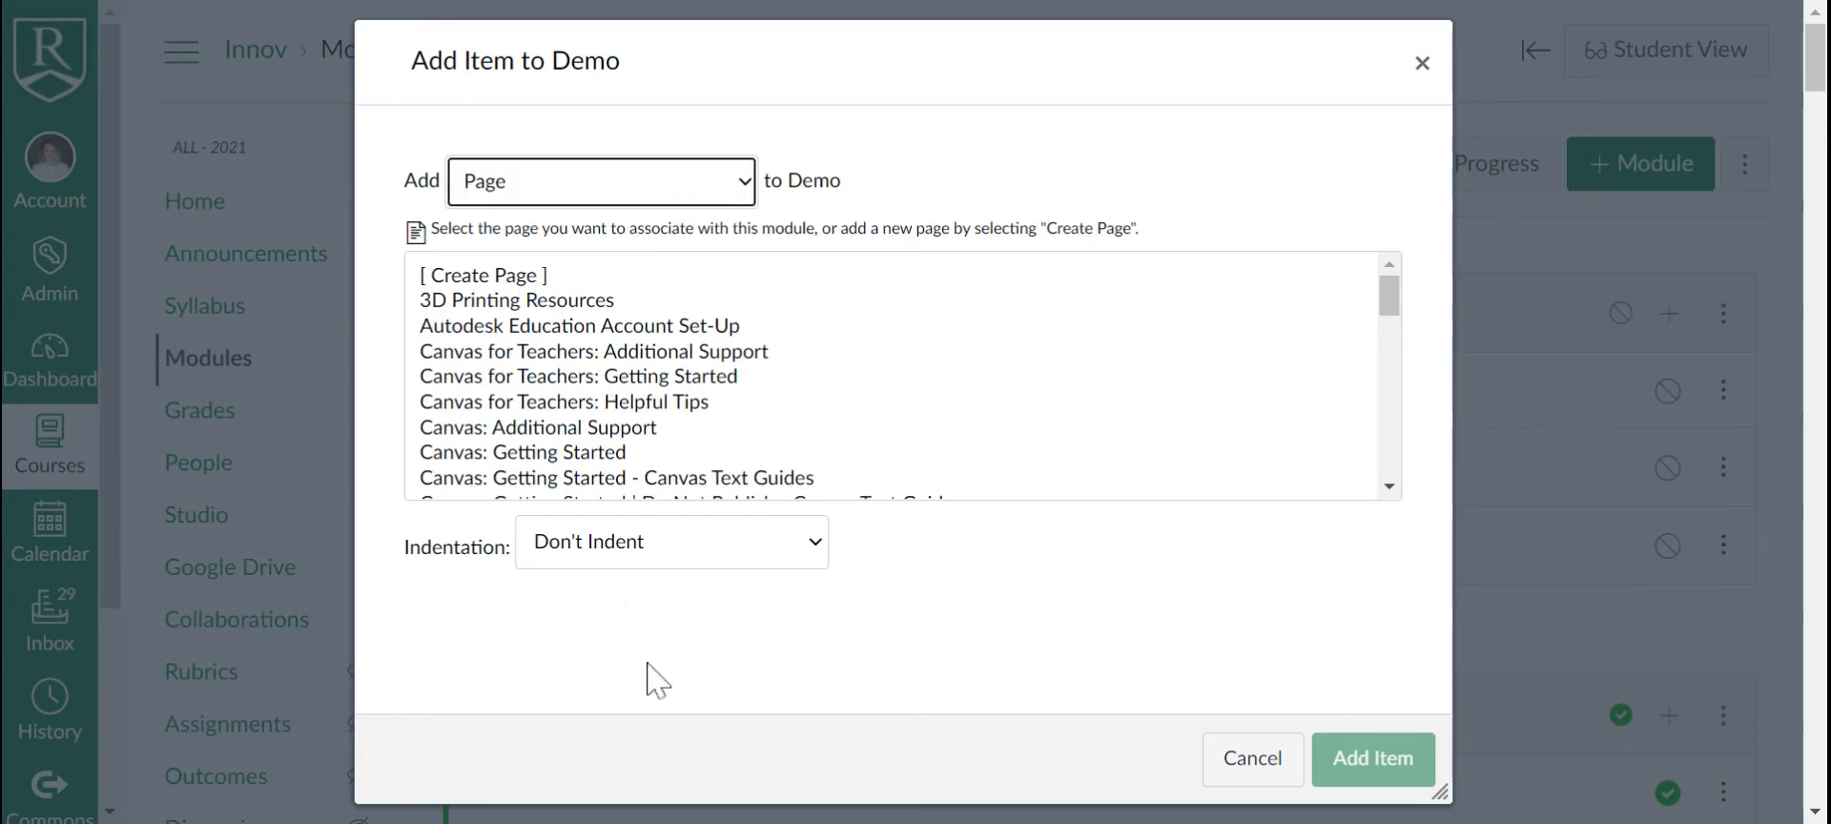
left_click(730, 548)
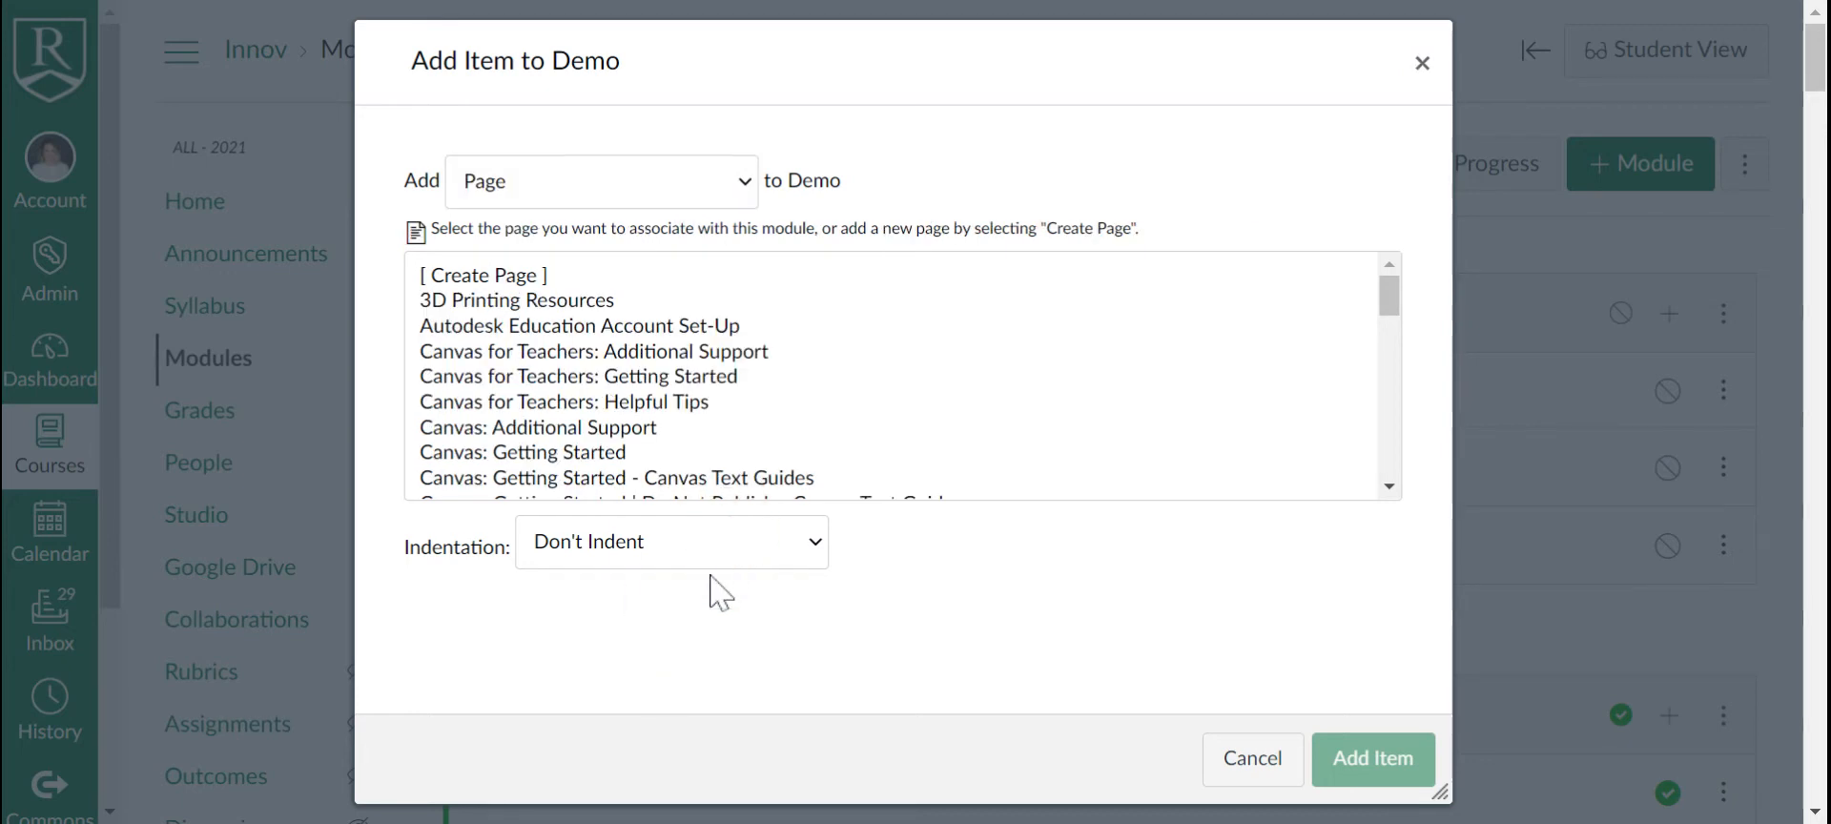
left_click(706, 625)
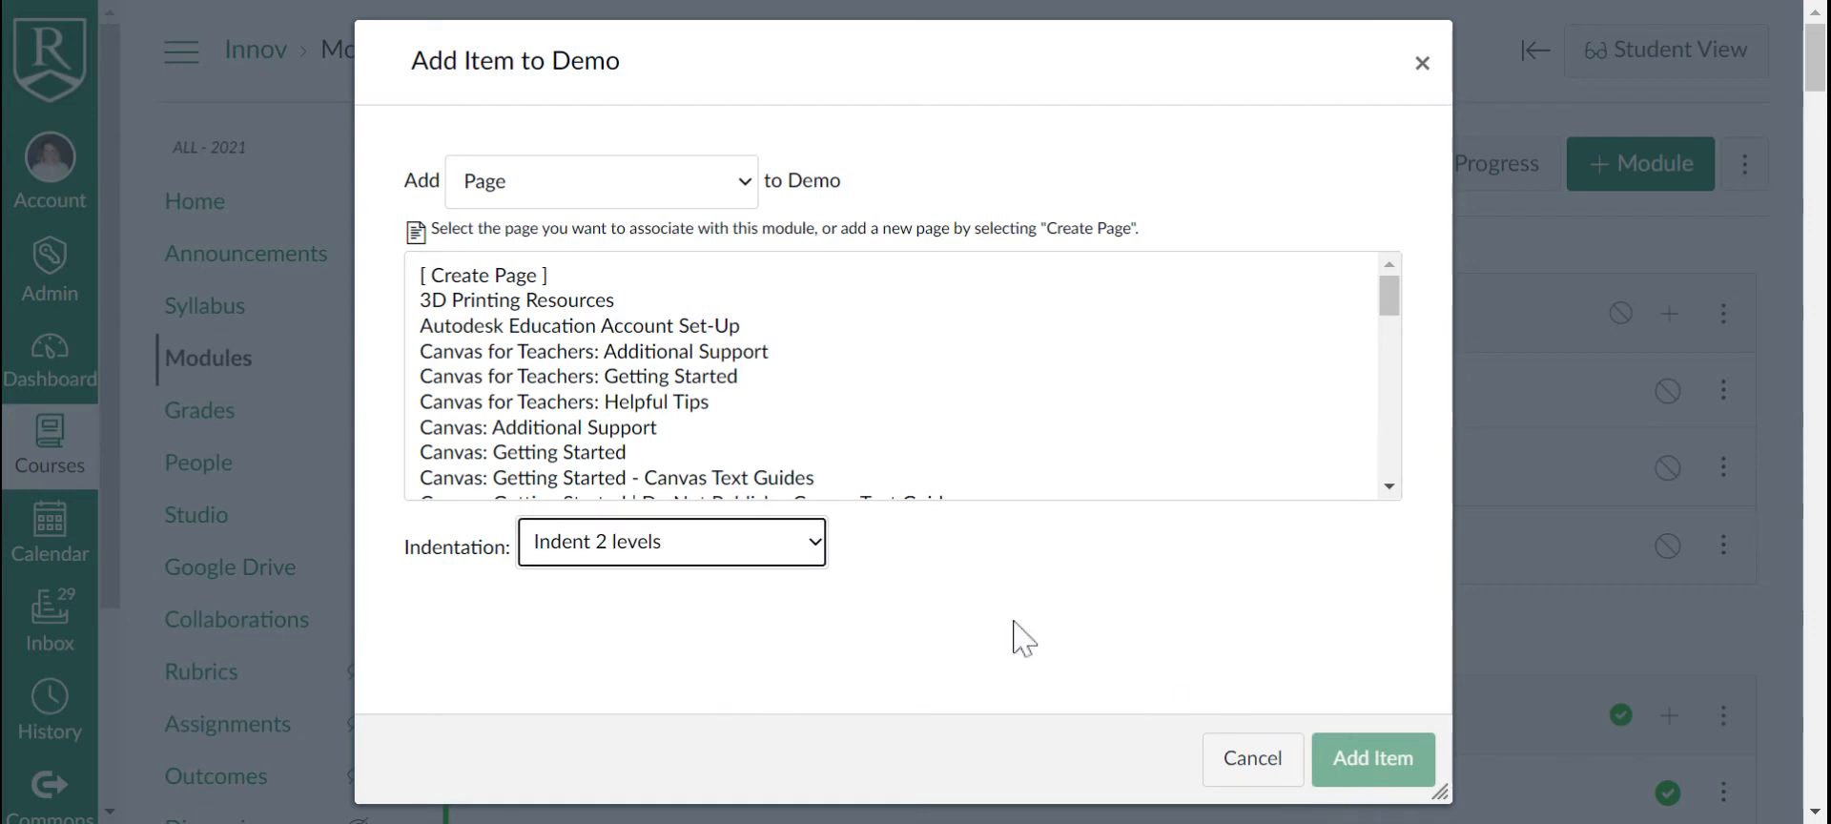
left_click(520, 276)
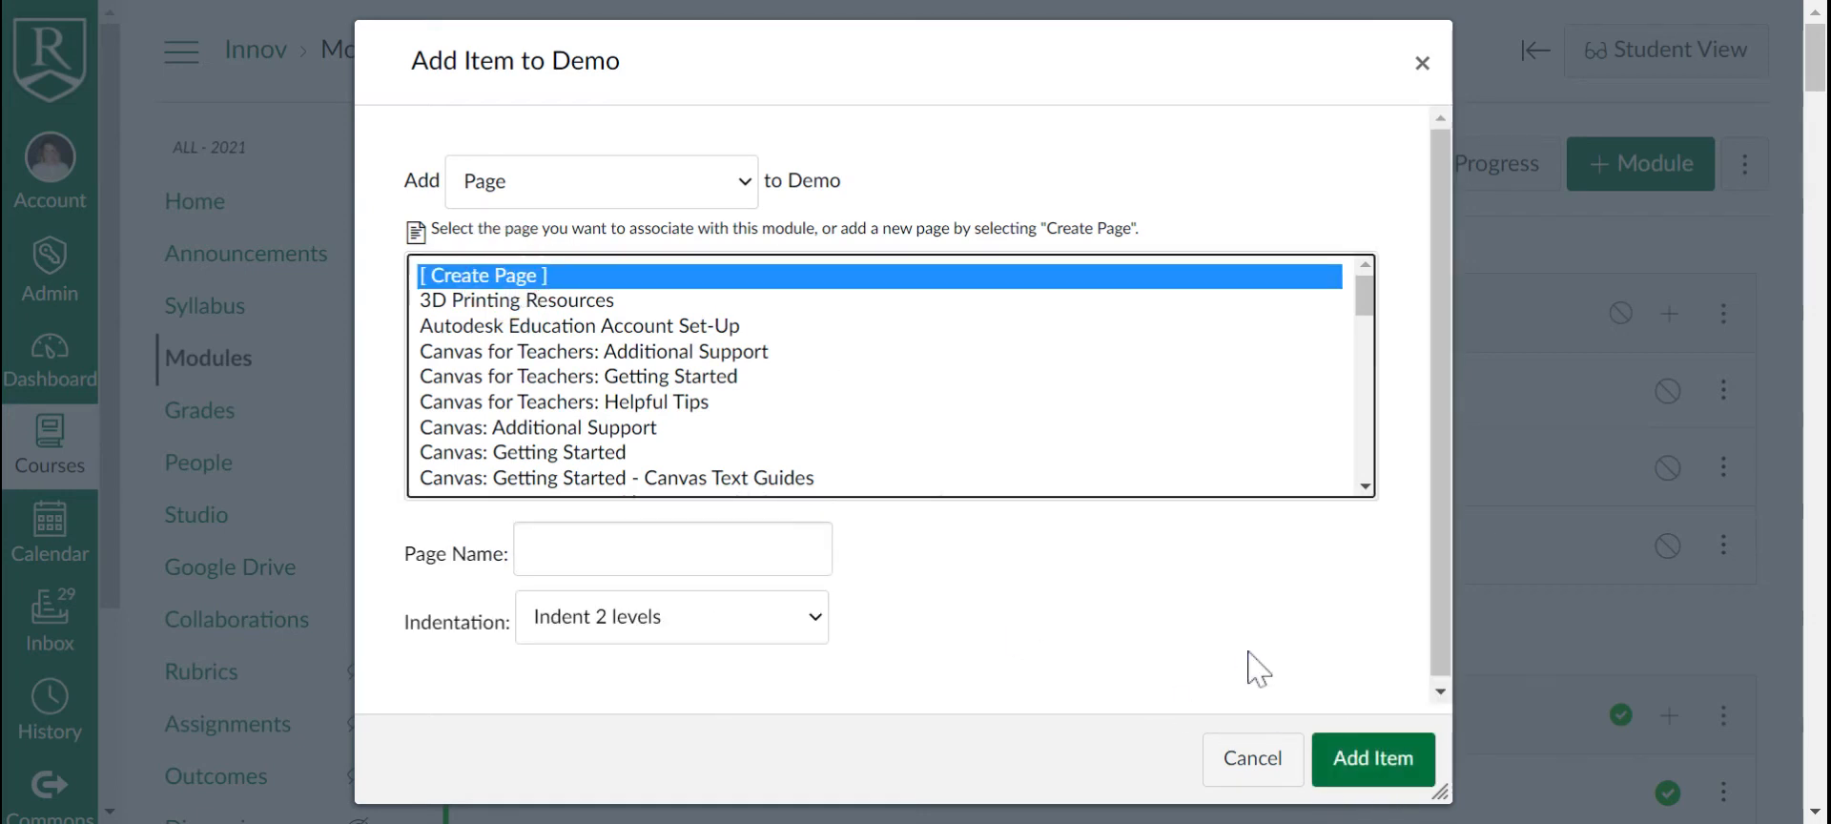
left_click(695, 548)
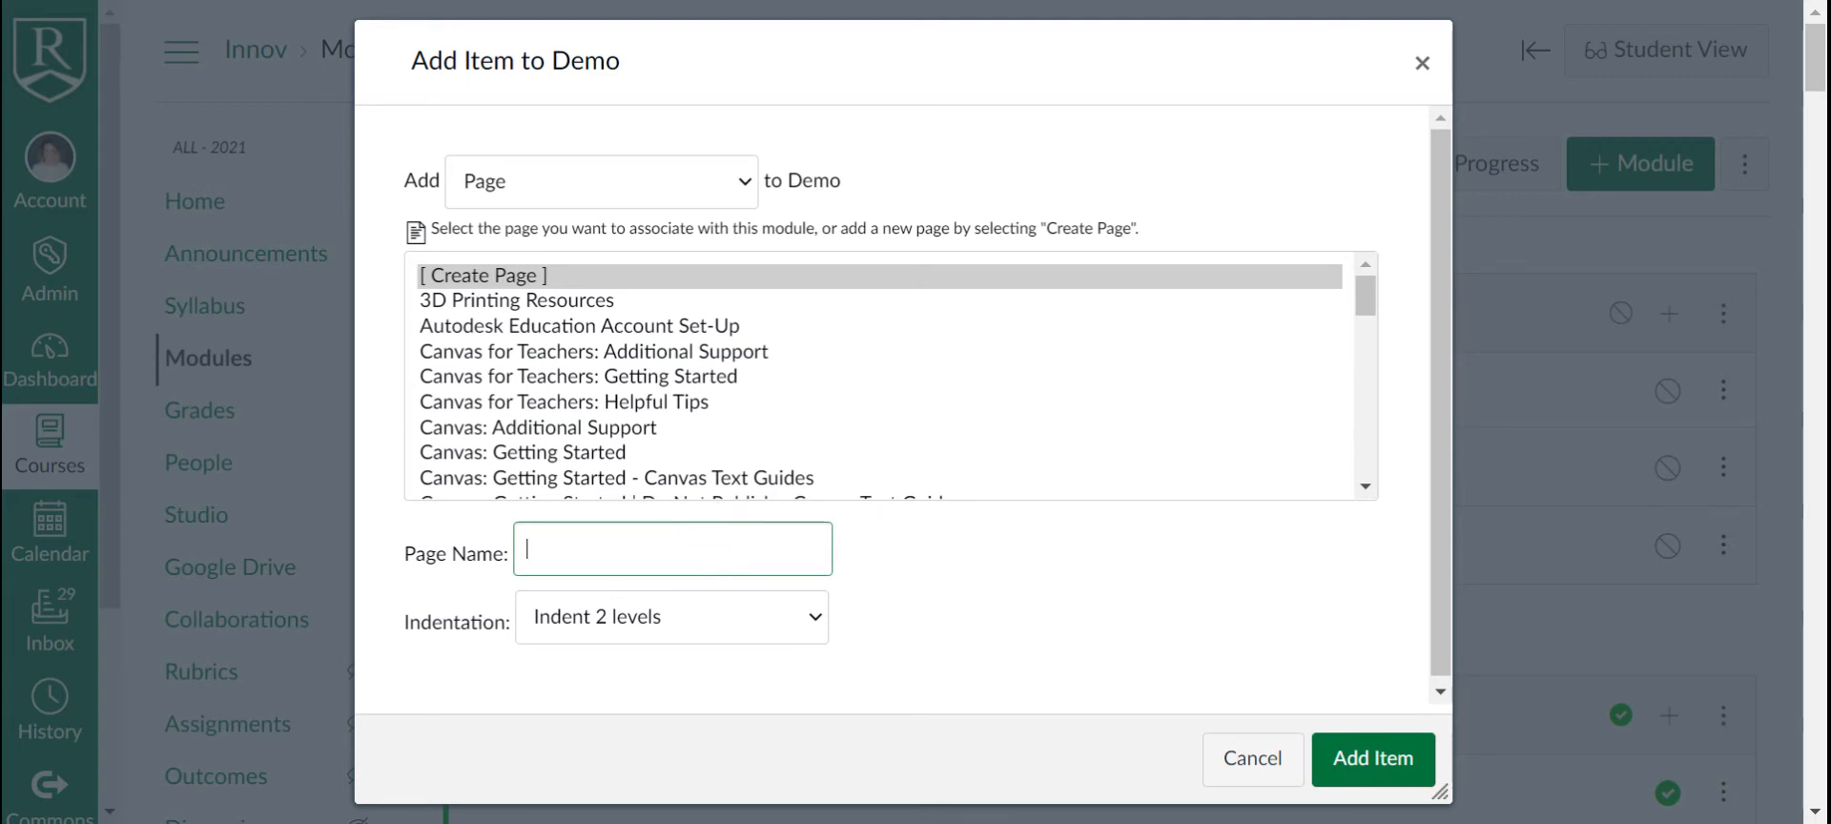
type("1.1.3")
key("BackSpace")
type("2.")
type("Demo")
left_click(1412, 759)
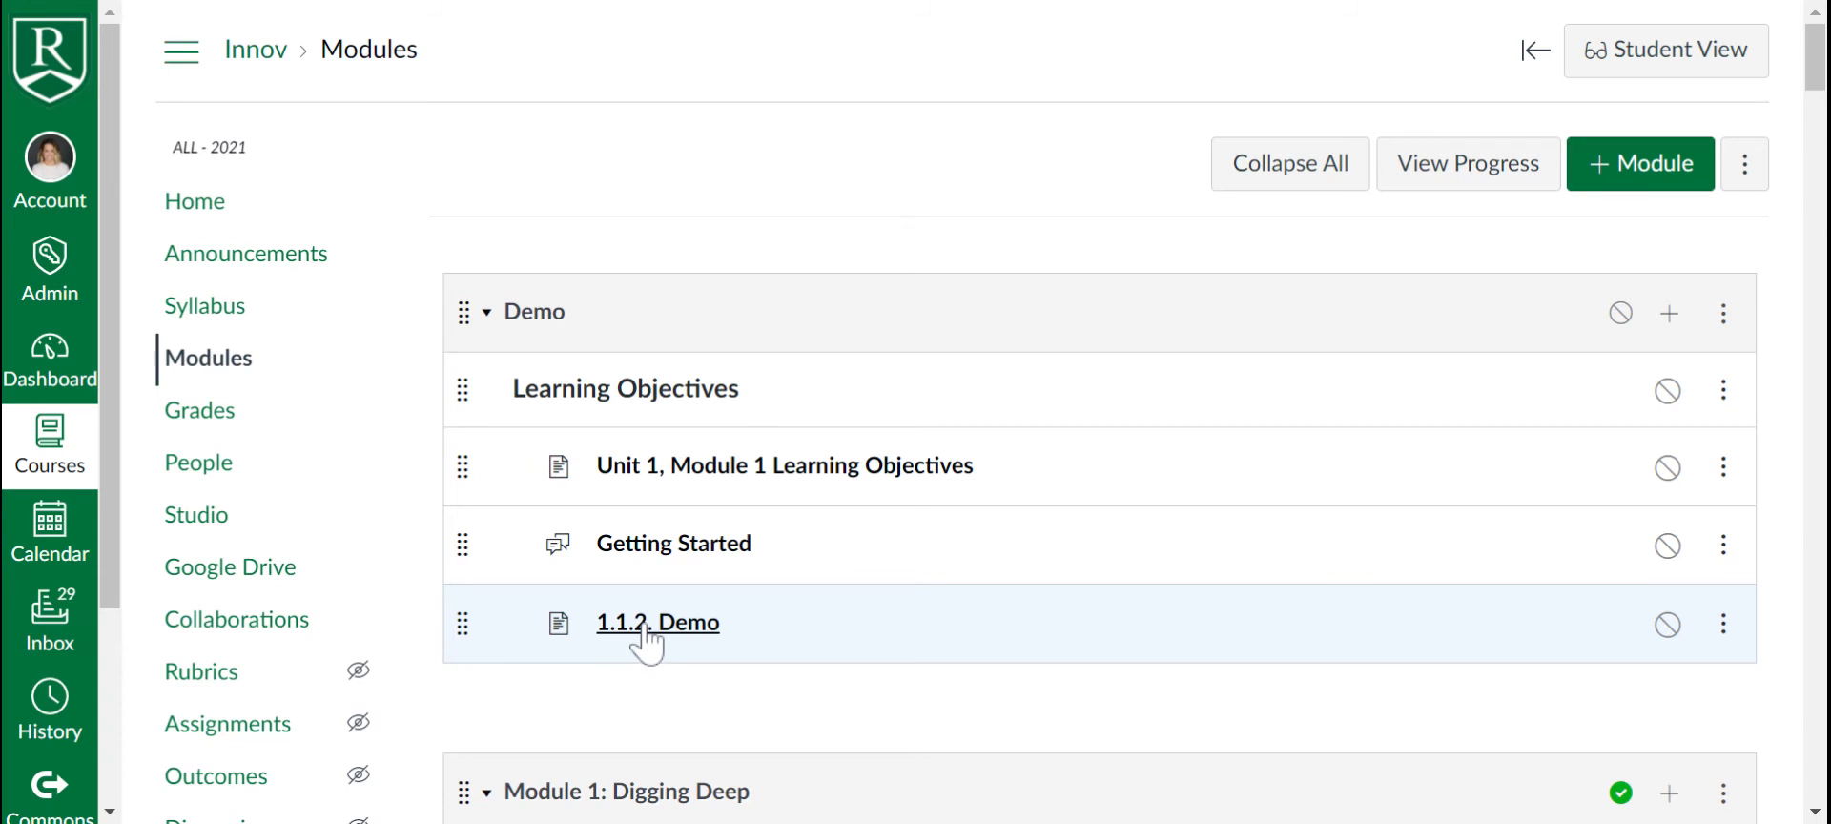
Step: Edit the 1.1.2. Demo page, insert the green Discovery banner from the course images, and start a new line below it
left_click(644, 625)
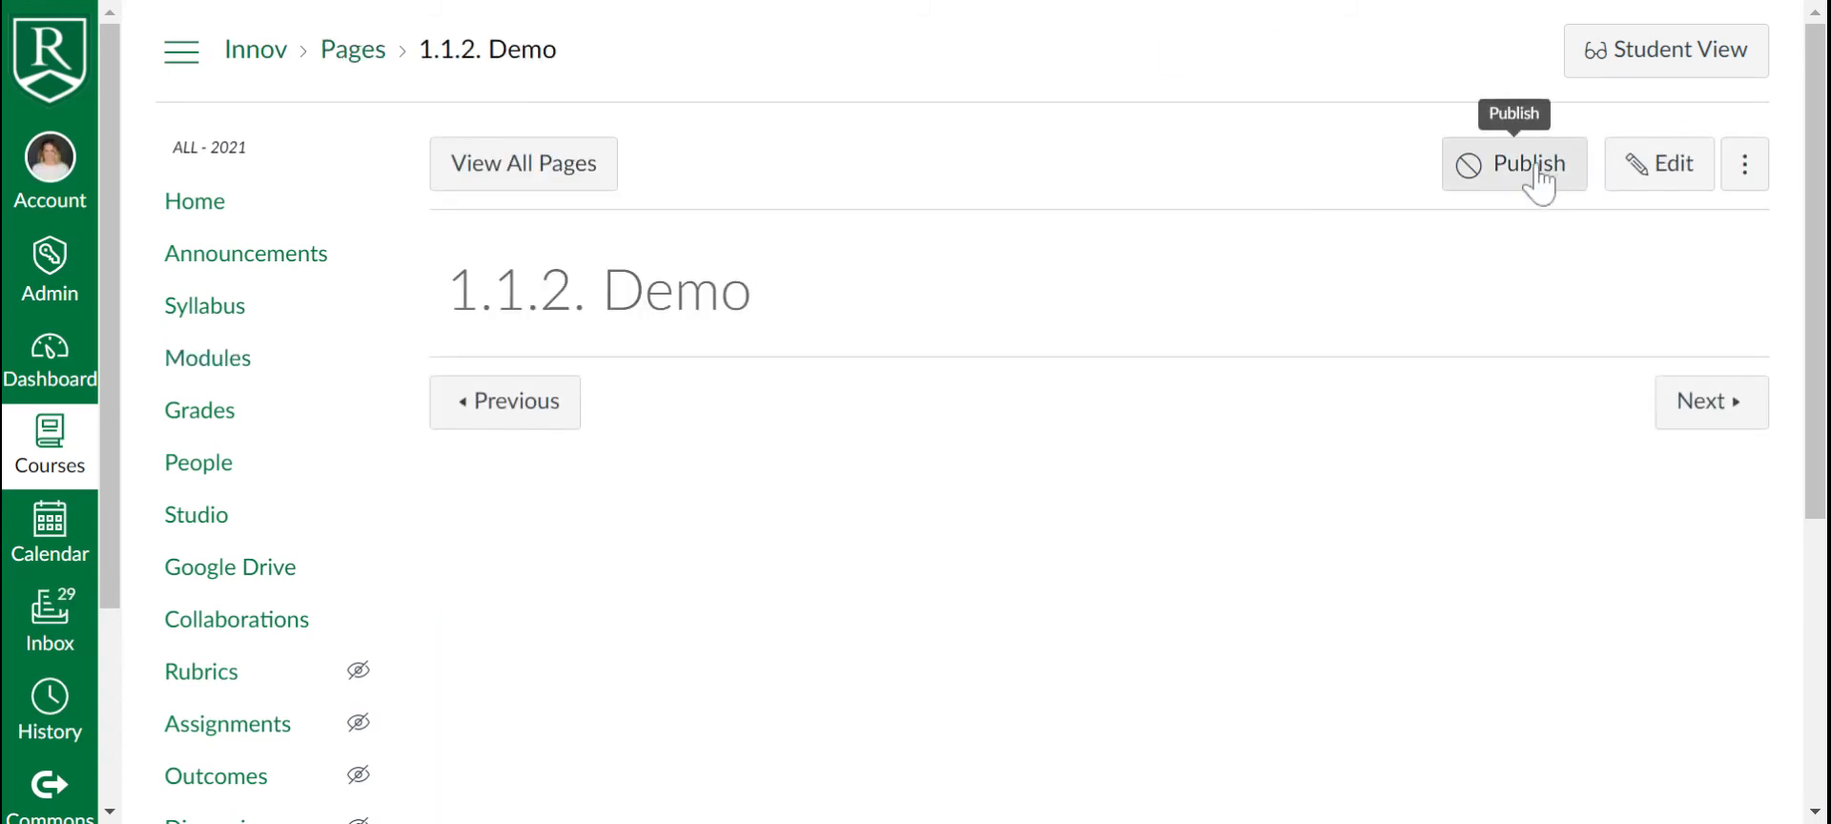
left_click(1667, 181)
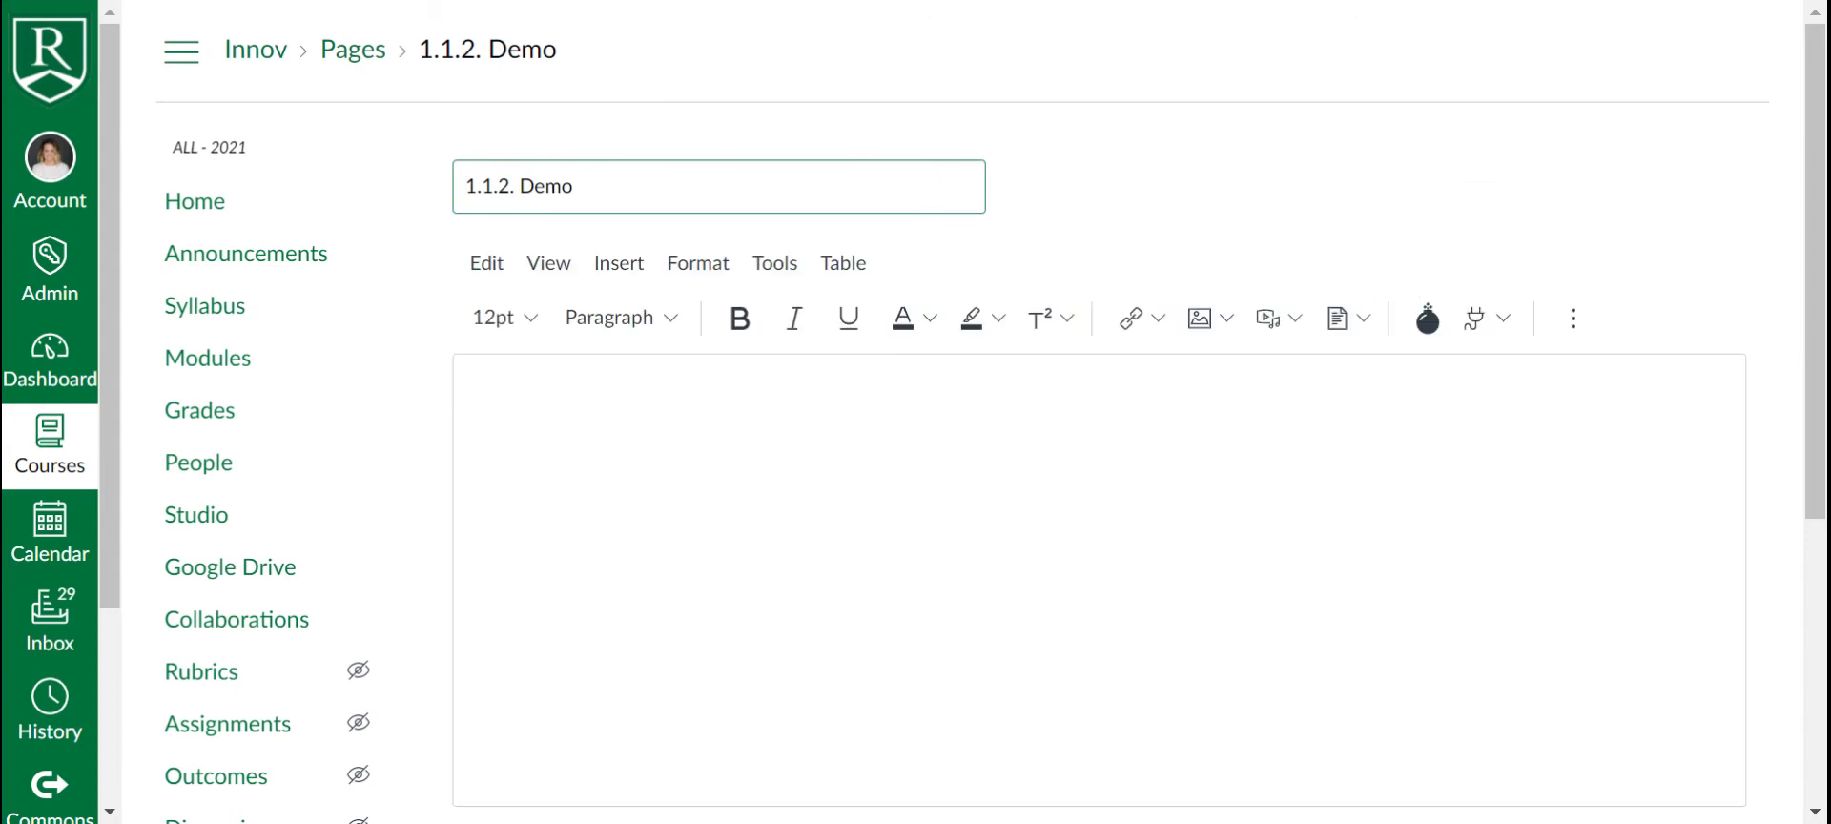
left_click(1238, 324)
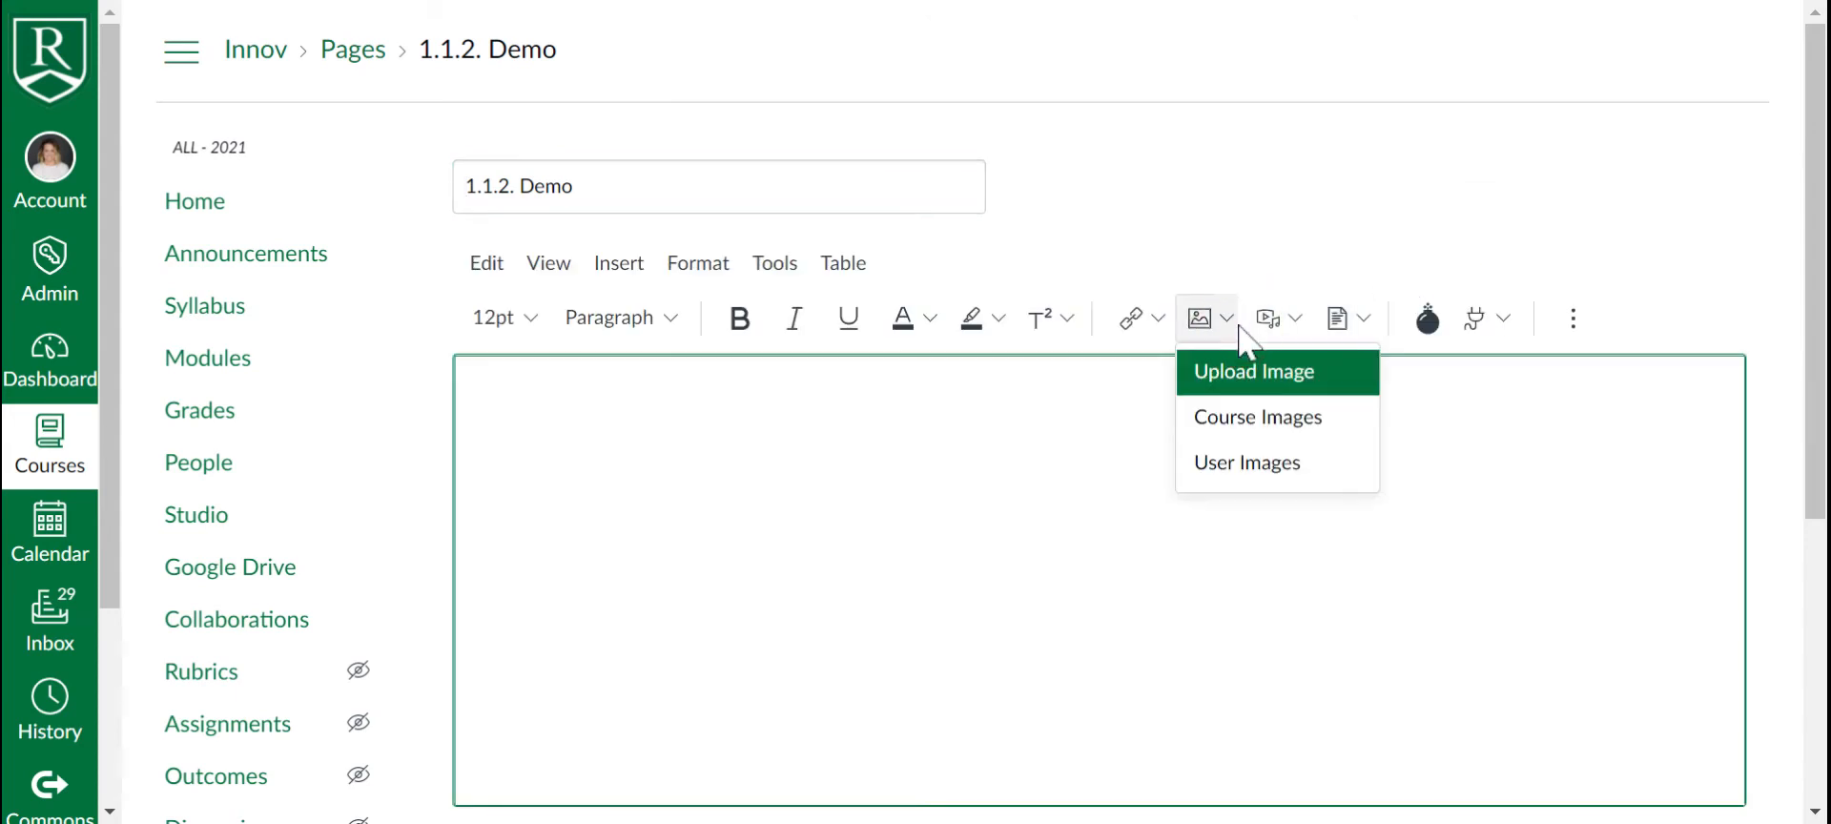
left_click(1290, 434)
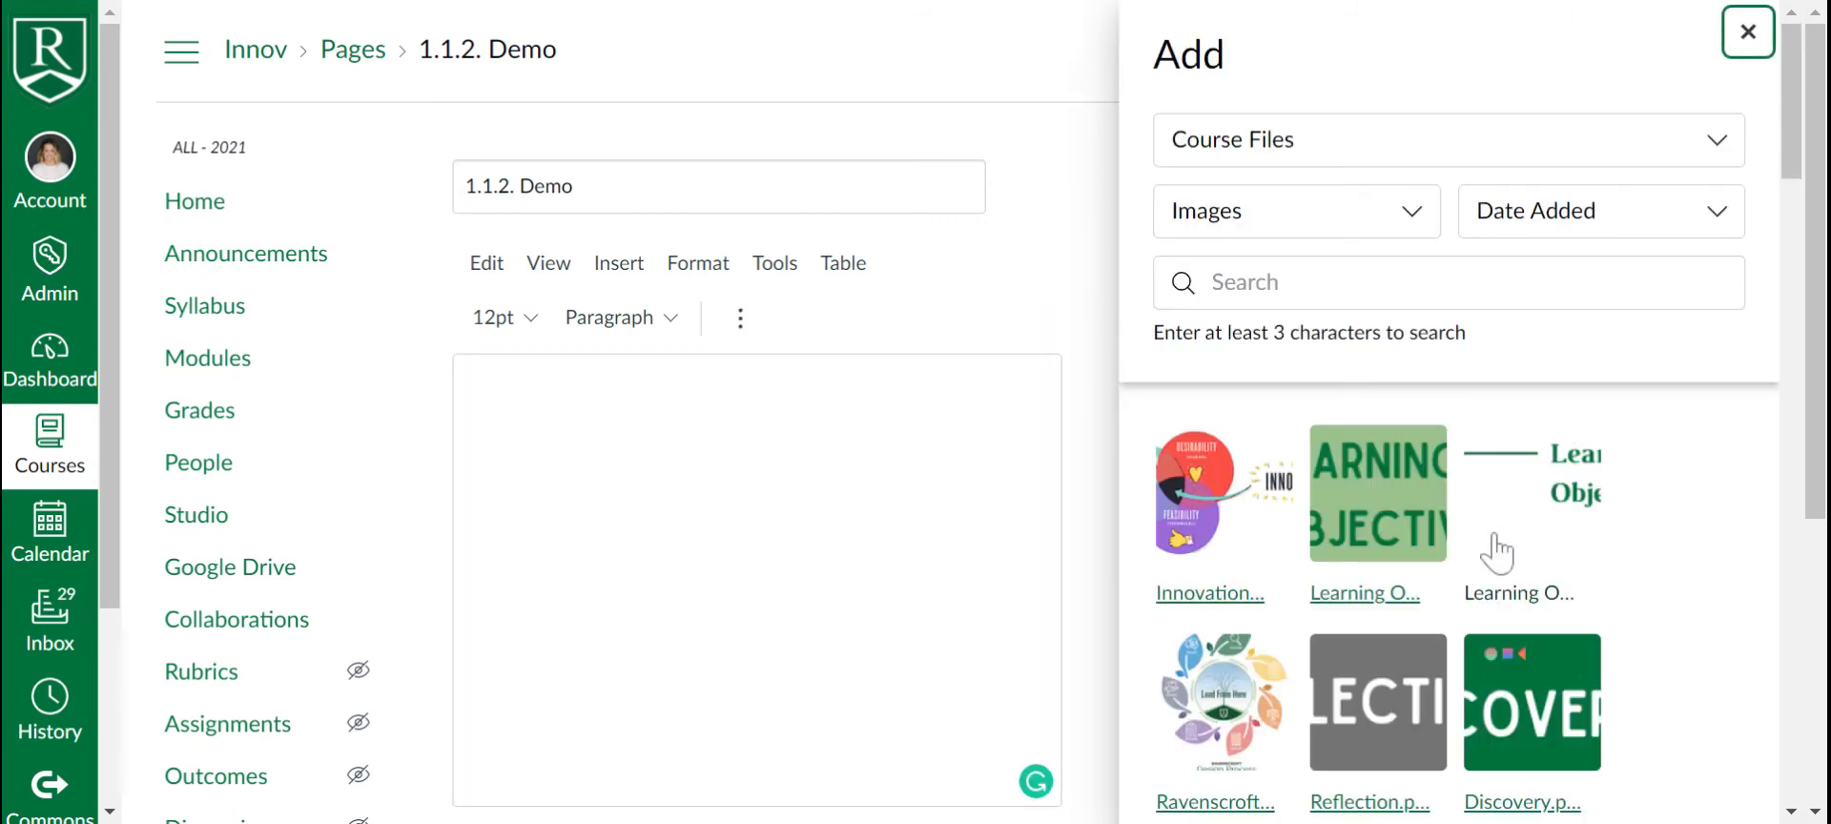
left_click(1533, 663)
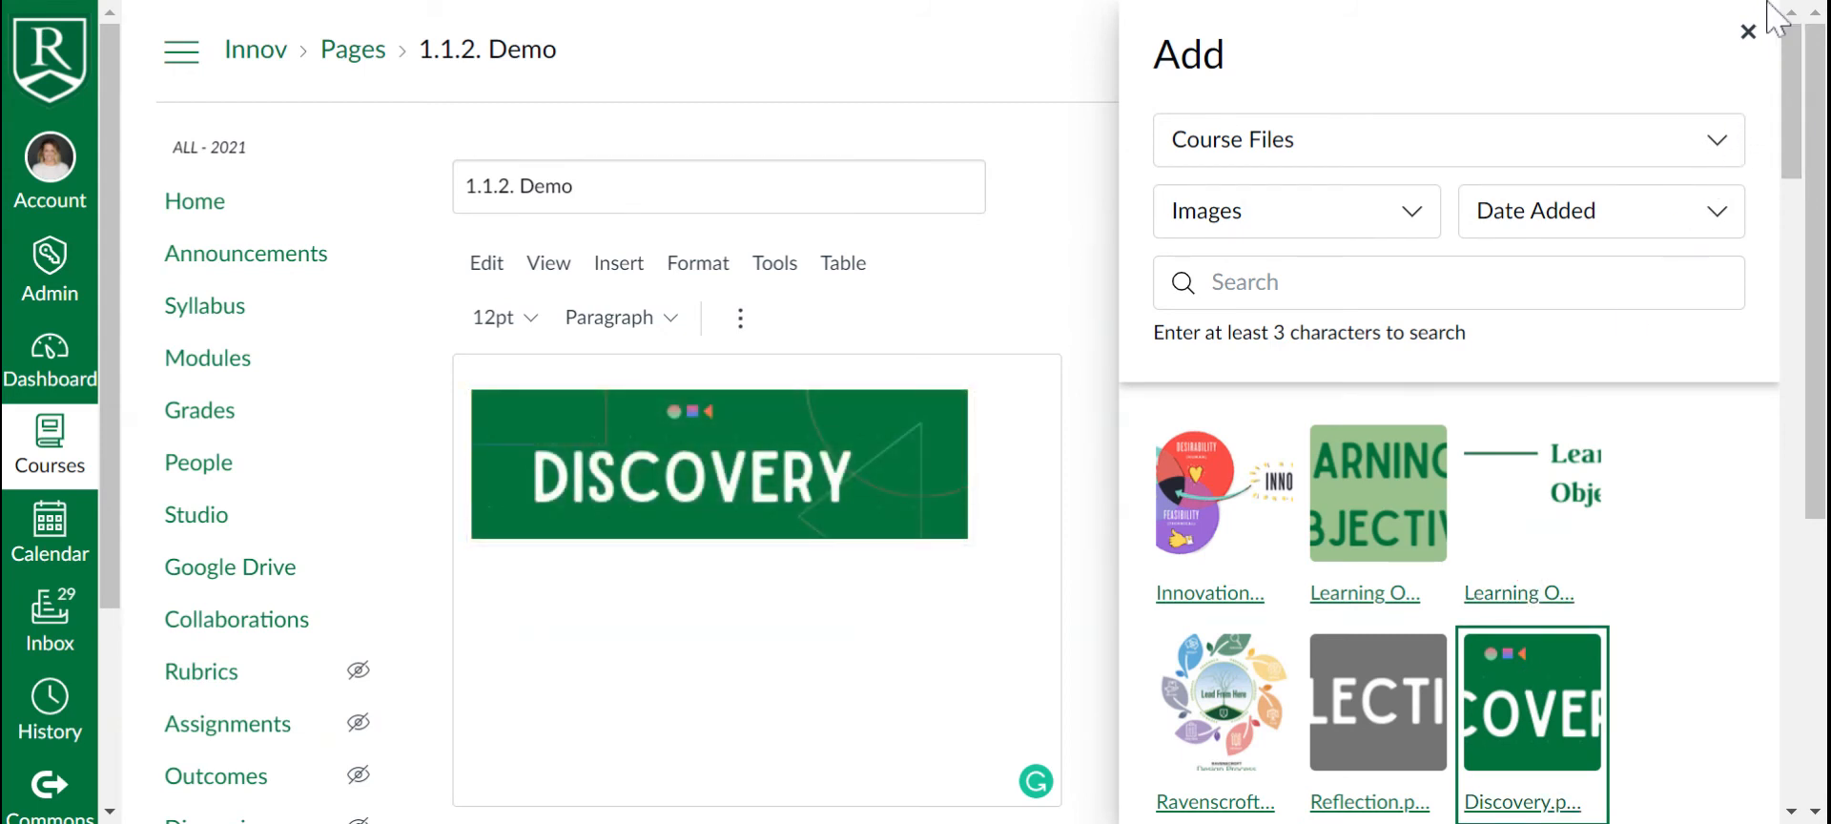
left_click(1749, 34)
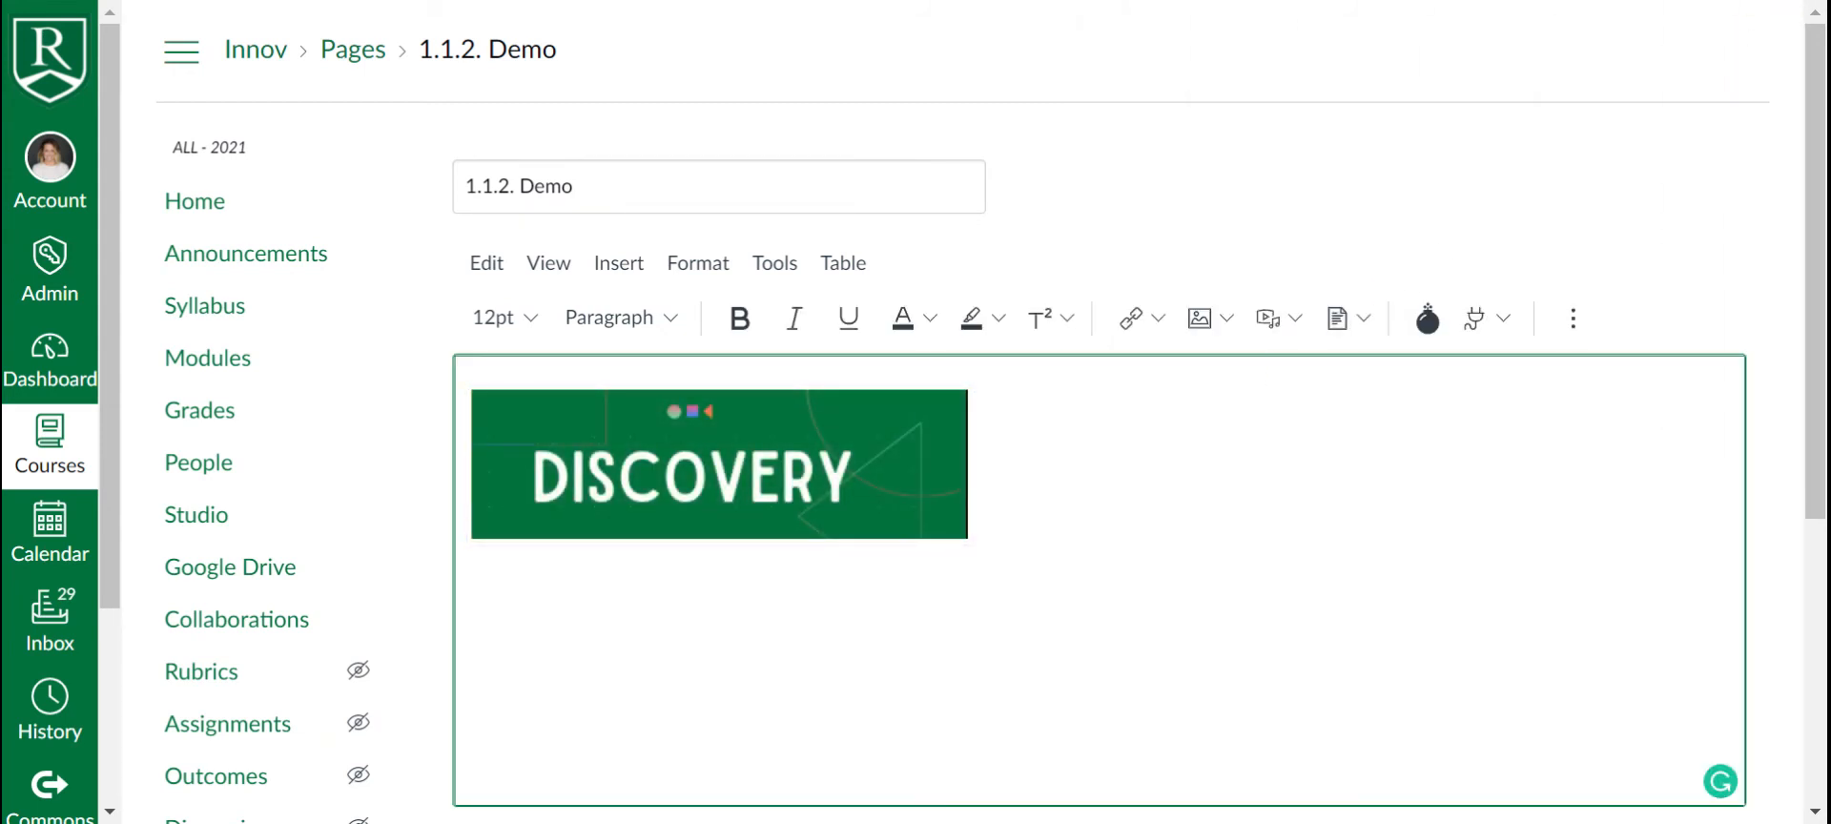
left_click(1017, 465)
left_click(984, 473)
key("Return")
left_click(1297, 321)
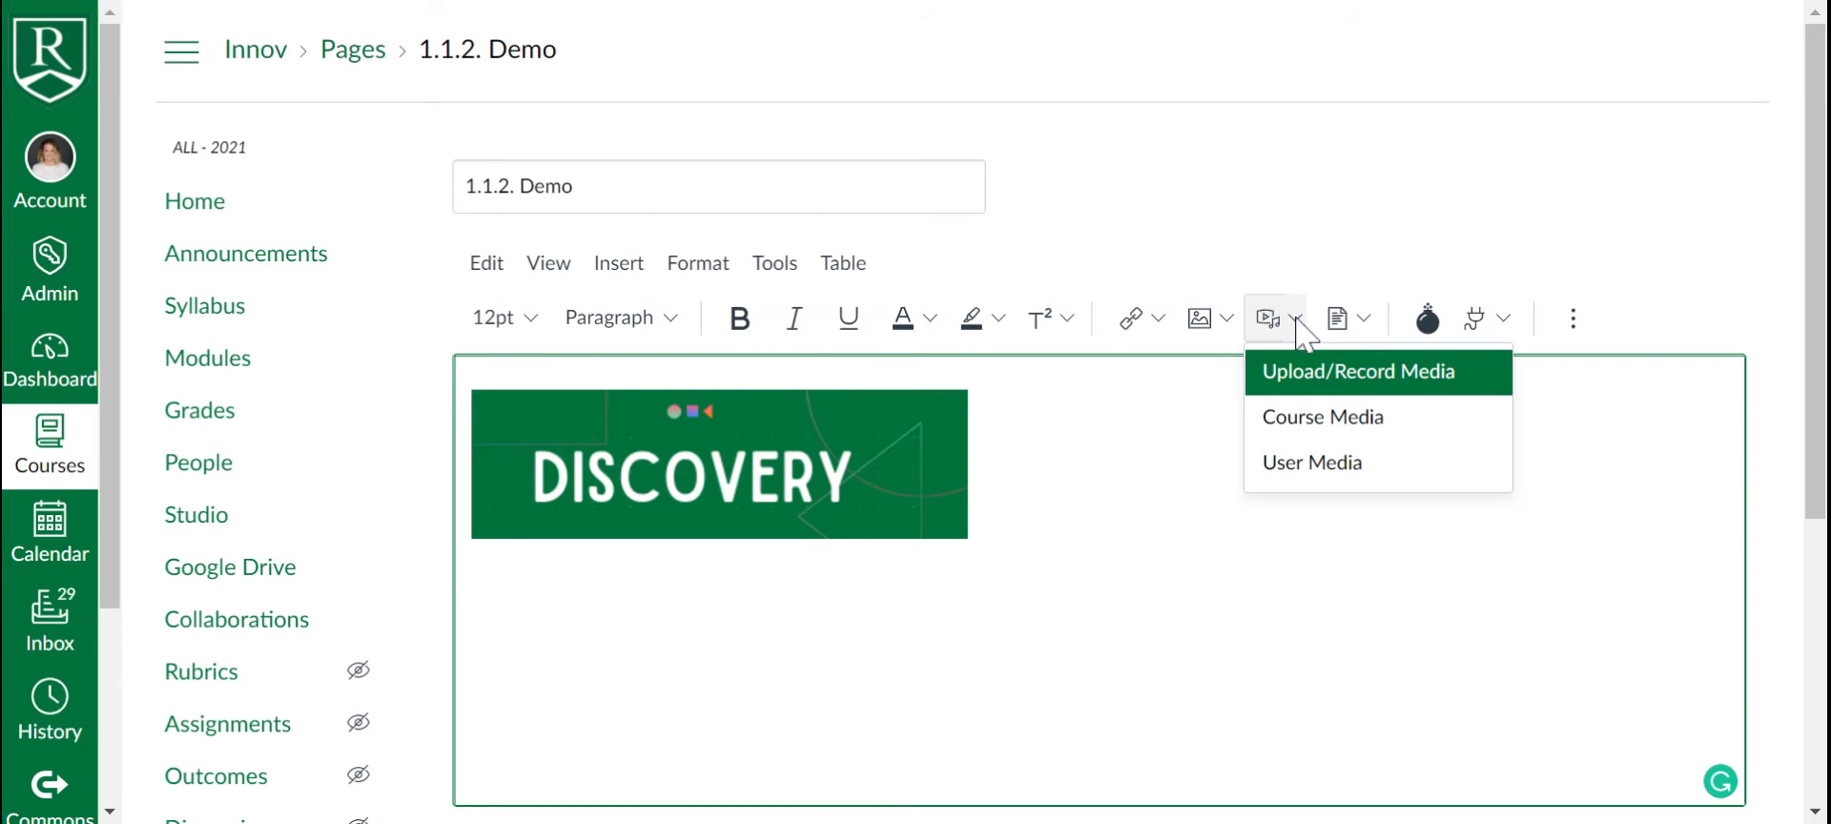
left_click(1316, 376)
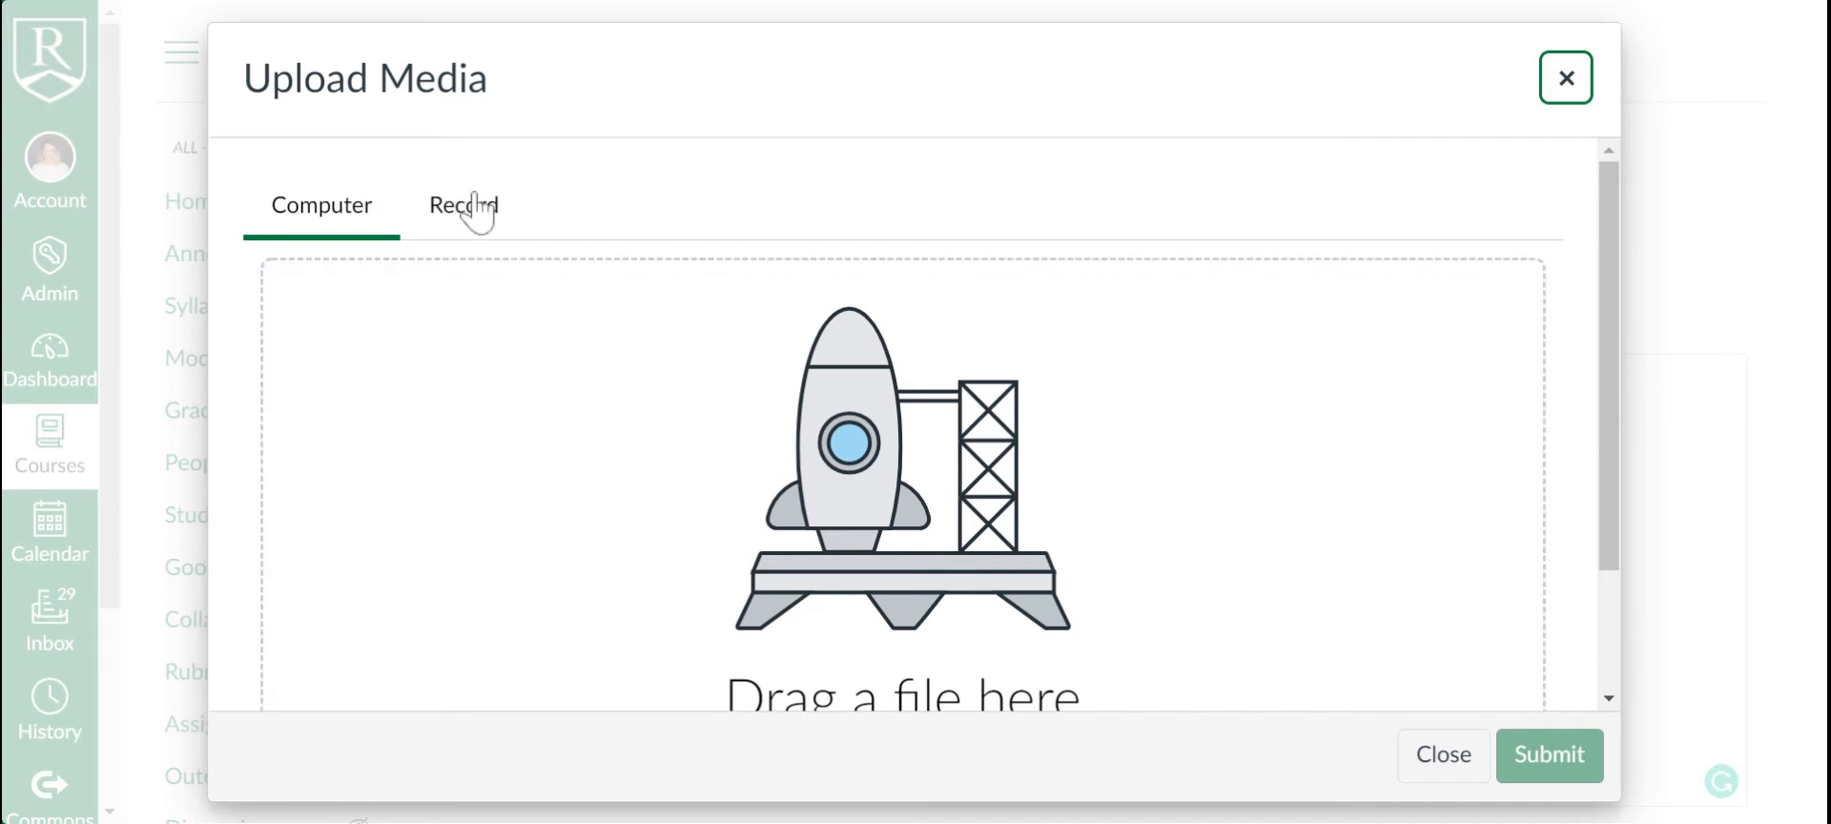
left_click(1566, 79)
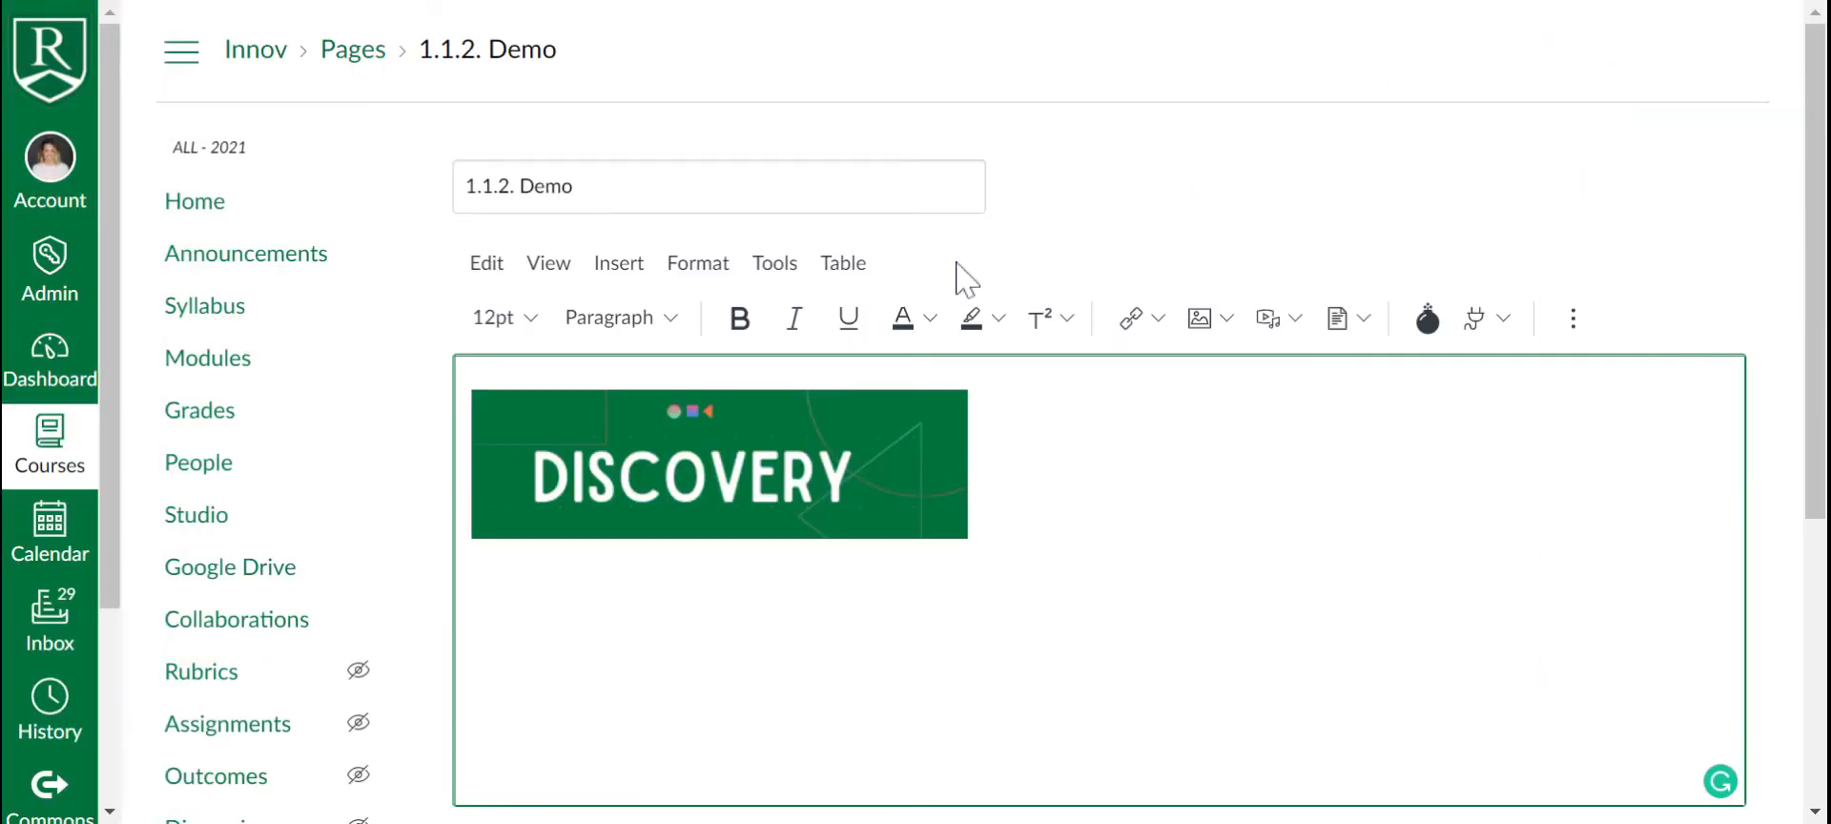
left_click(639, 266)
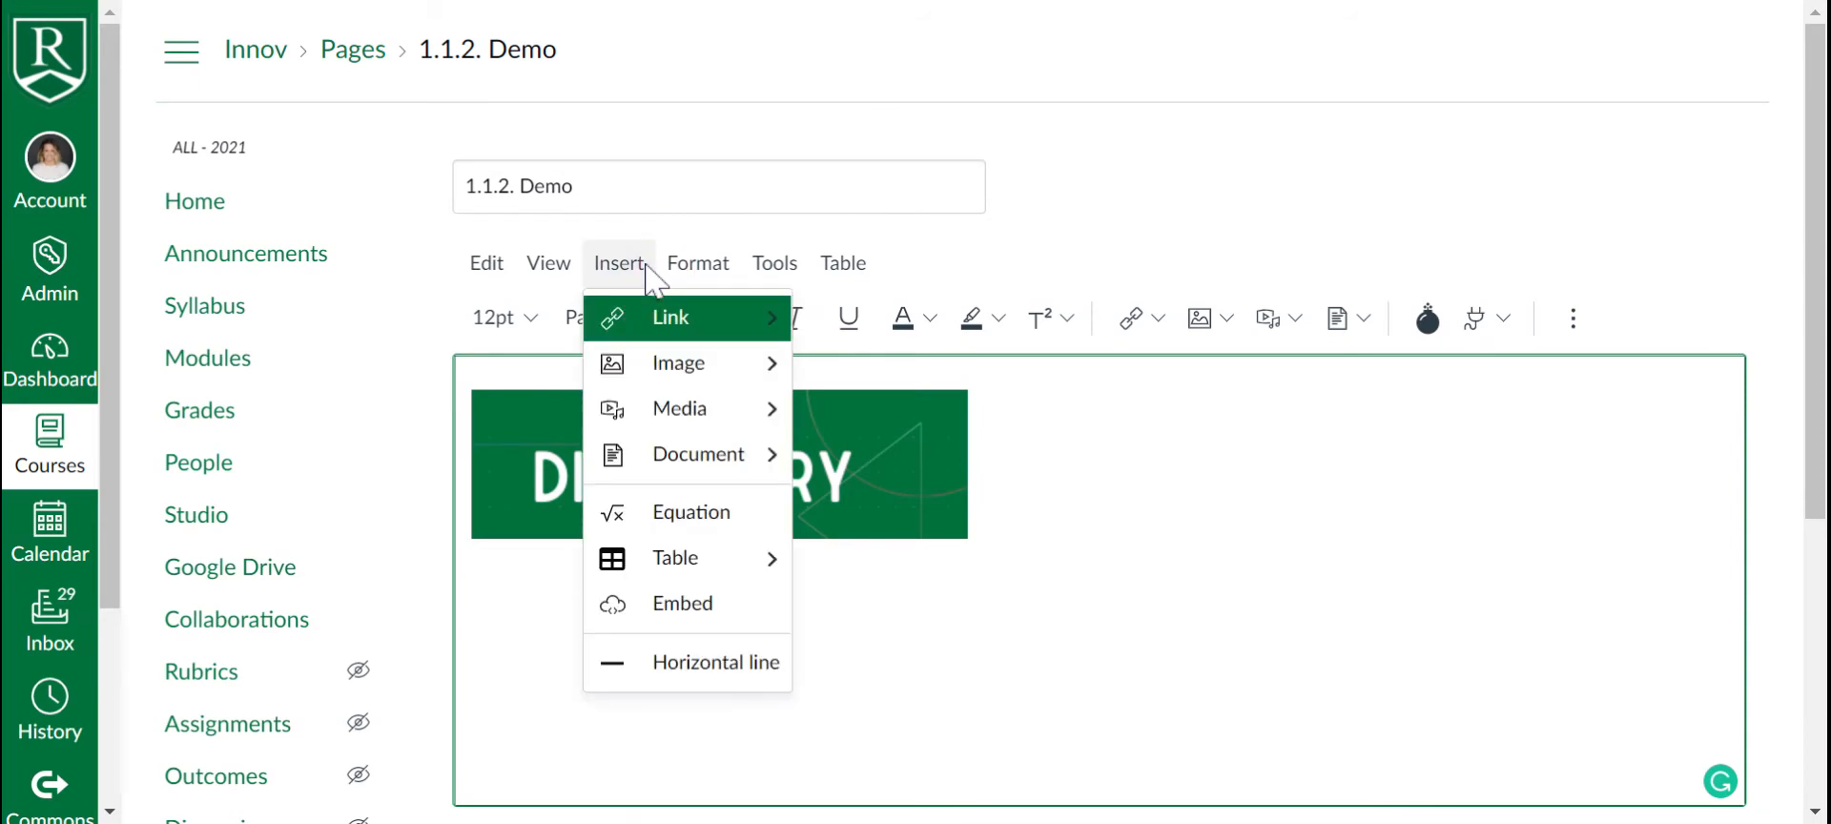
mouse_move(680, 430)
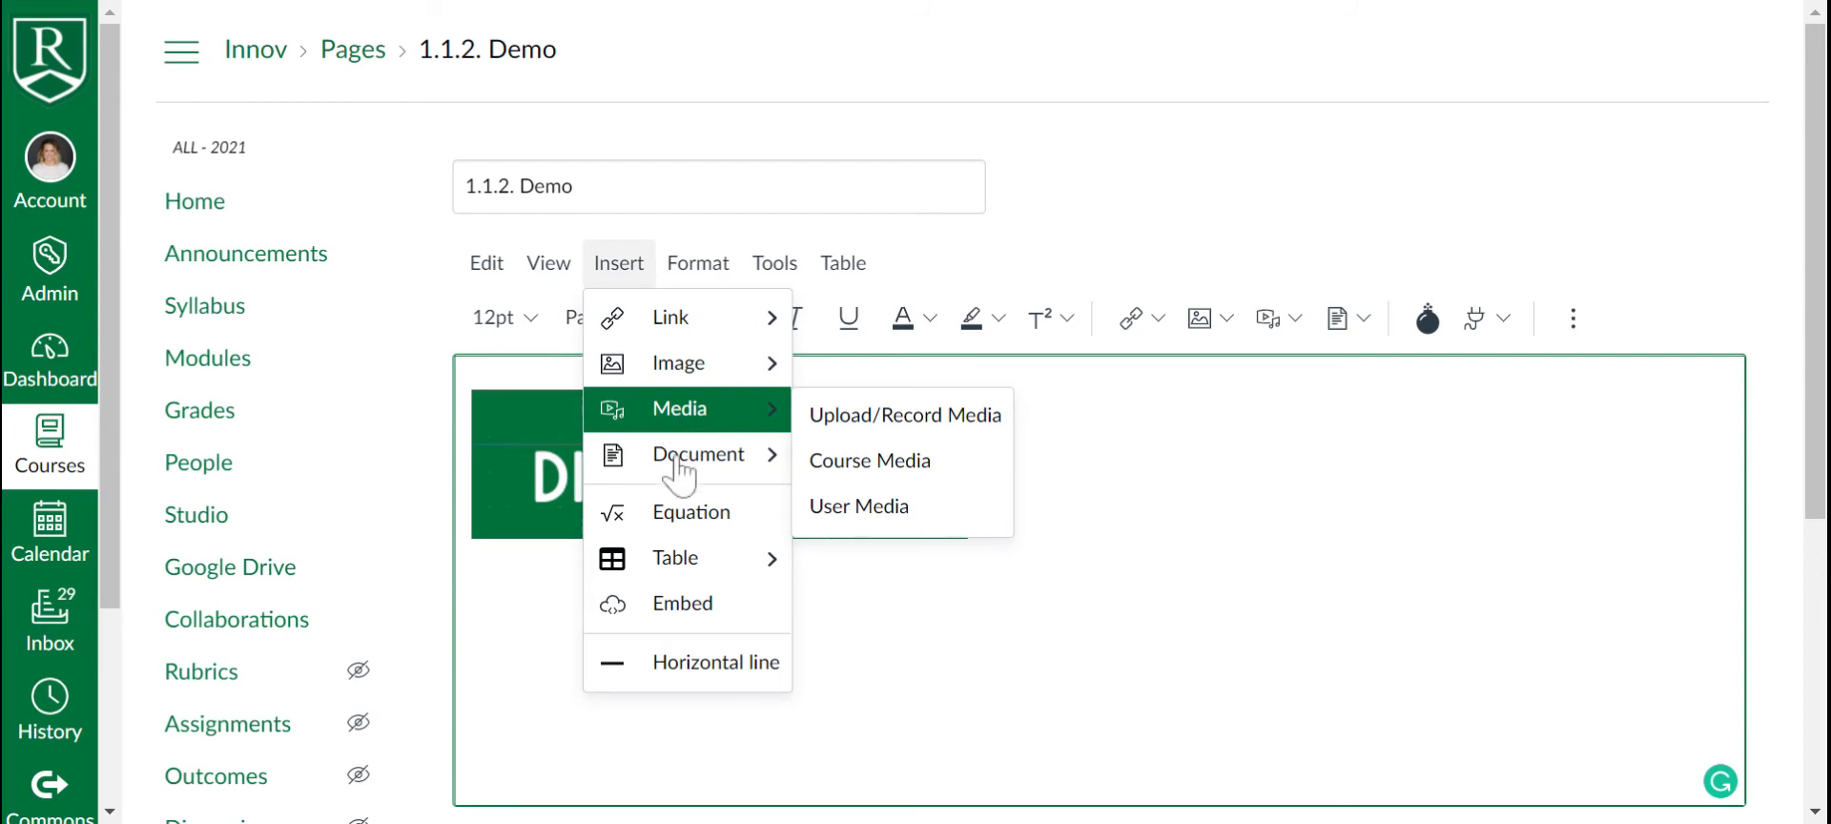
mouse_move(689, 329)
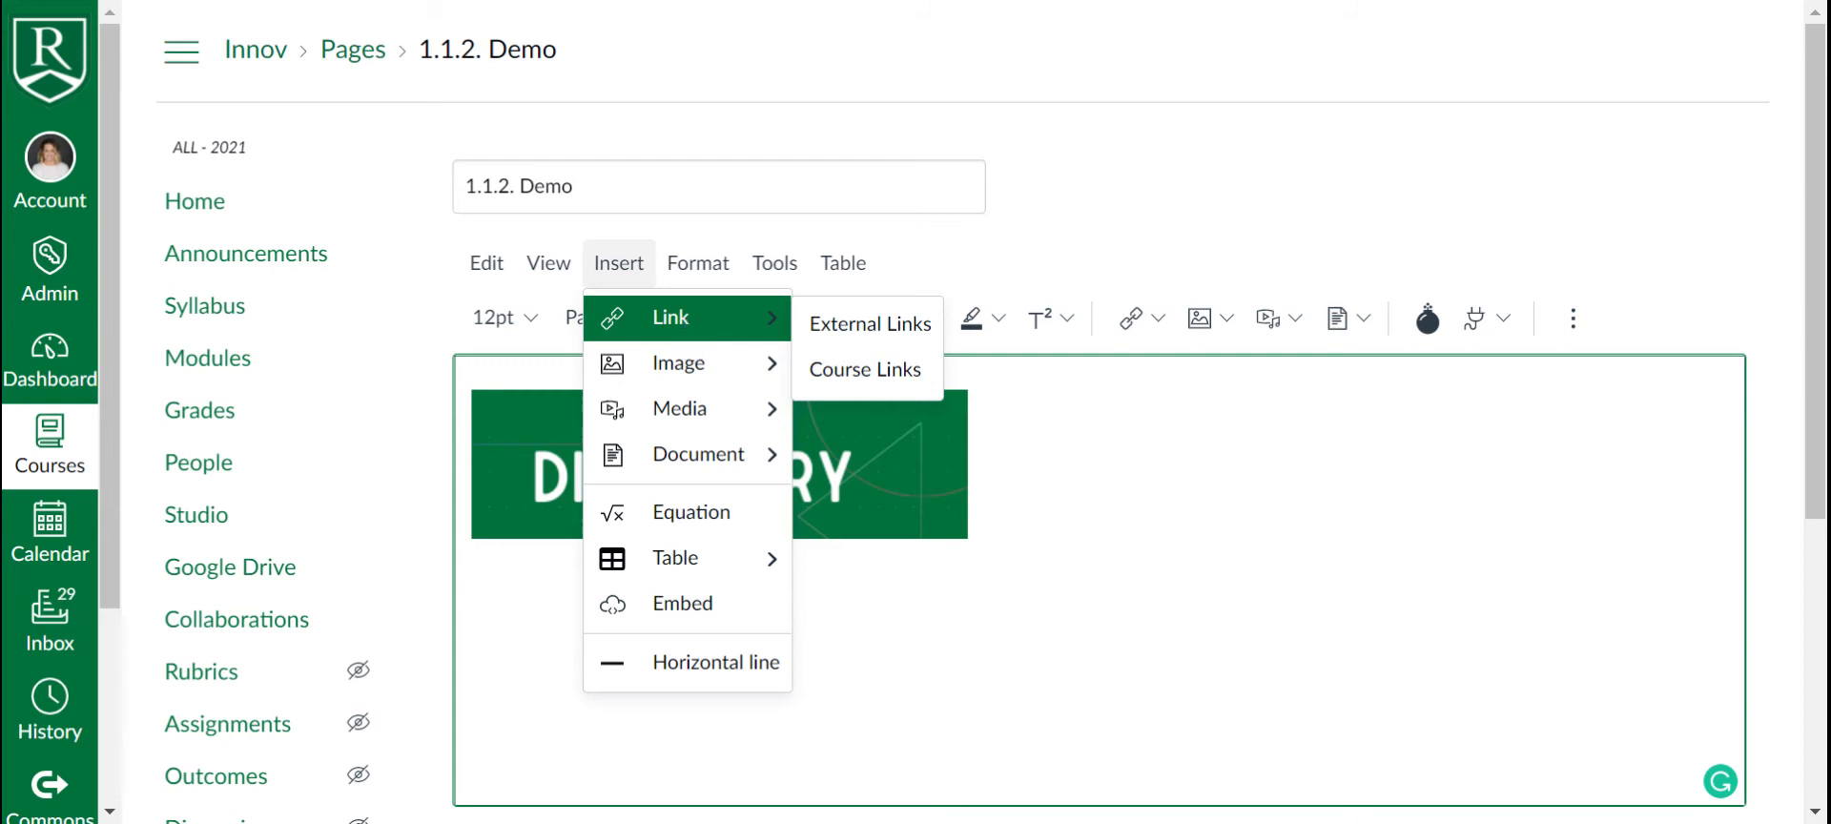
left_click(703, 626)
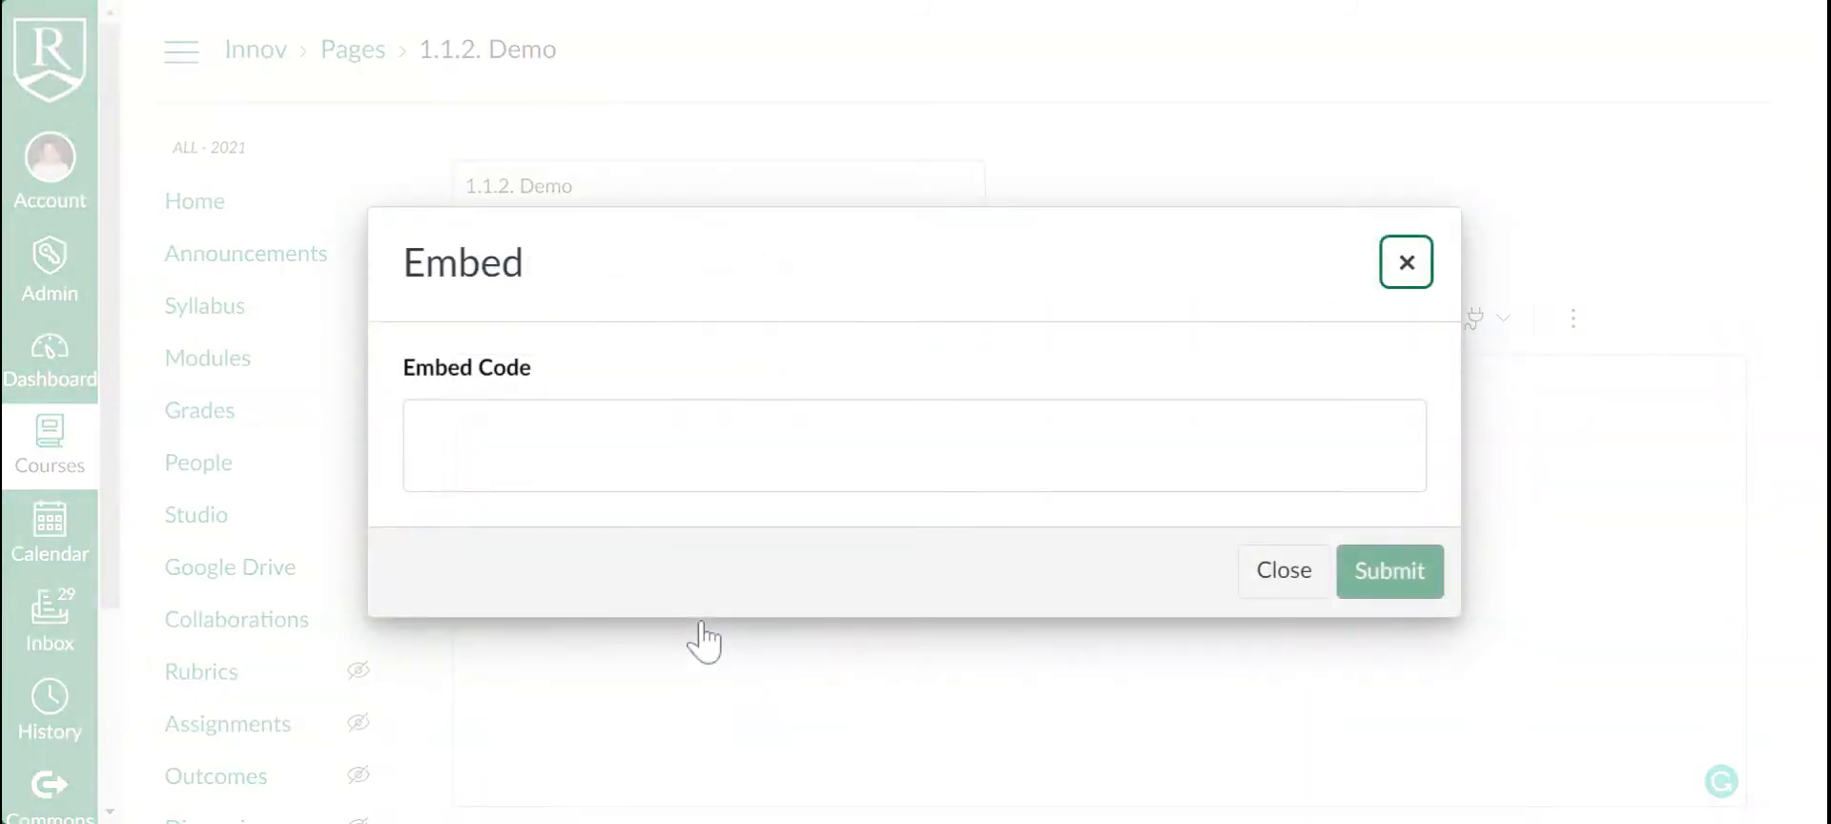
left_click(858, 2)
key("Tab")
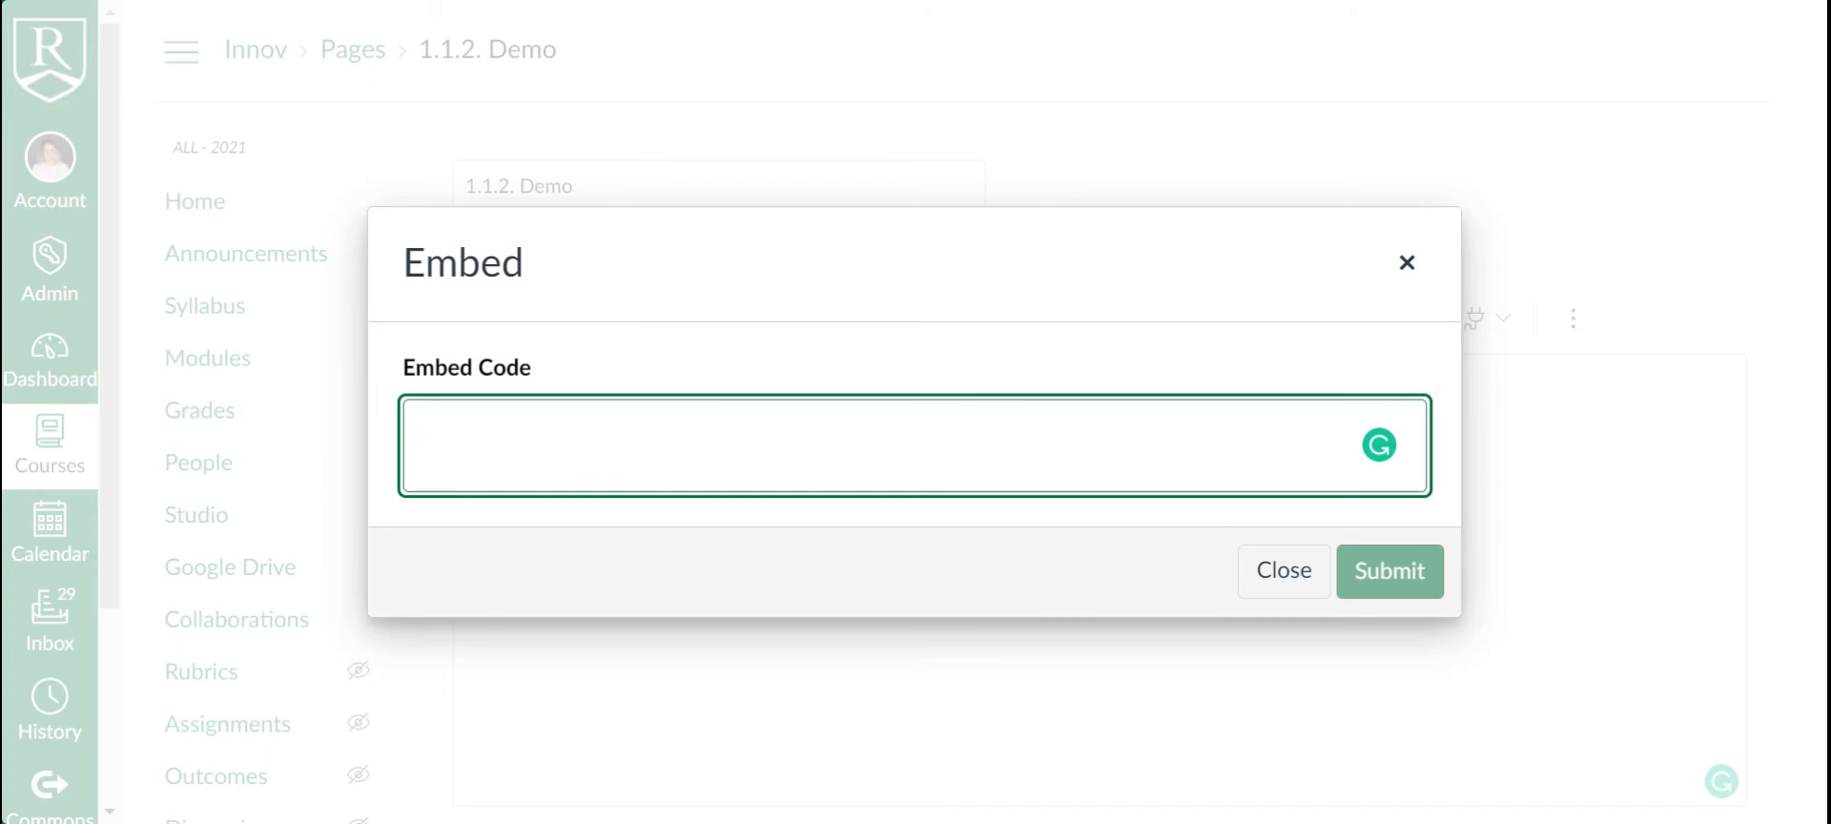
type("<iframe width=\"560\" height=\"315\" src=\"https://www.youtube.com/embed/Poi_NLjwrgo\" title=\"YouTube video player\" frameborder=\"0\" allow=\"accelerometer; autoplay; clipboard-write; encrypted-media; gyroscope; picture-in-picture\" allowfullscreen></iframe>")
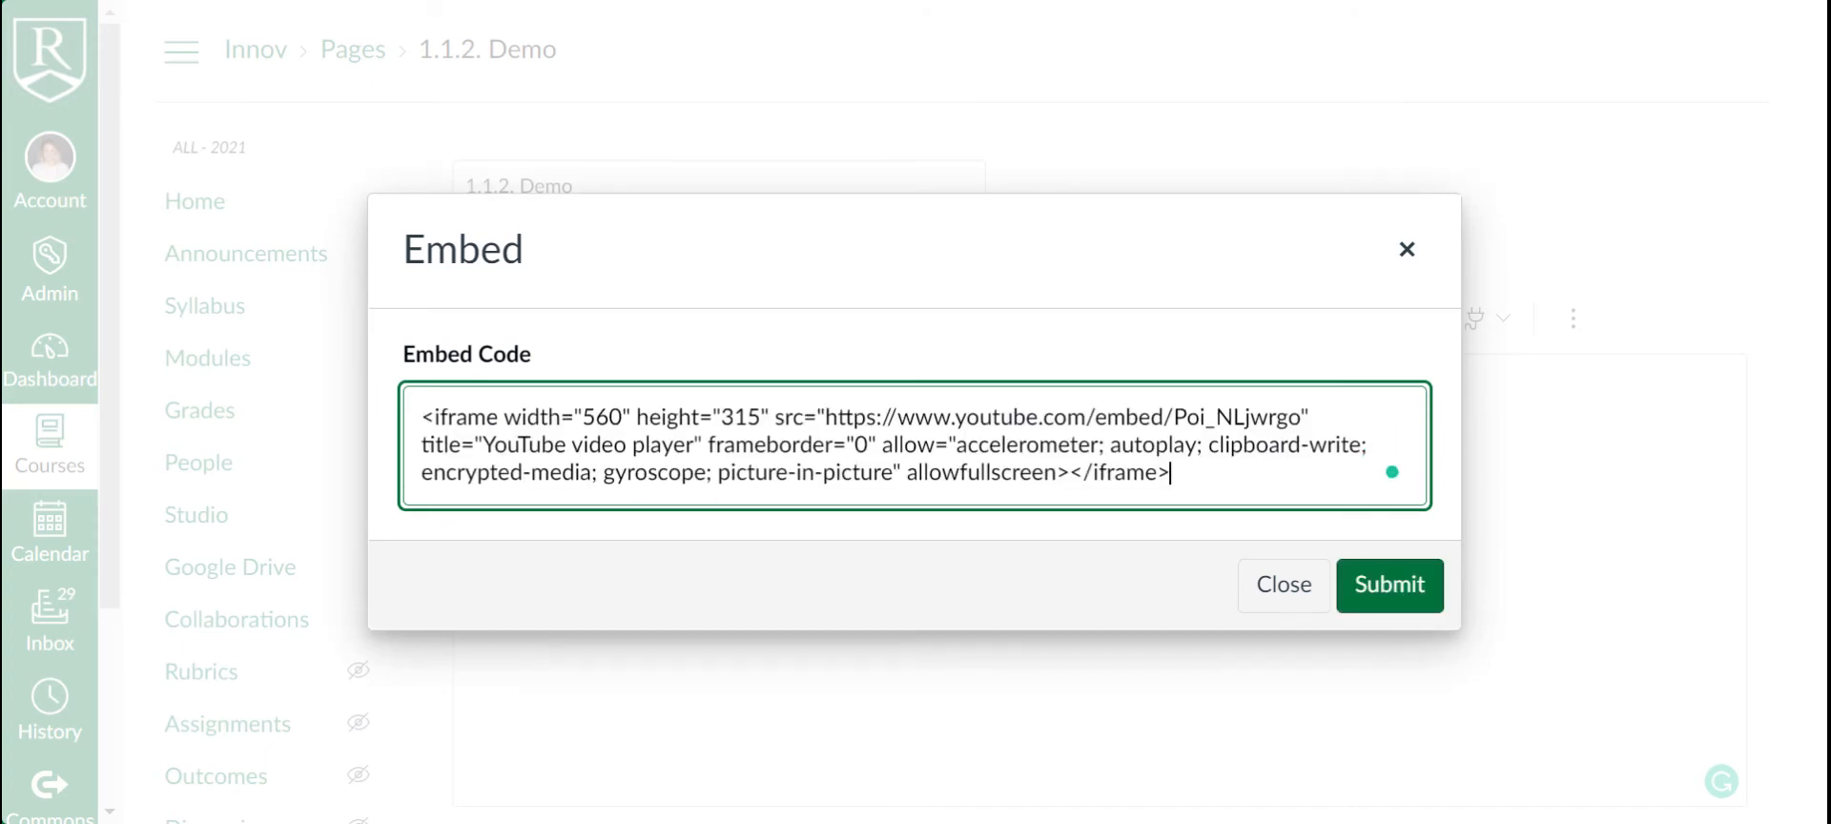
left_click(1397, 583)
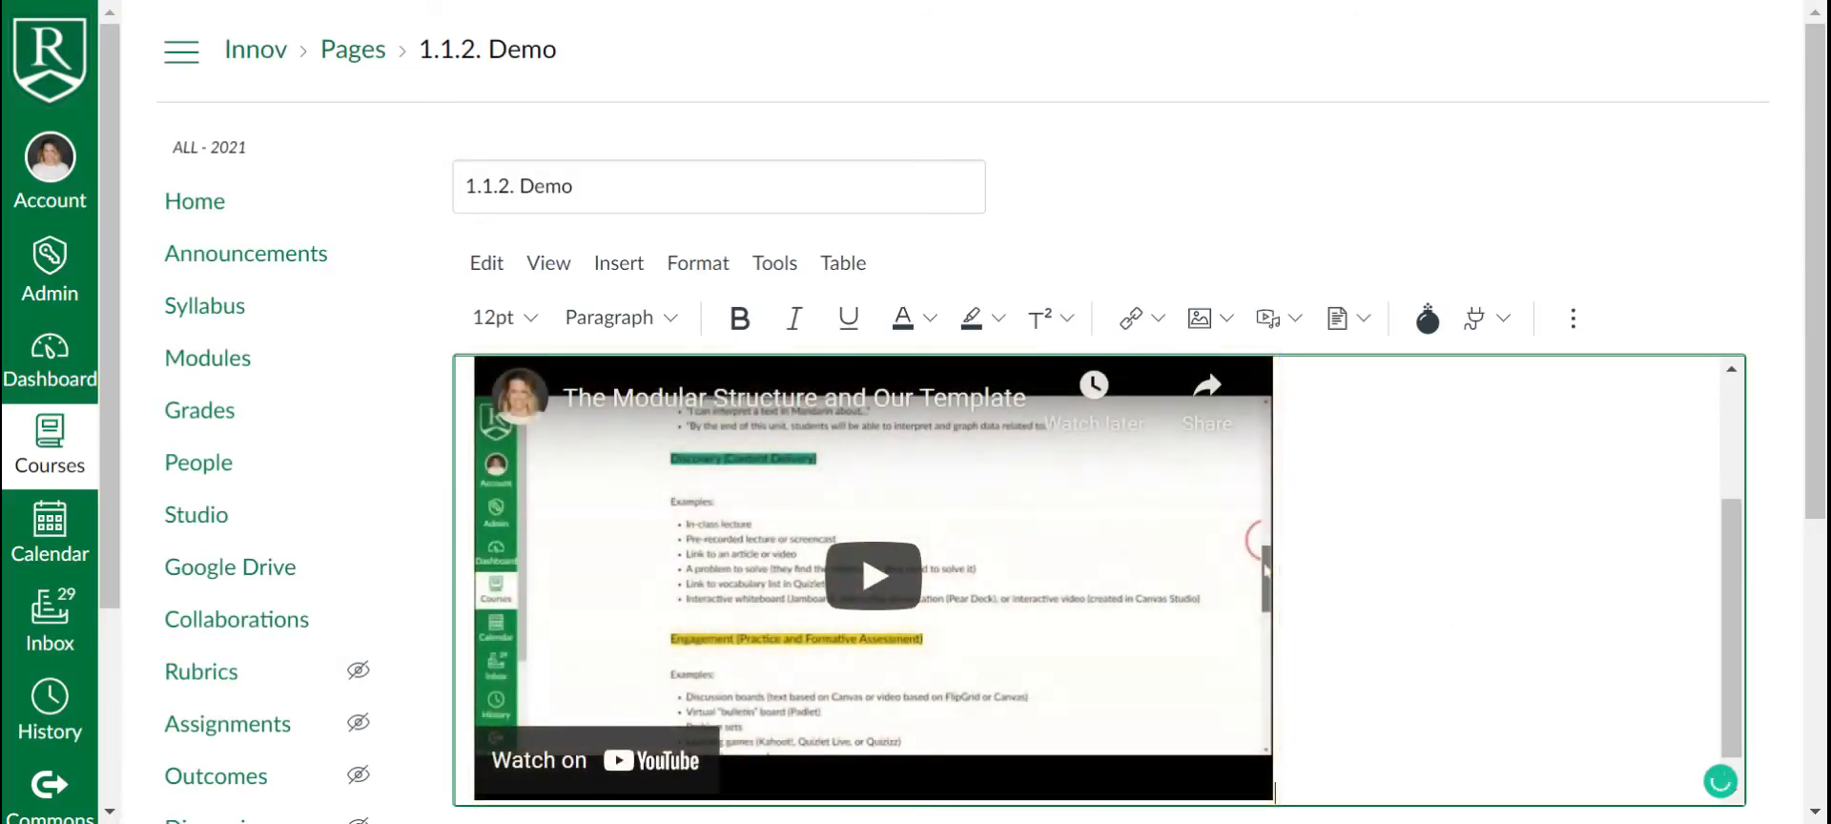
Step: Review the embedded video and the other insert options, and save the 1.1.2. Demo page without publishing
left_click_drag(1736, 603, 1737, 429)
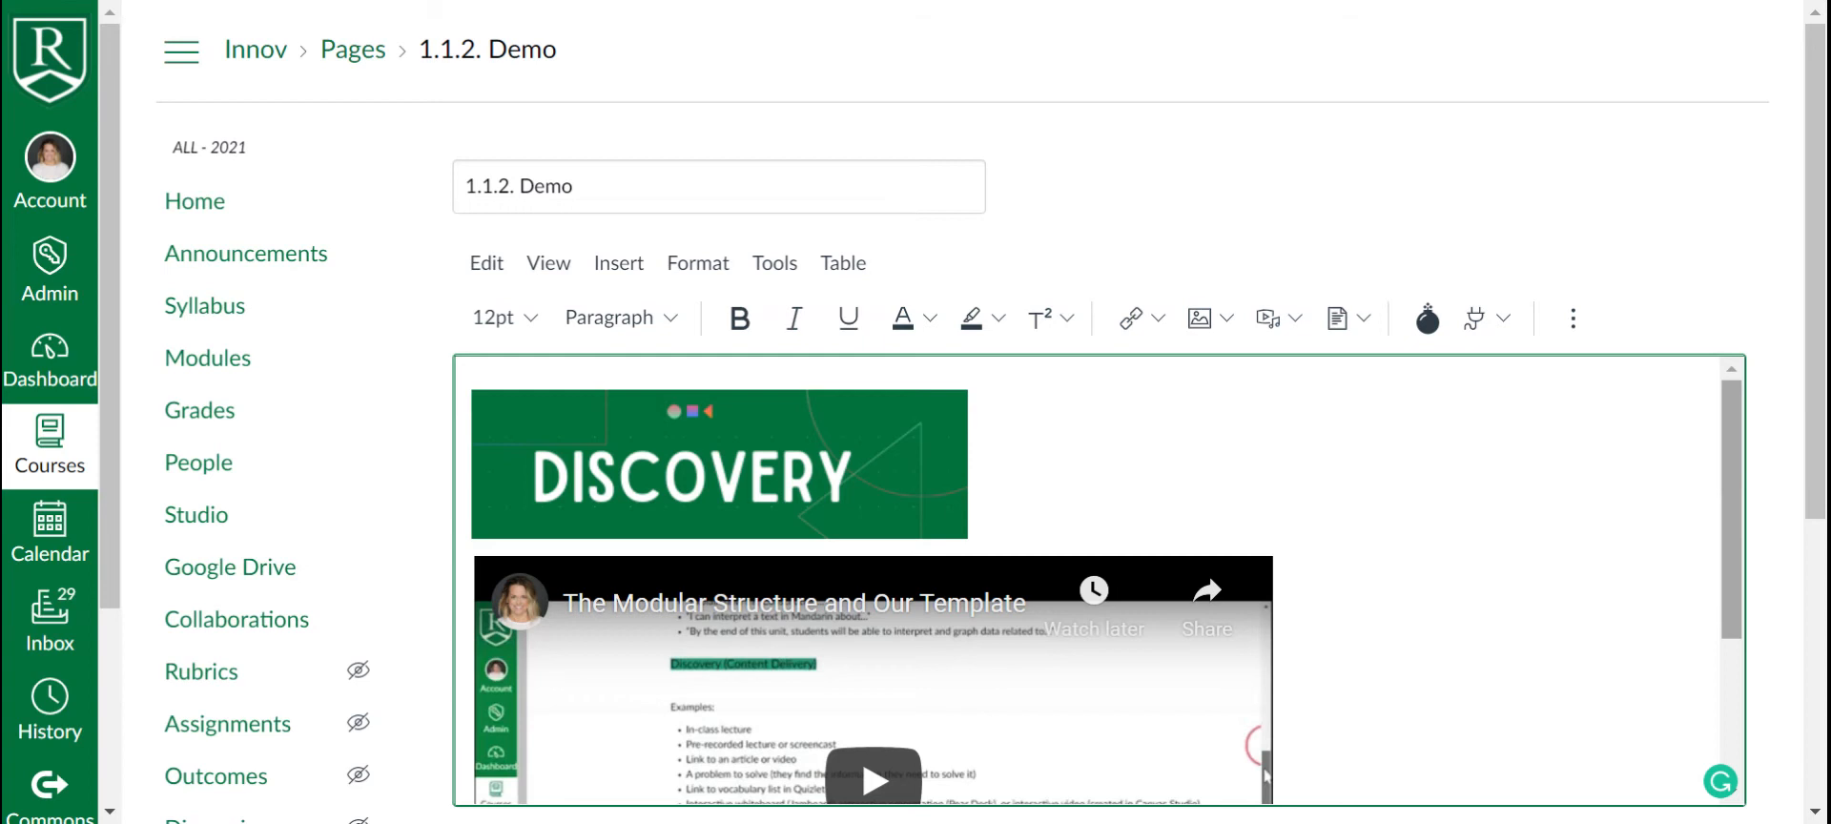
left_click_drag(1731, 432, 1782, 632)
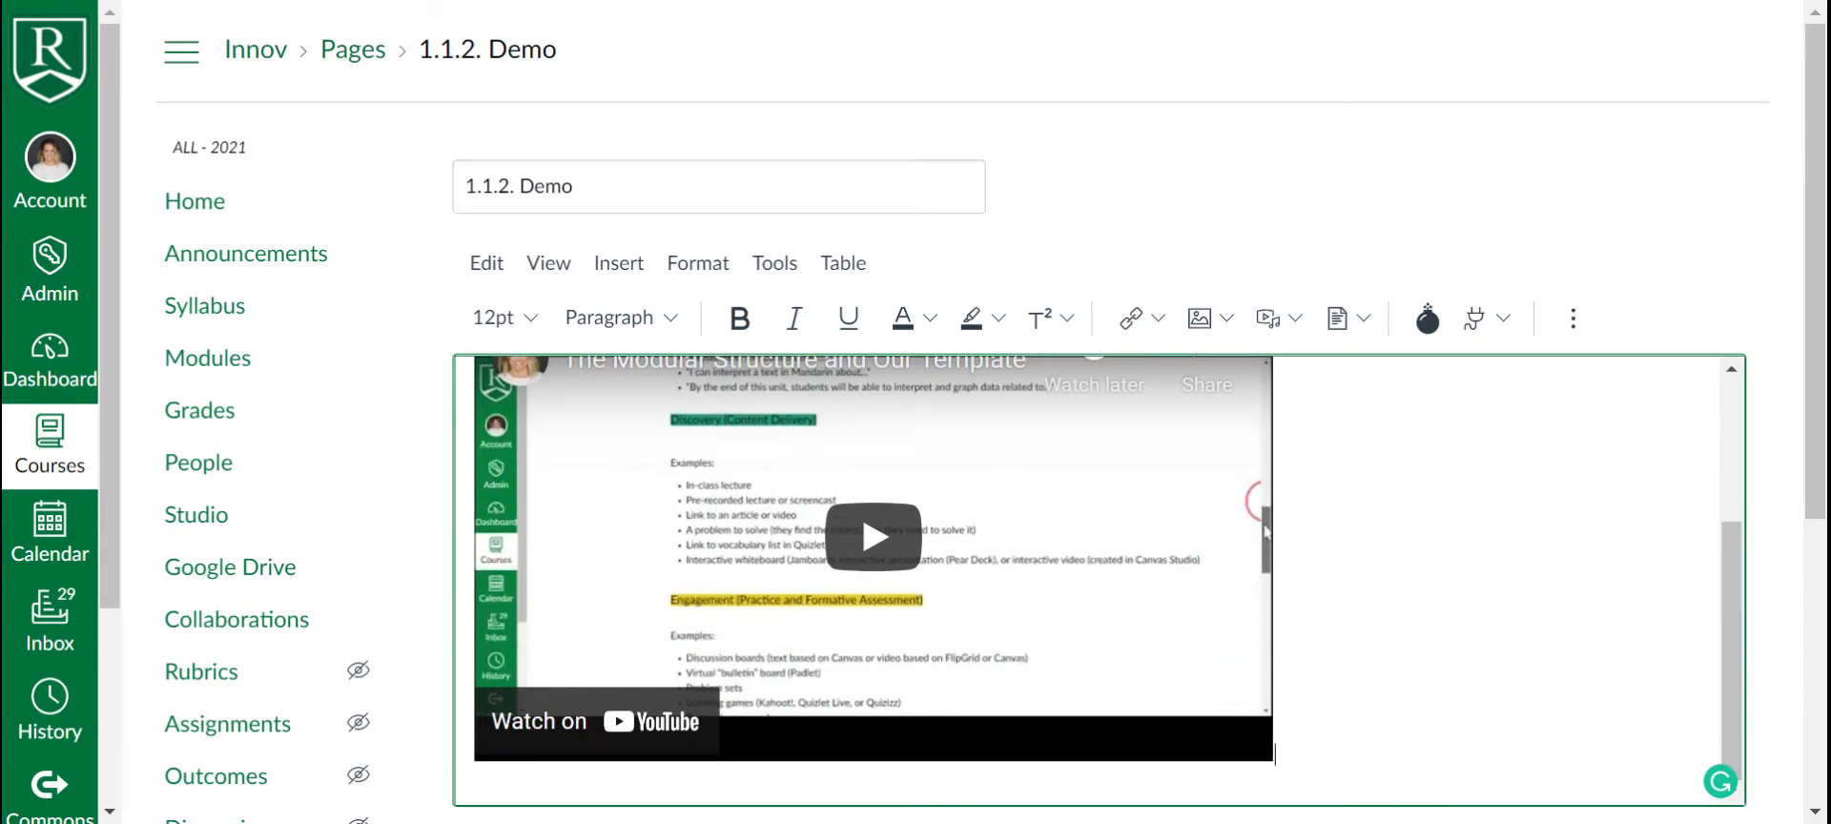
left_click(612, 265)
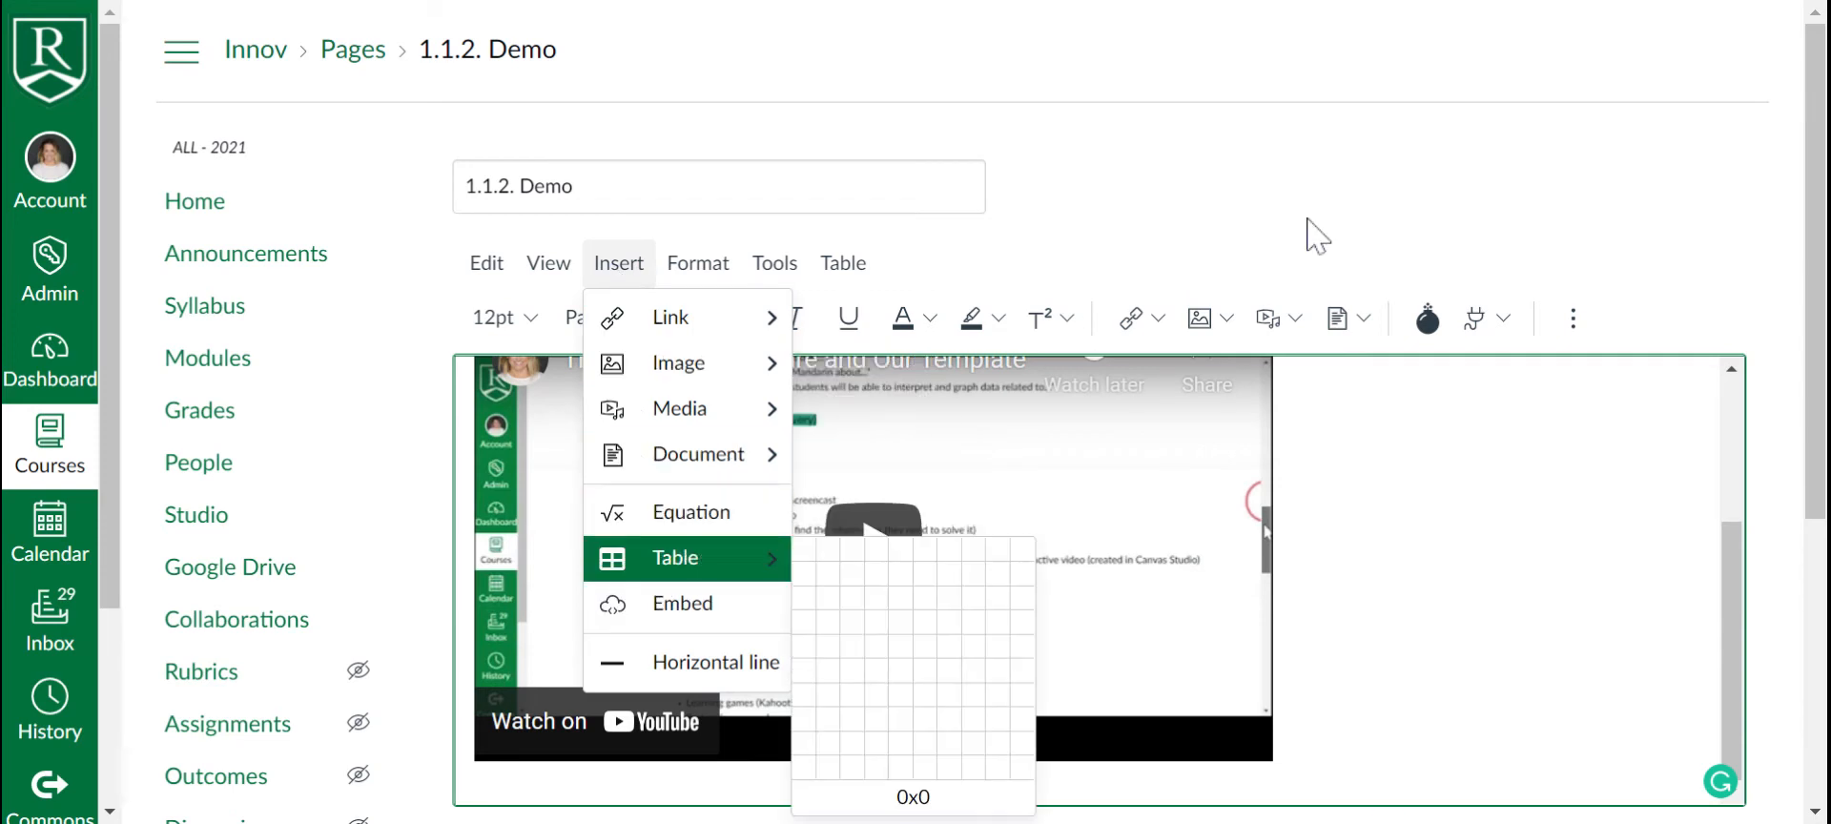
left_click(1819, 303)
scroll(1820, 304, "down", 5)
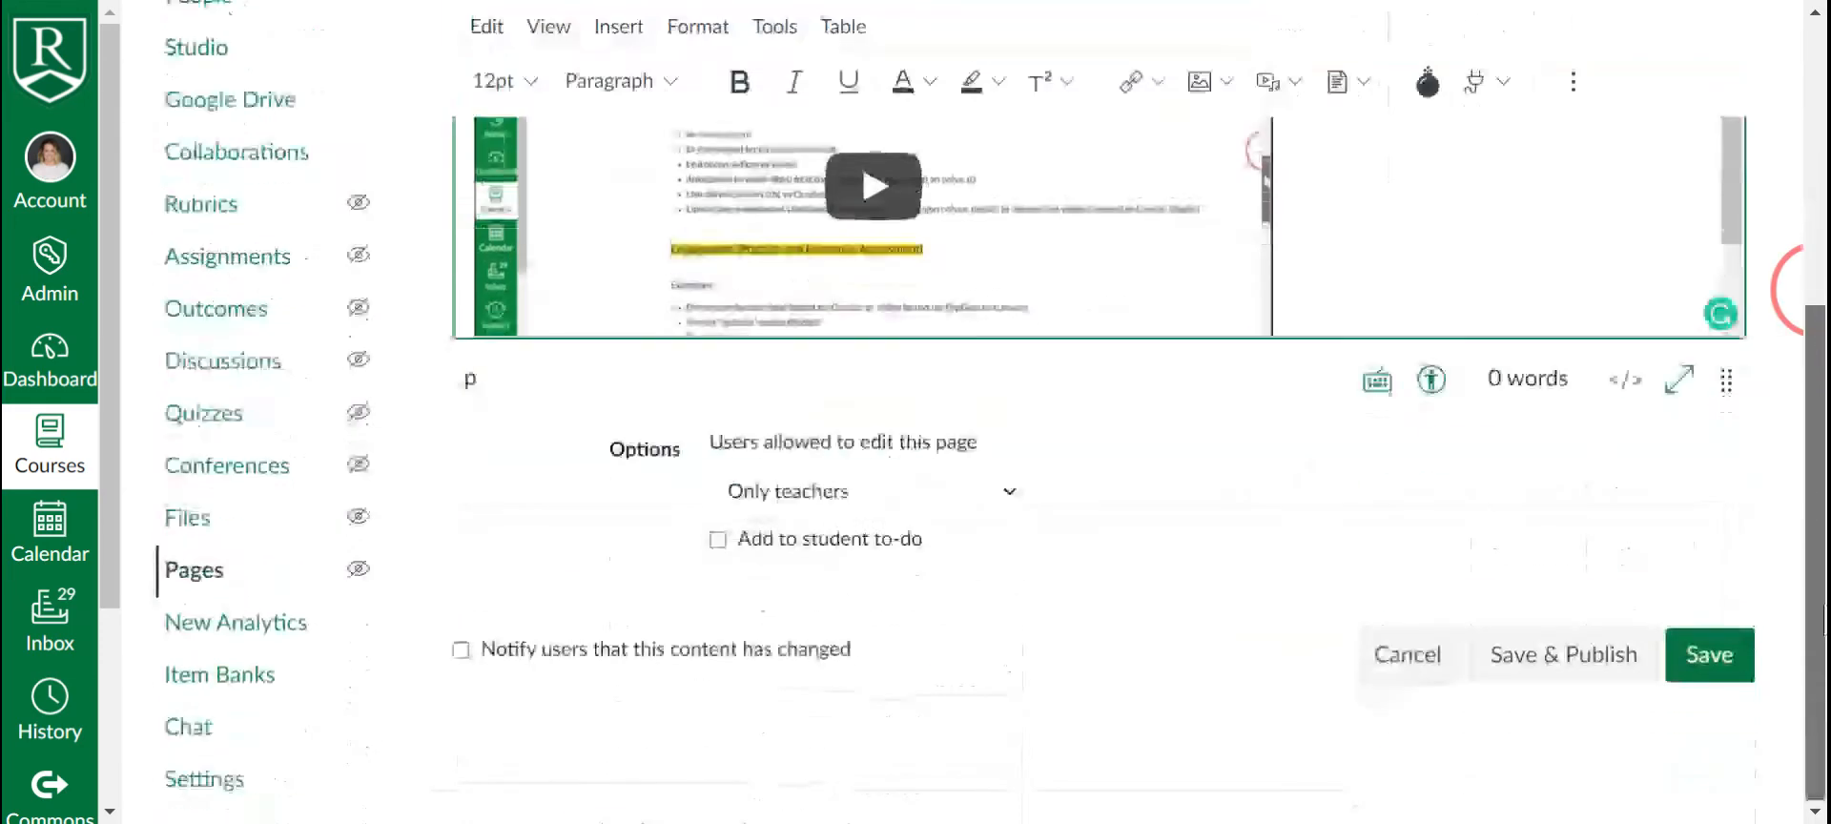
left_click(1717, 665)
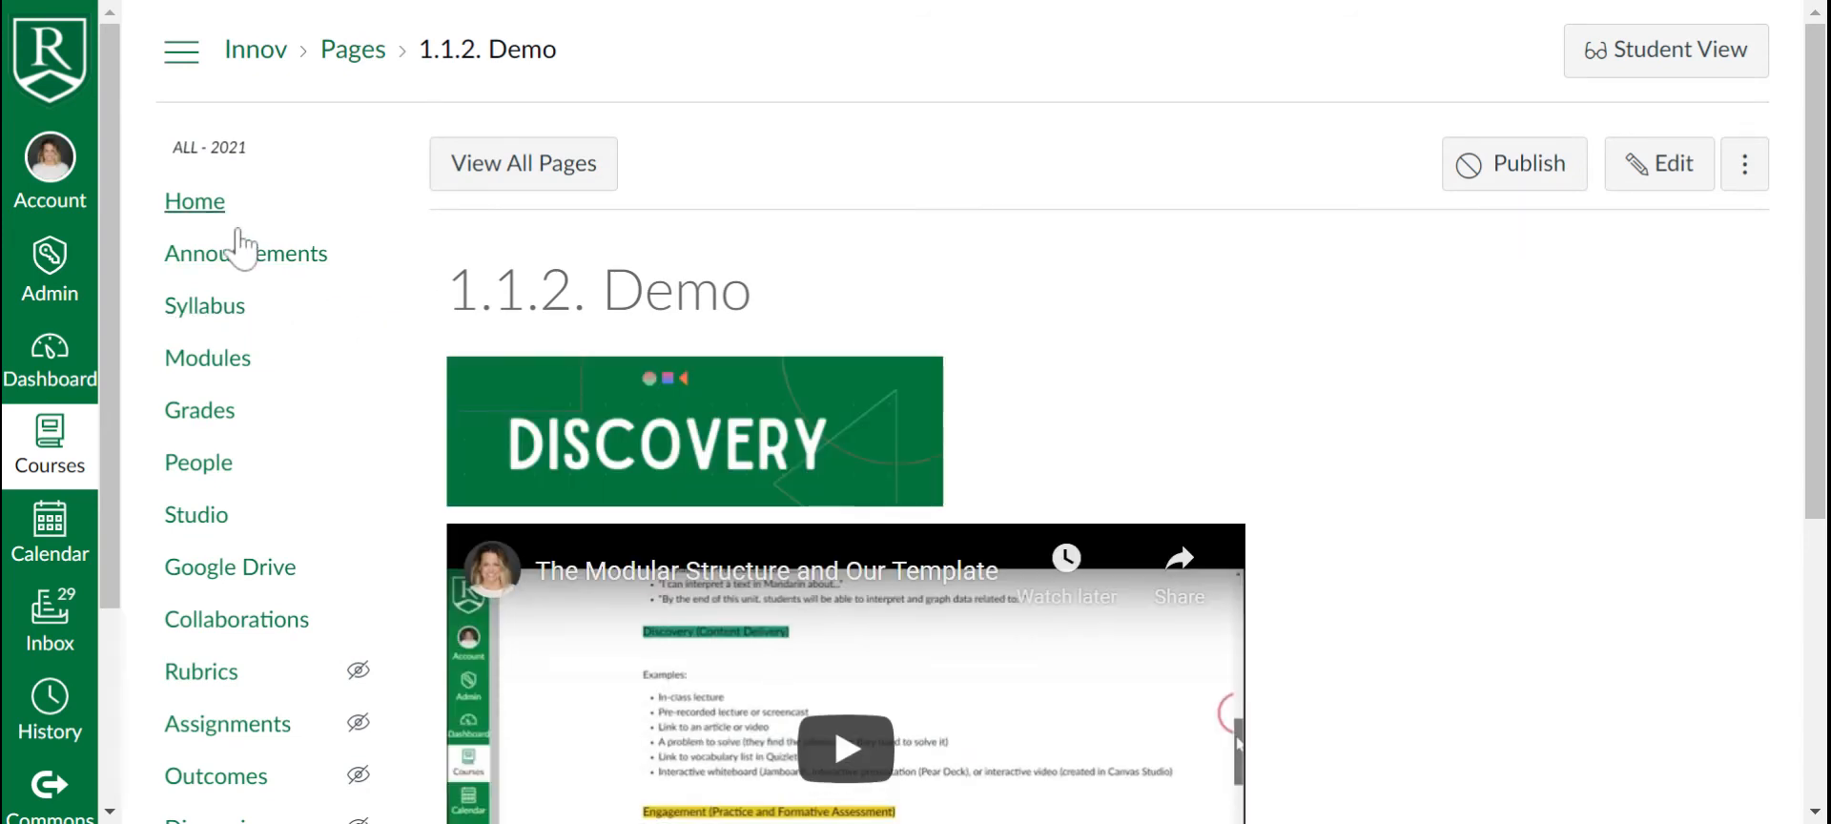
Step: In the course modules, rename the Getting Started discussion in the Demo module as "1.1.1. Getting Started"
left_click(238, 372)
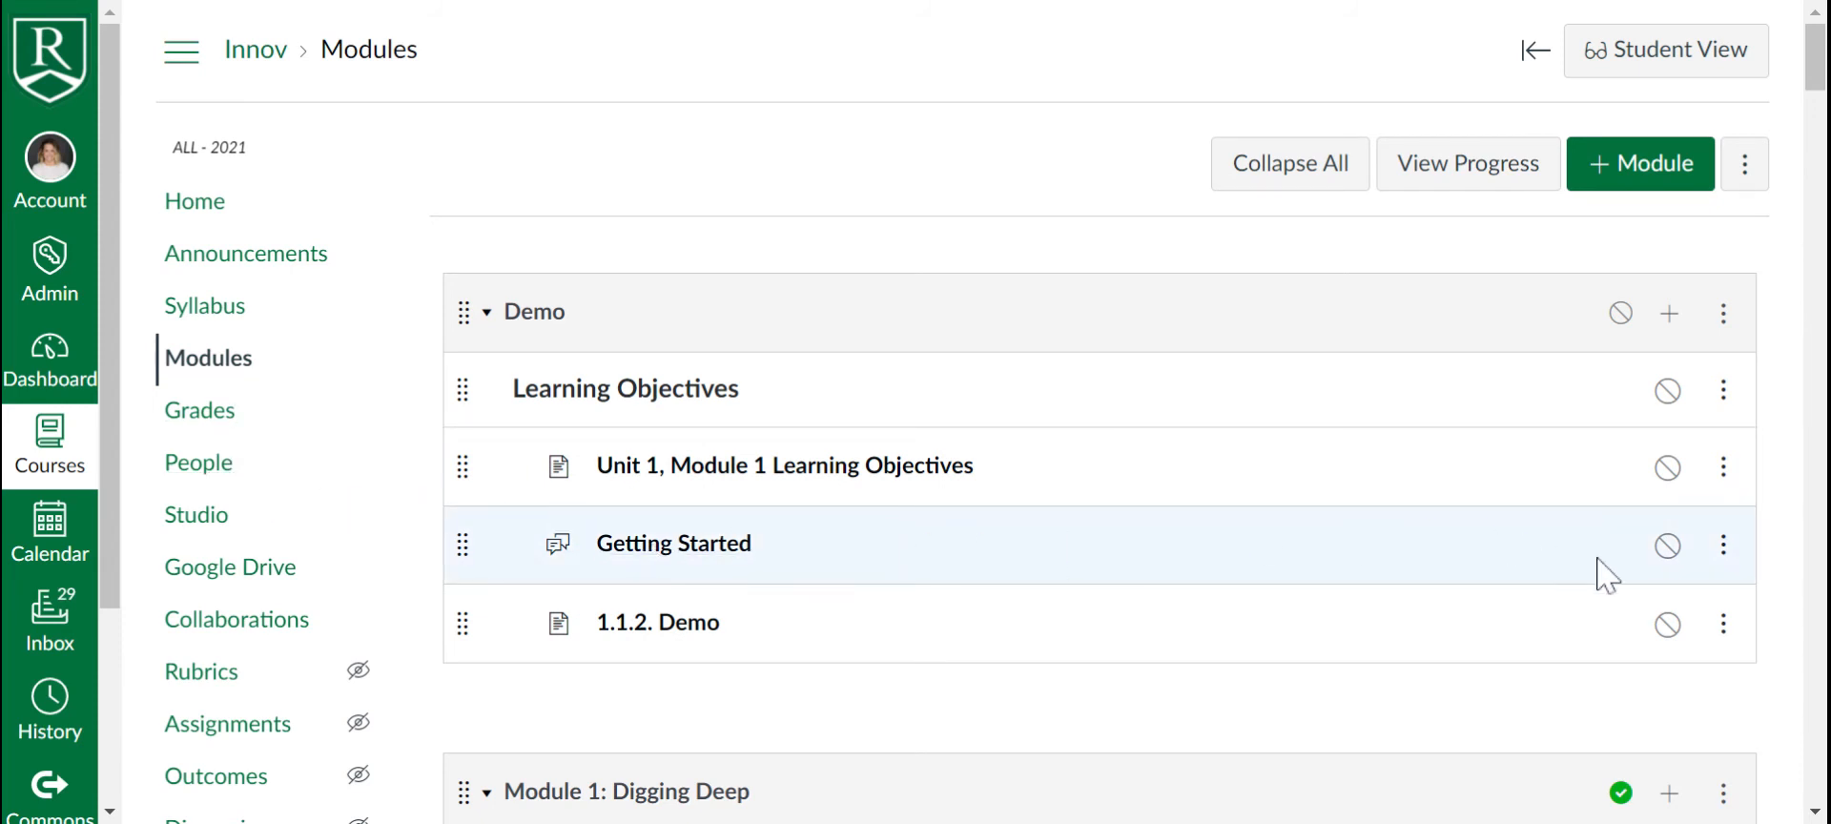
left_click(1724, 551)
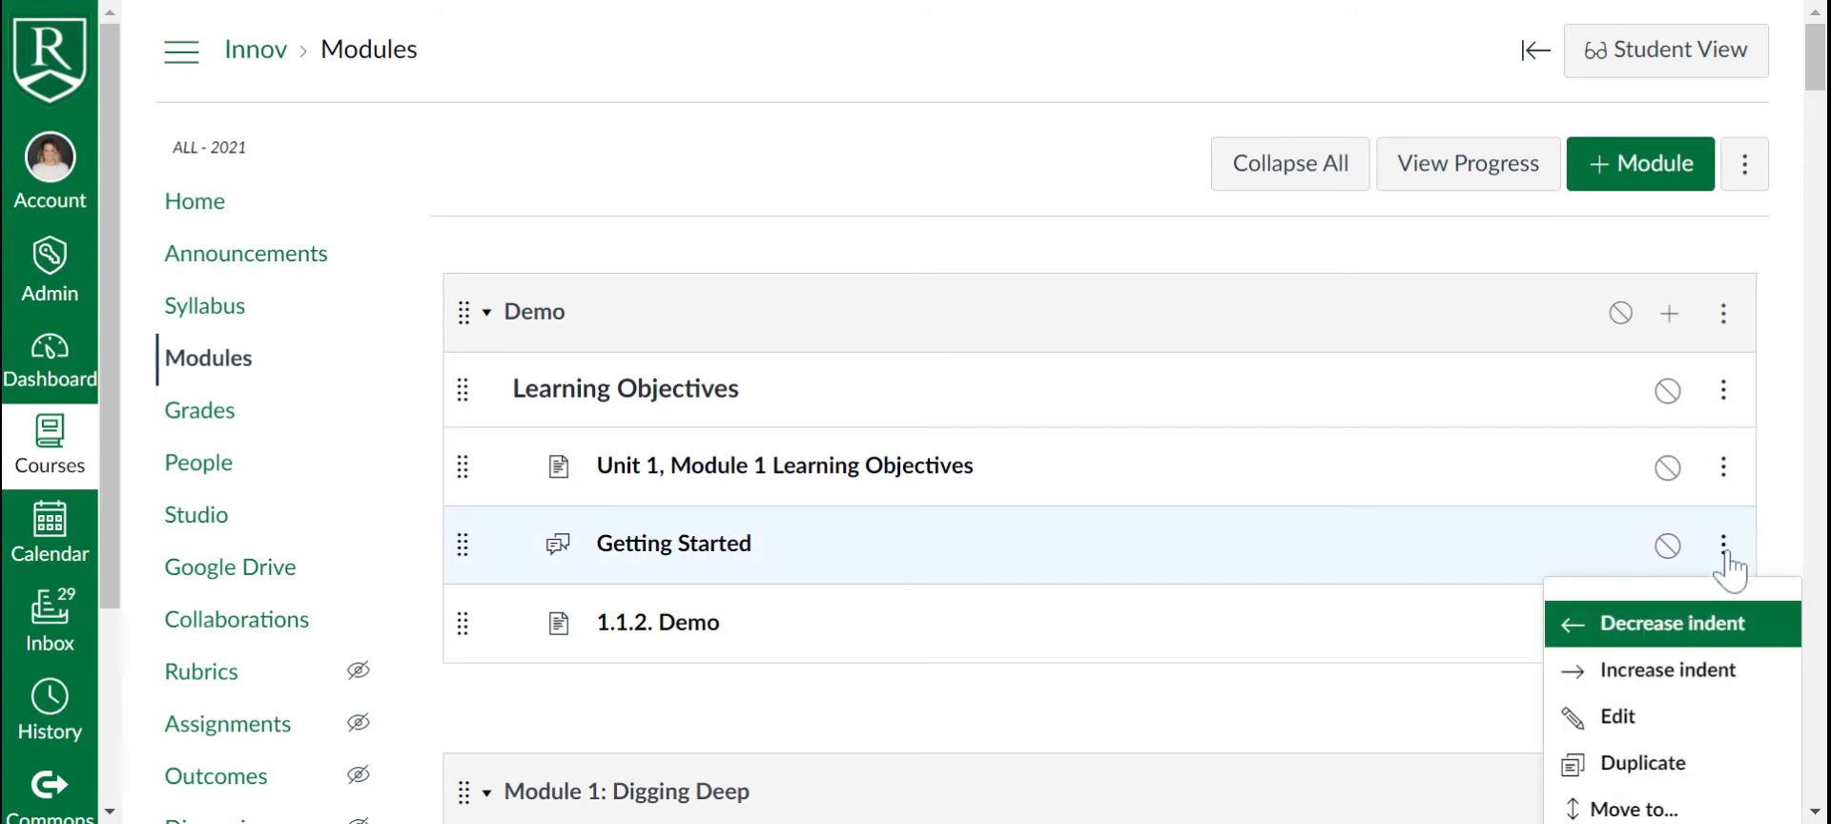
left_click(1684, 717)
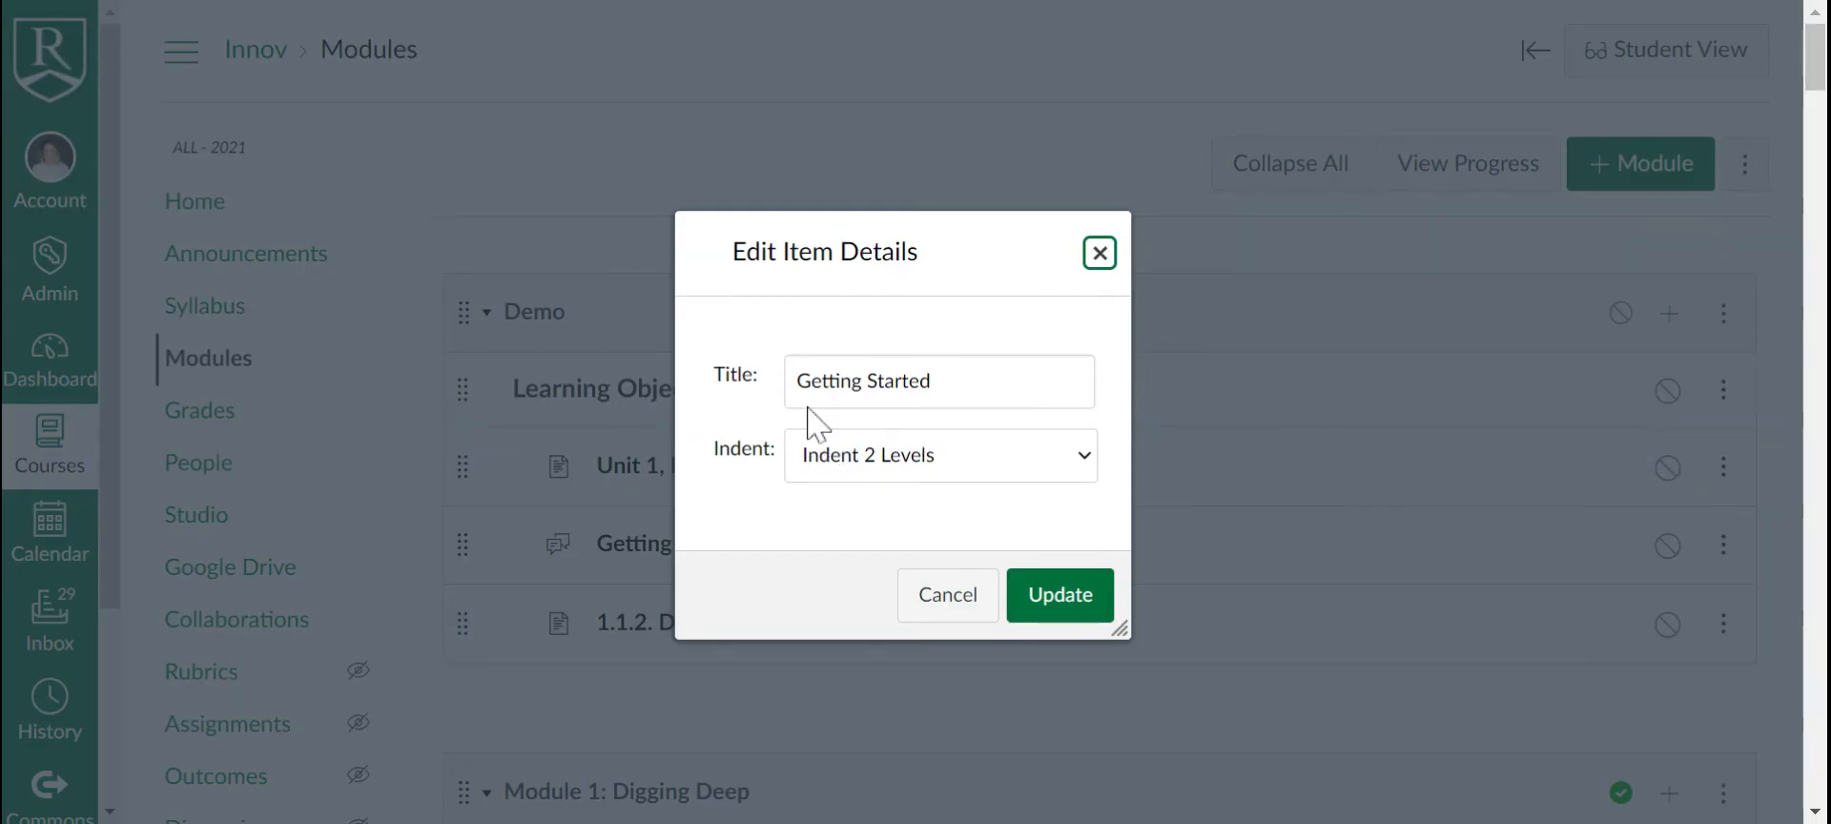
left_click(804, 378)
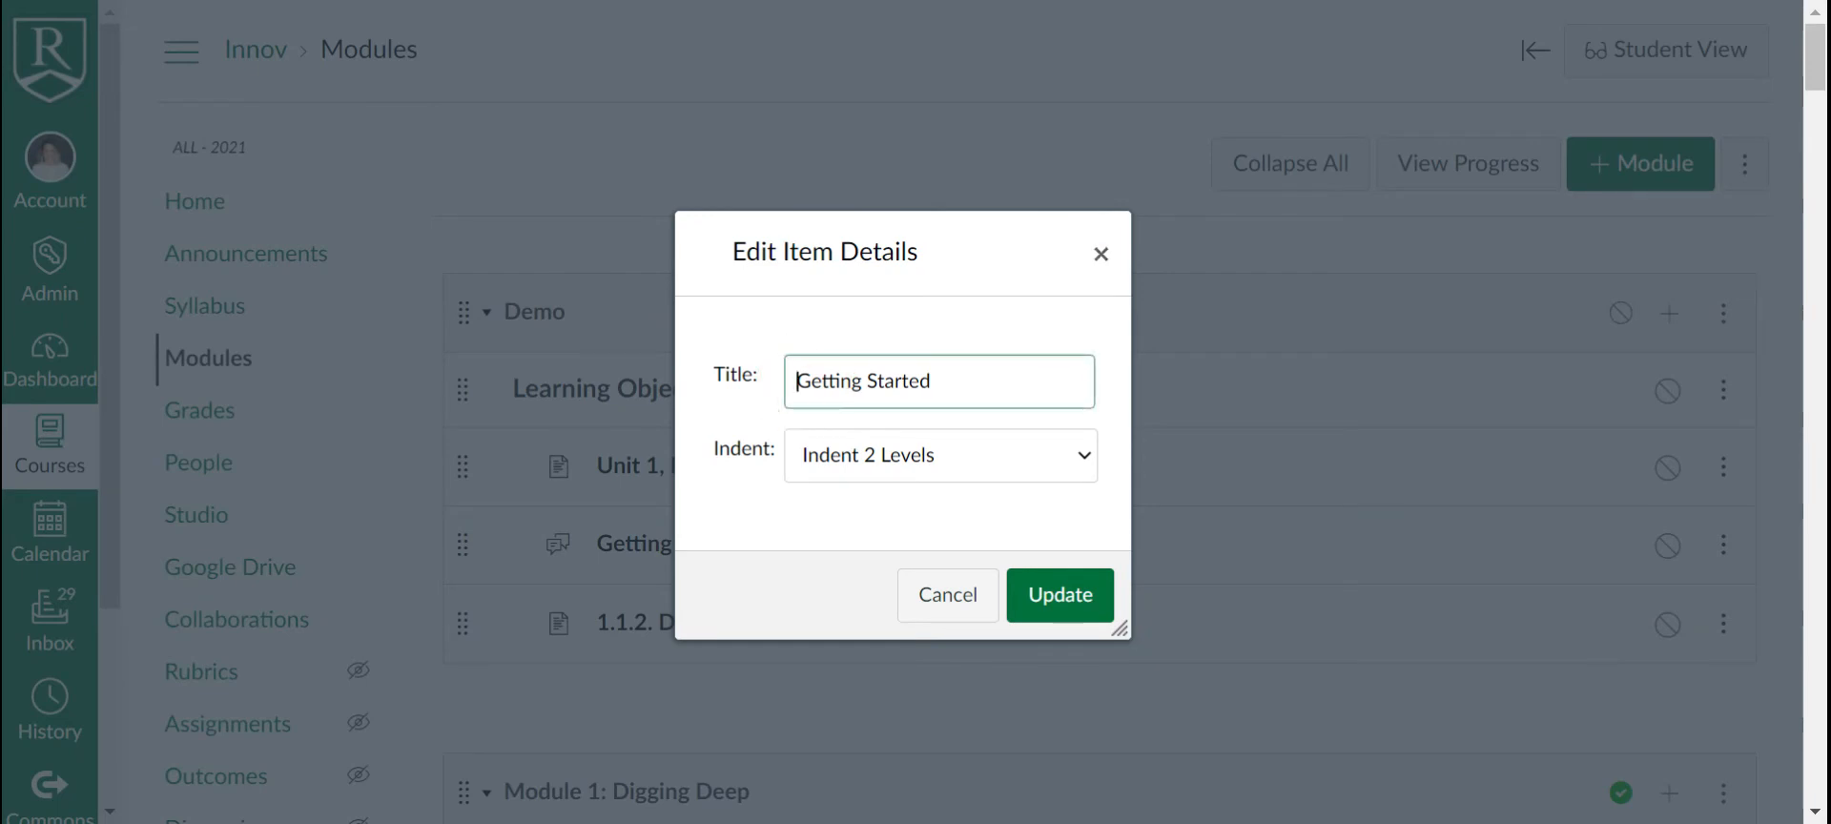
type("1.1.1")
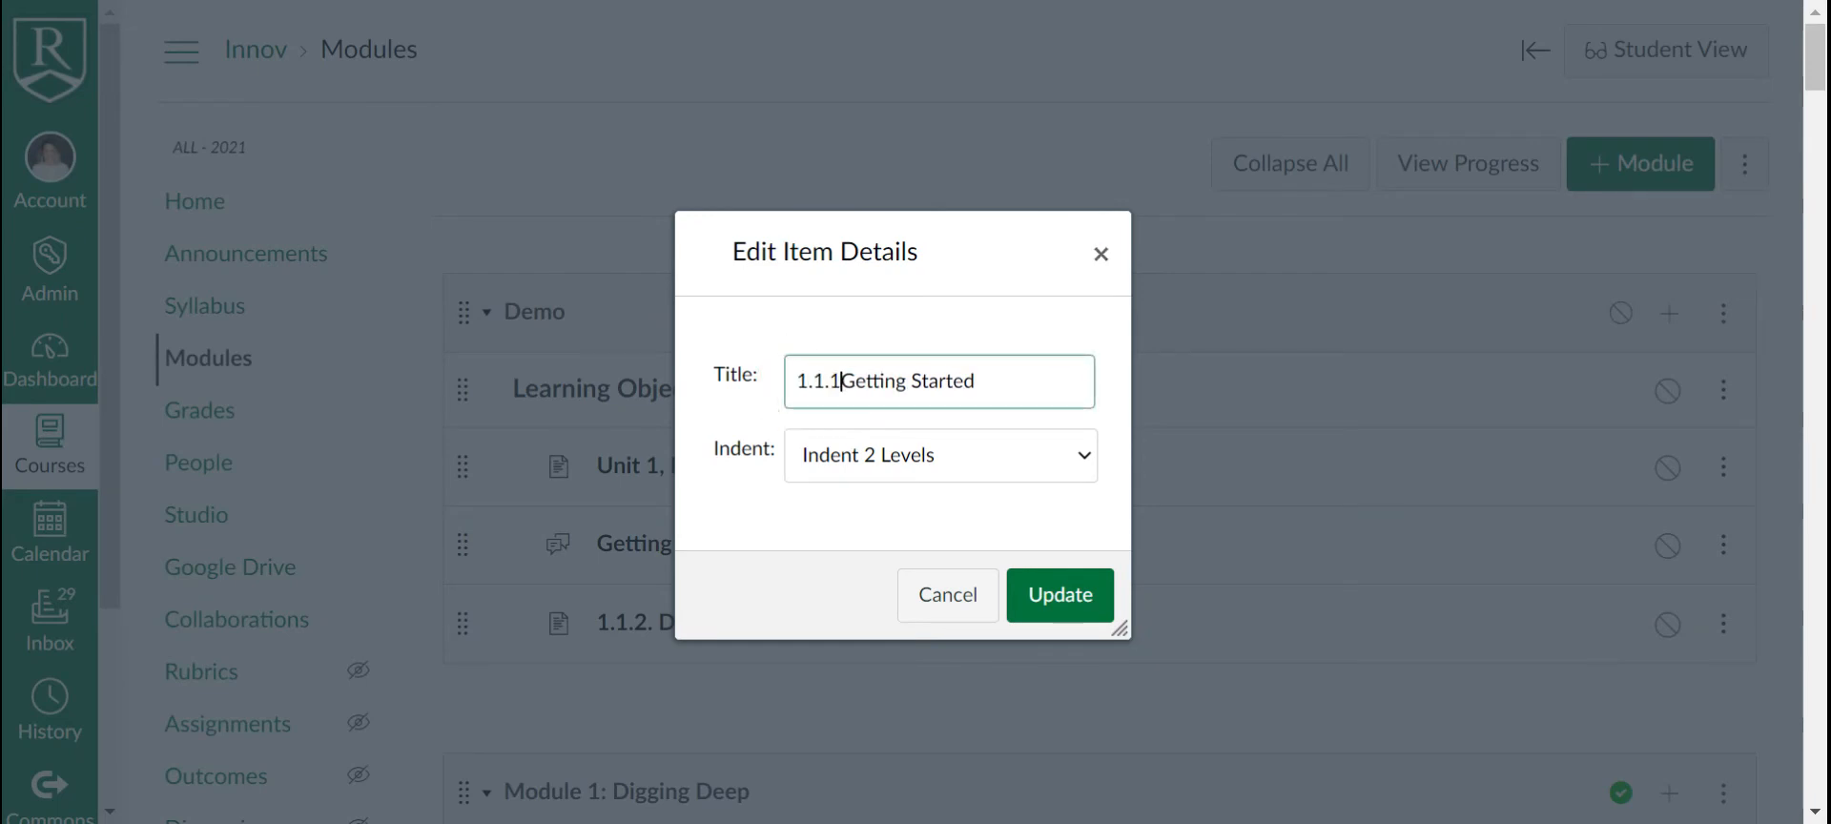
type(".")
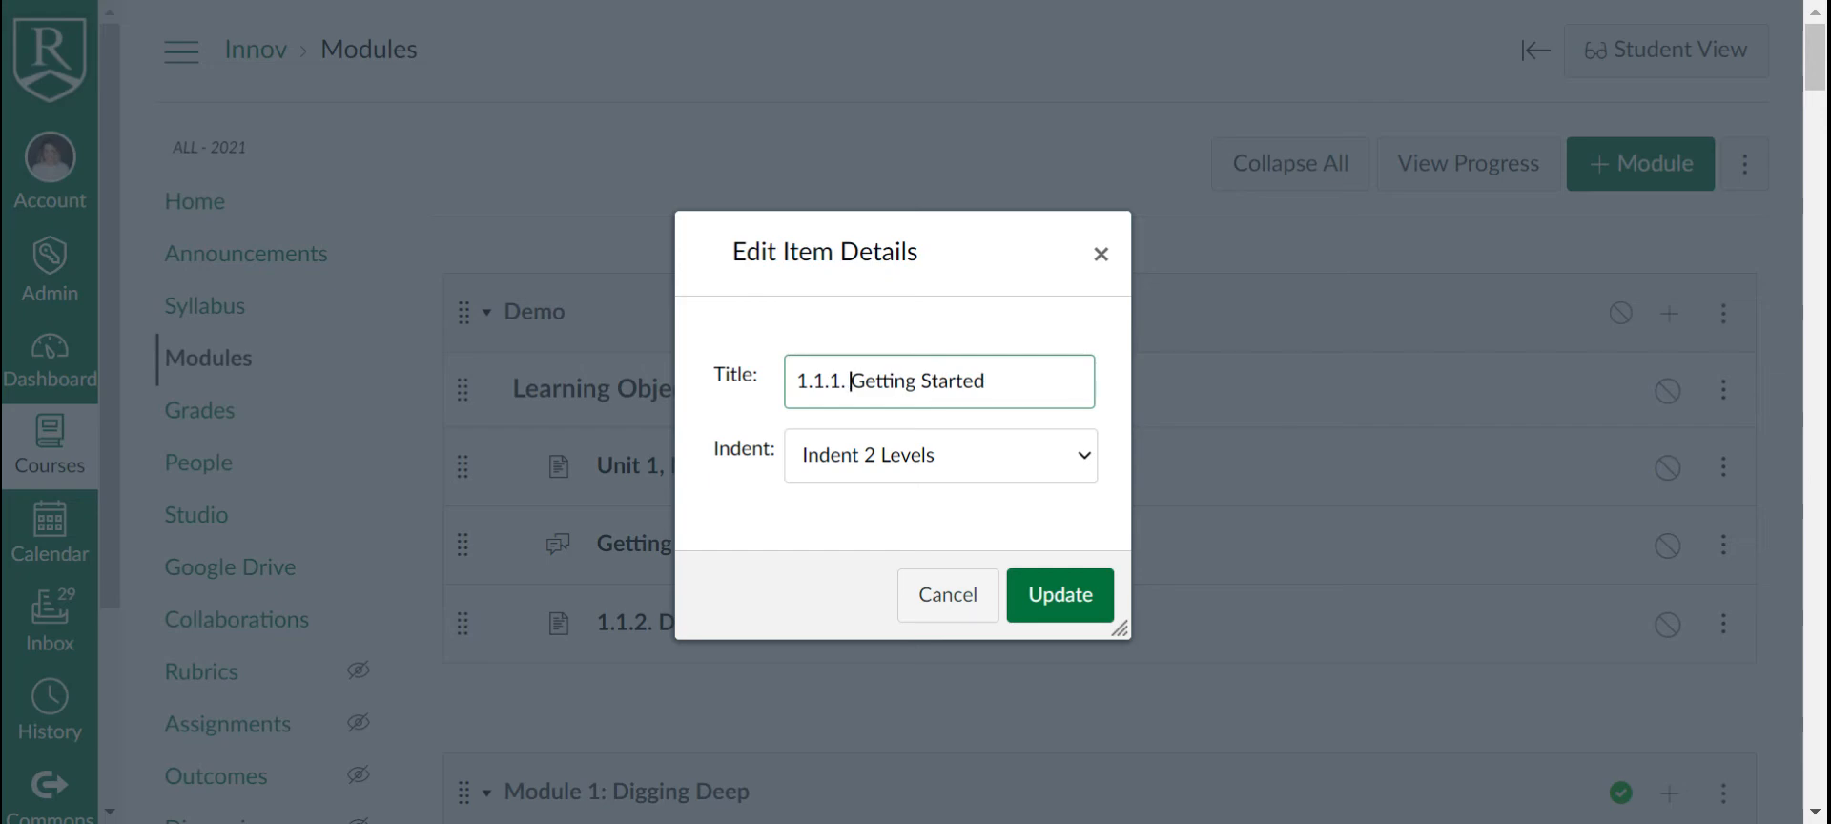
left_click(1075, 602)
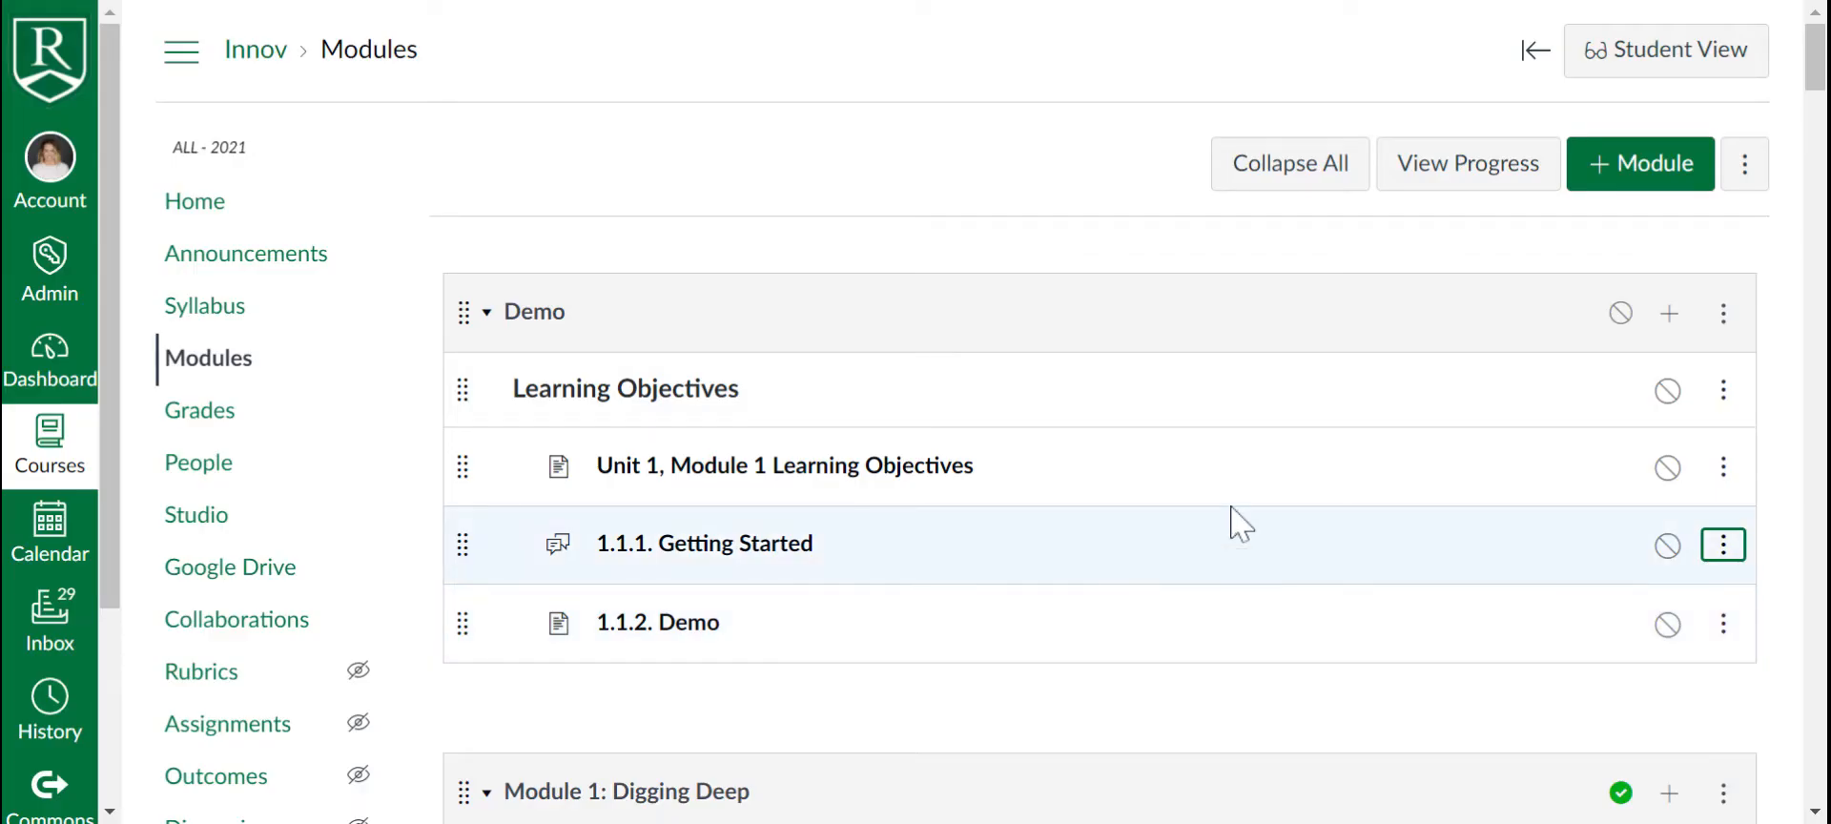
Step: Create a new assignment named "Demo assignment" in the Demo module, indented 2 levels
left_click(1671, 307)
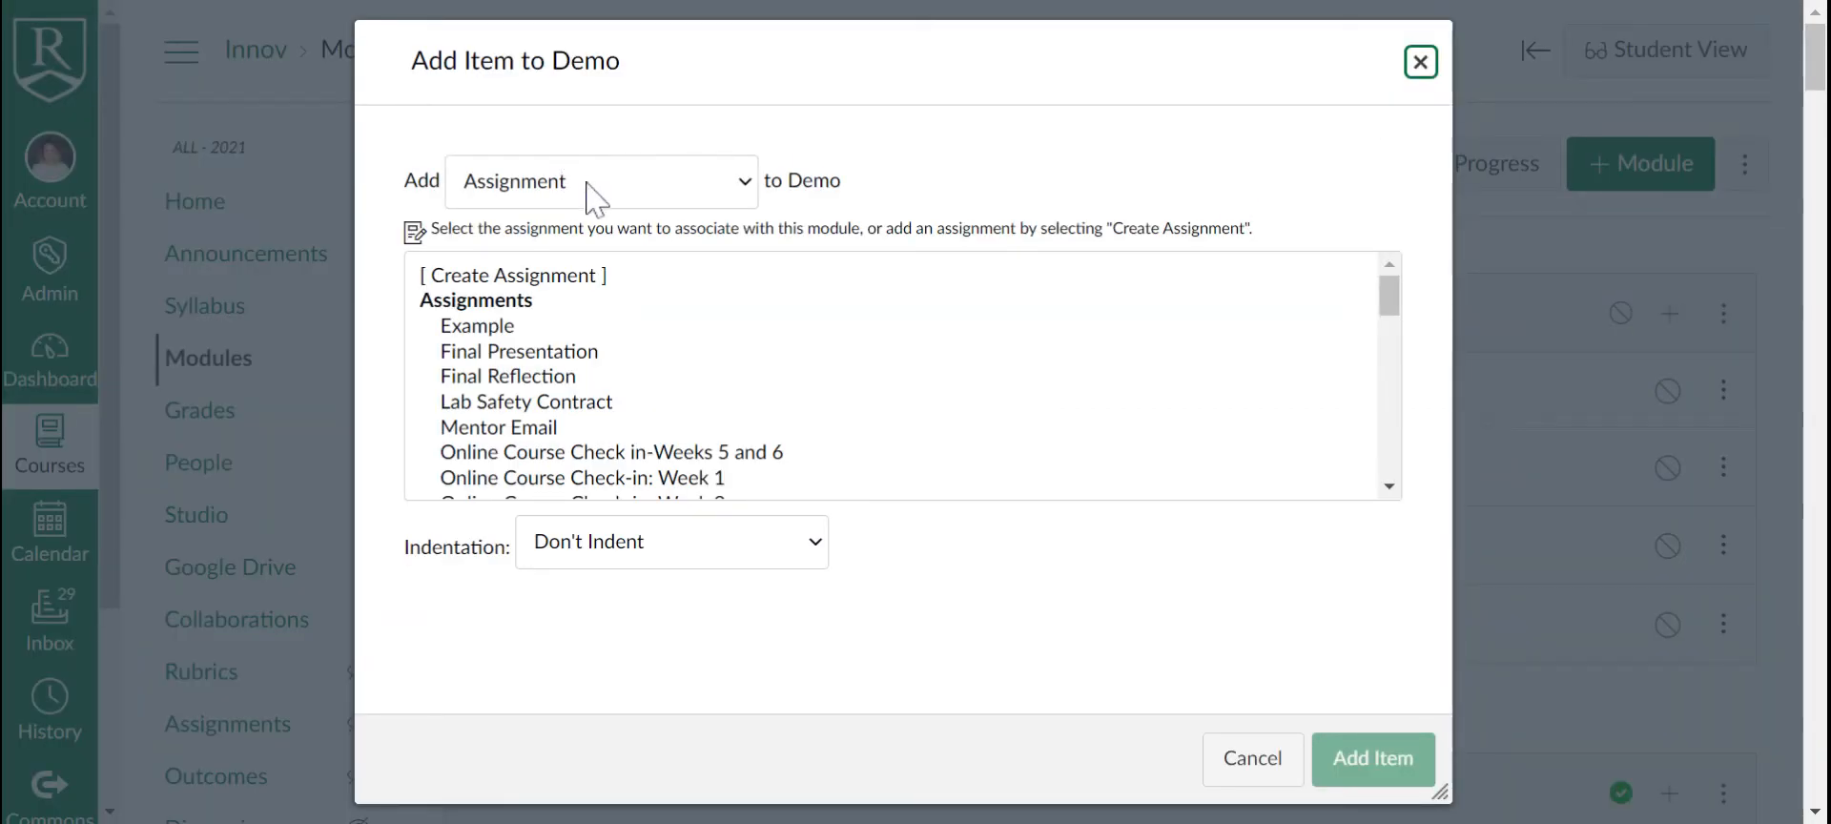
left_click(572, 276)
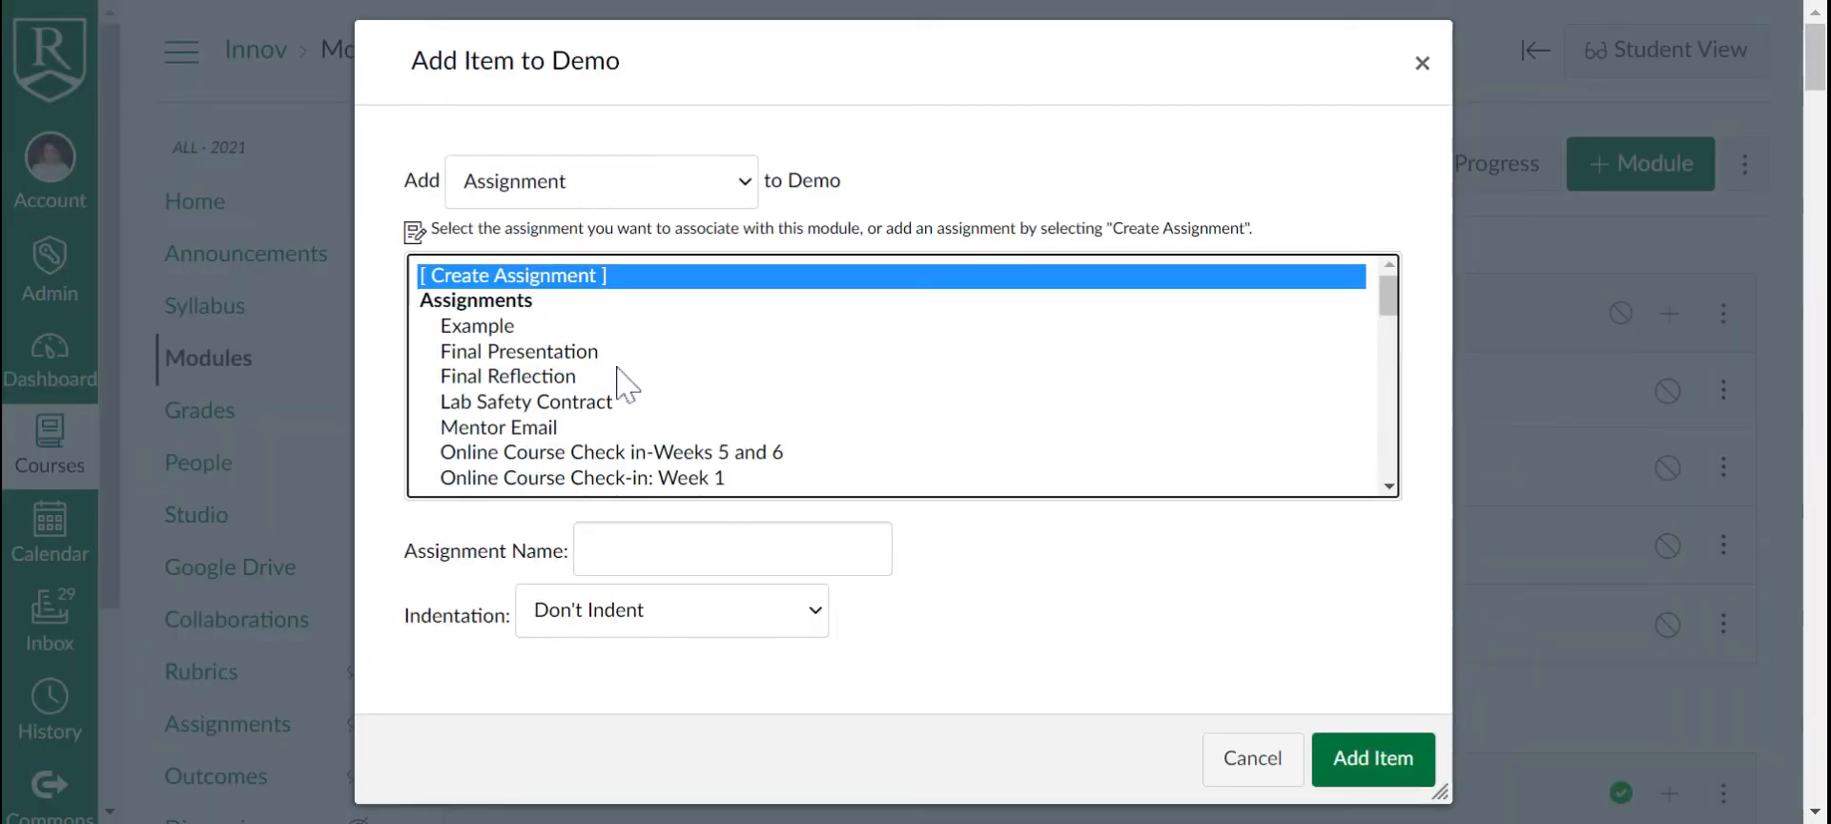
left_click(642, 550)
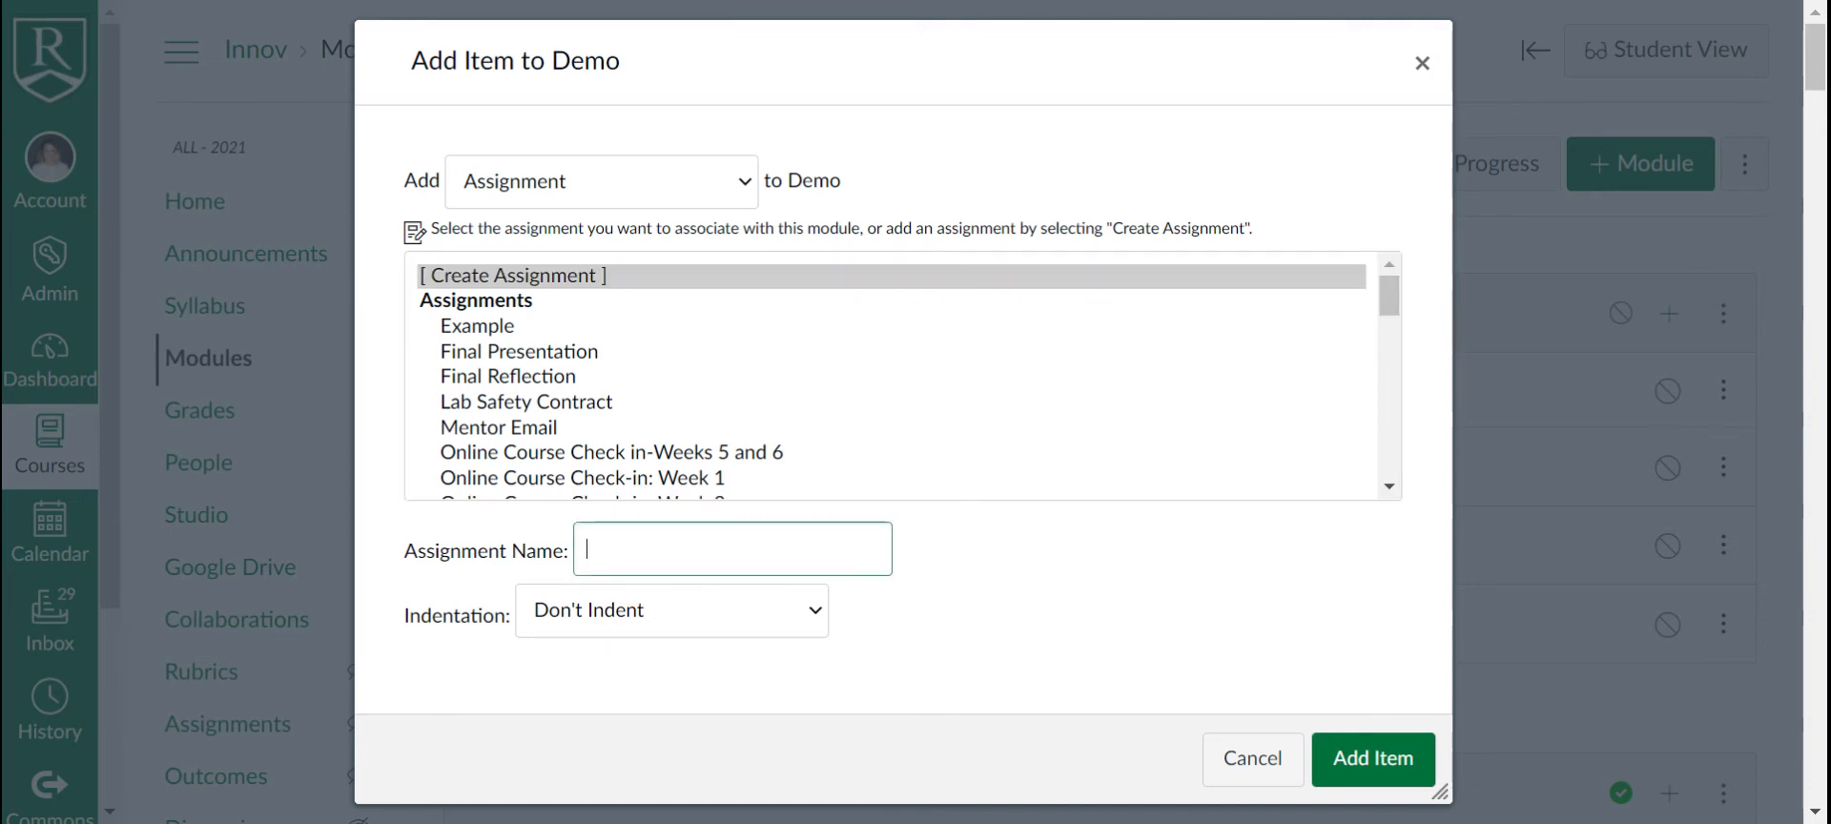
type("Demo assignment")
left_click(655, 618)
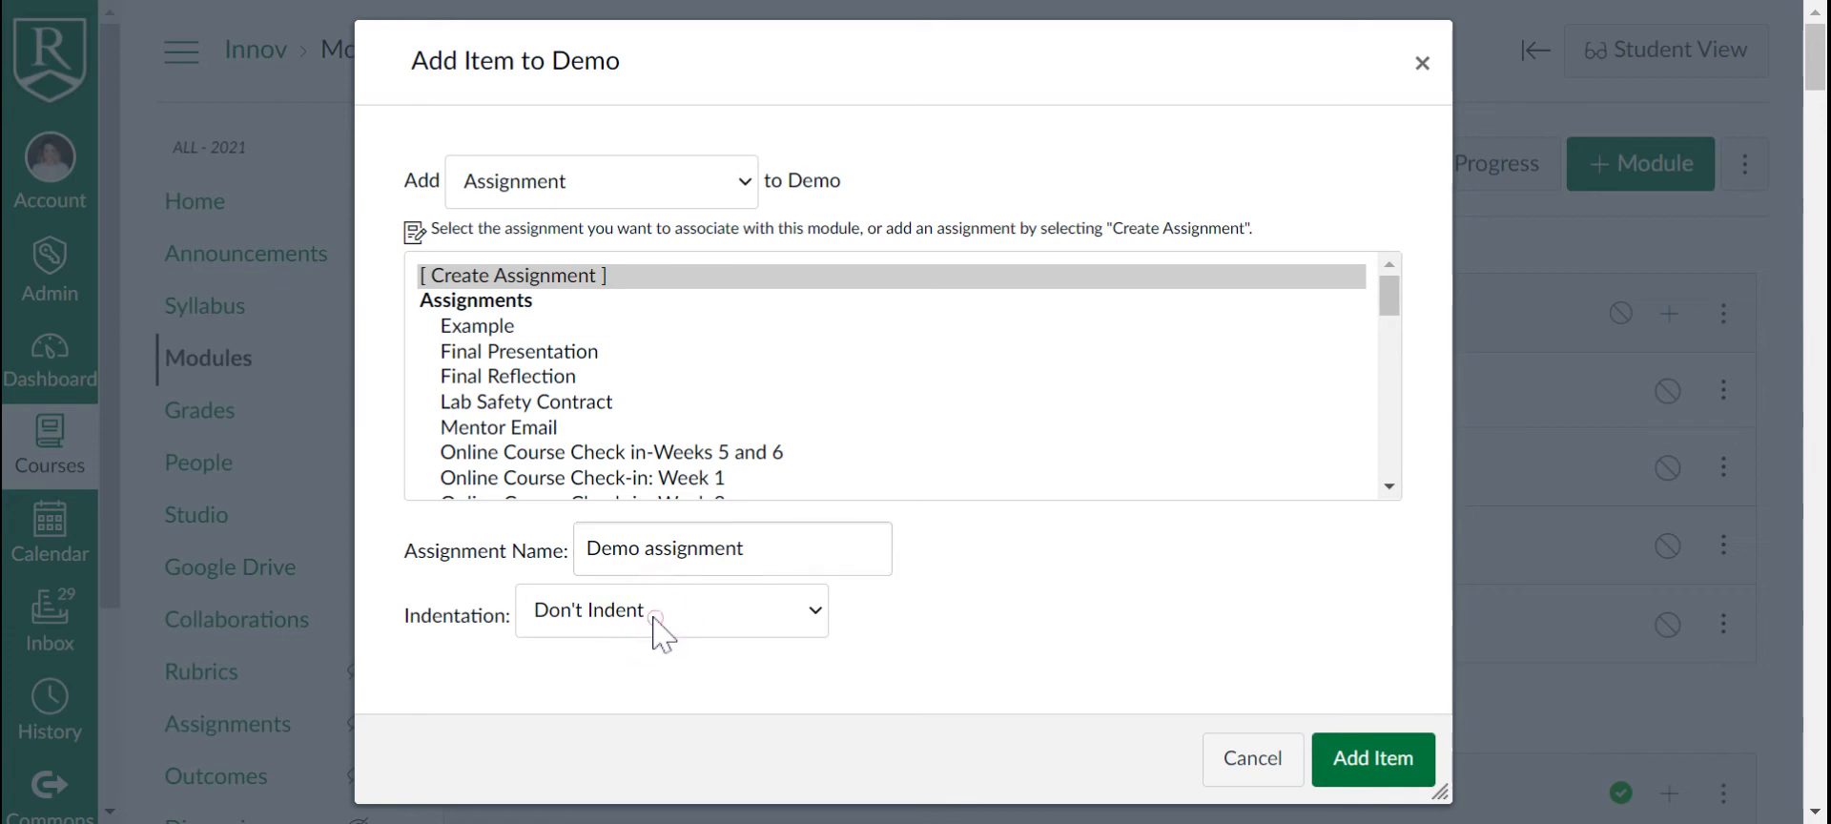
left_click(661, 707)
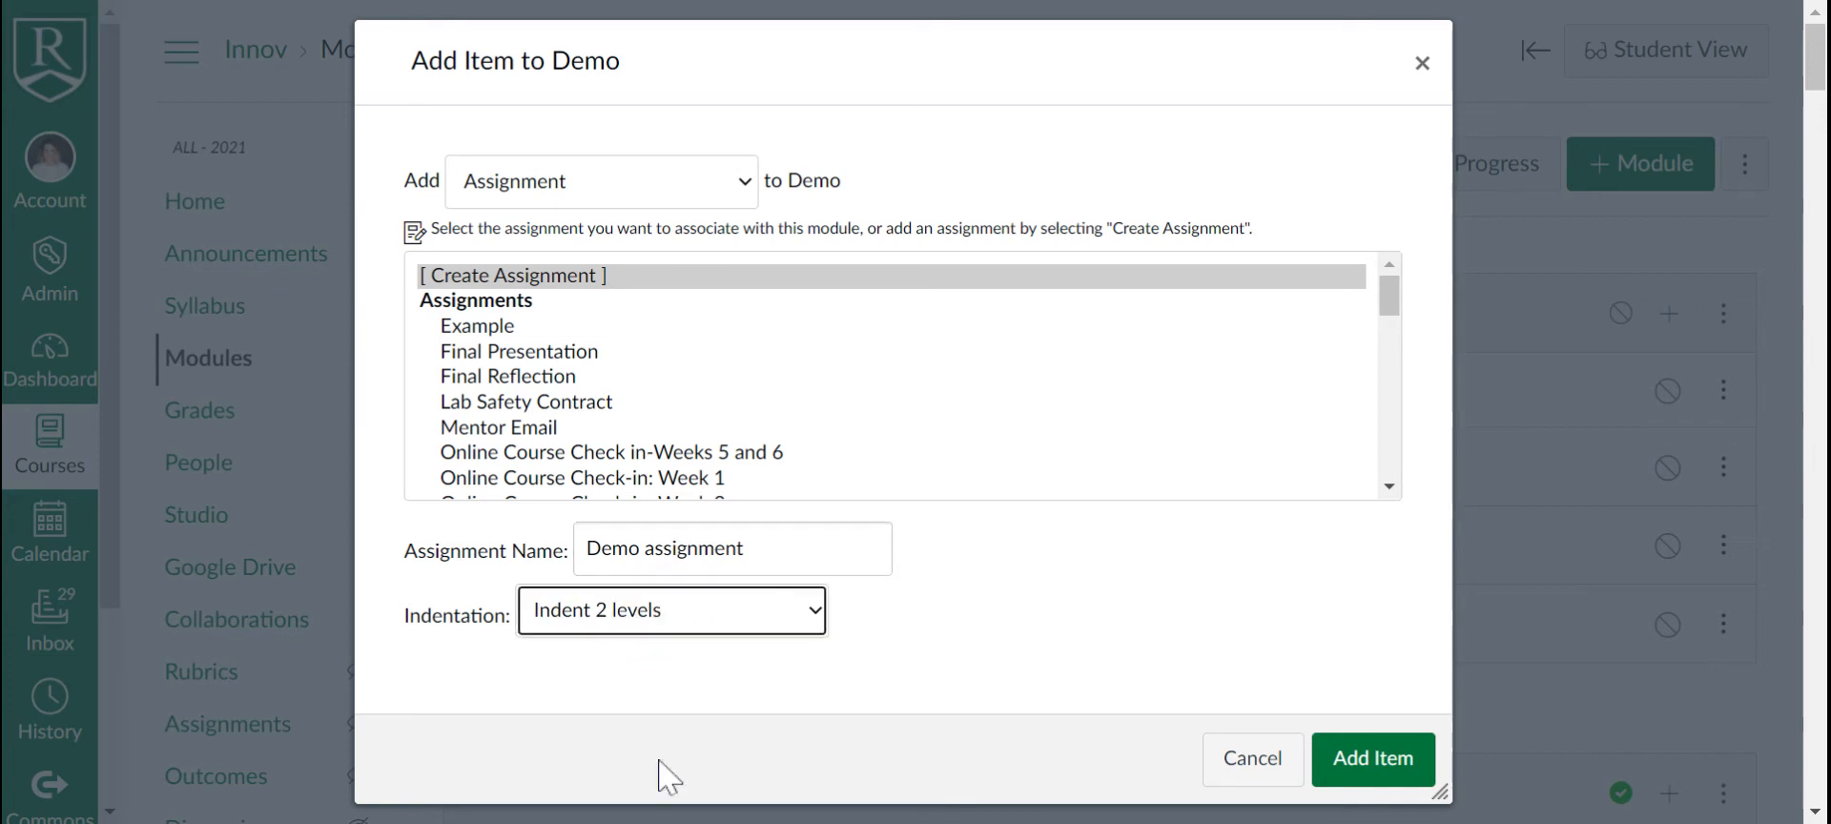
left_click(1378, 765)
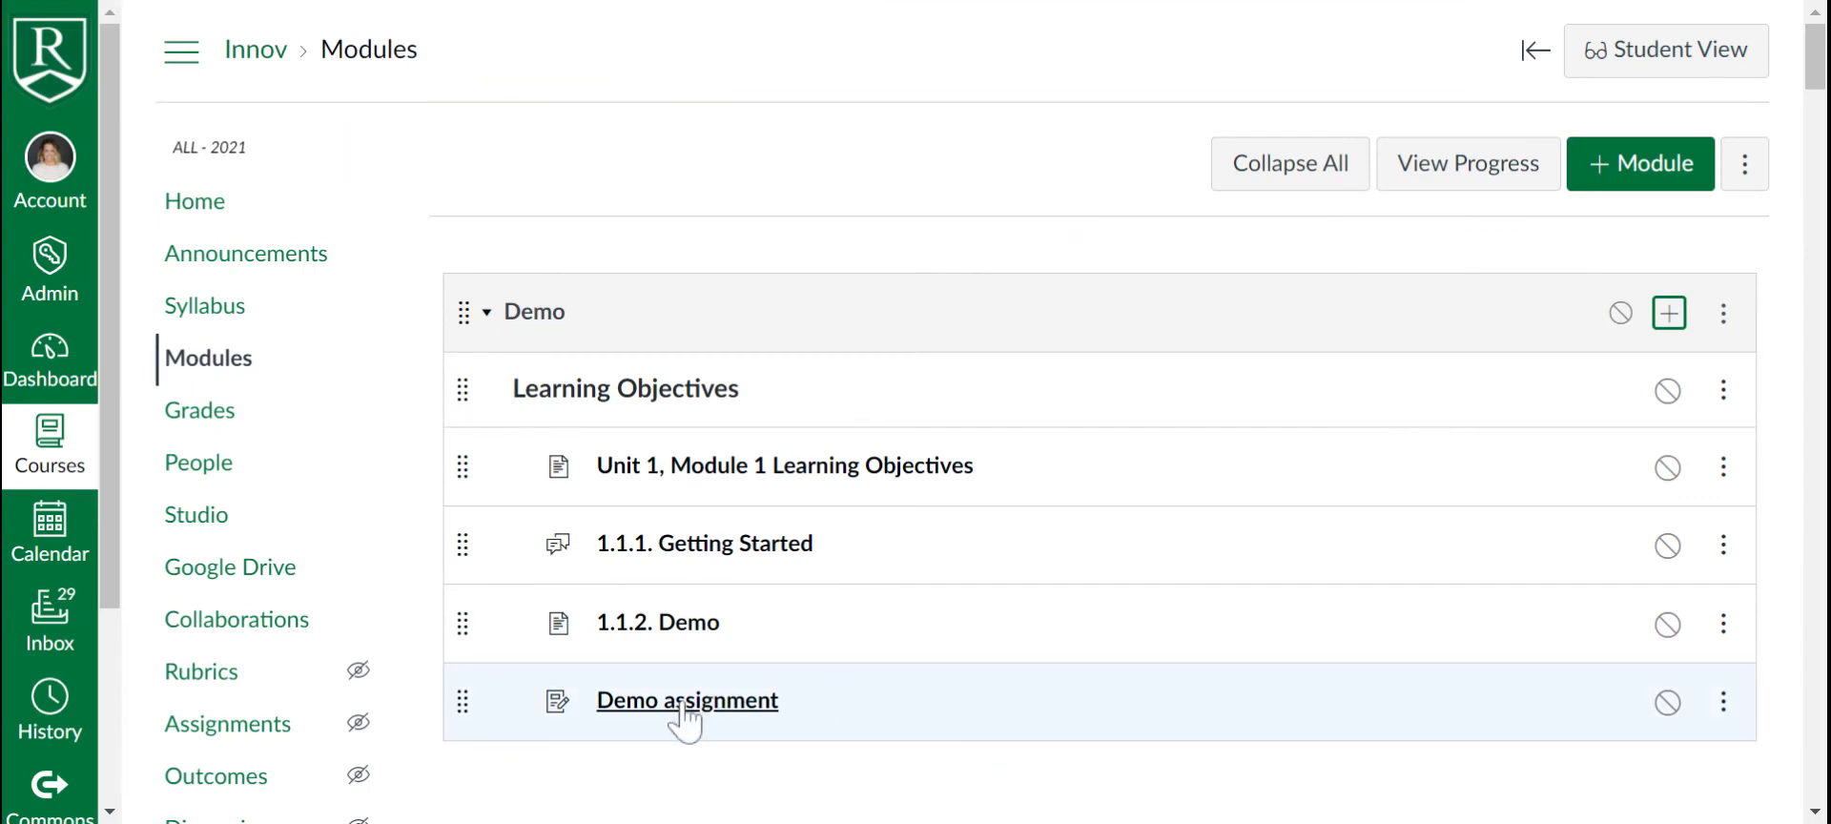
Step: Rename the Demo assignment item in the Demo module as "1.1.3. Demo assignment"
mouse_move(462, 701)
left_mouse_down()
mouse_move(463, 615)
mouse_move(462, 748)
mouse_move(450, 671)
mouse_move(450, 693)
left_mouse_up()
left_click(1725, 706)
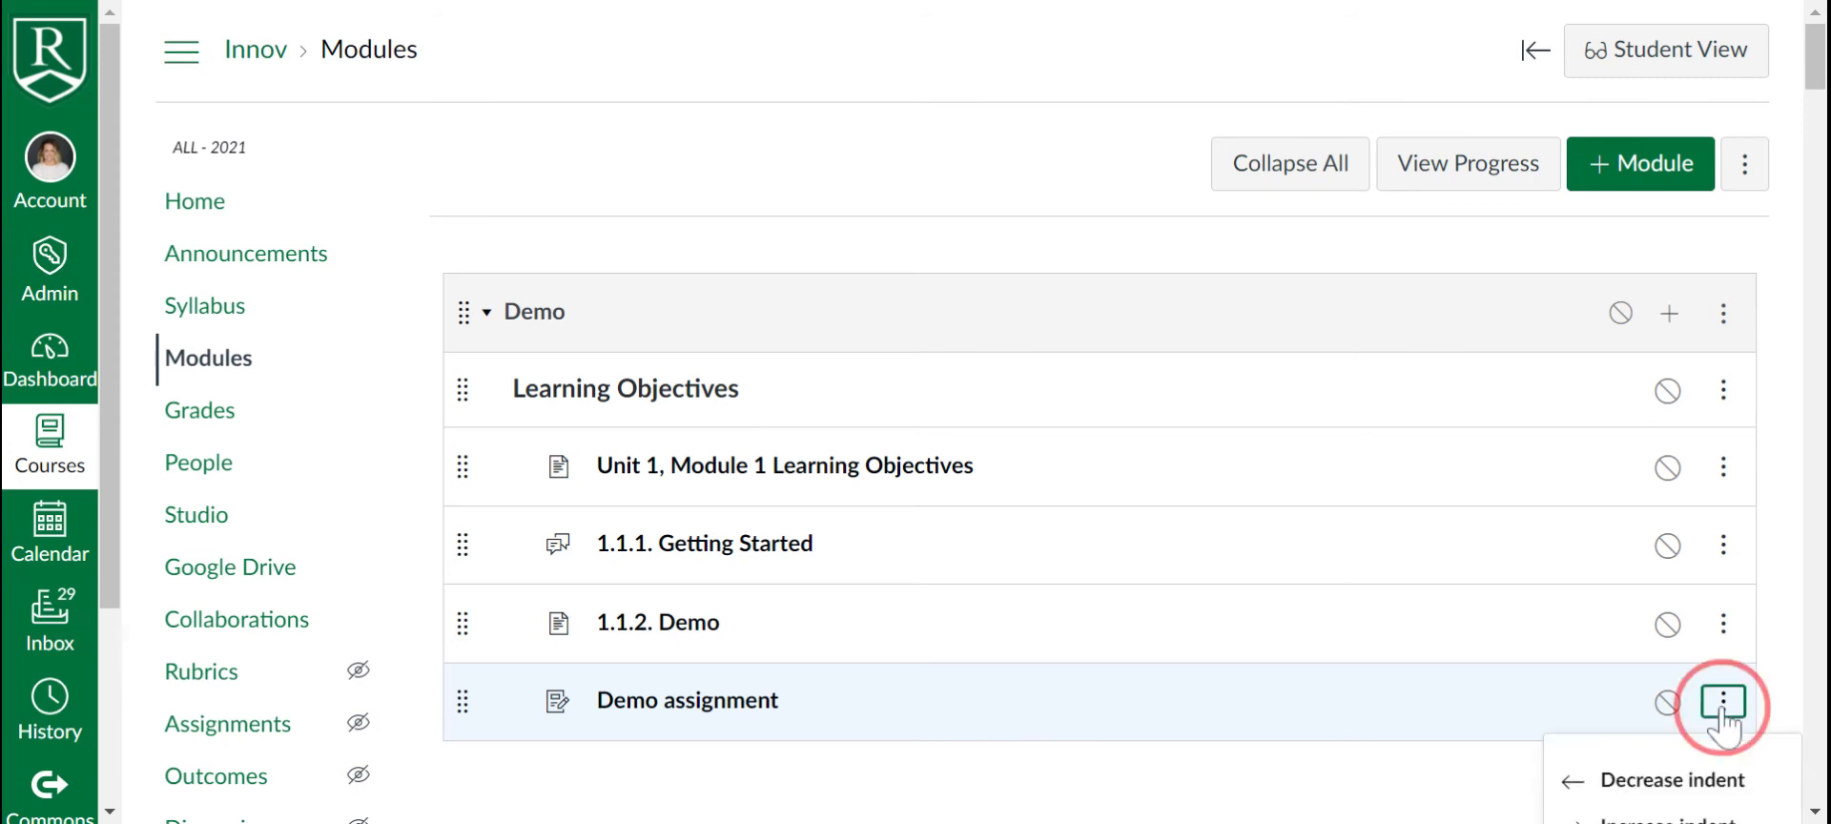
scroll(1688, 716, "down", 4)
left_click(1724, 345)
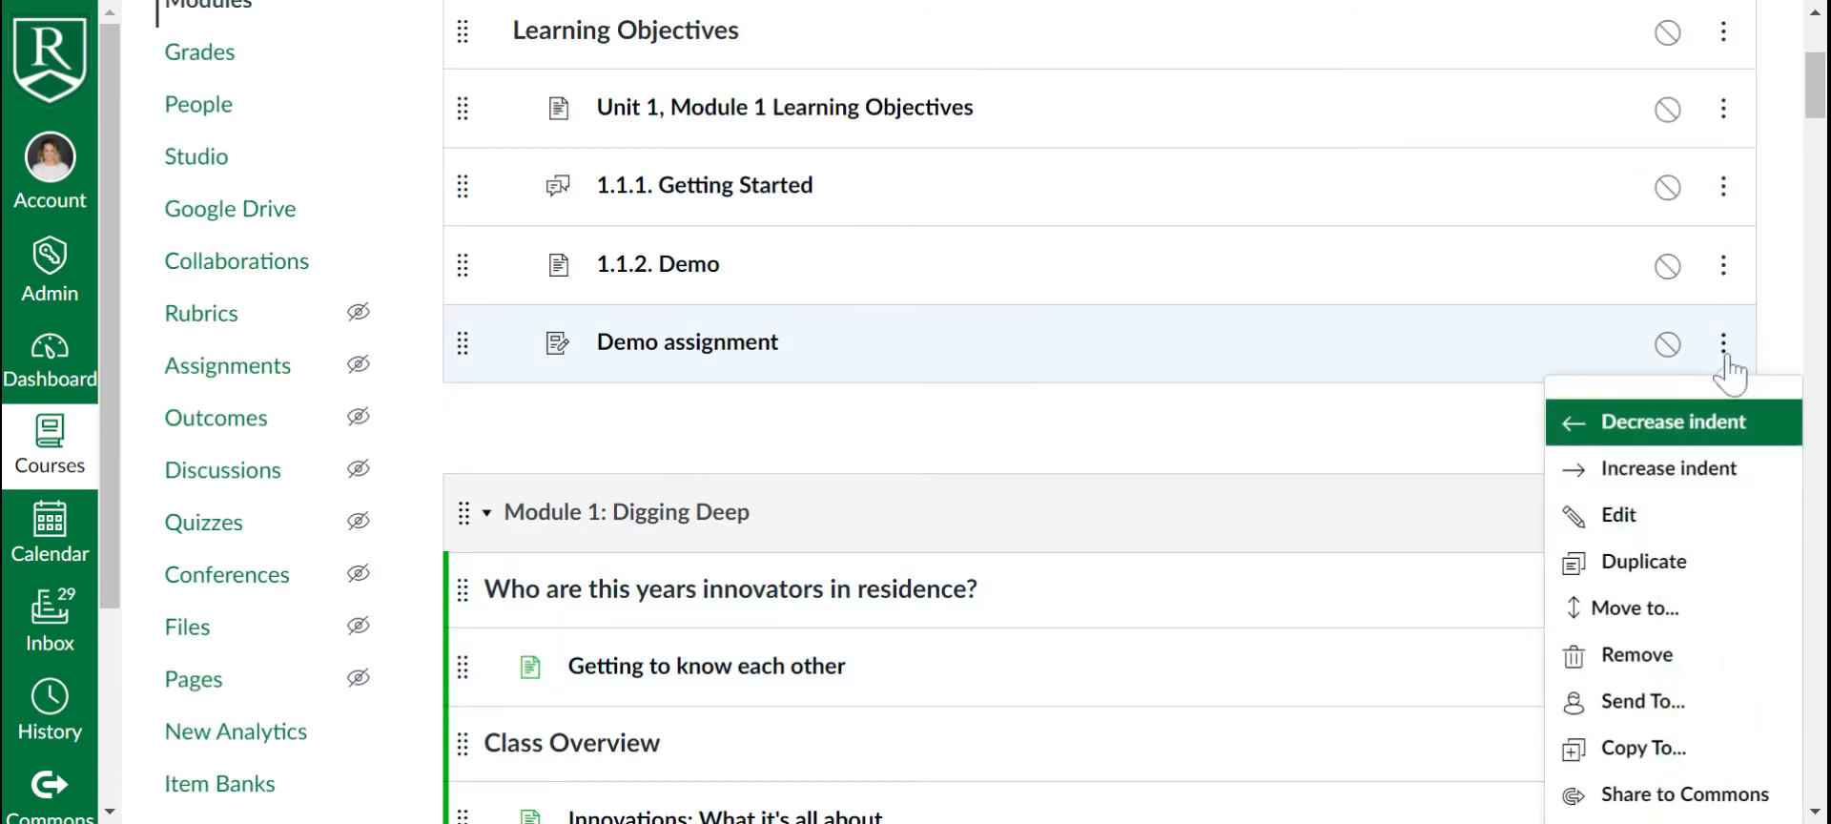
left_click(1659, 515)
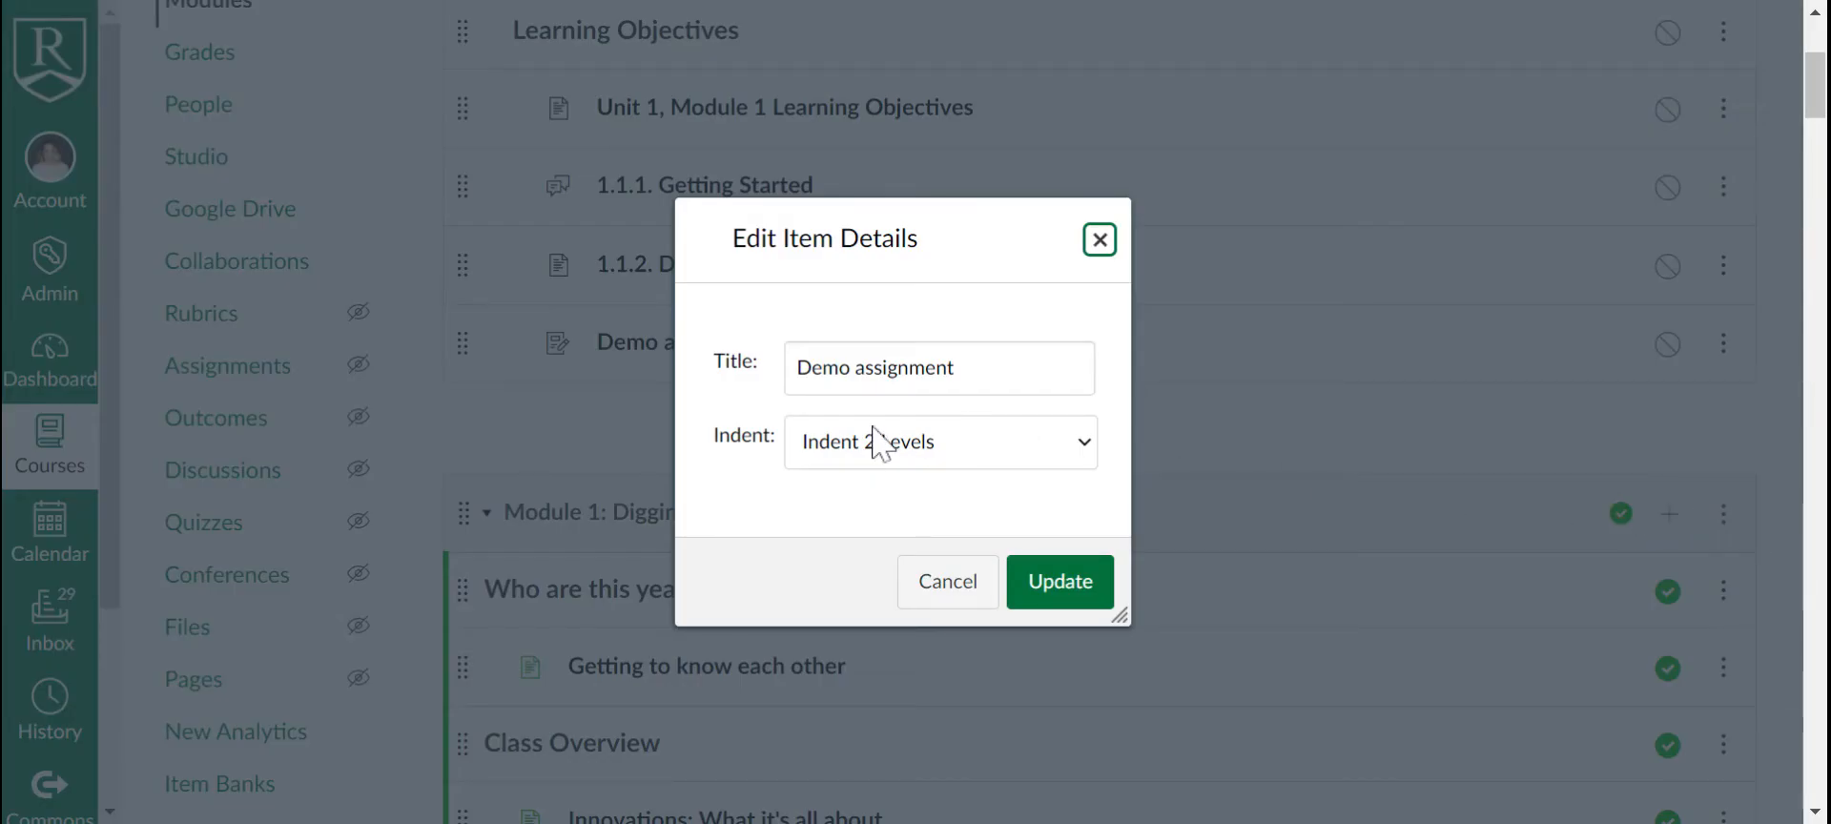
left_click(797, 368)
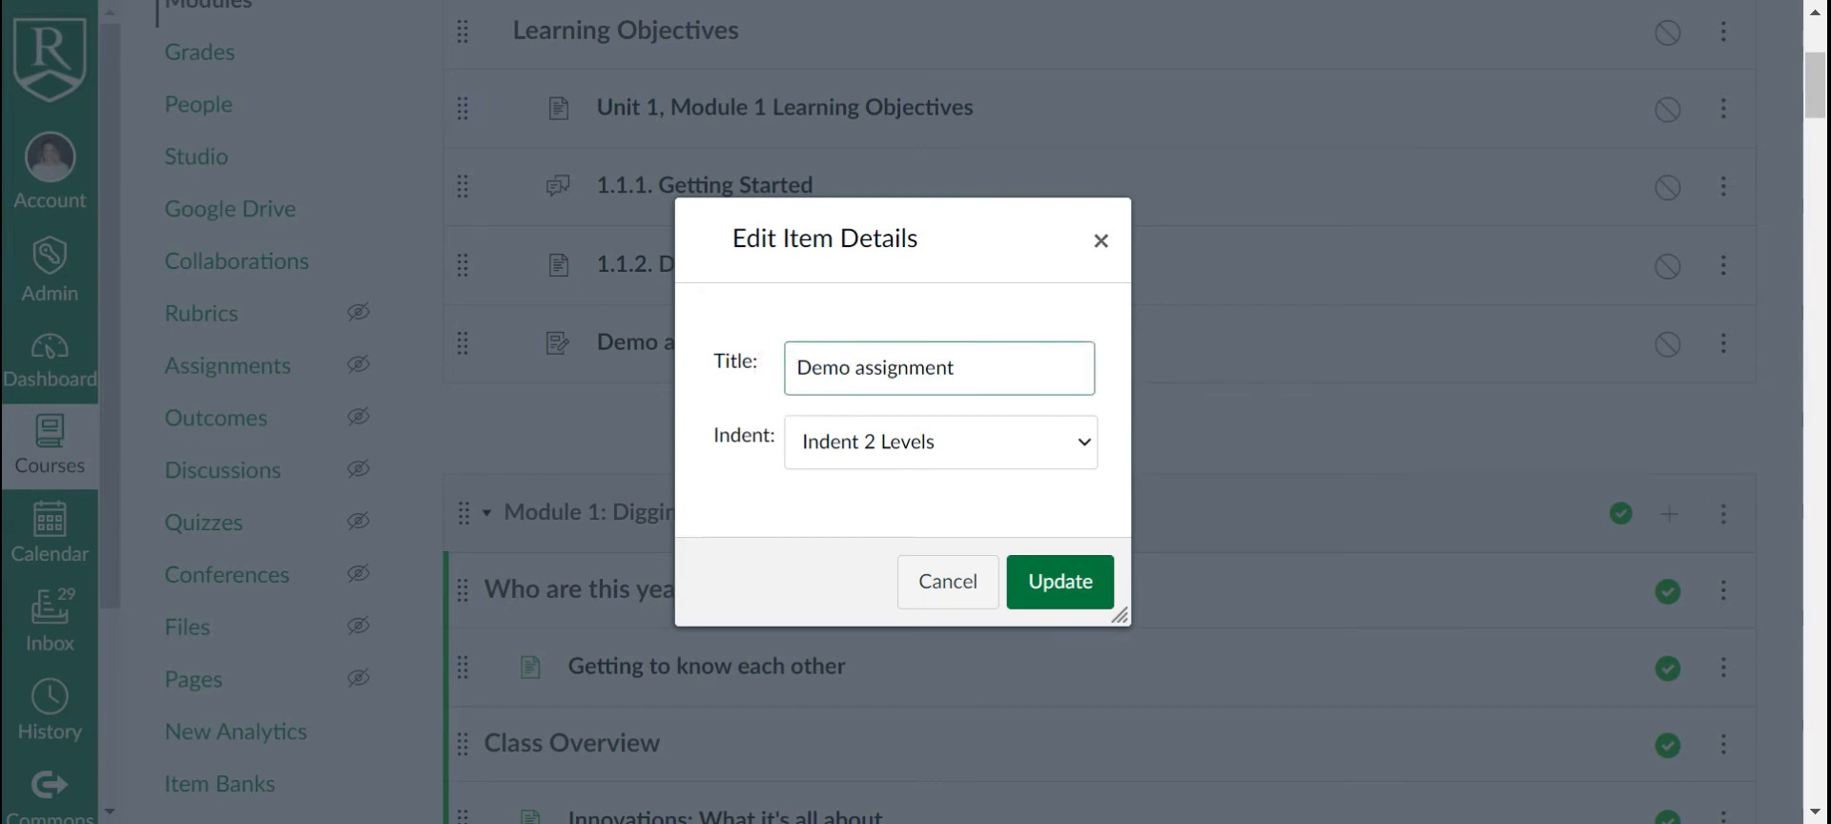
type("1.1")
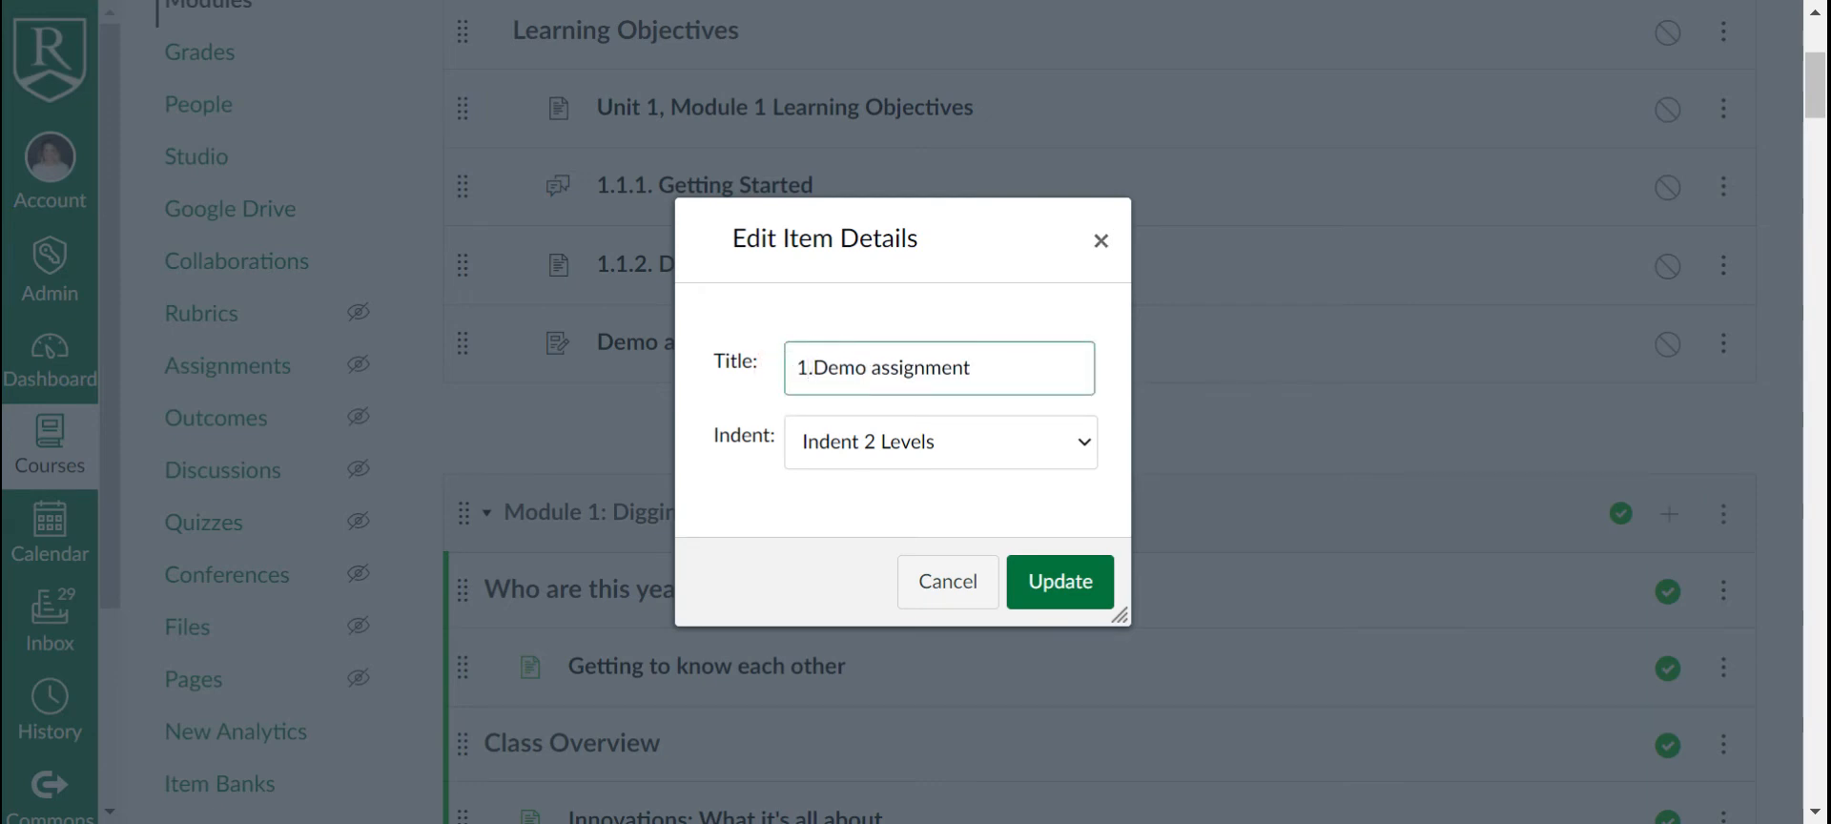
type(".")
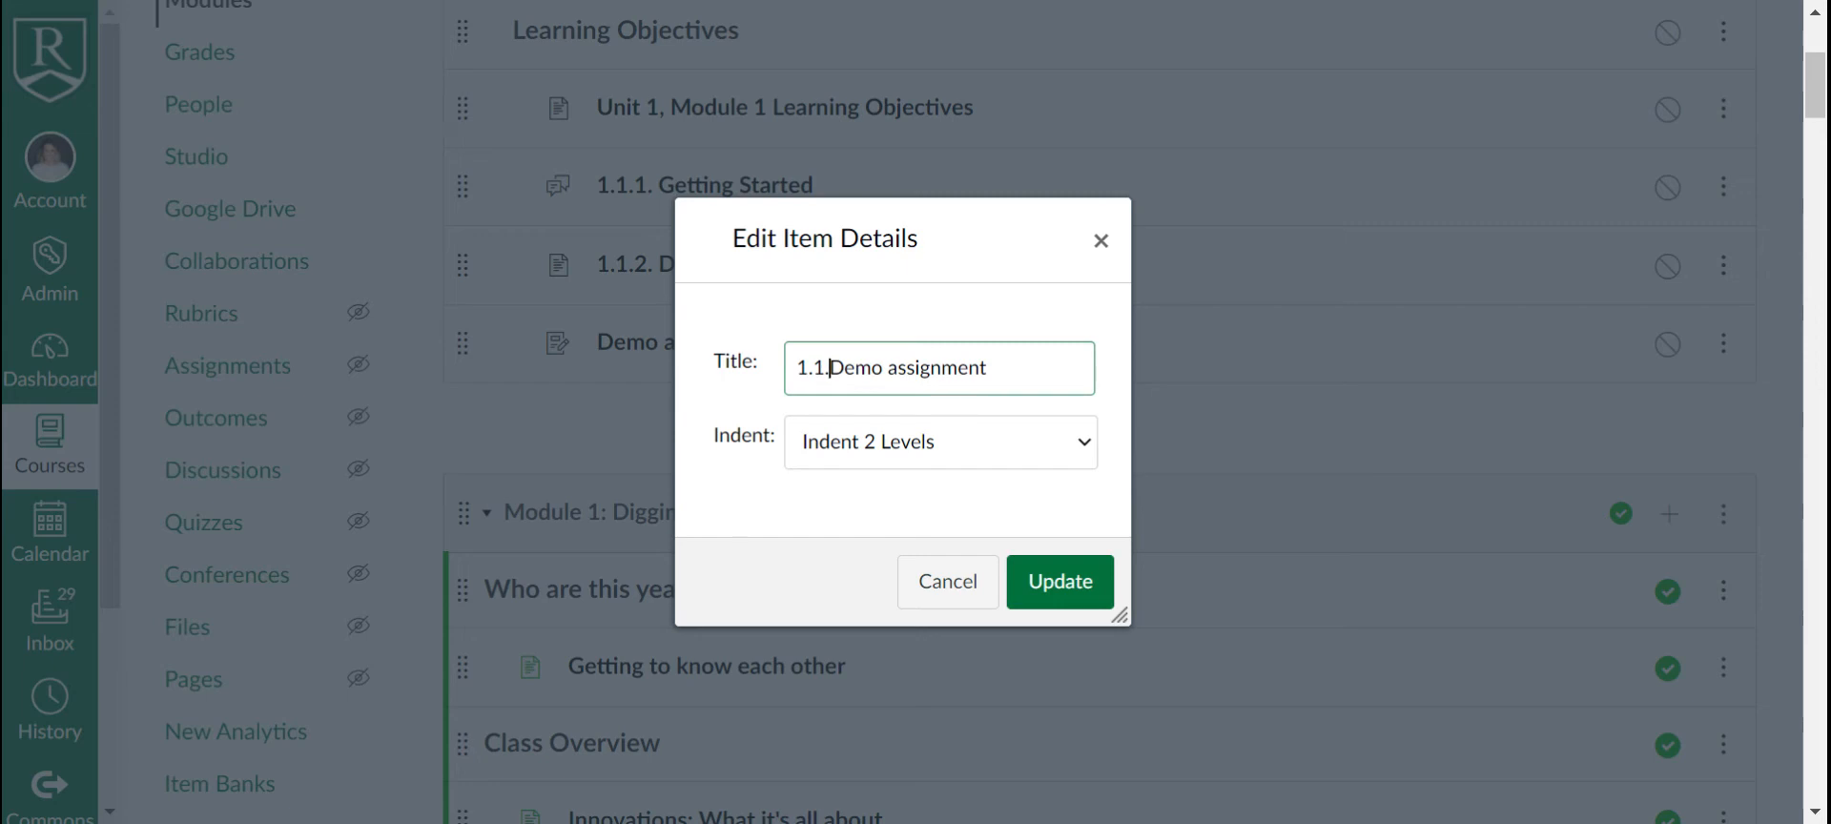
type("3.")
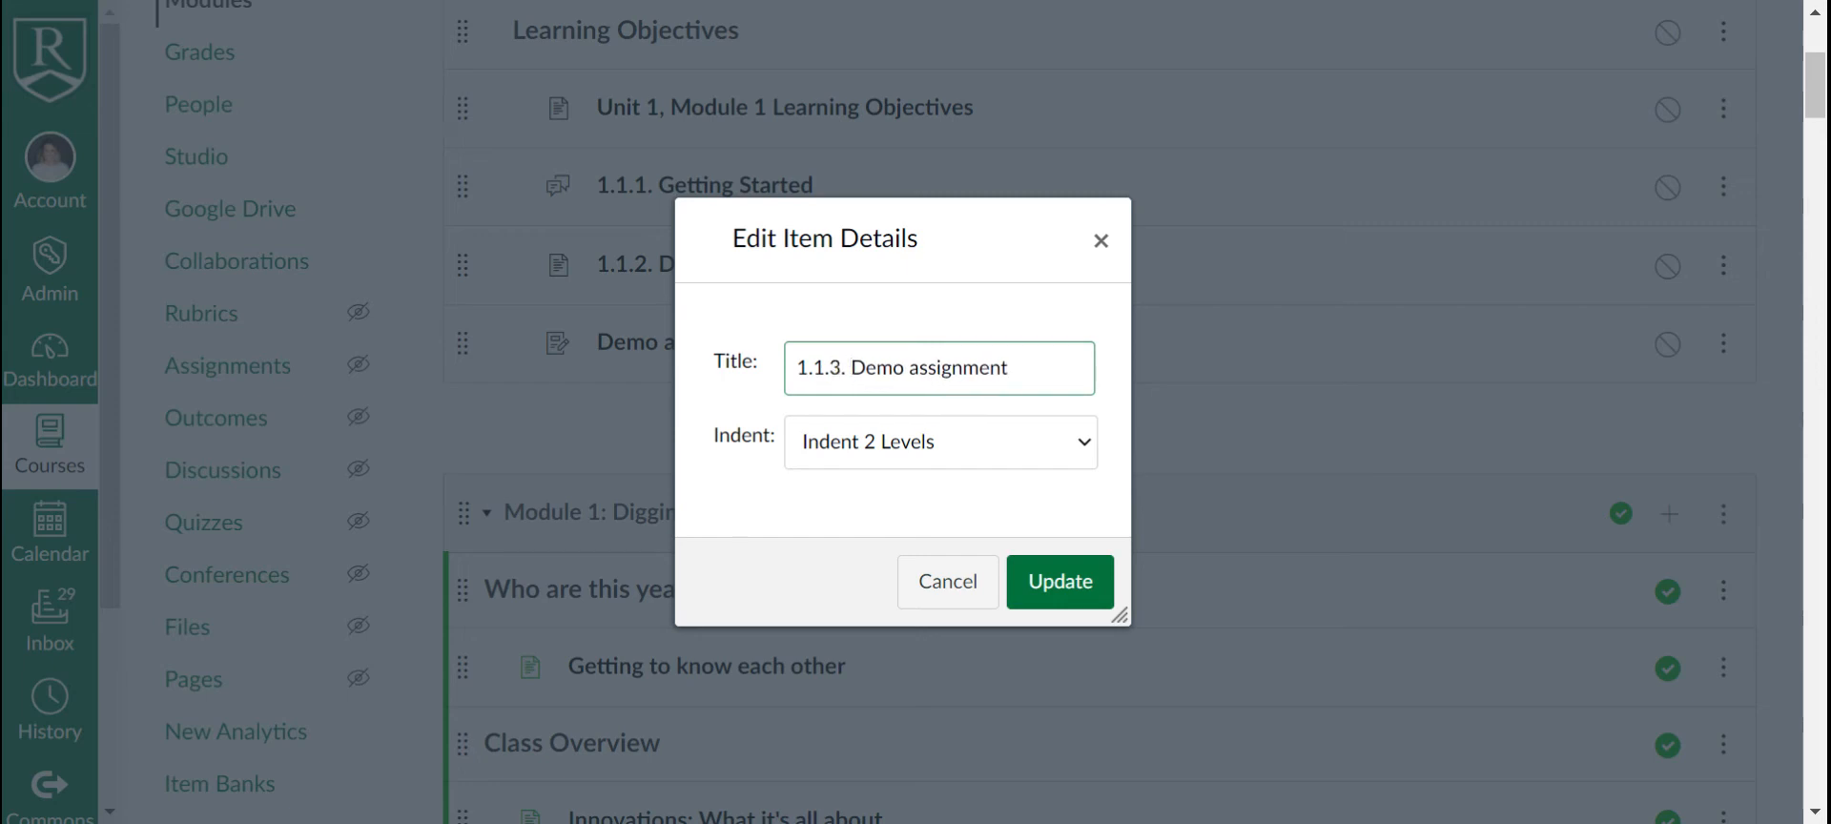
left_click(1071, 584)
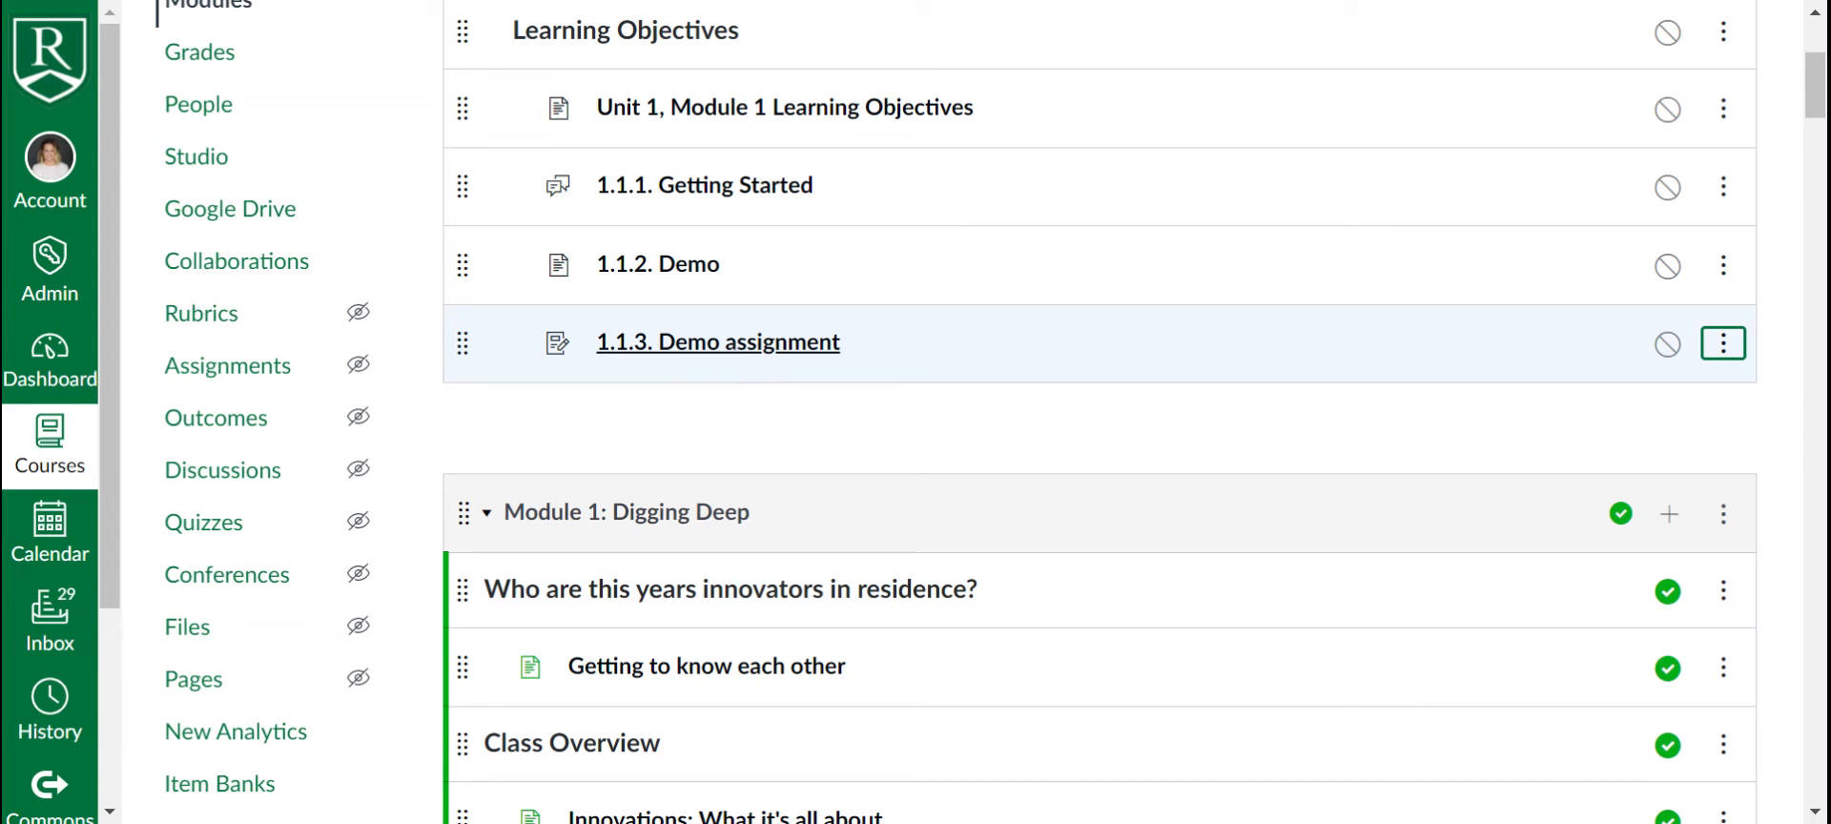
Step: Edit the 1.1.3. Demo assignment and insert the yellow Engagement banner from the course images into its description
left_click(734, 343)
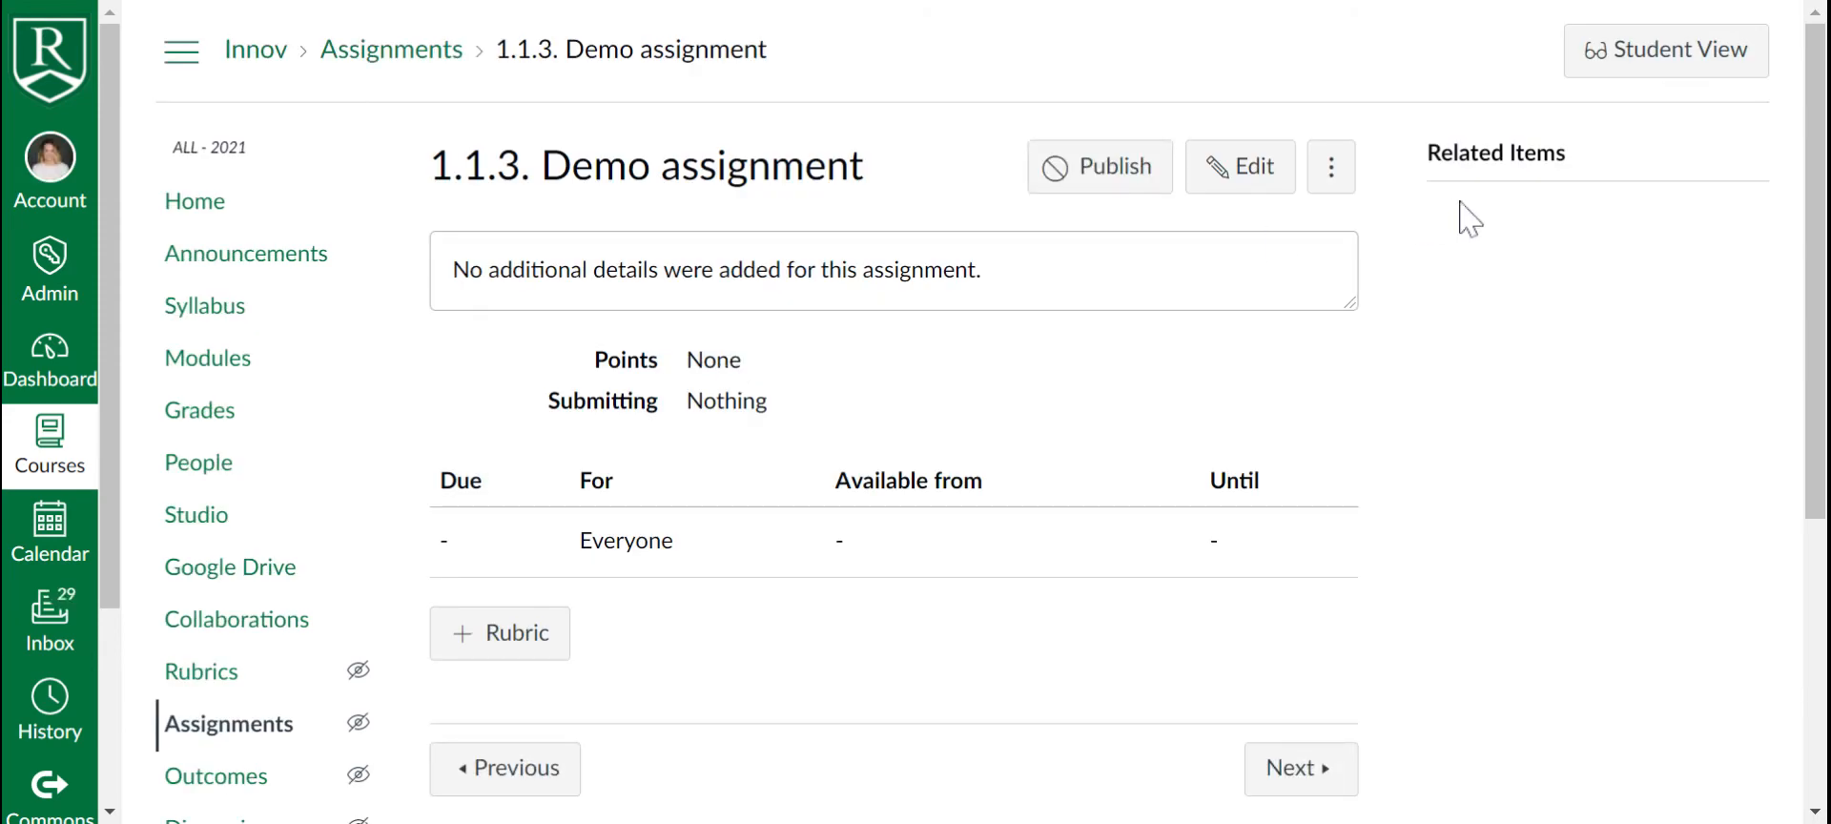
left_click(1269, 175)
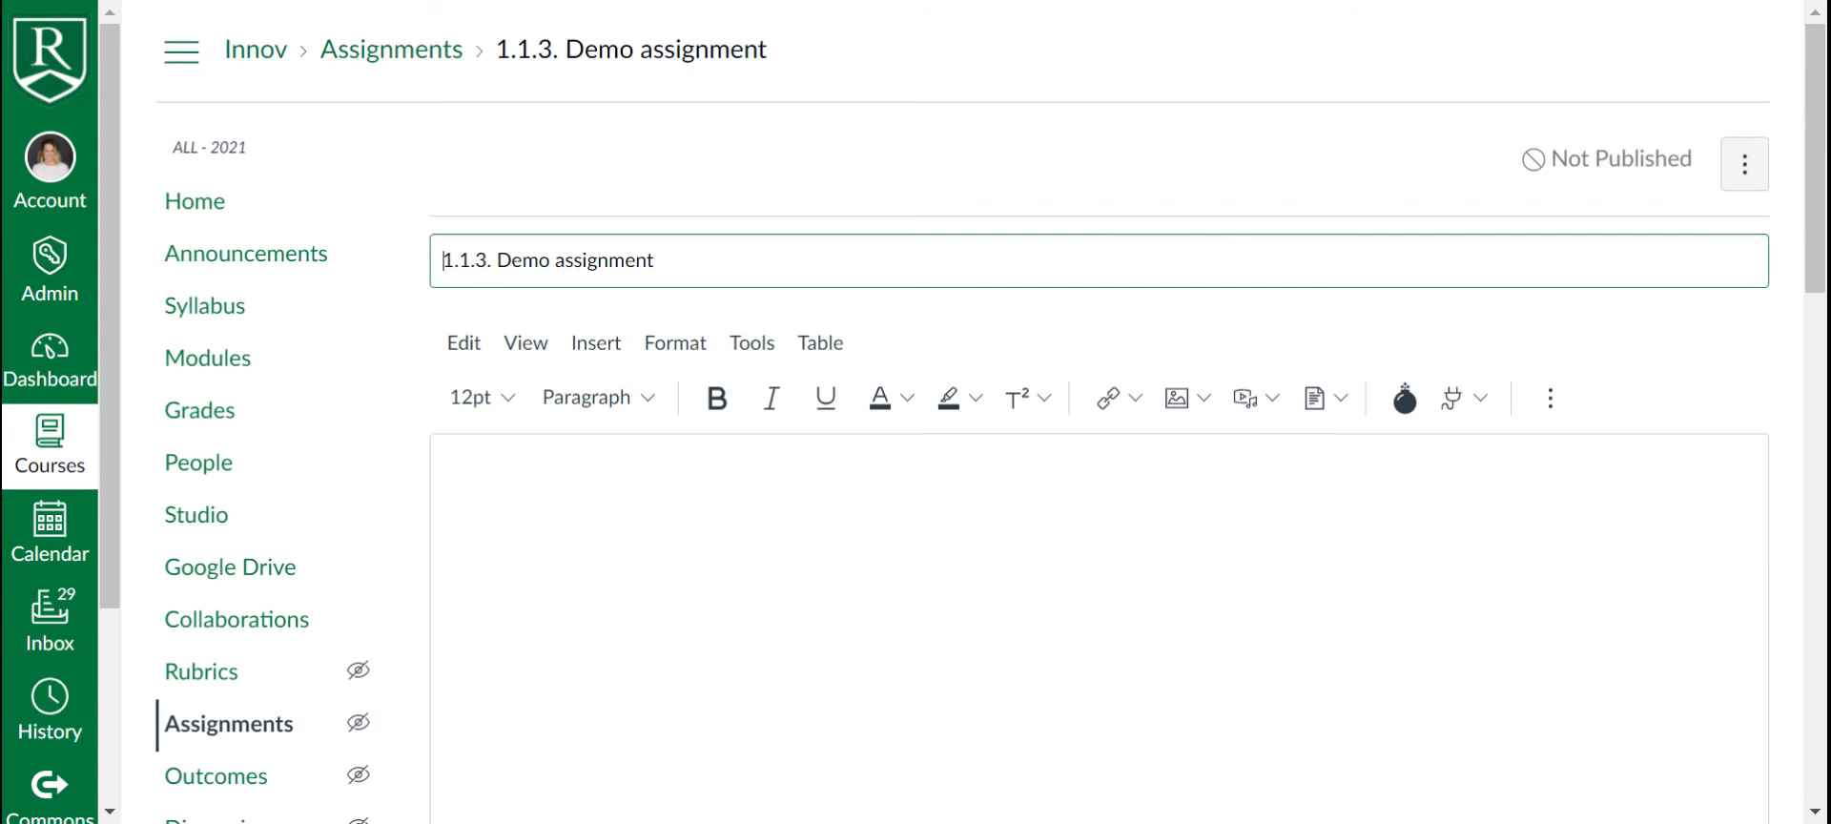
left_click(706, 485)
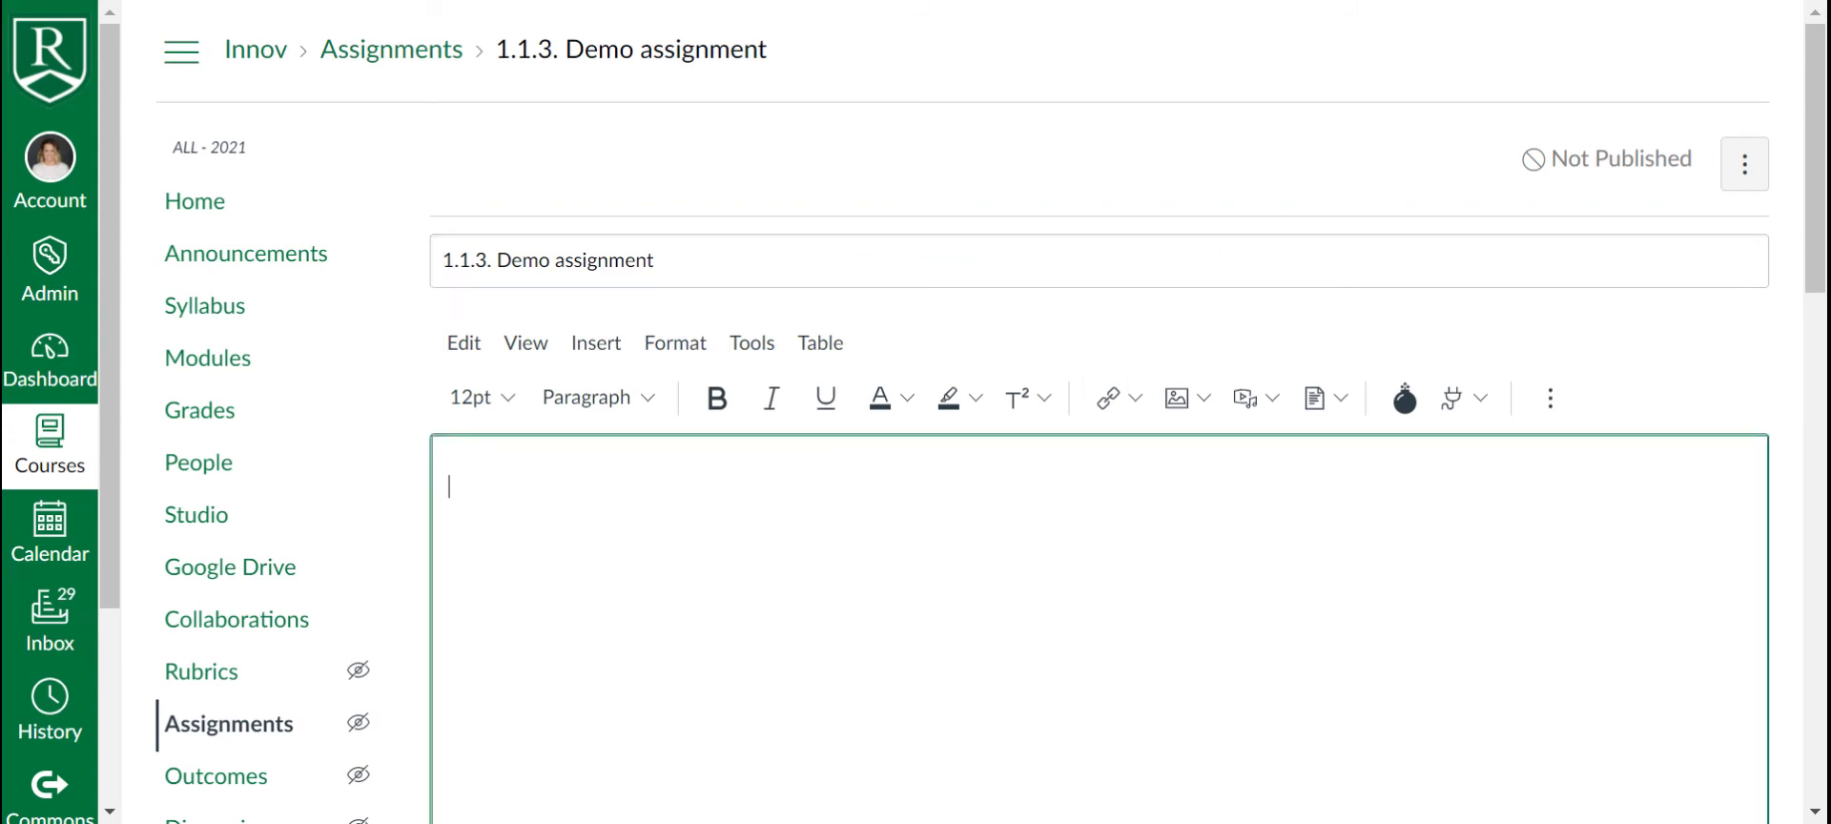
left_click(1206, 400)
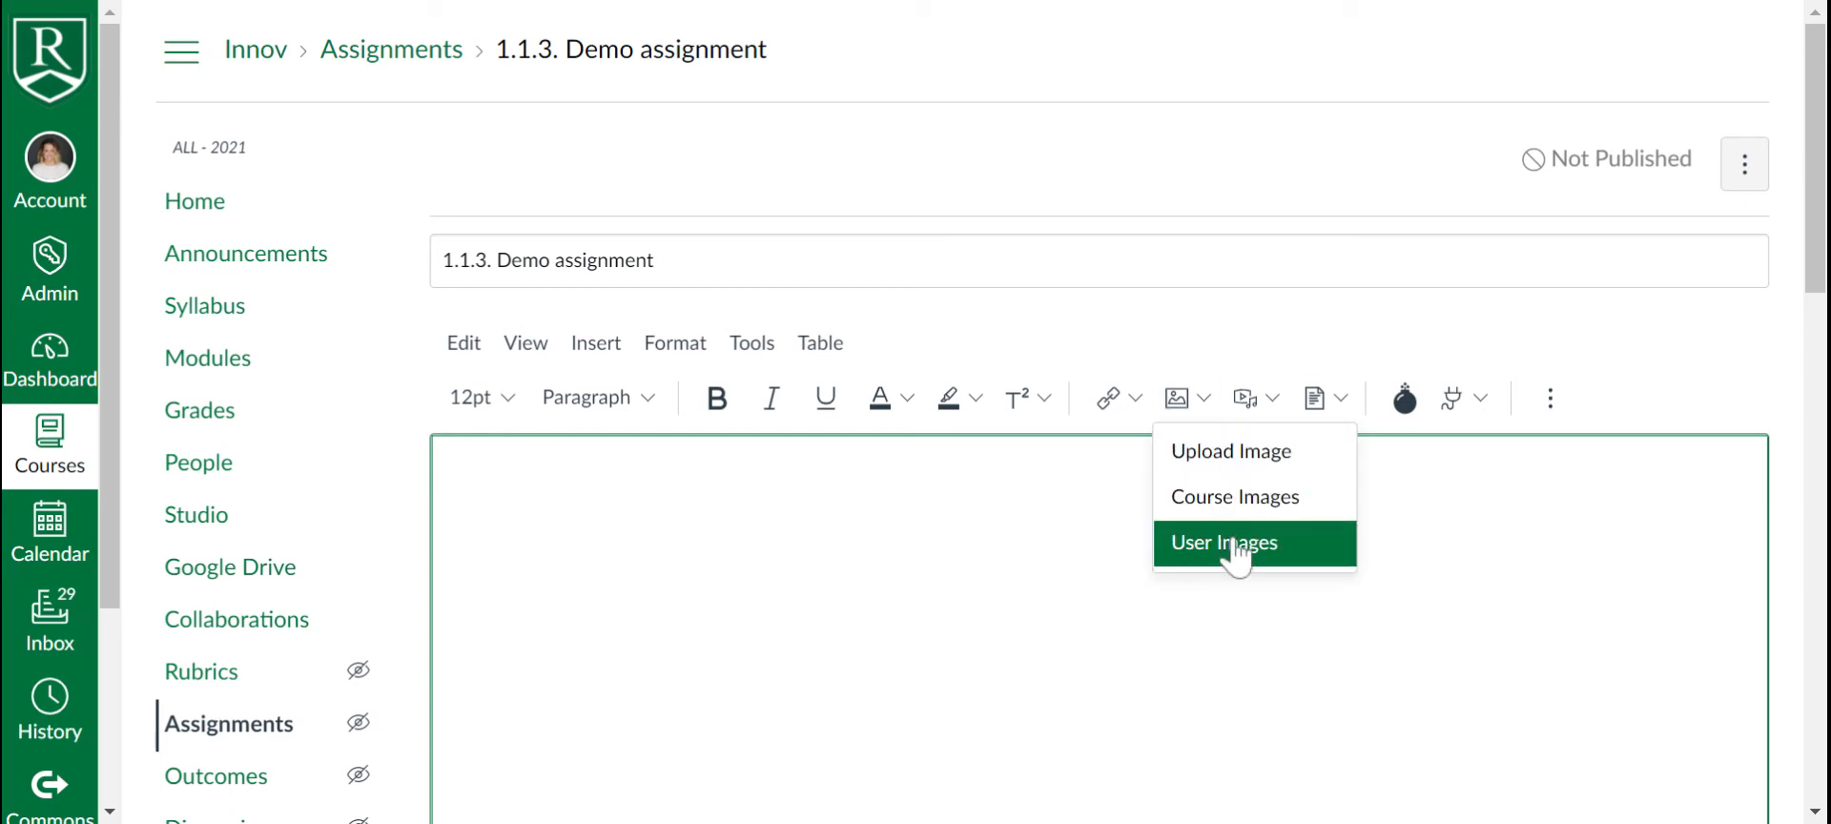
left_click(1234, 503)
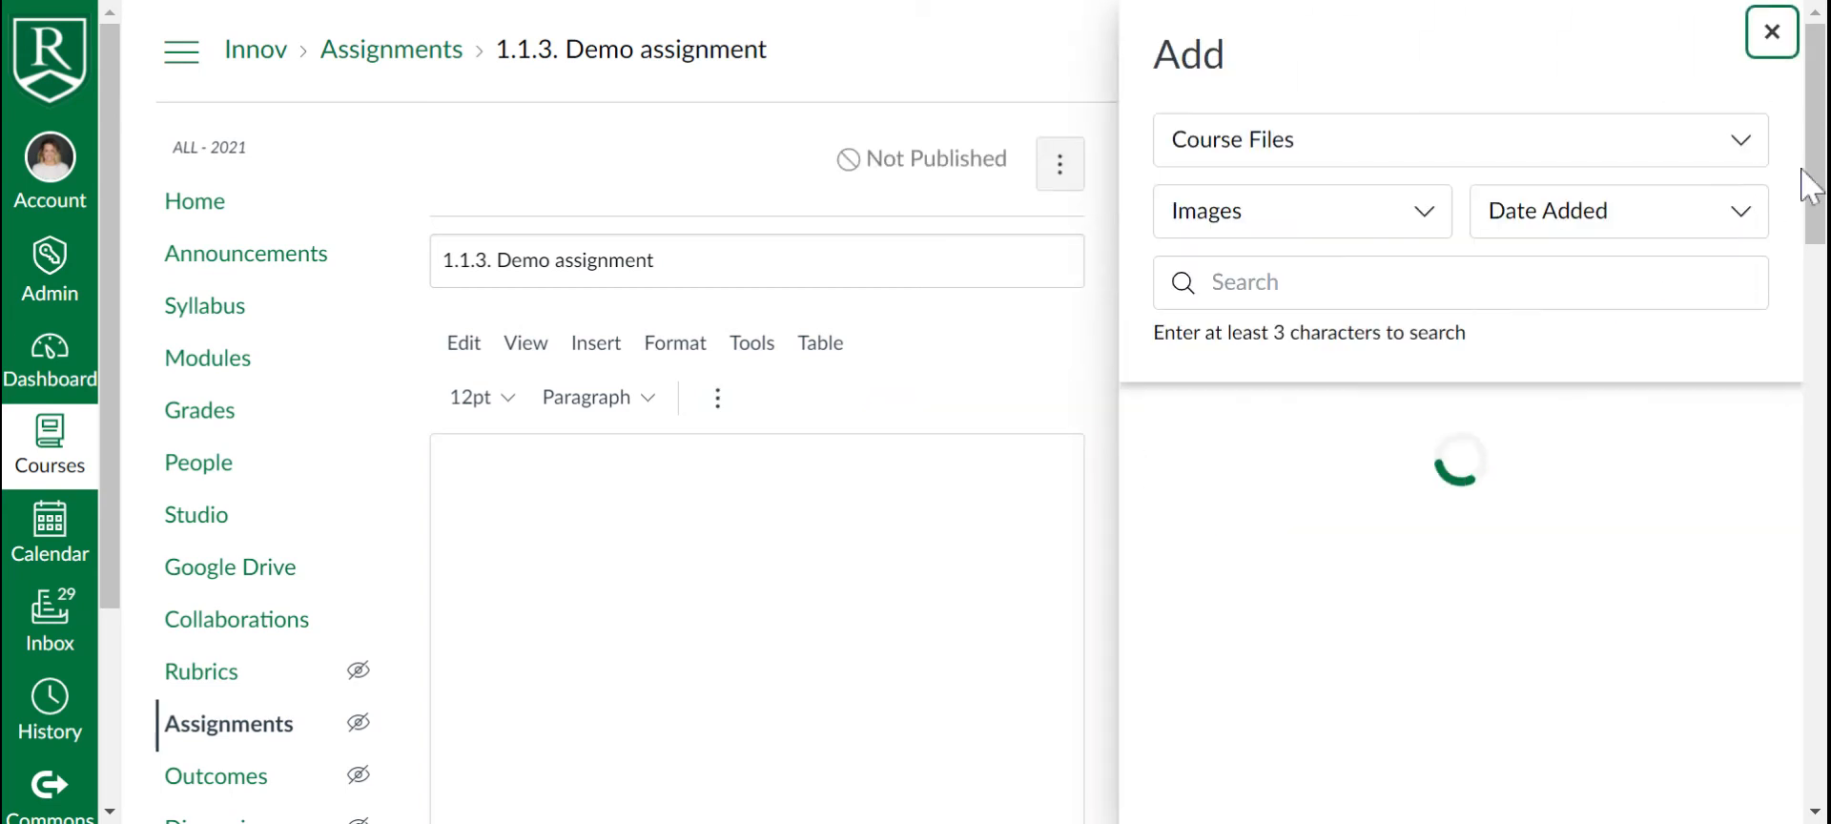
left_click_drag(1812, 124, 1820, 229)
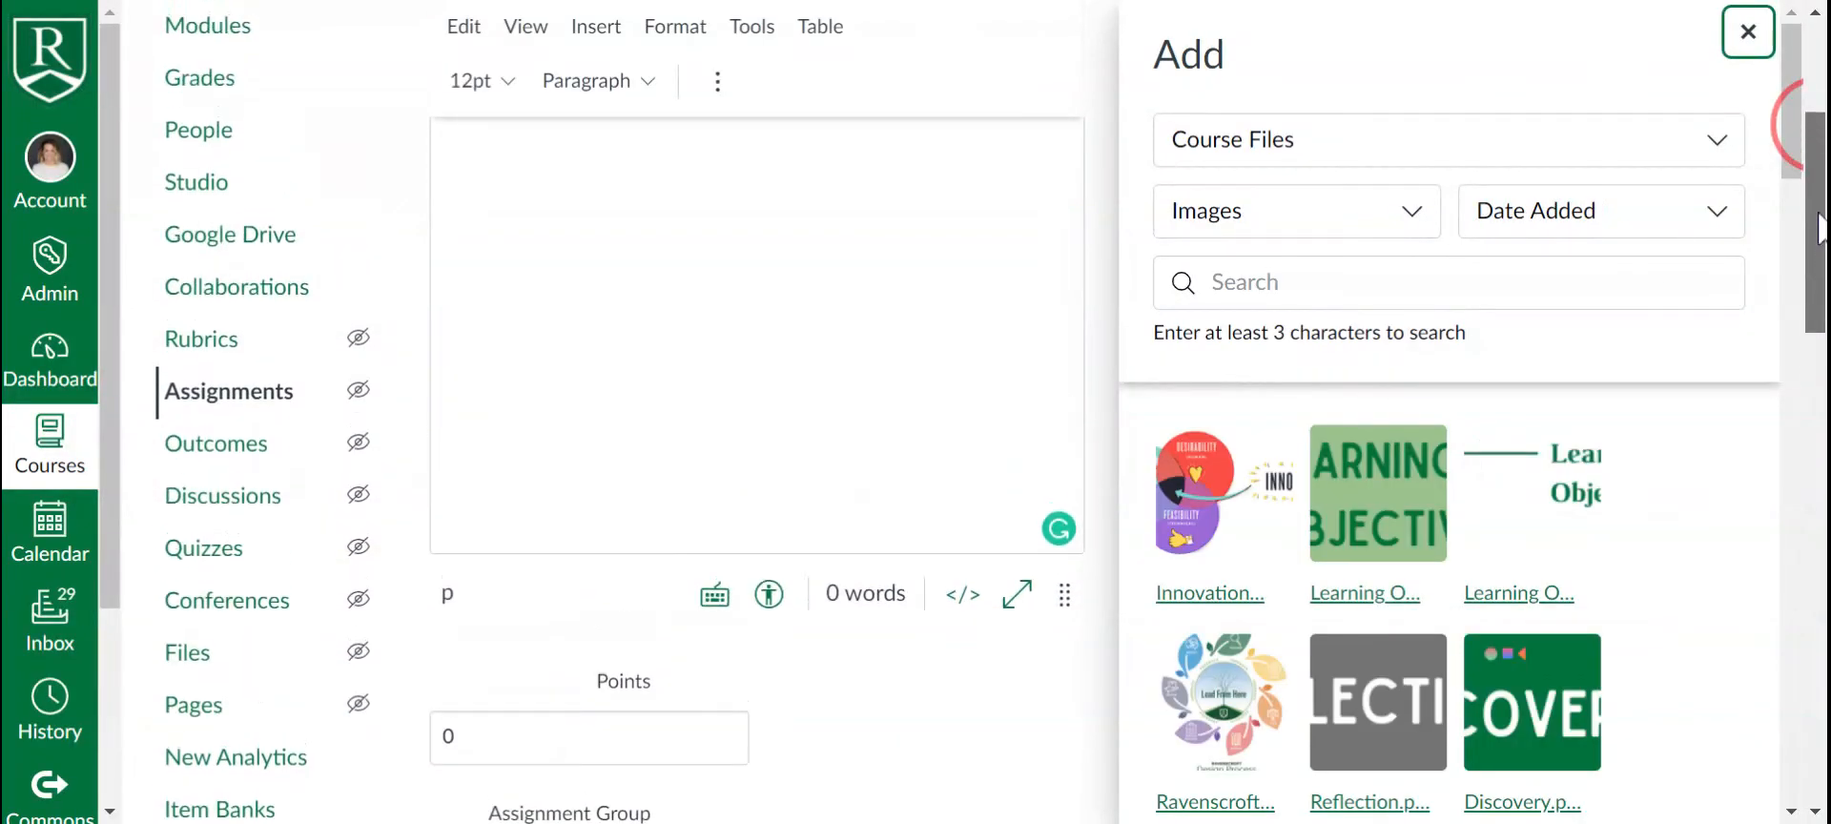
left_click_drag(1786, 140, 1804, 256)
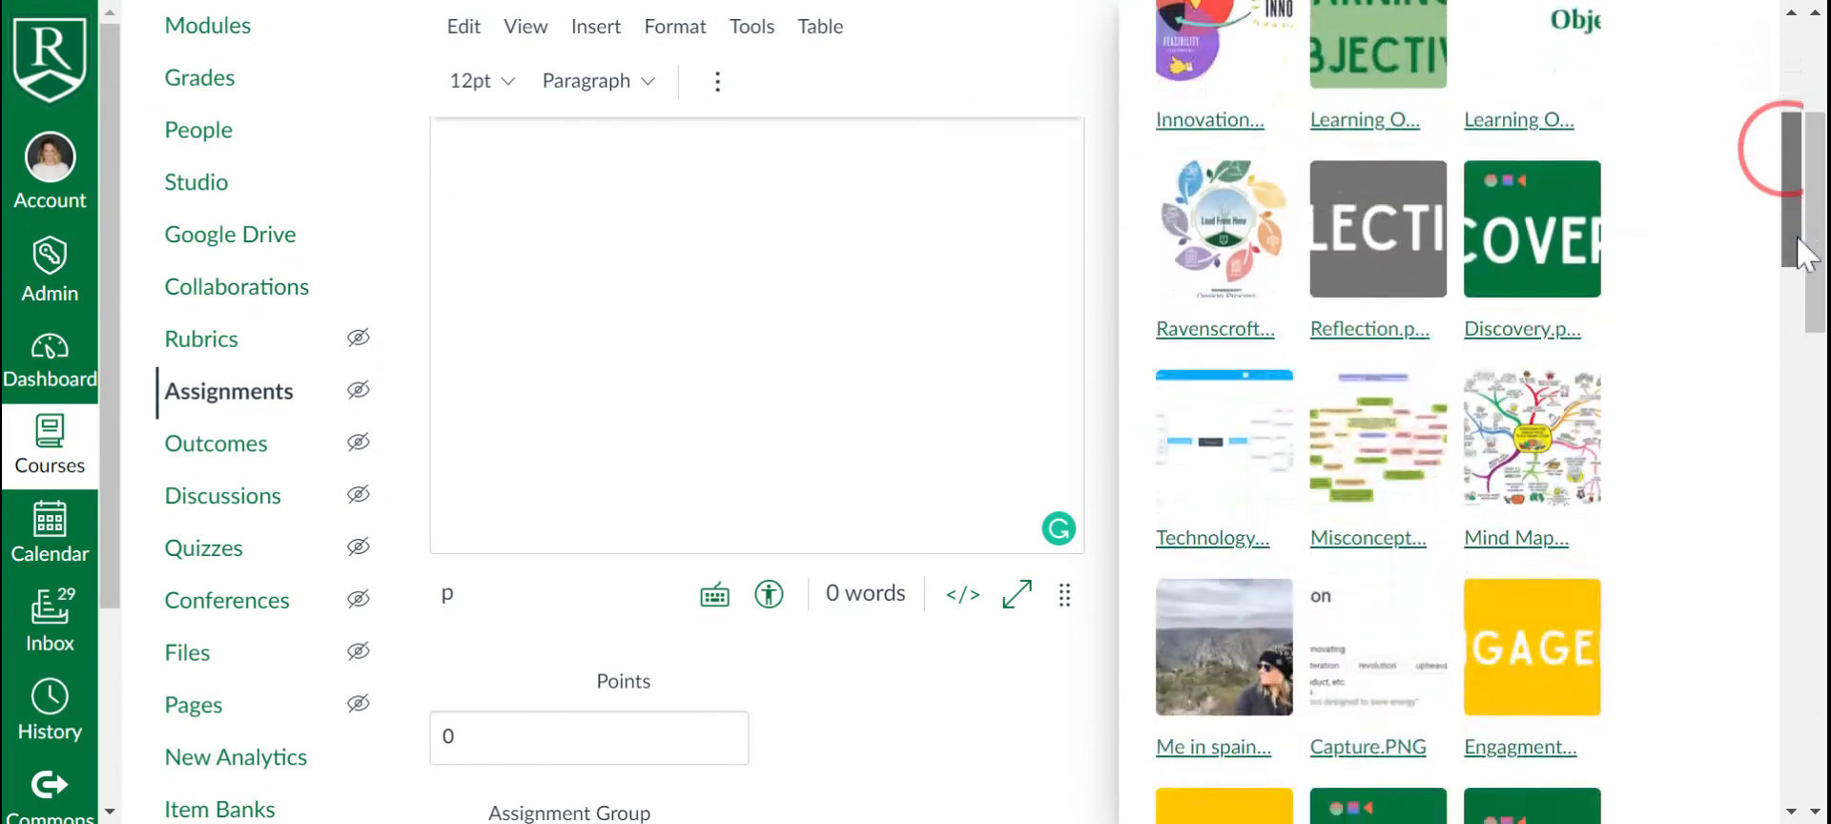
left_click(1536, 616)
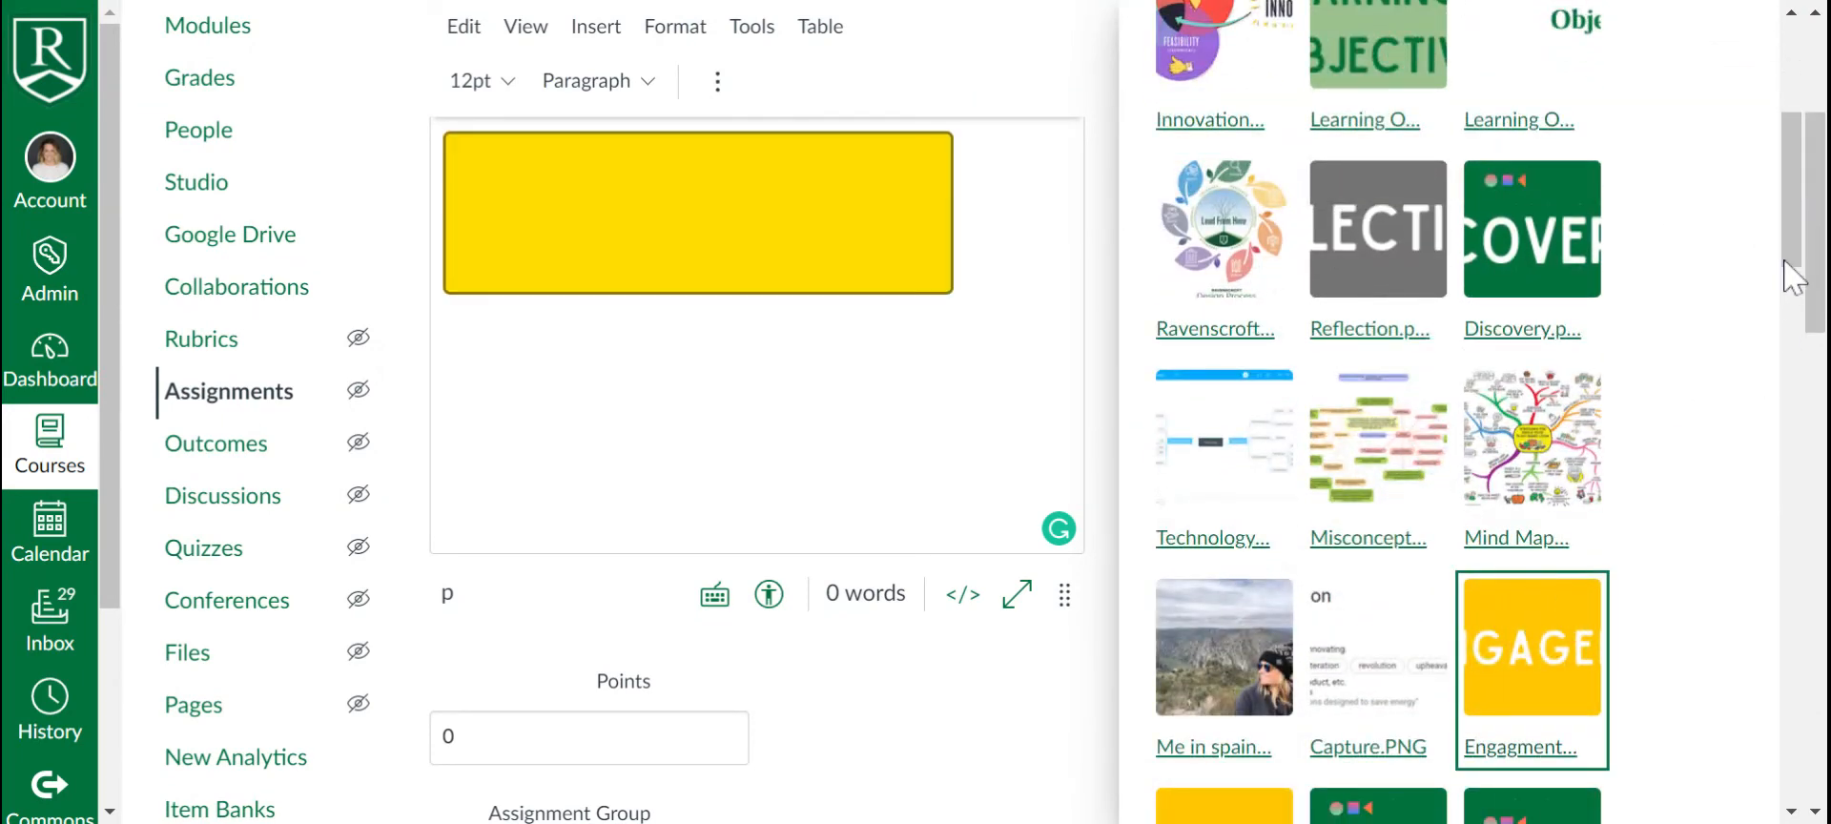
left_click(1786, 225)
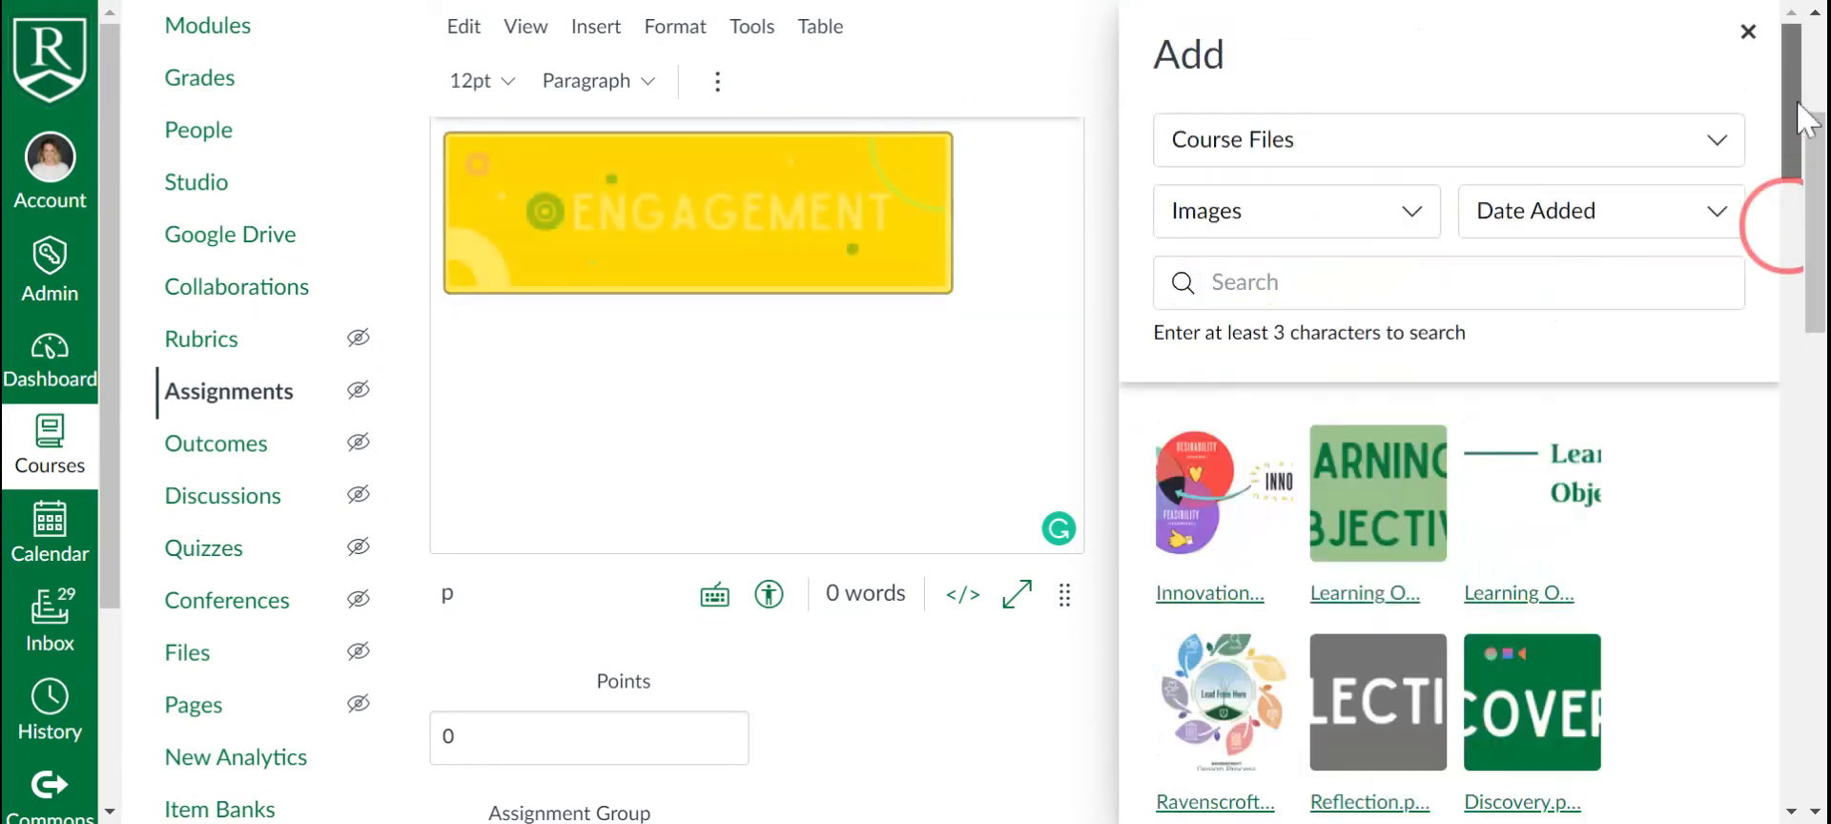
left_click(1749, 32)
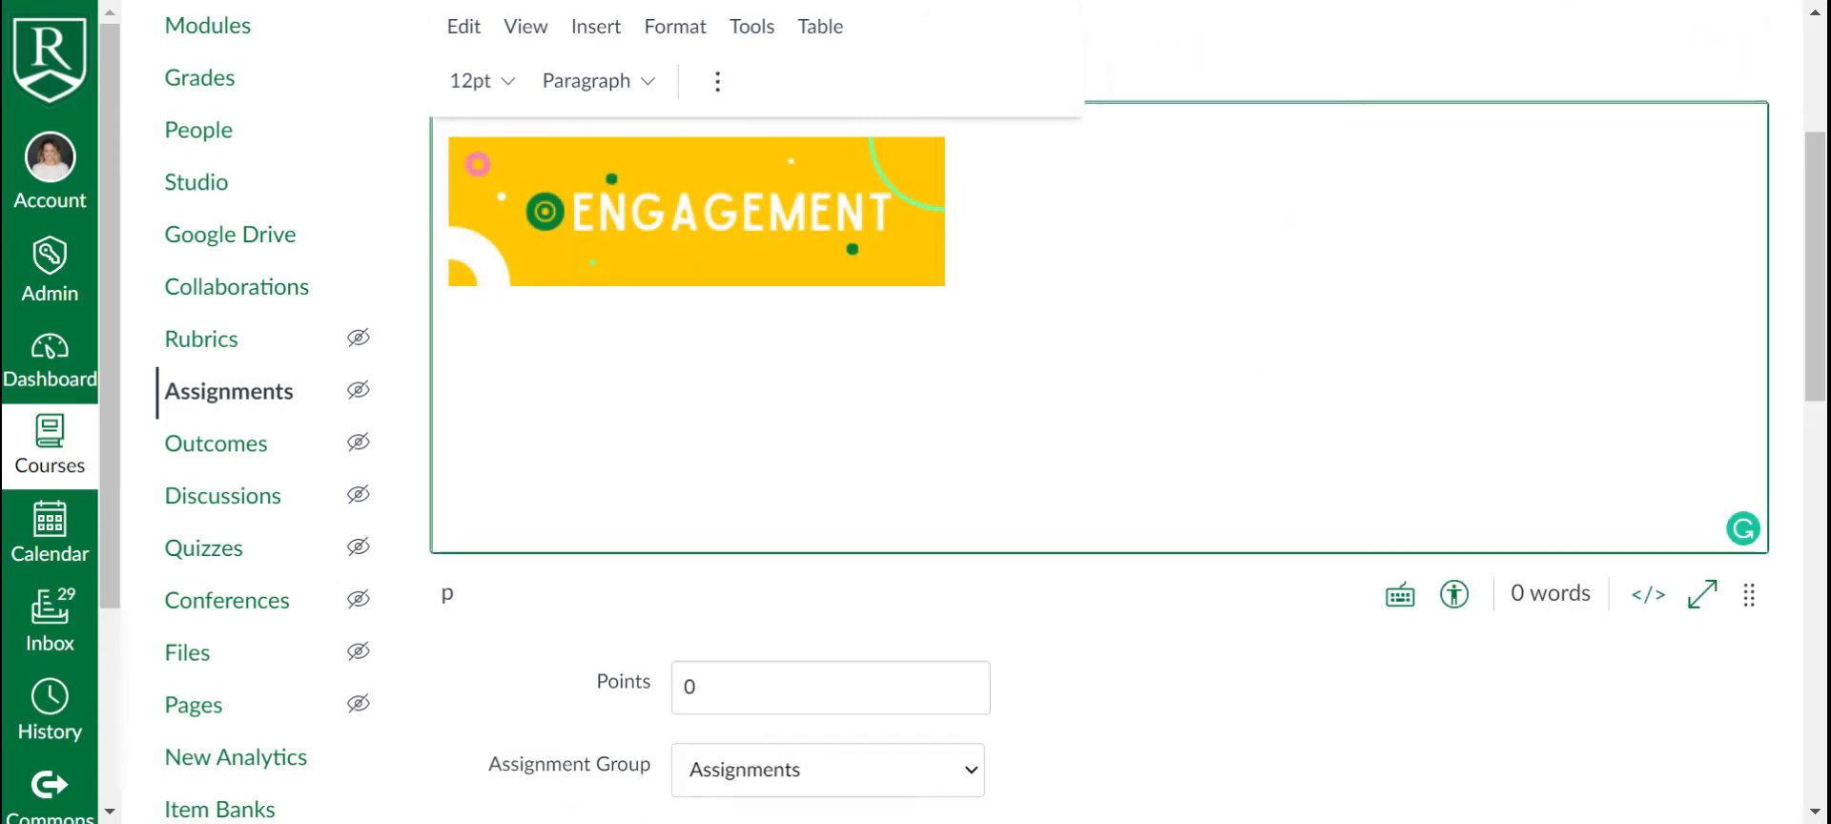
Step: Add the placeholder text "blah blah" on a new line below the Engagement banner
left_click(982, 278)
type("blah ")
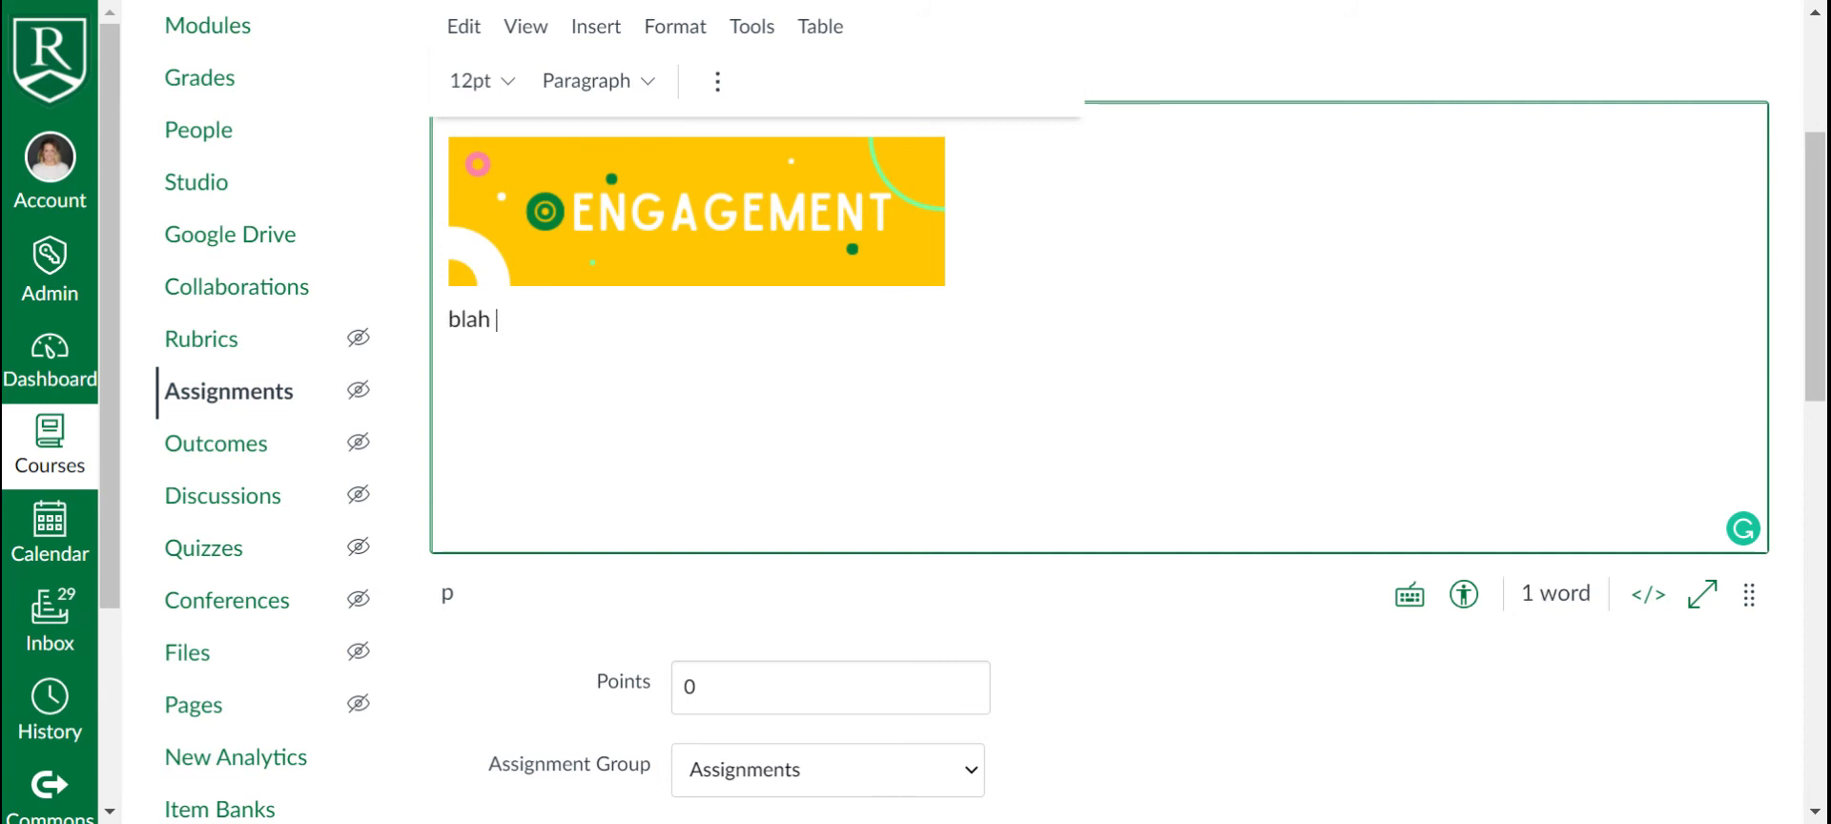
type("blah")
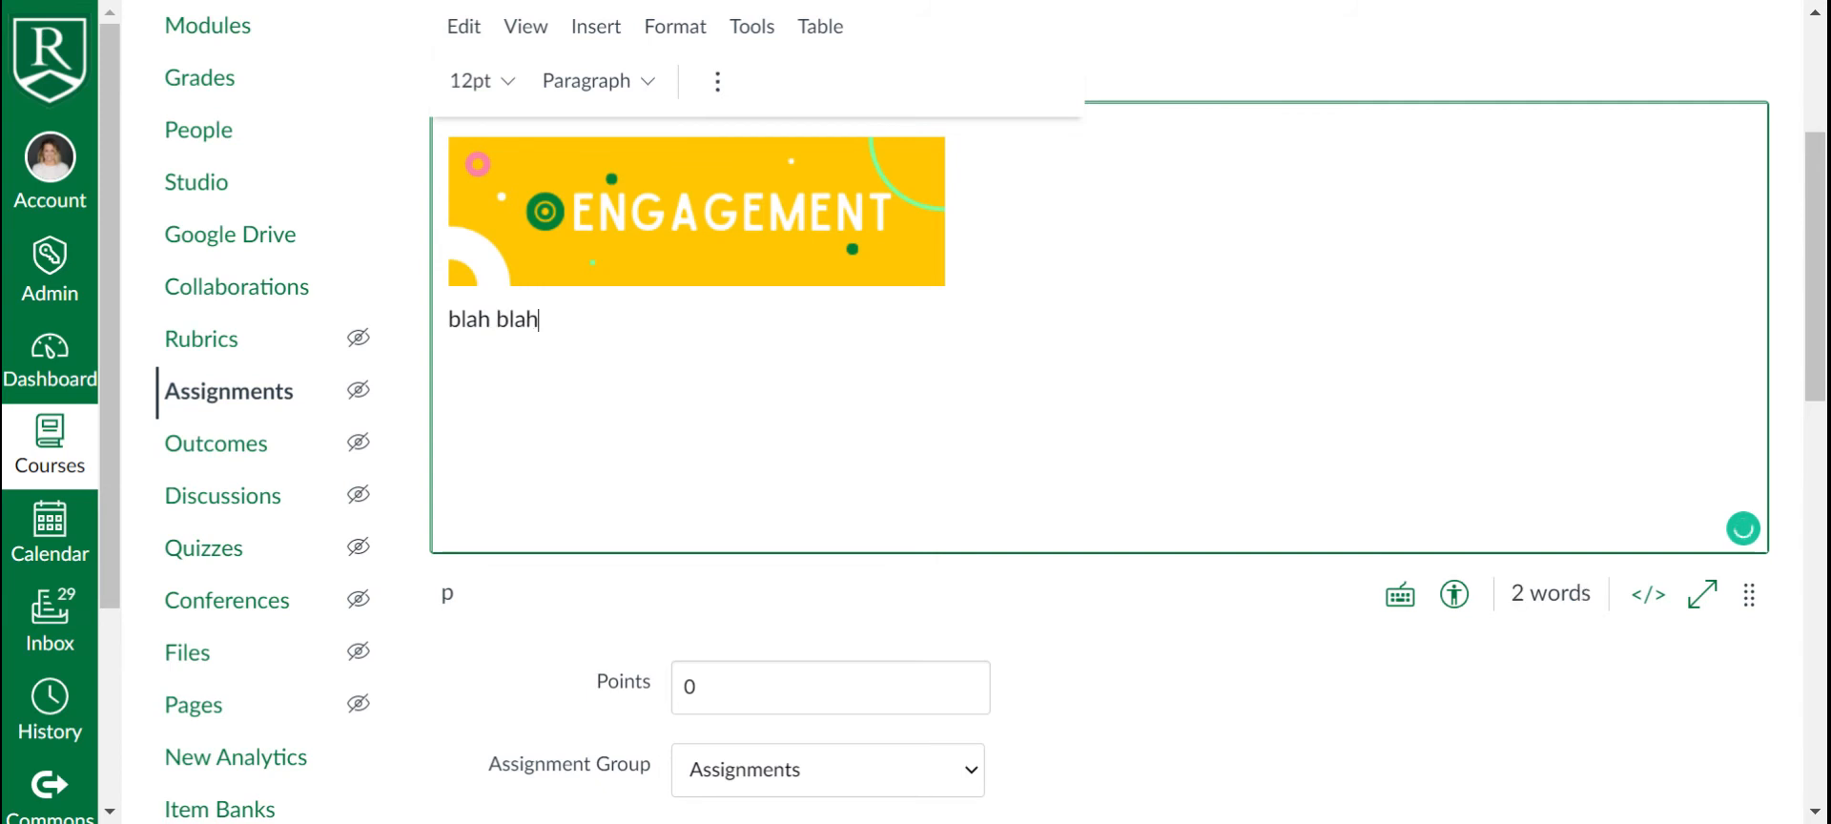
Step: Set the Demo assignment's submission type to Online and allow file uploads
left_click_drag(1822, 266, 1822, 412)
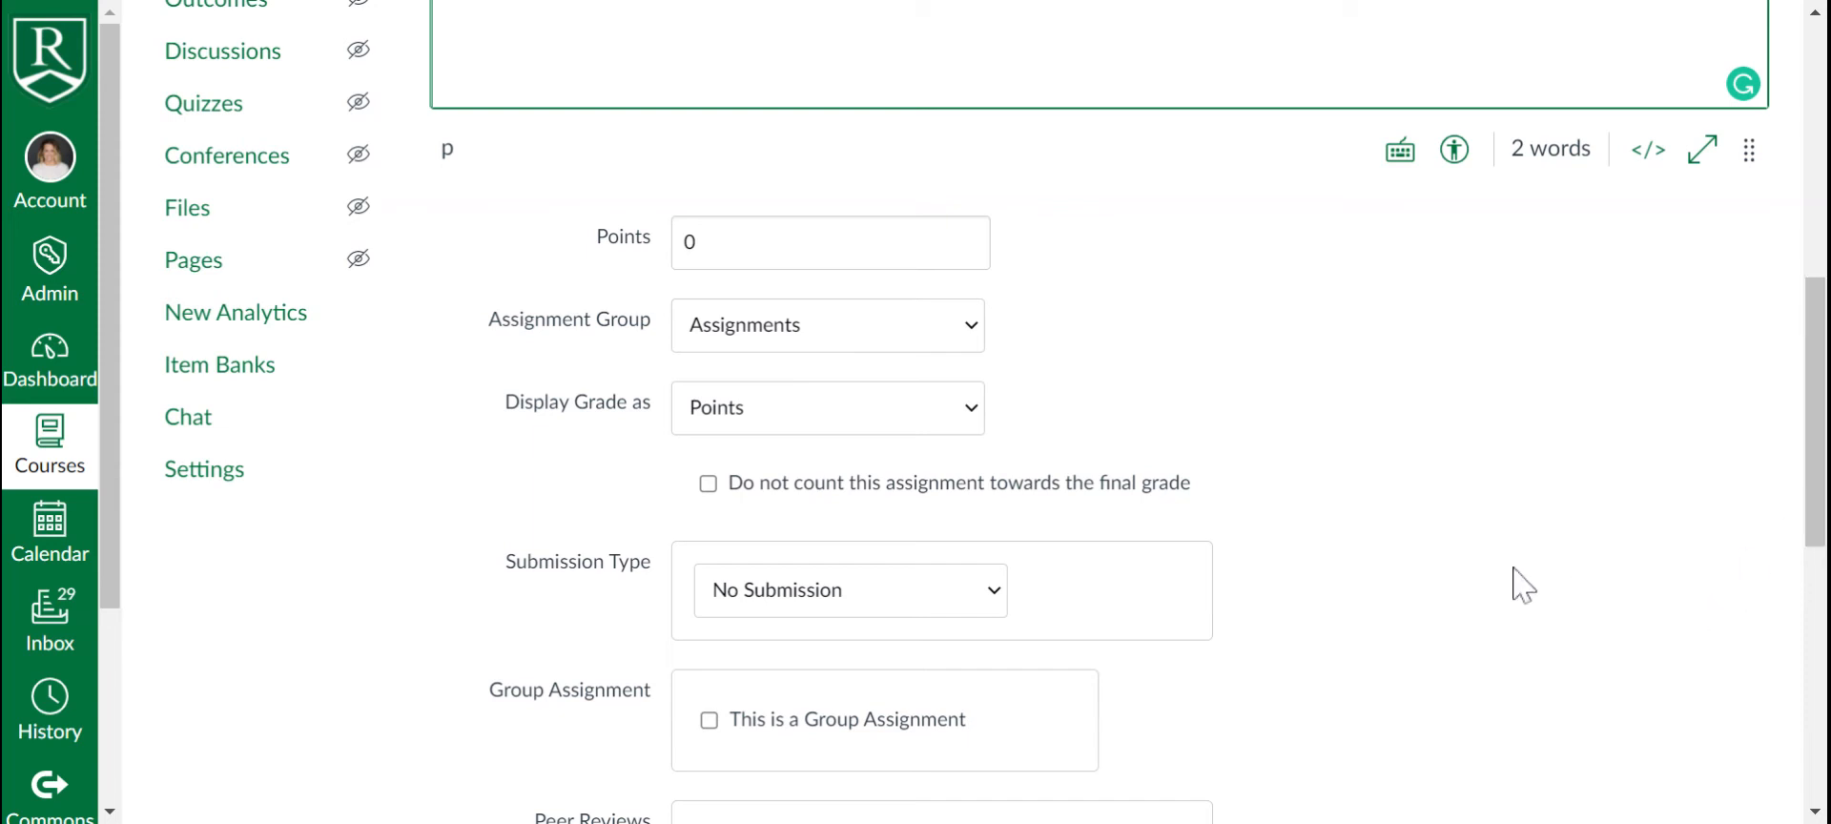
left_click(930, 363)
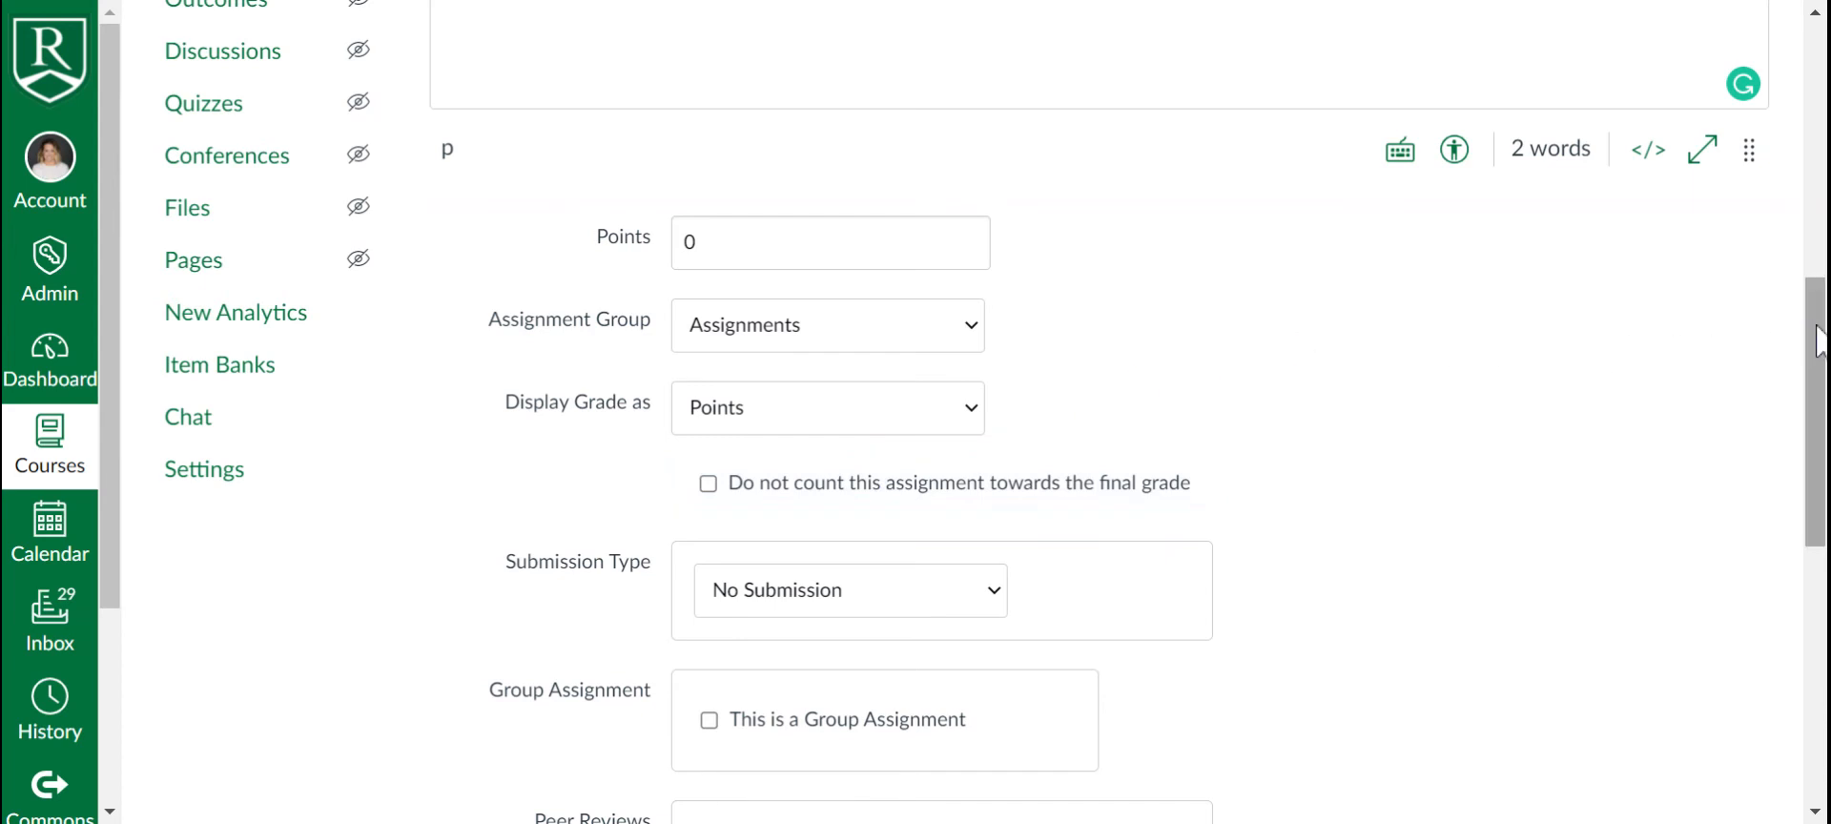
left_click_drag(1816, 341, 1819, 419)
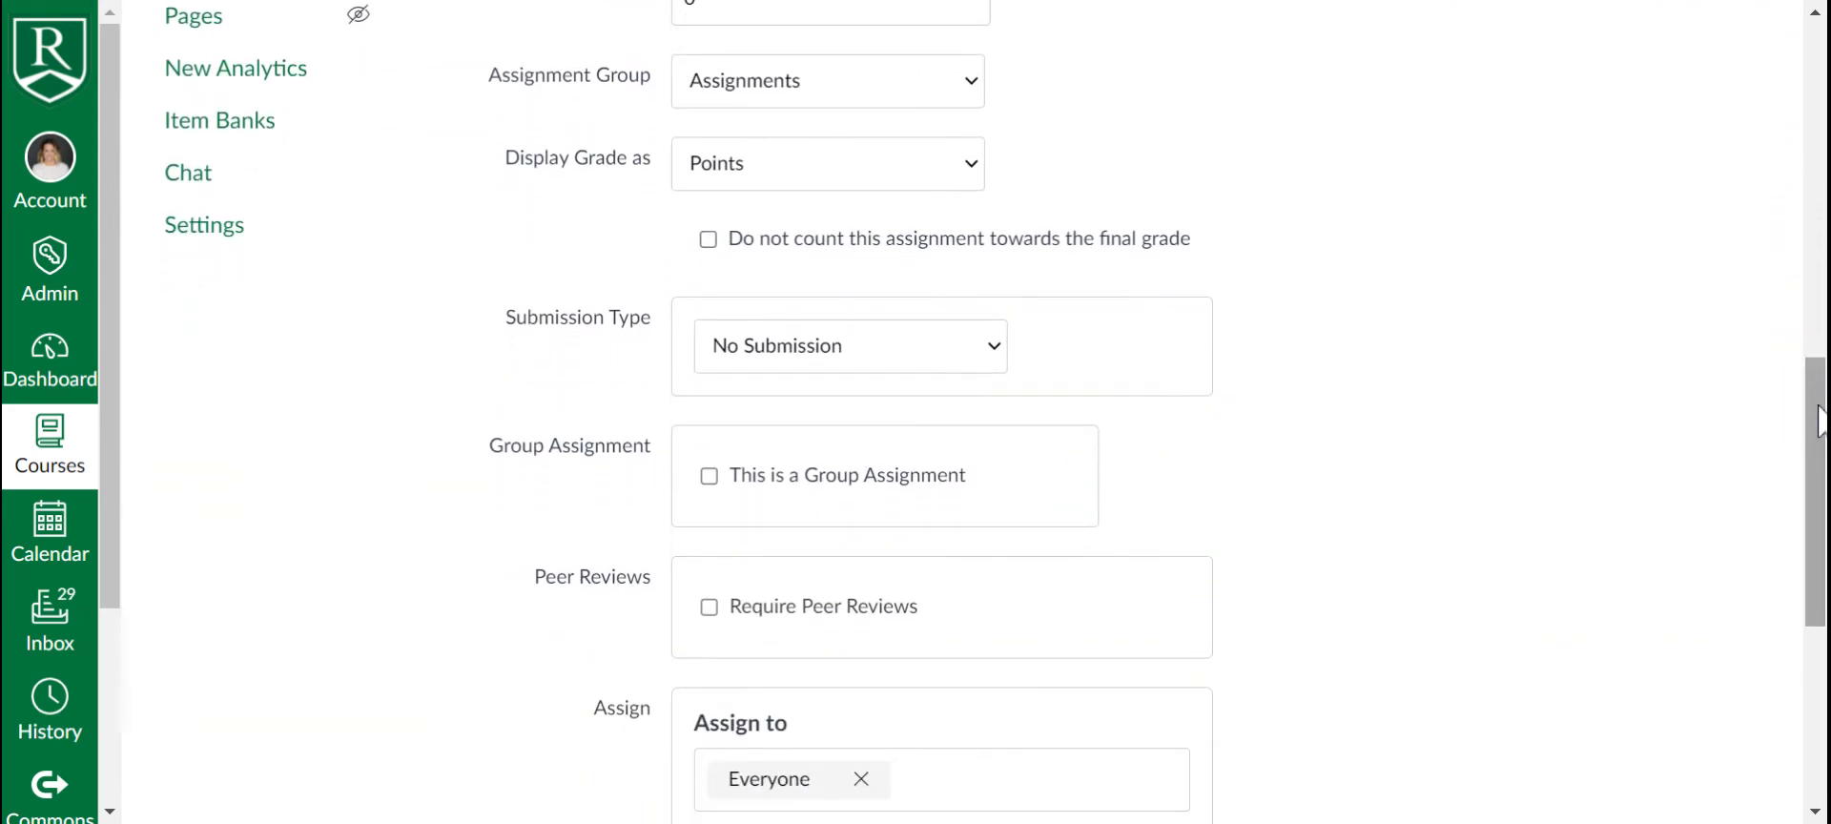
left_click(985, 339)
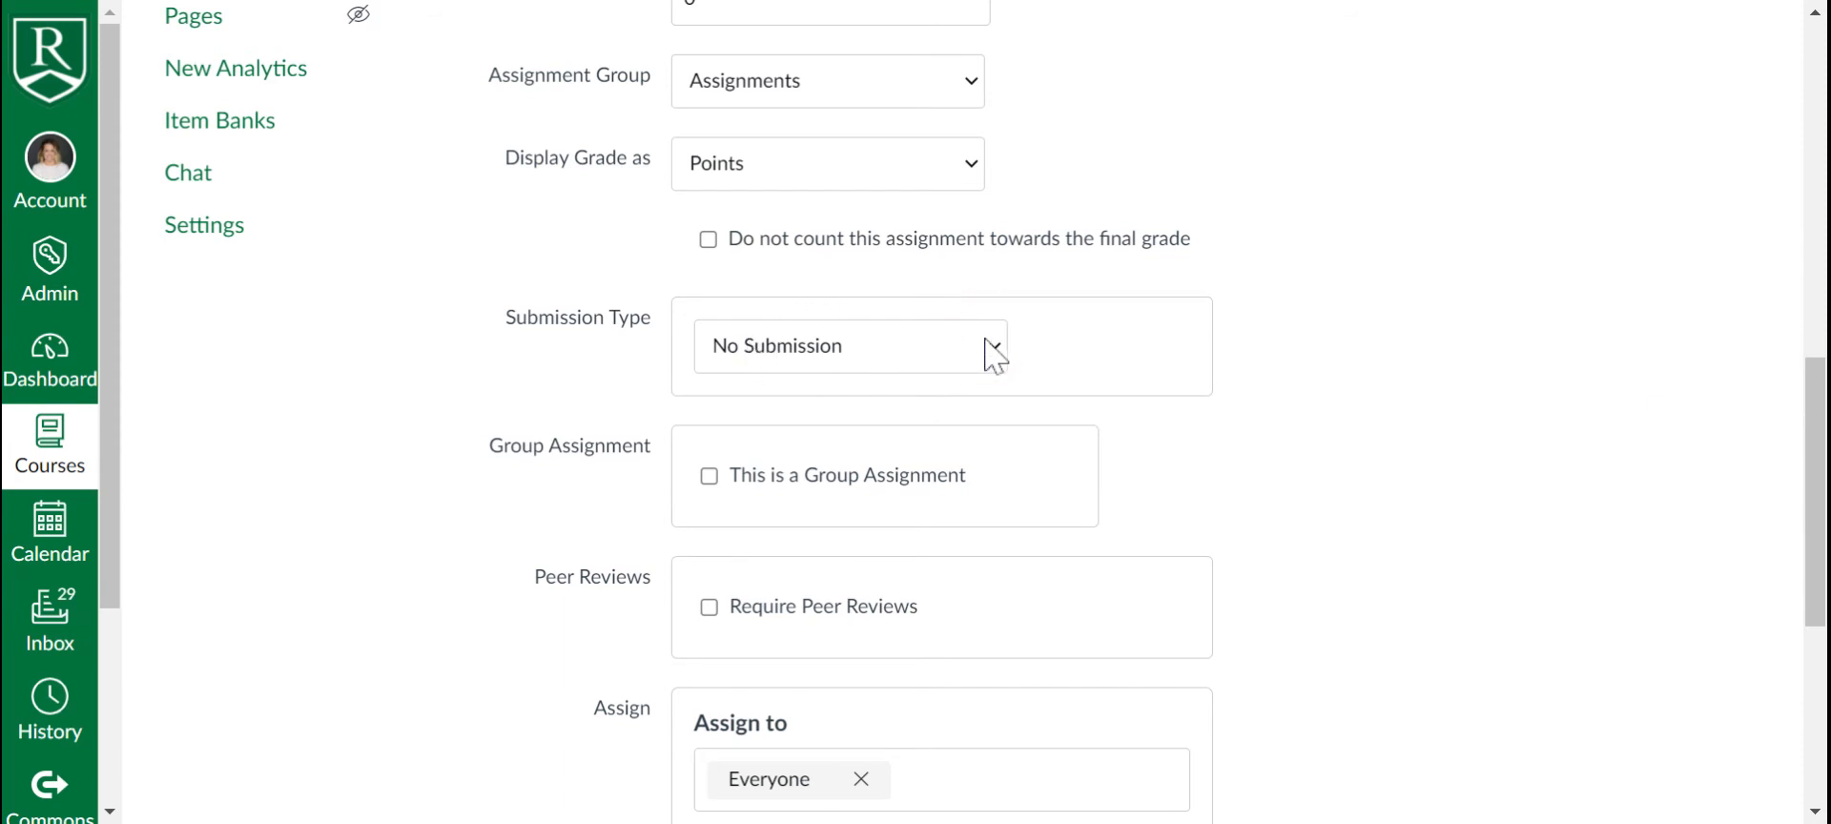
left_click(942, 377)
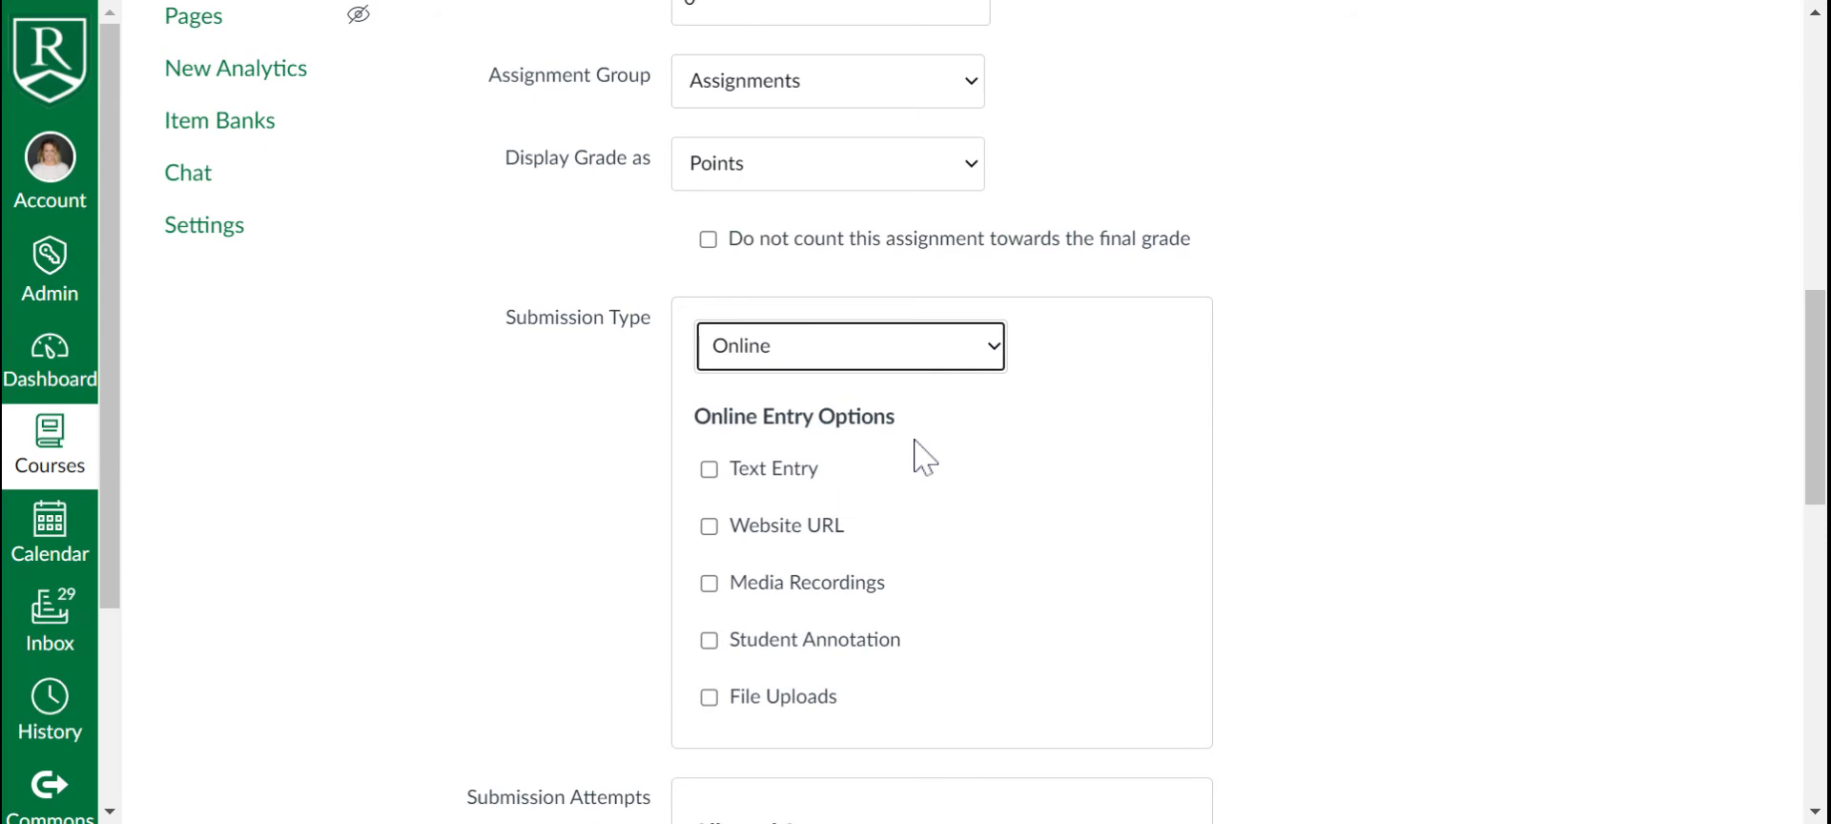
left_click(708, 697)
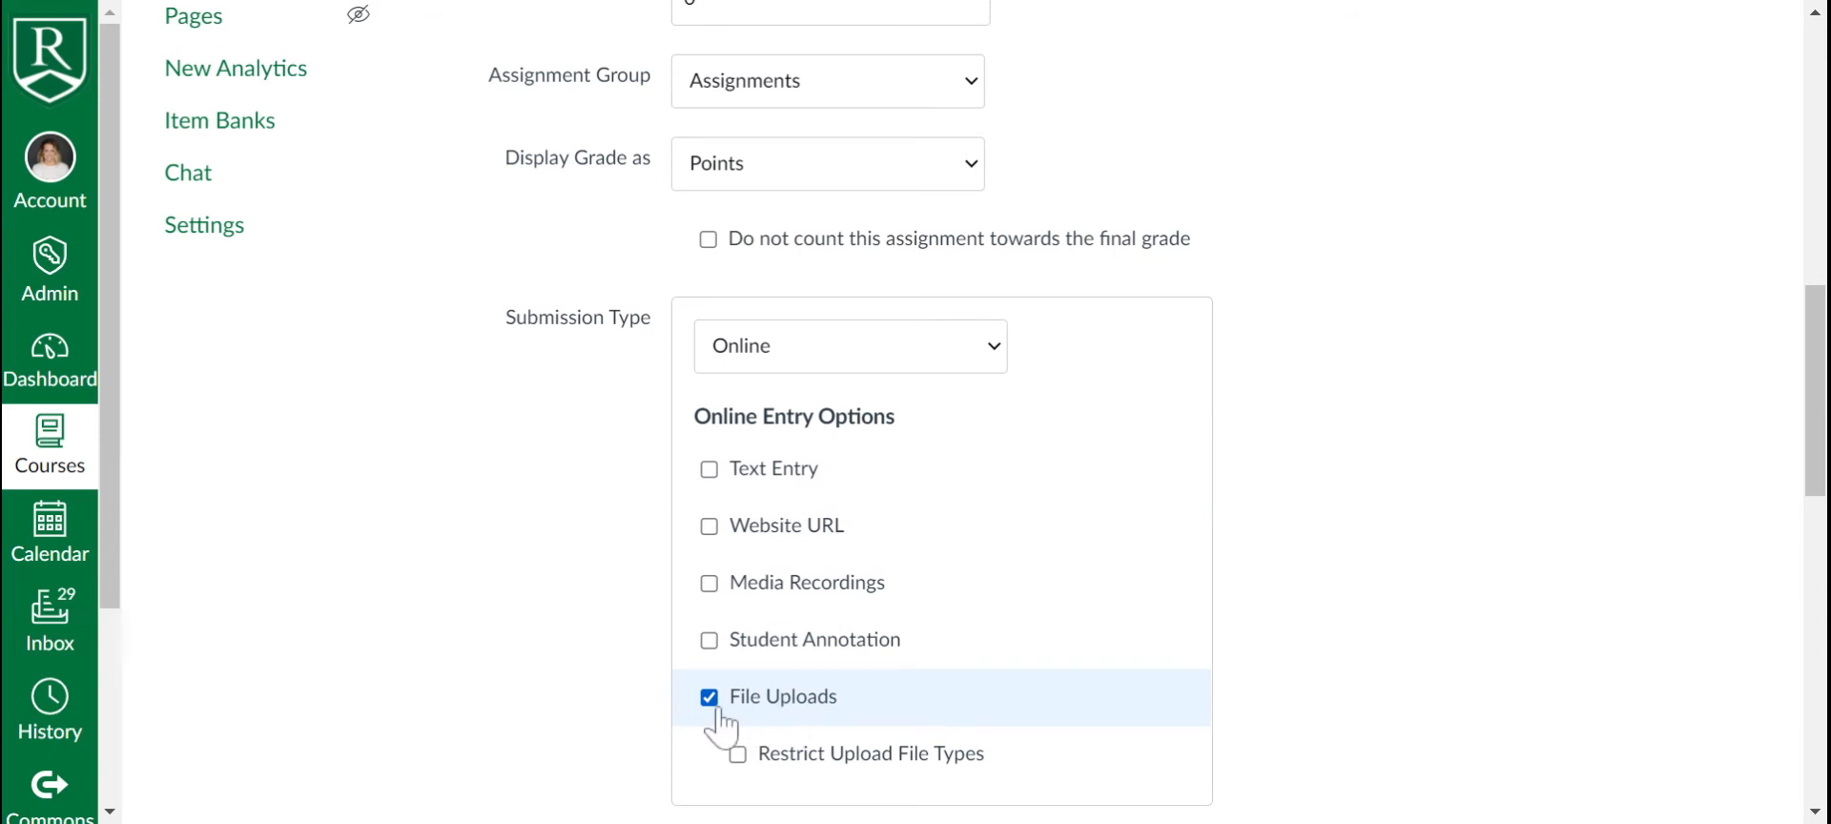
Step: Switch the assignment's submission type back to No Submission and from there to On Paper
left_click(989, 351)
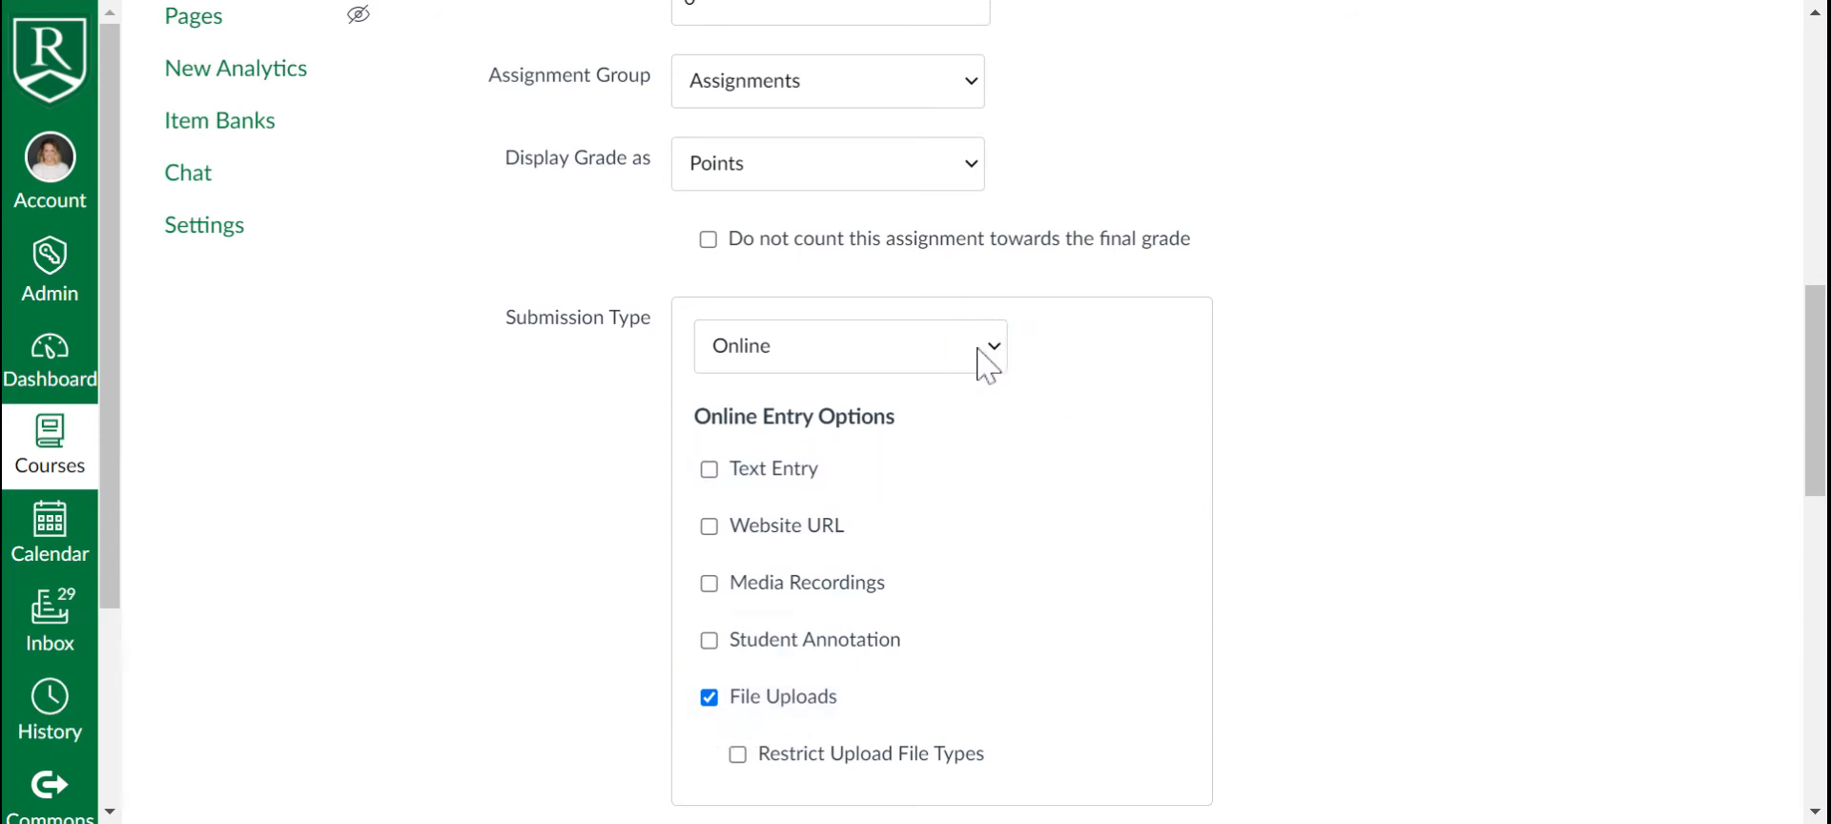
left_click(918, 401)
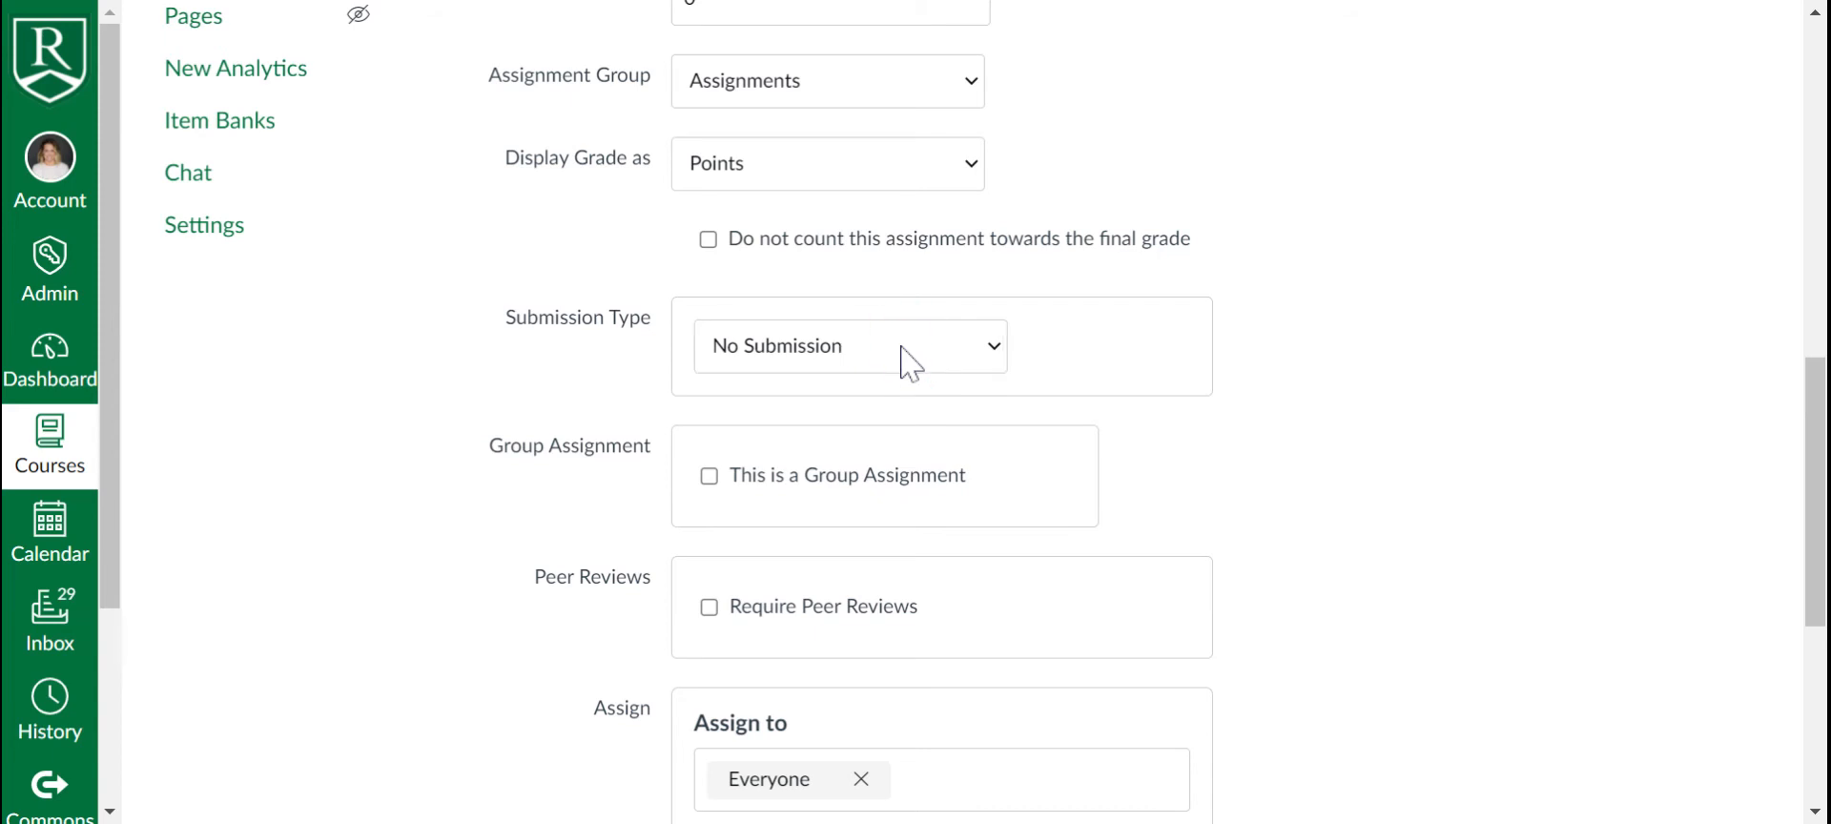
left_click(834, 479)
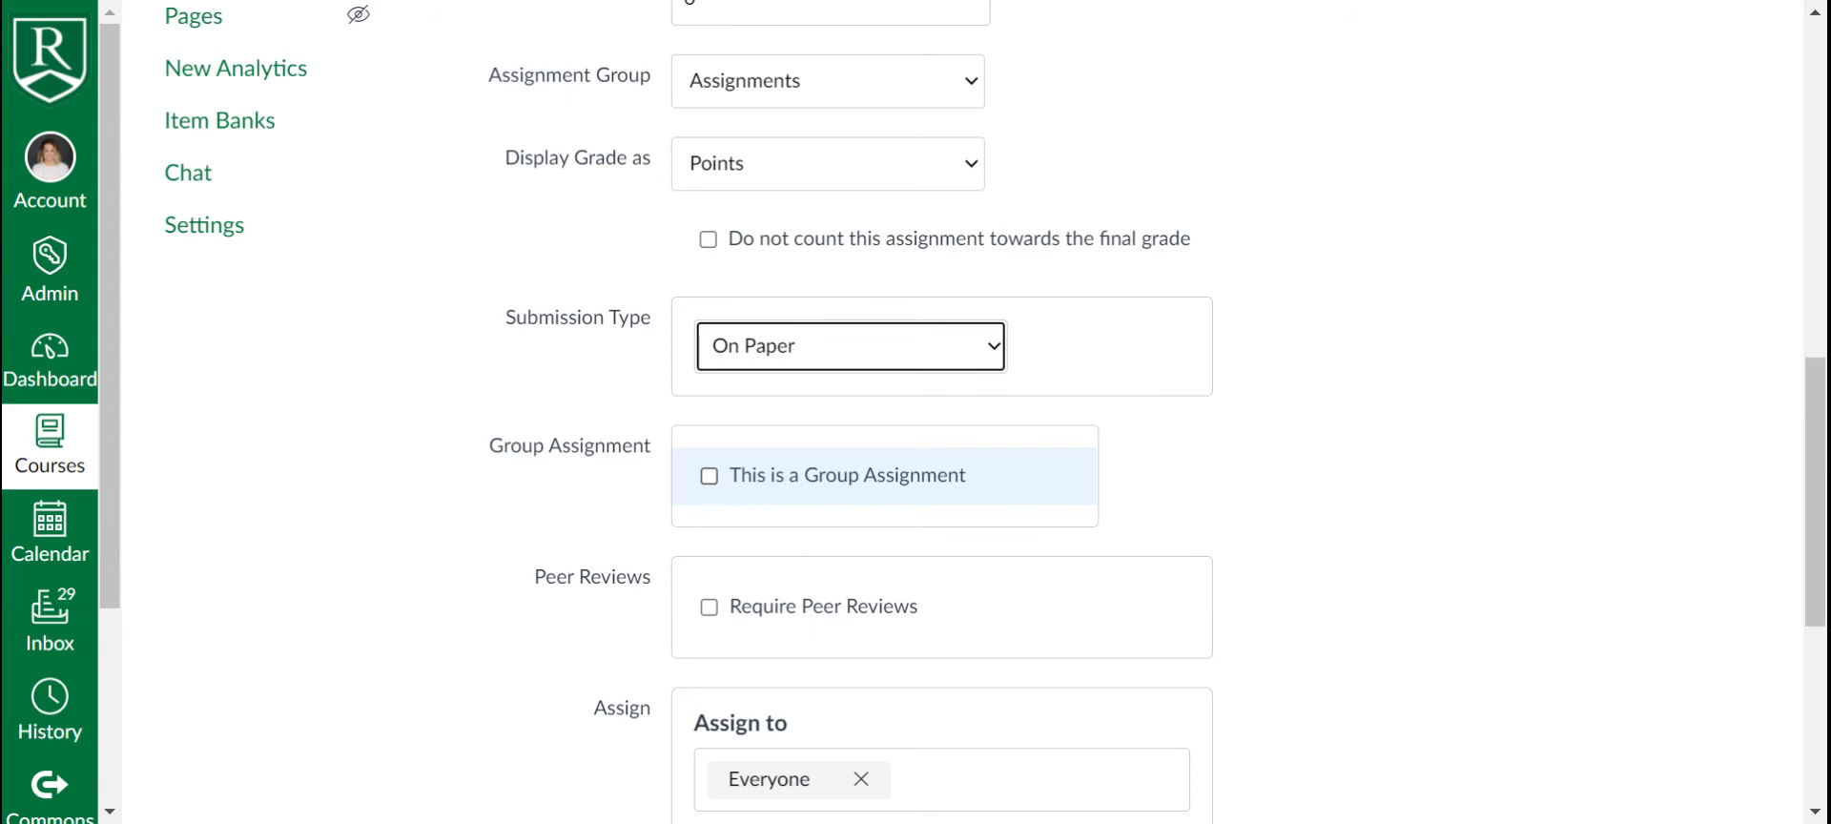
Step: Set the submission type to External Tool and choose the Kami Google Drive Assignment tool
left_click(916, 339)
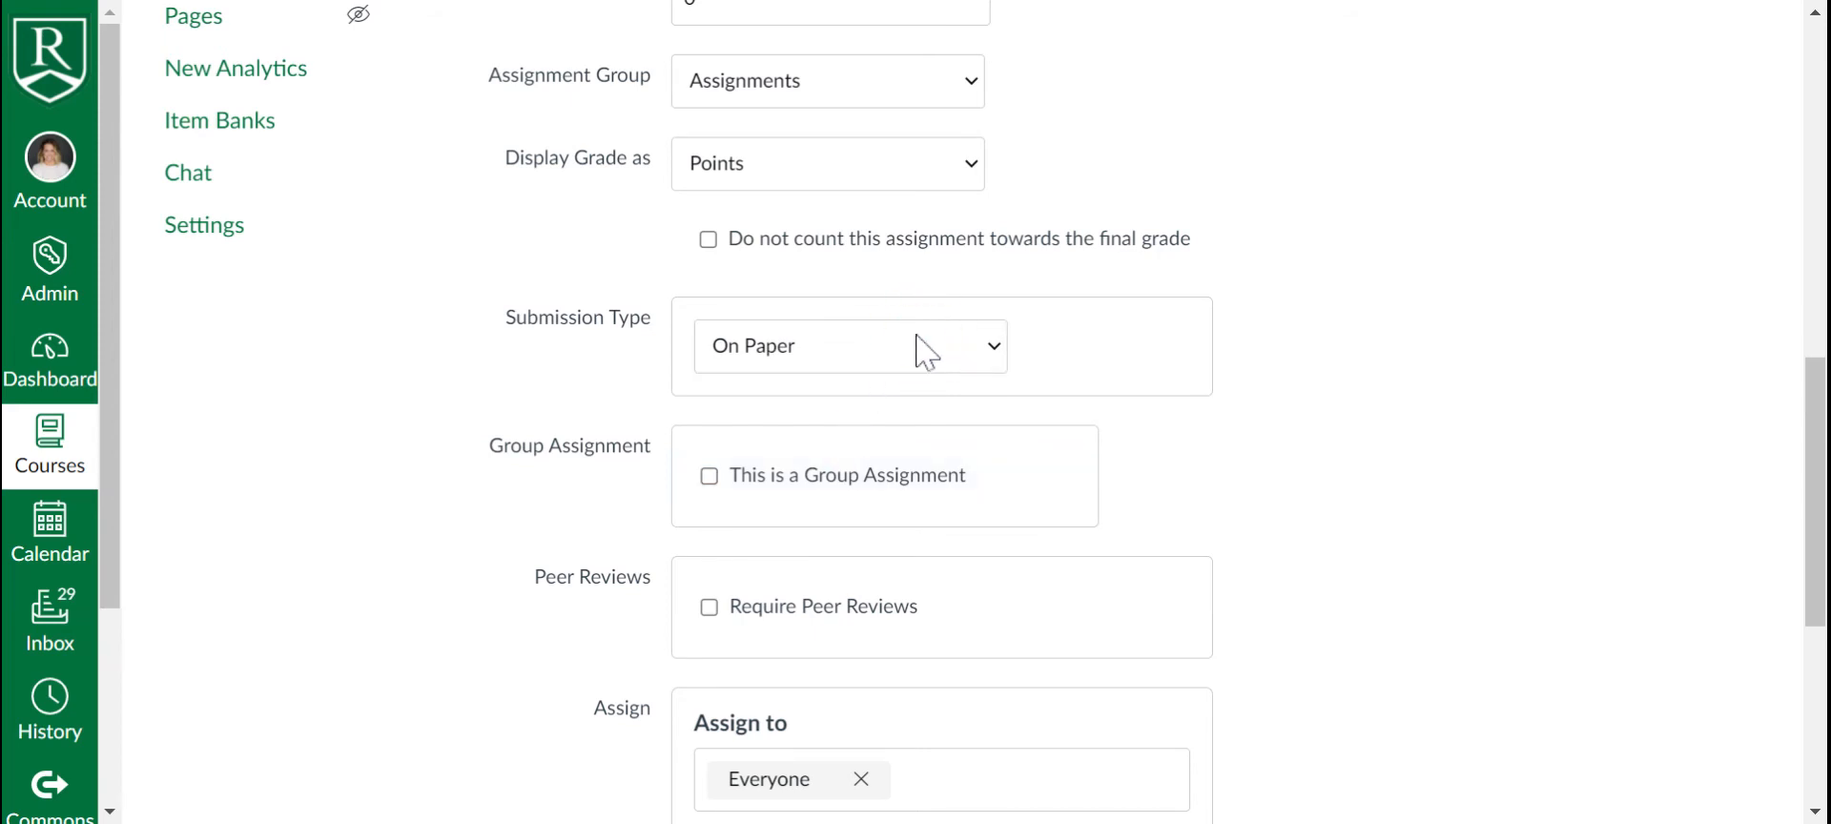
left_click(804, 546)
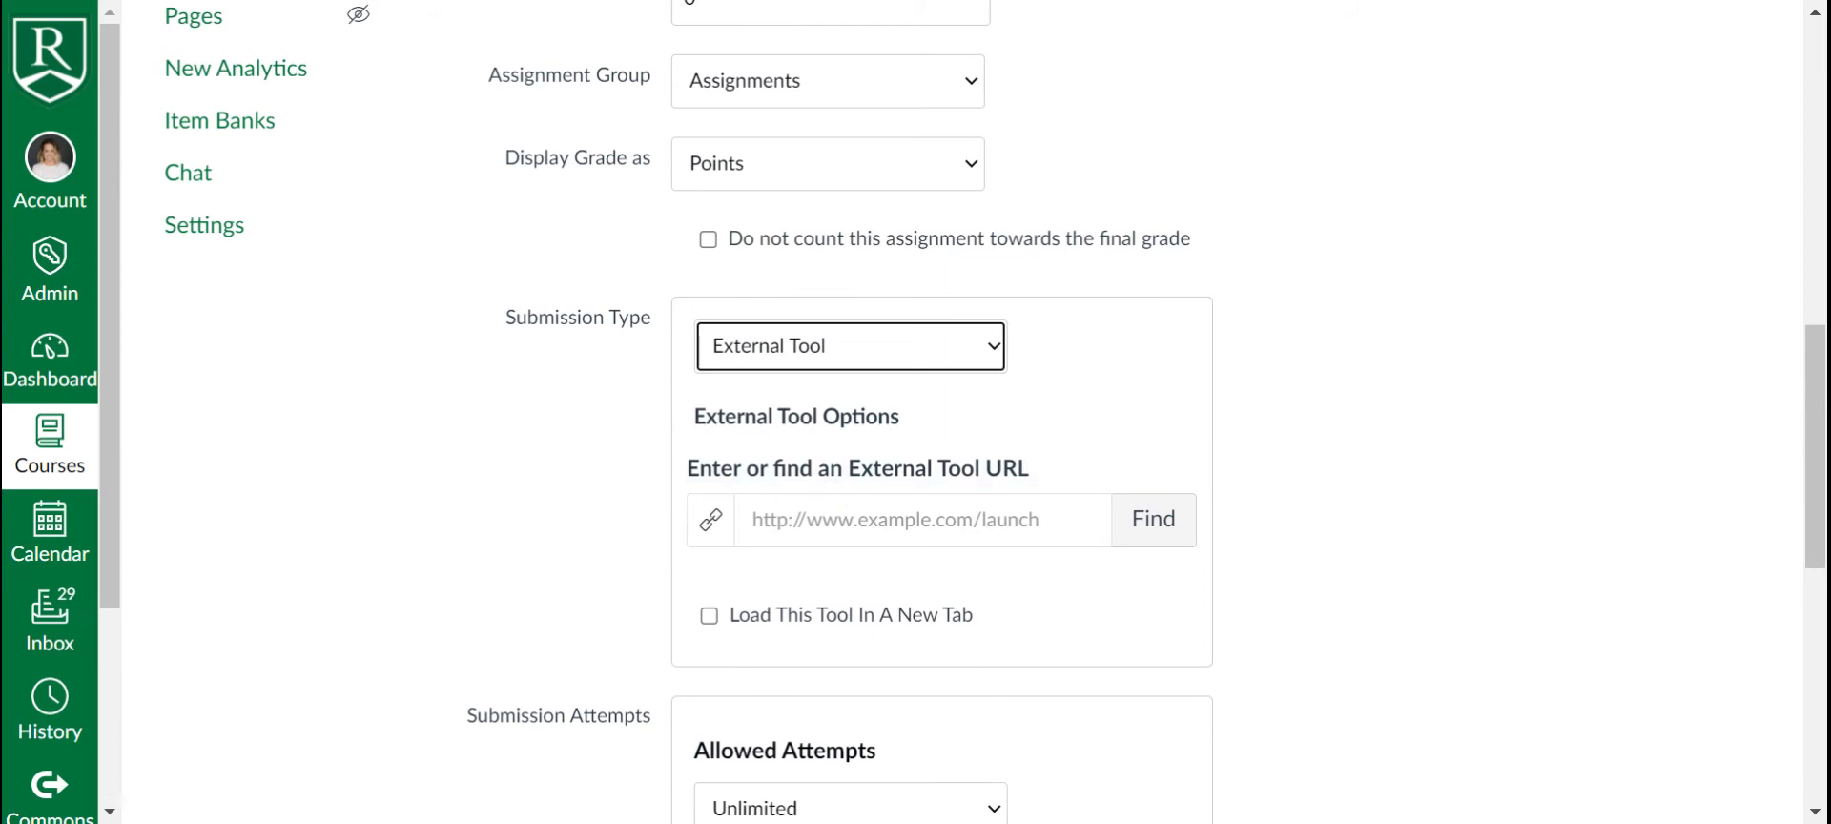
left_click(1152, 536)
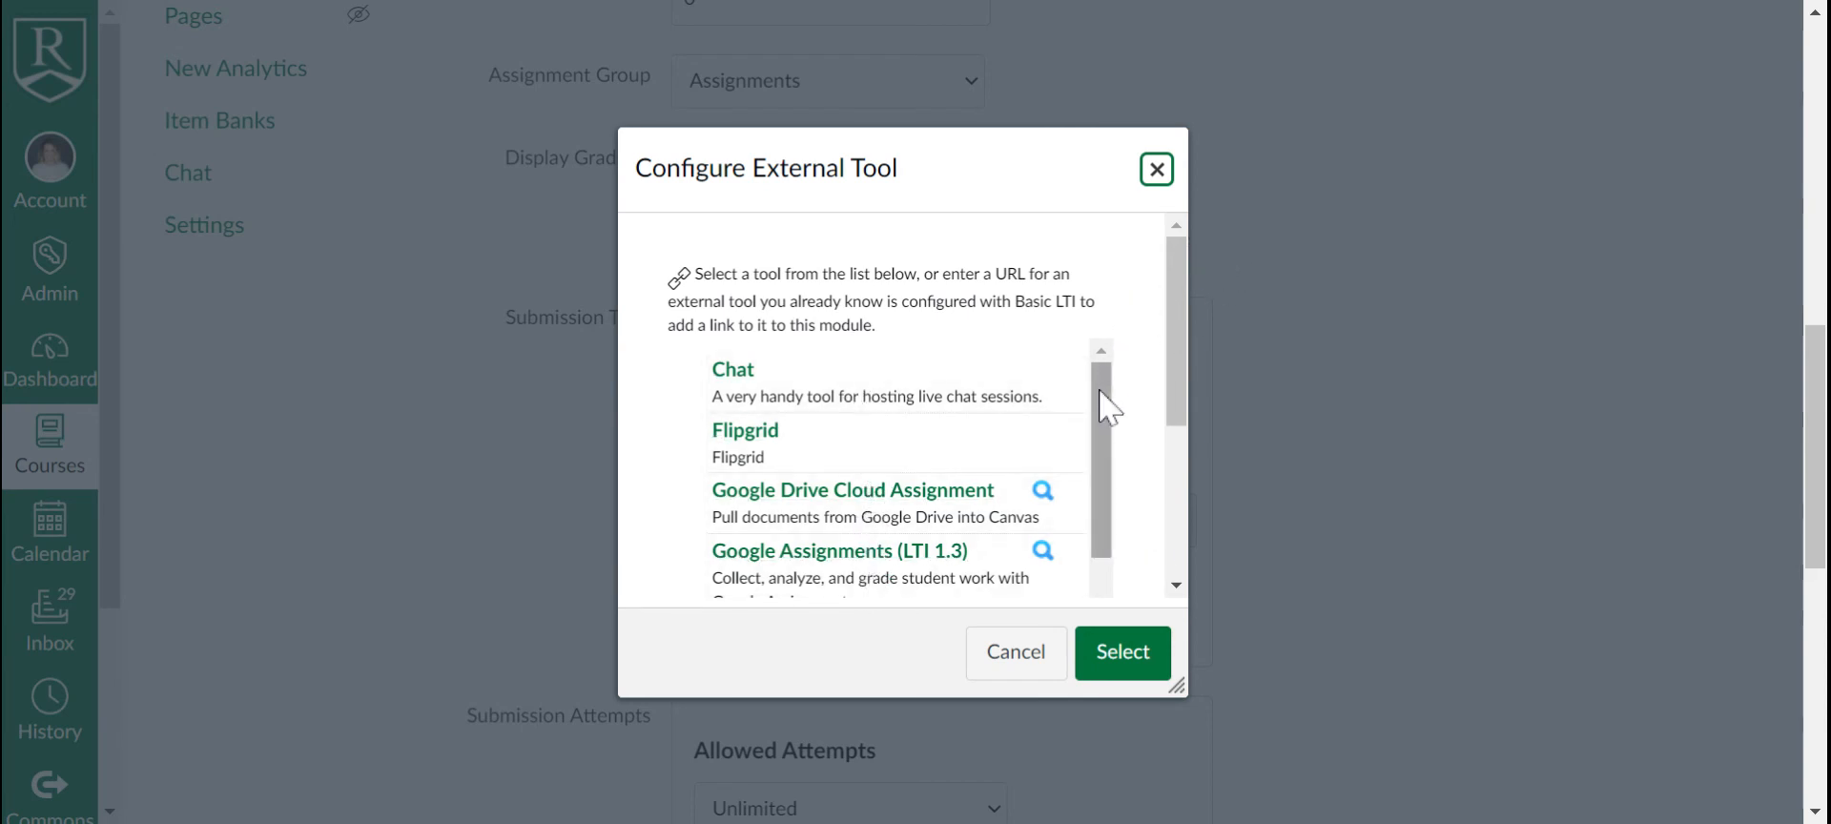
left_click_drag(1101, 391, 1091, 604)
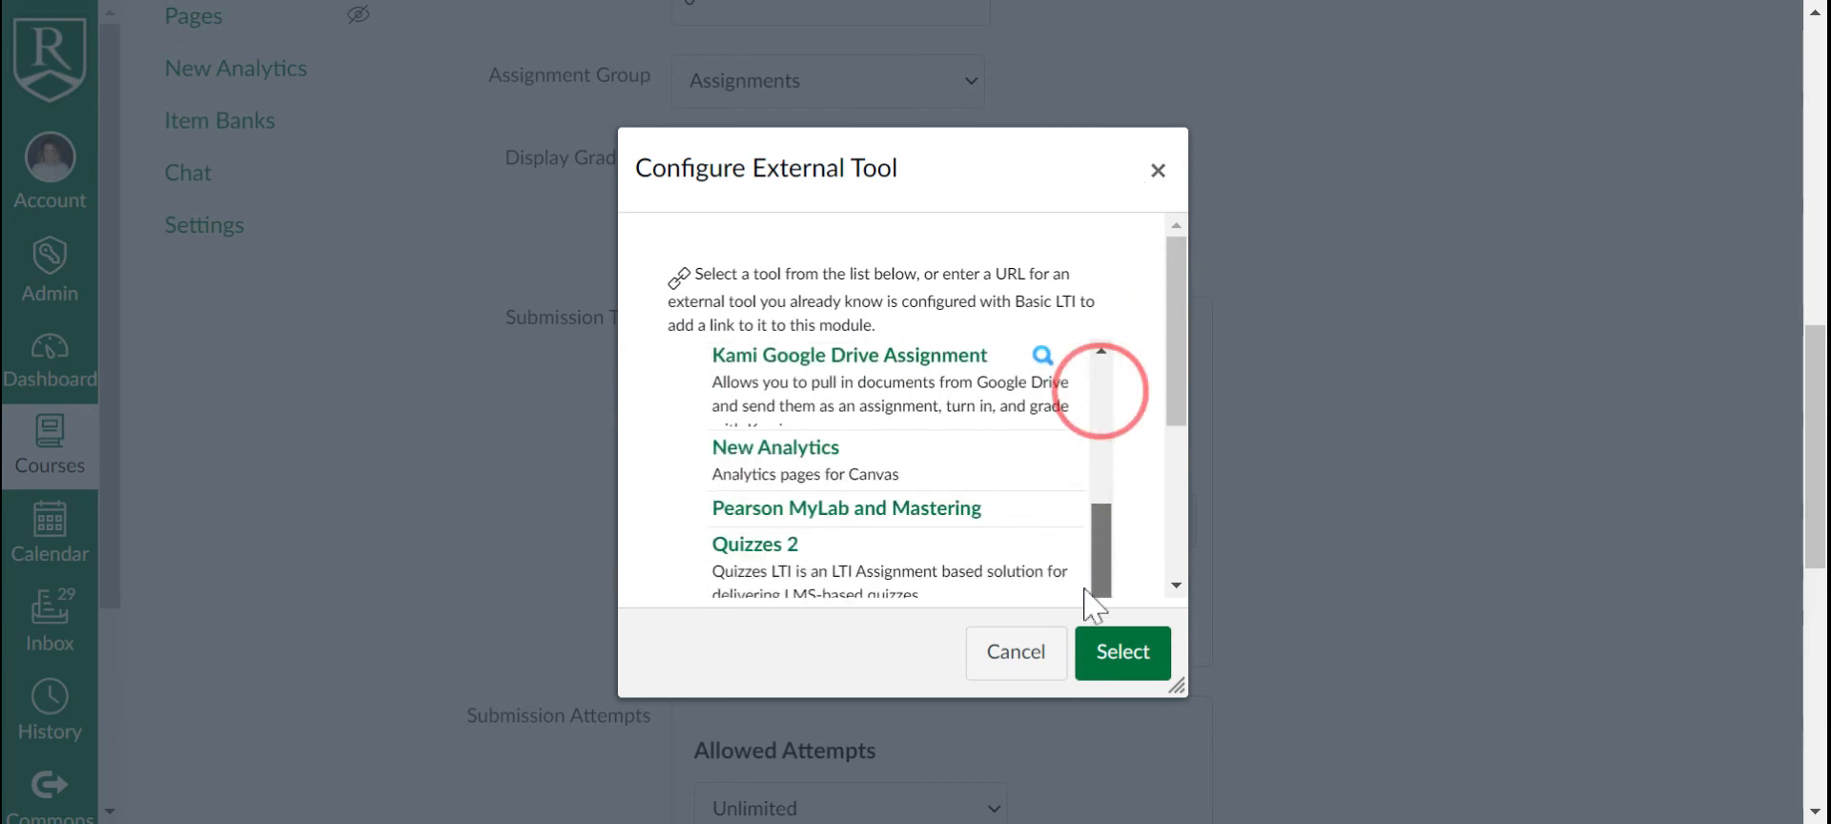
left_click(758, 396)
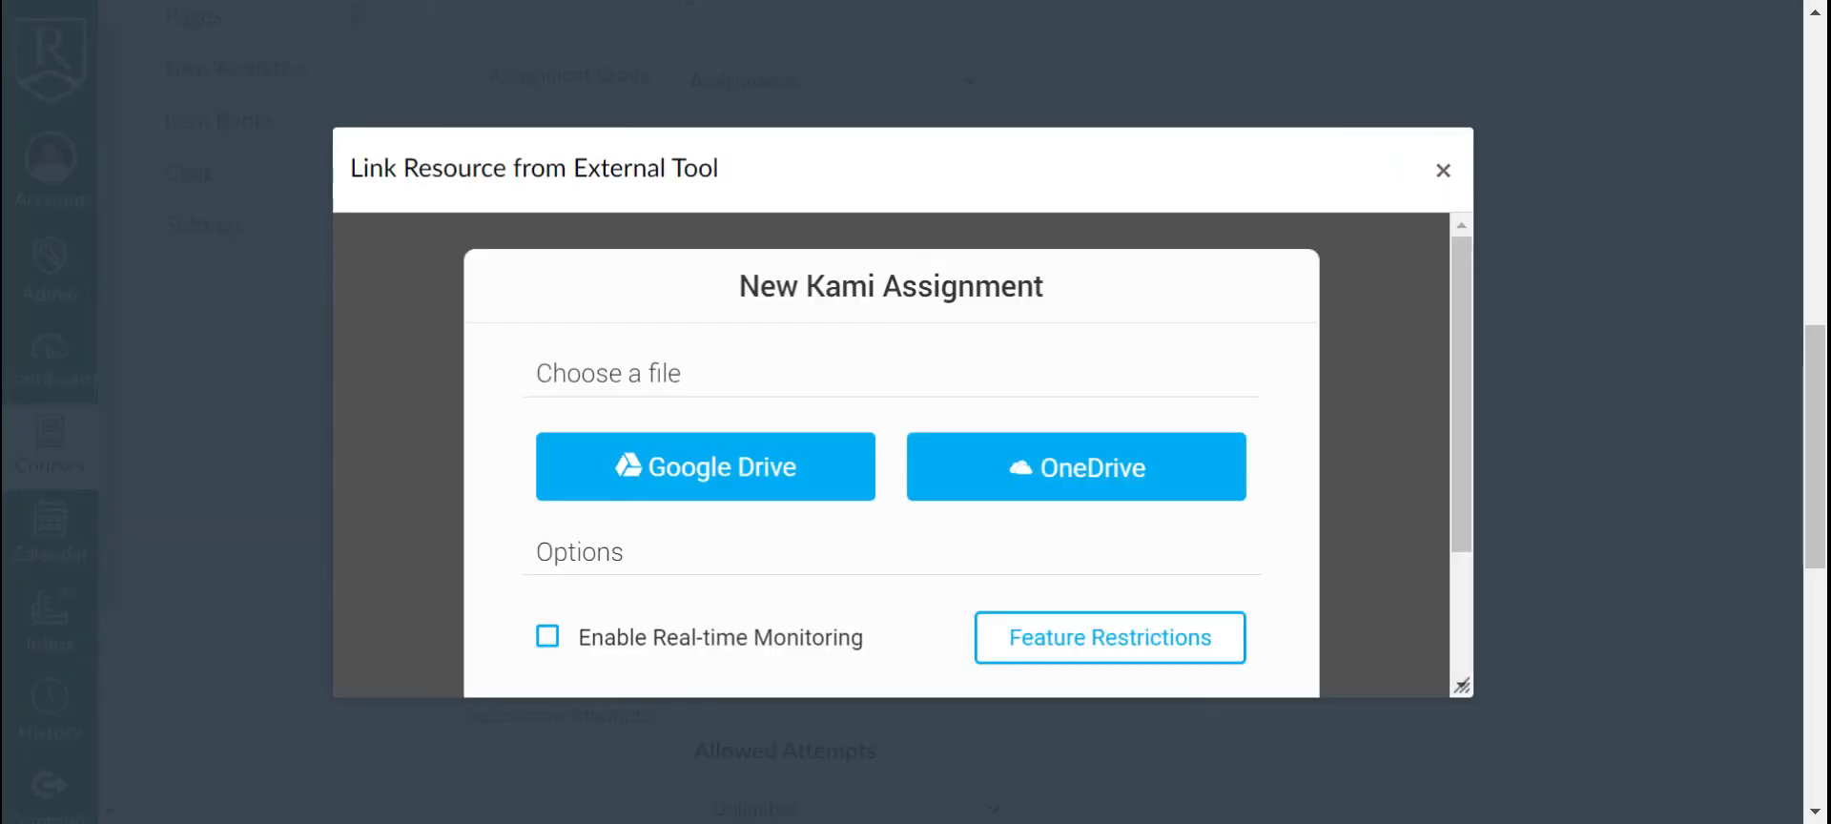
Step: Attach the weekly Canvas doc 9/8-9/11 from the Canvas folder in Google Drive to the Kami assignment and confirm the tool selection
left_click(769, 477)
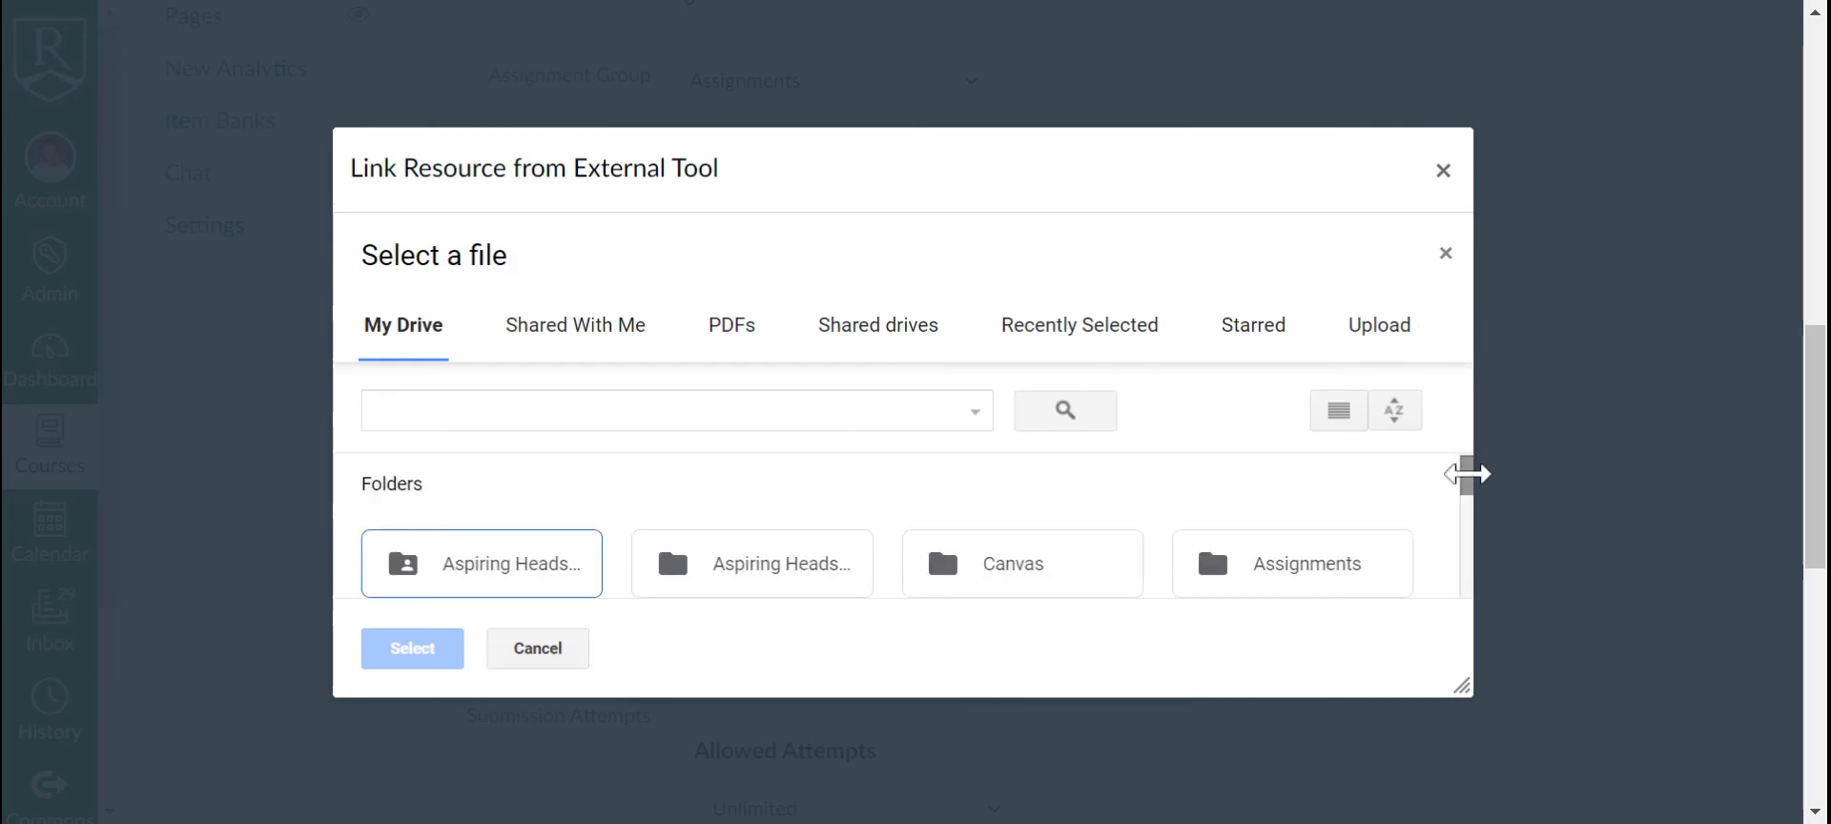
double_click(1082, 553)
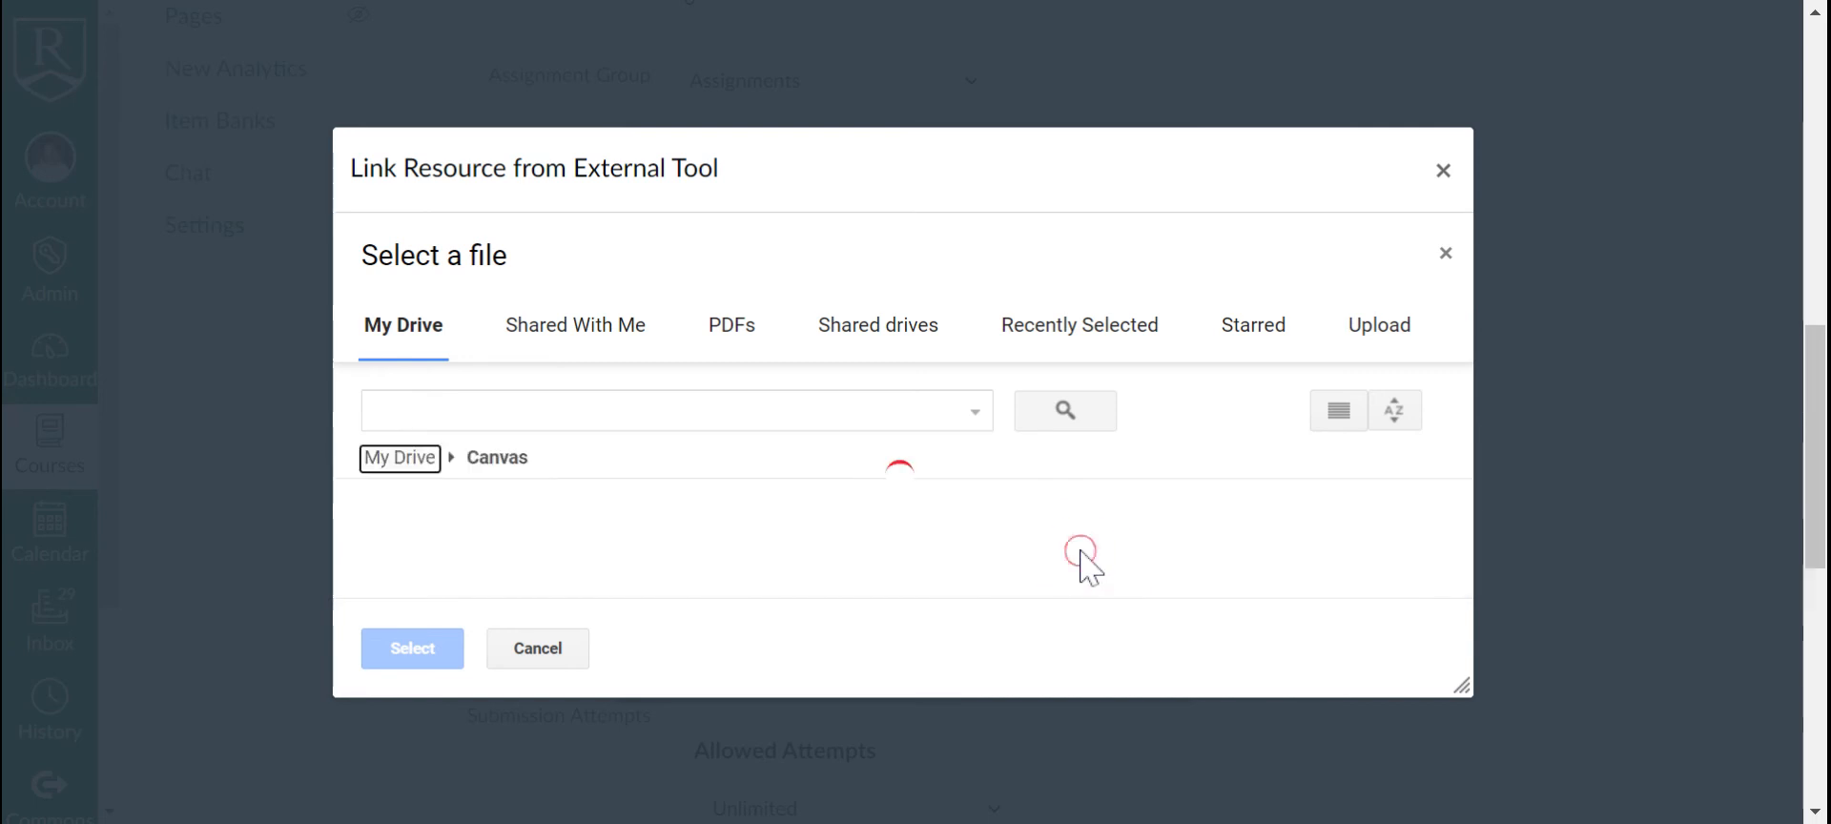
left_click(494, 530)
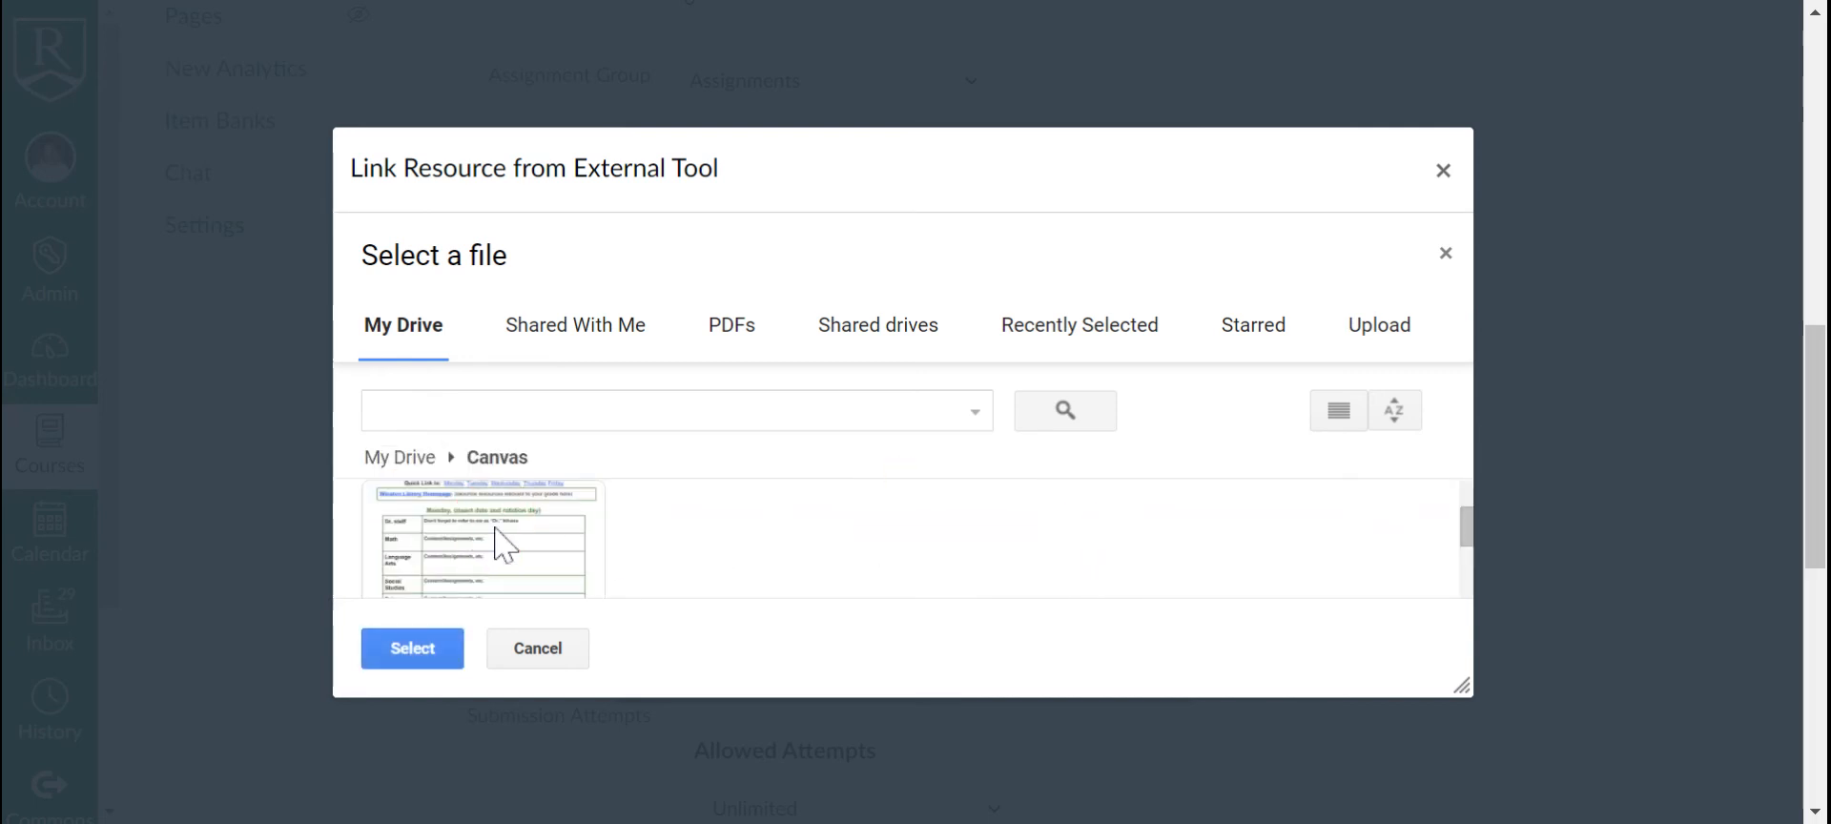
left_click(400, 653)
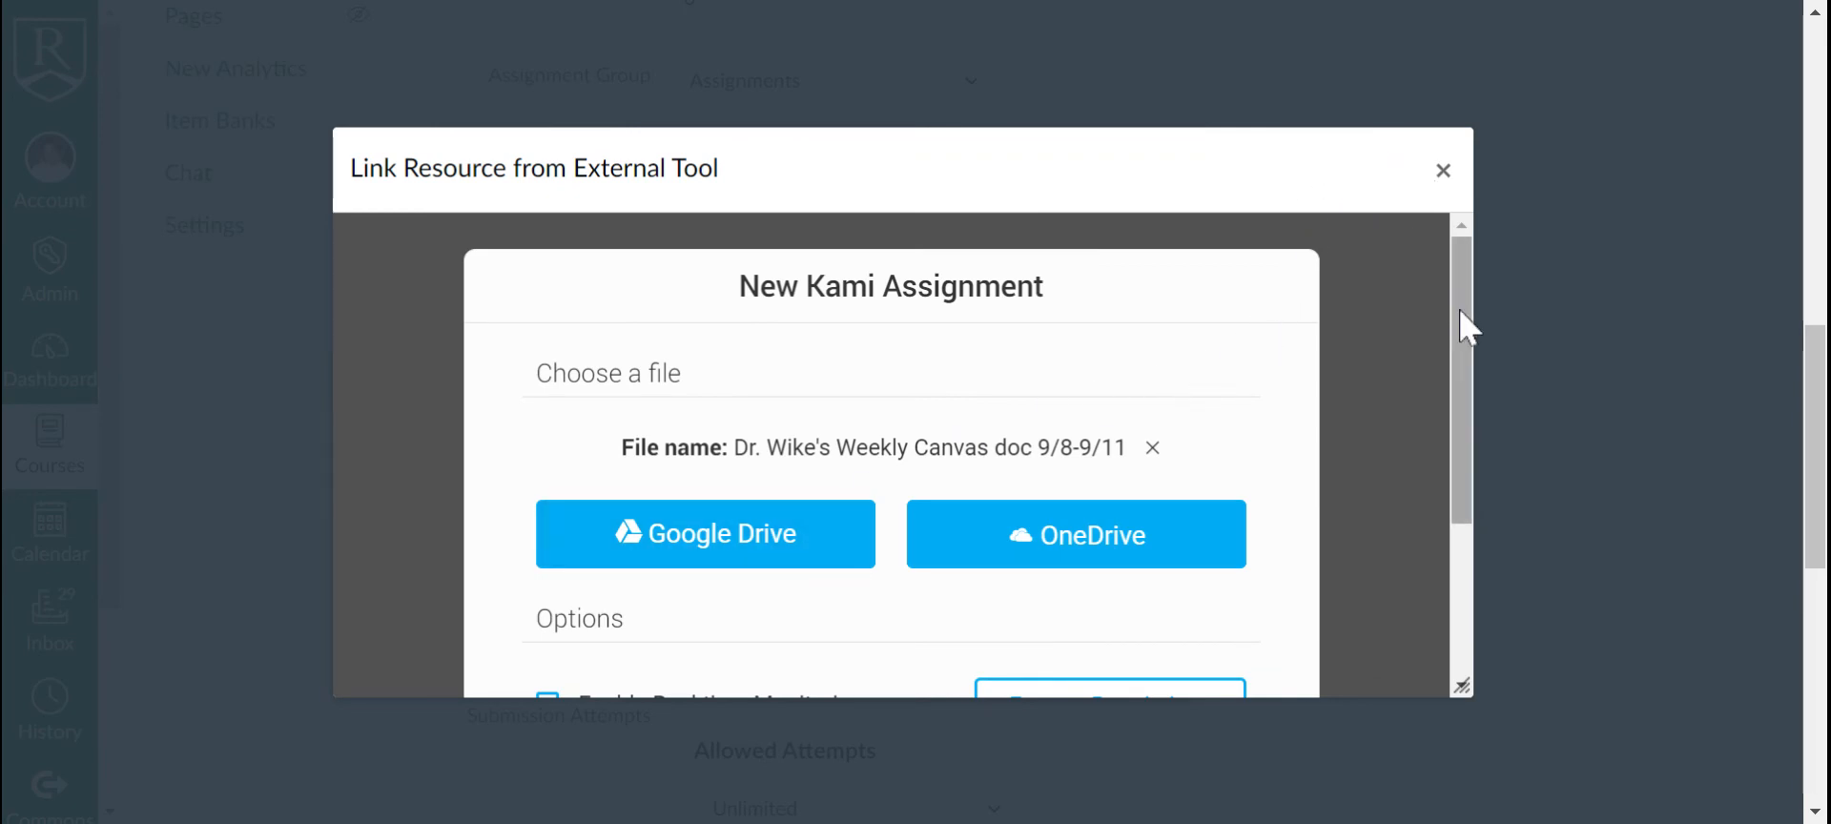
left_click_drag(1459, 311, 1465, 483)
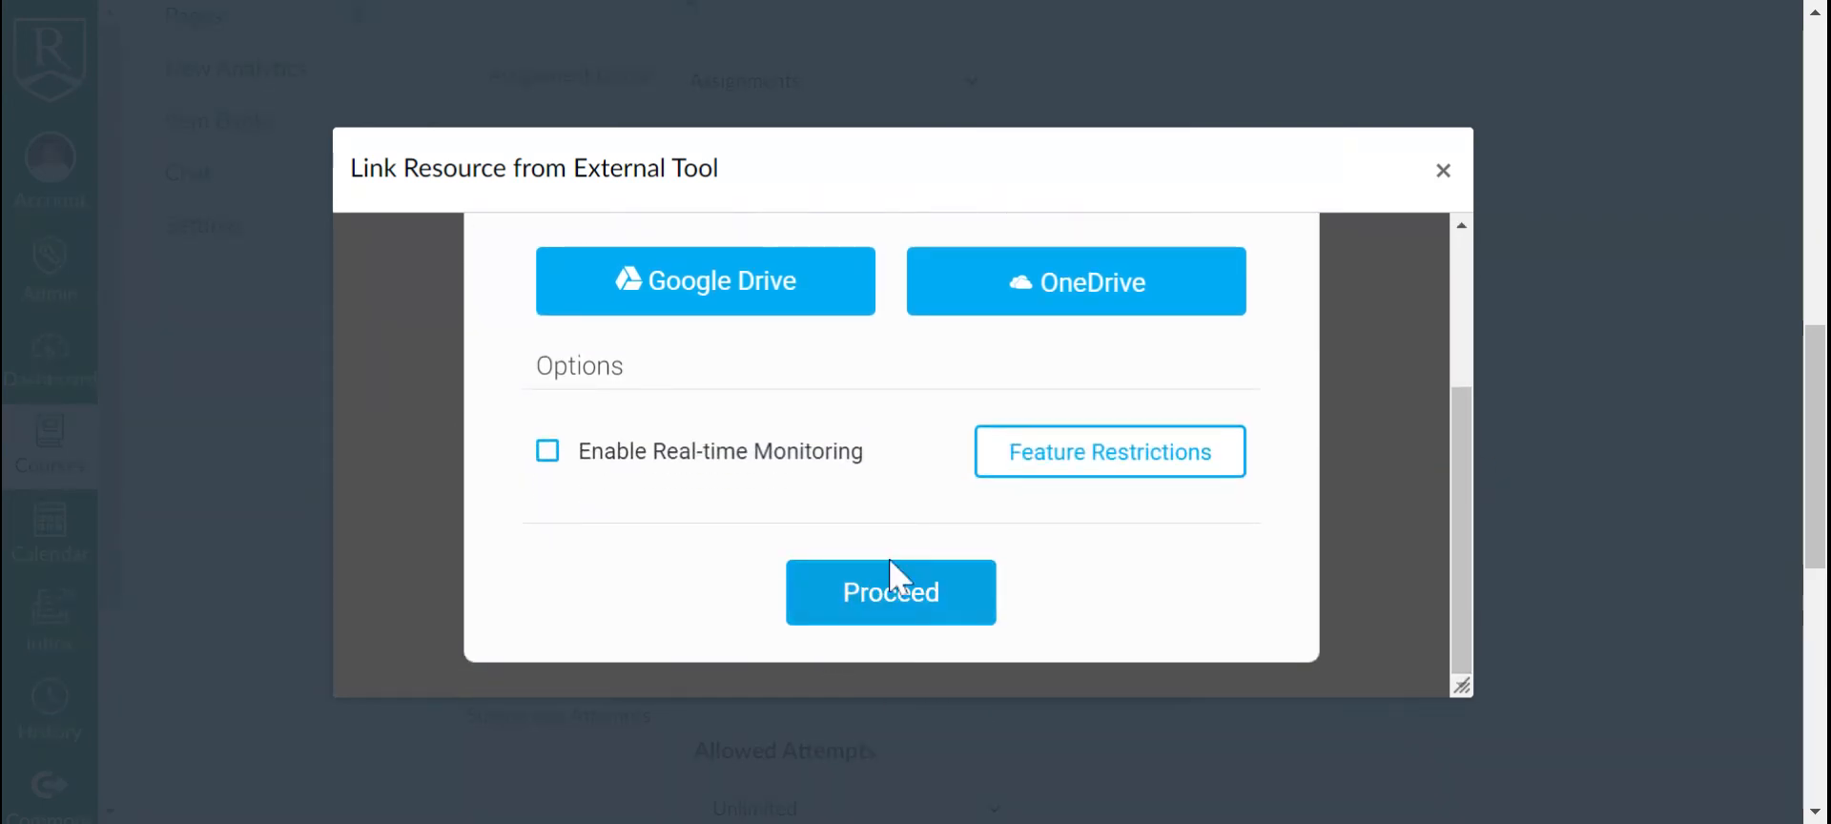
left_click(896, 596)
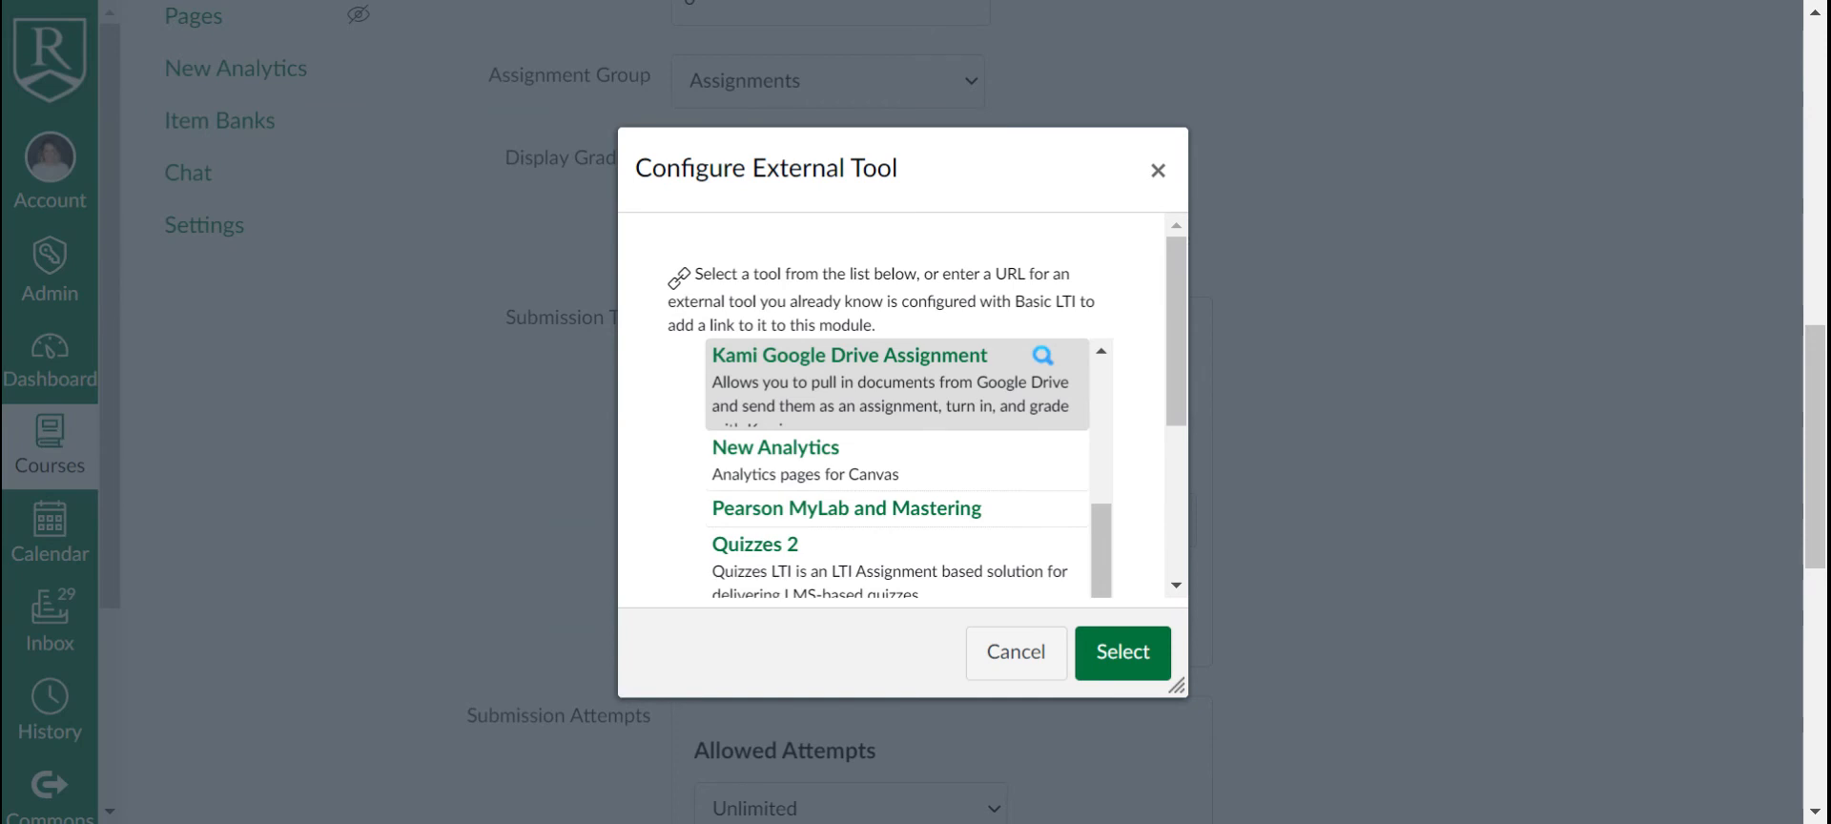
left_click(1121, 654)
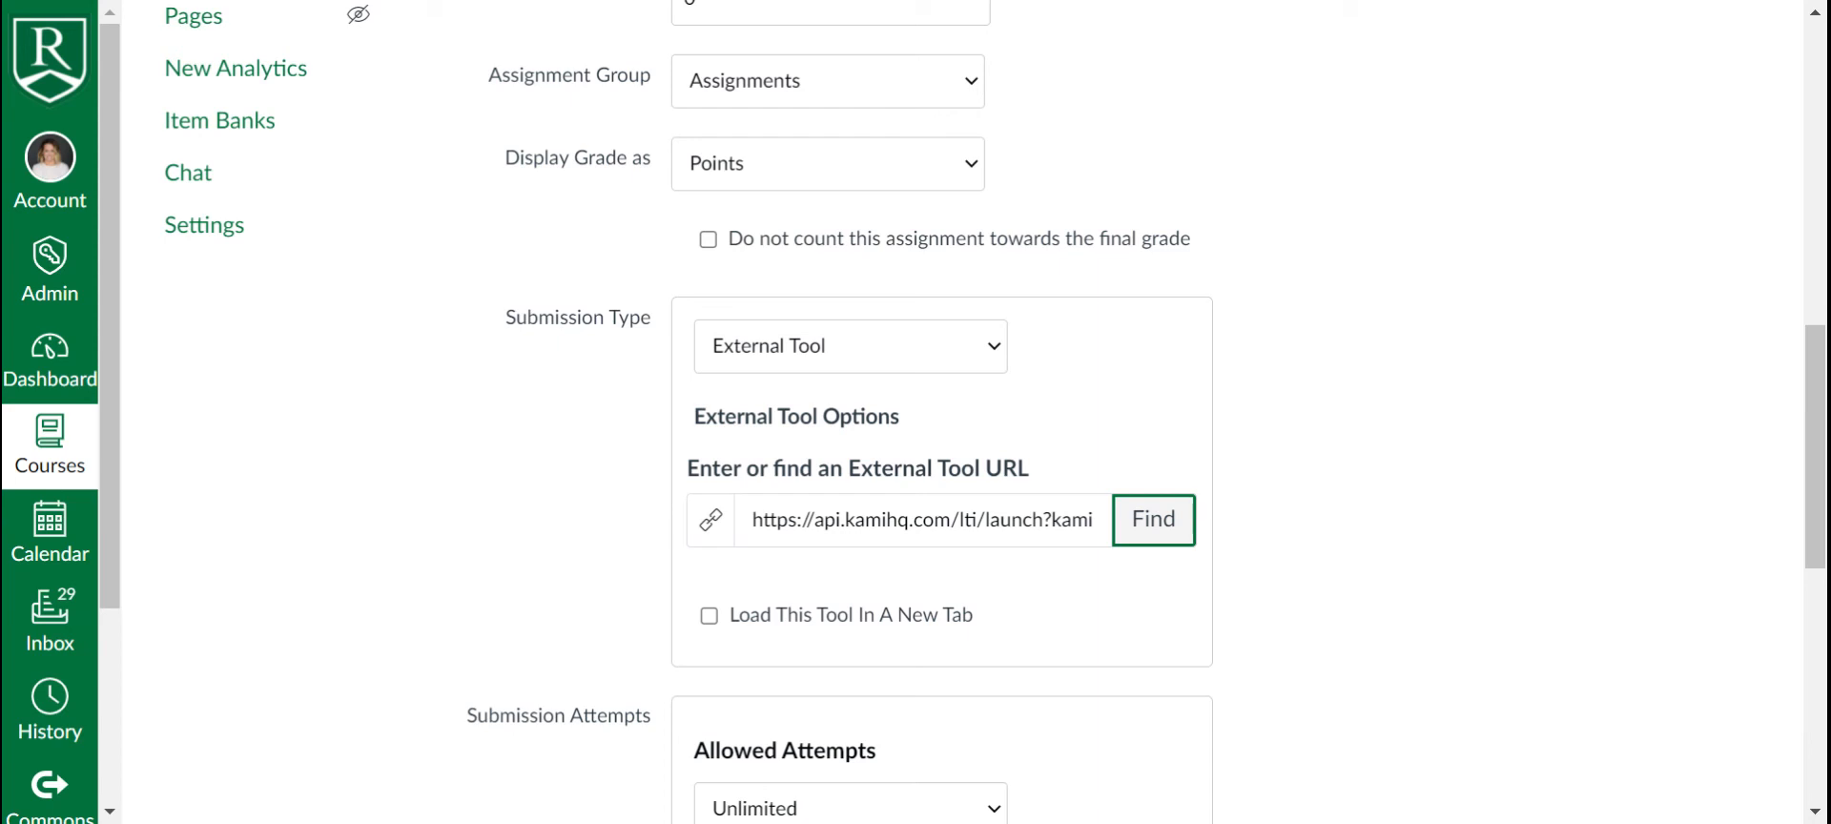
Step: Make the external tool load in a new tab and save the assignment without publishing it
left_click(709, 616)
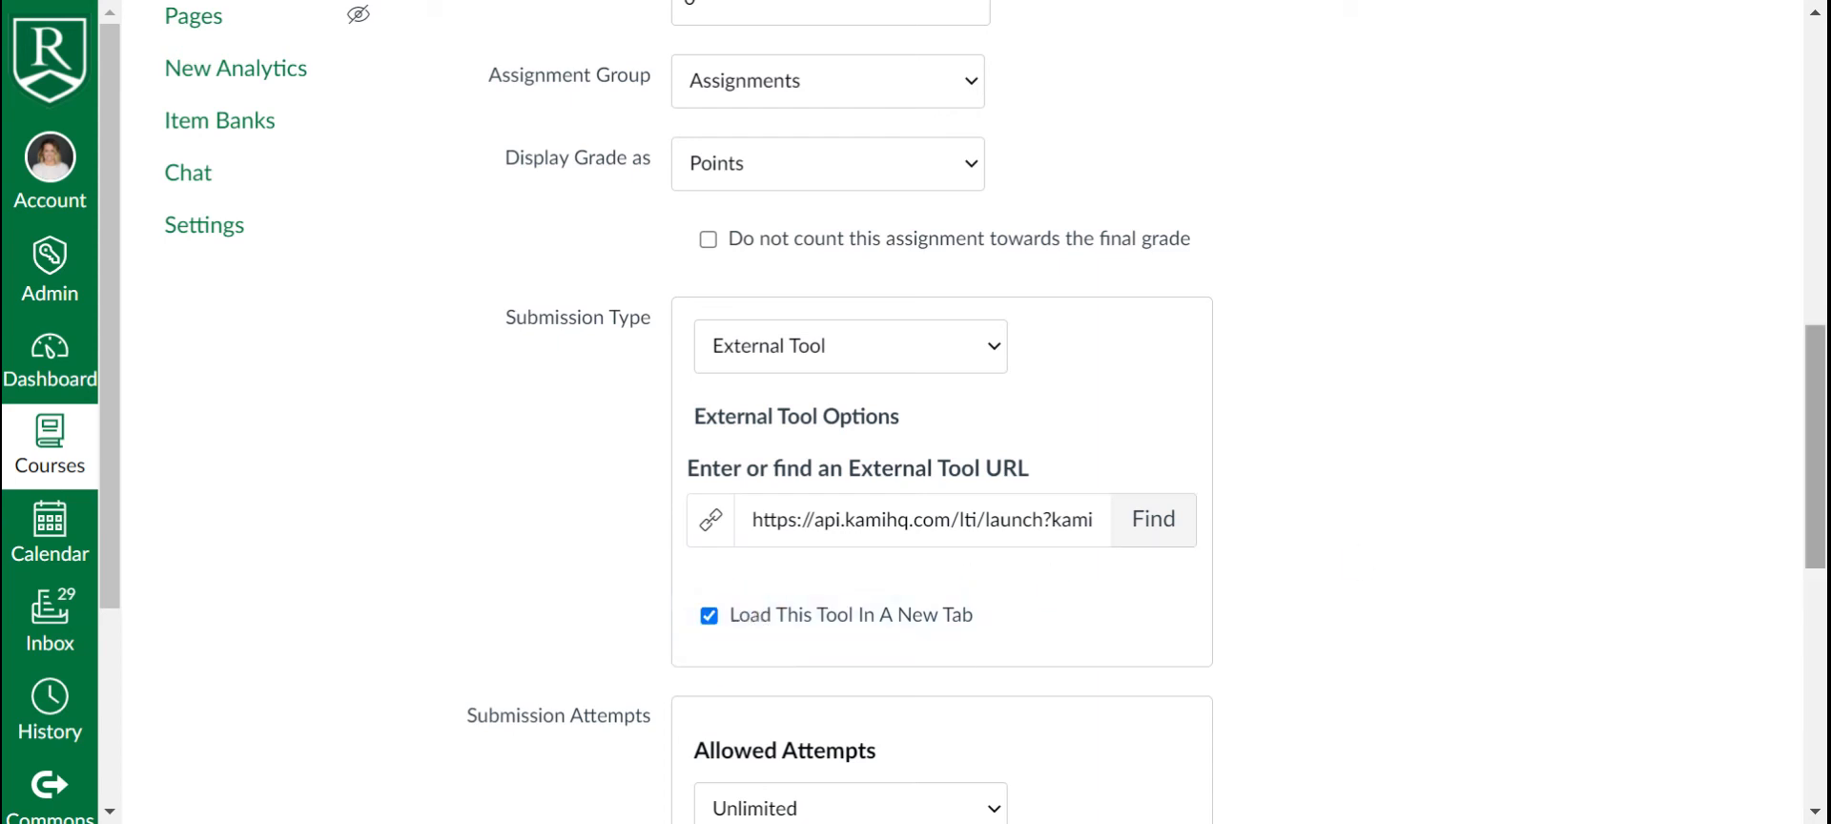
left_click_drag(1817, 515, 1815, 684)
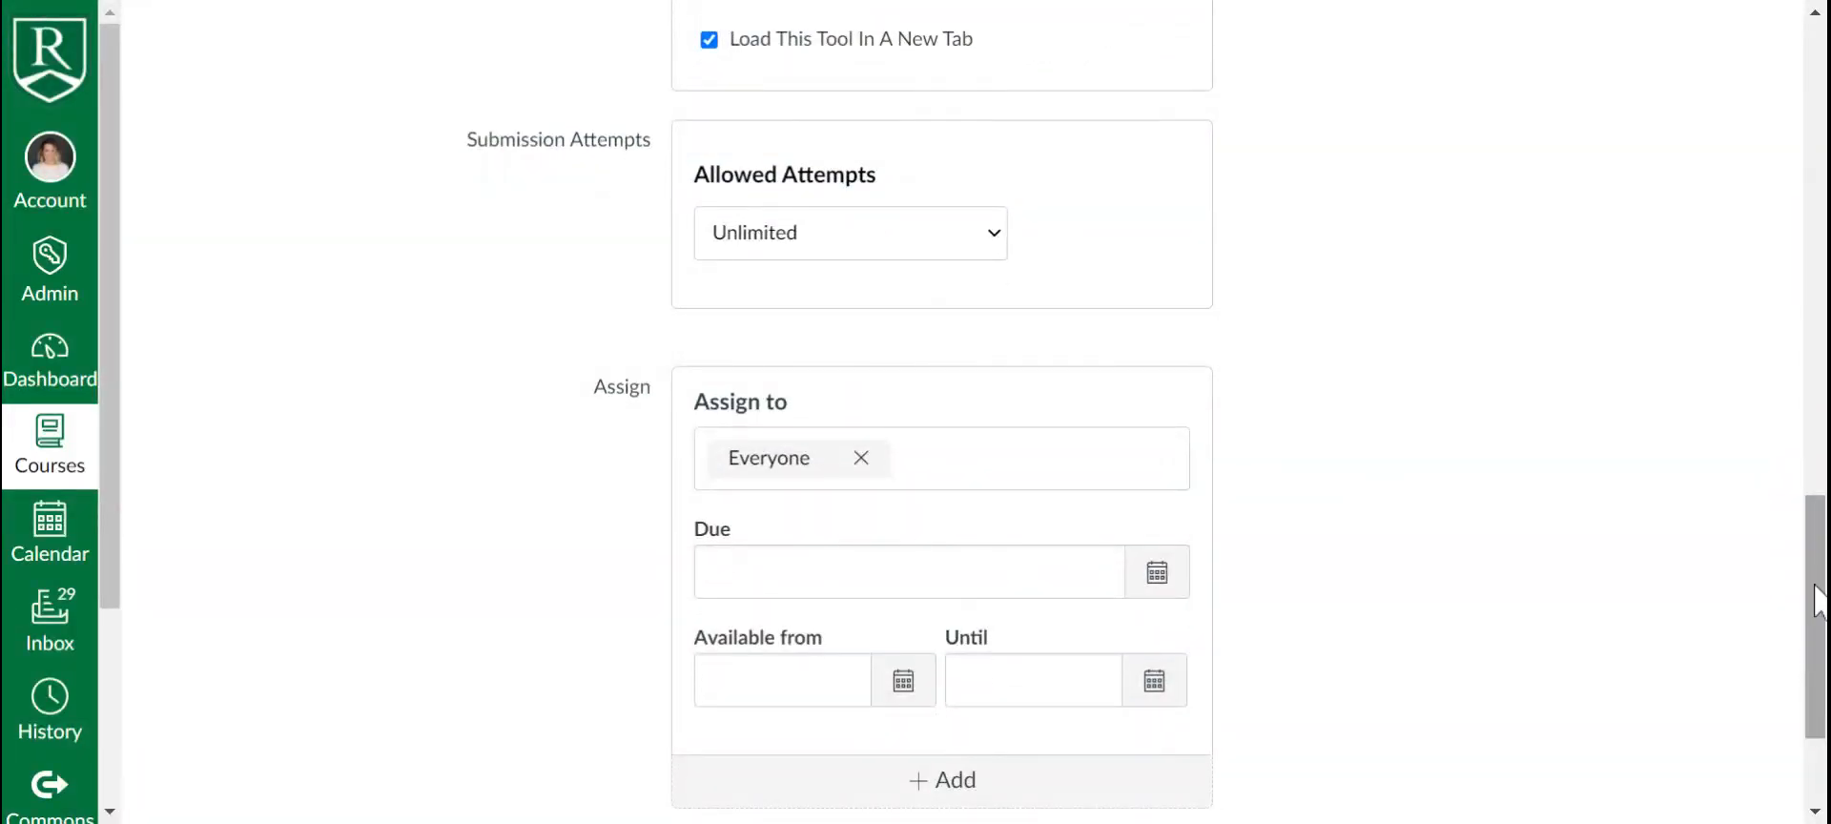
left_click_drag(1815, 575, 1822, 639)
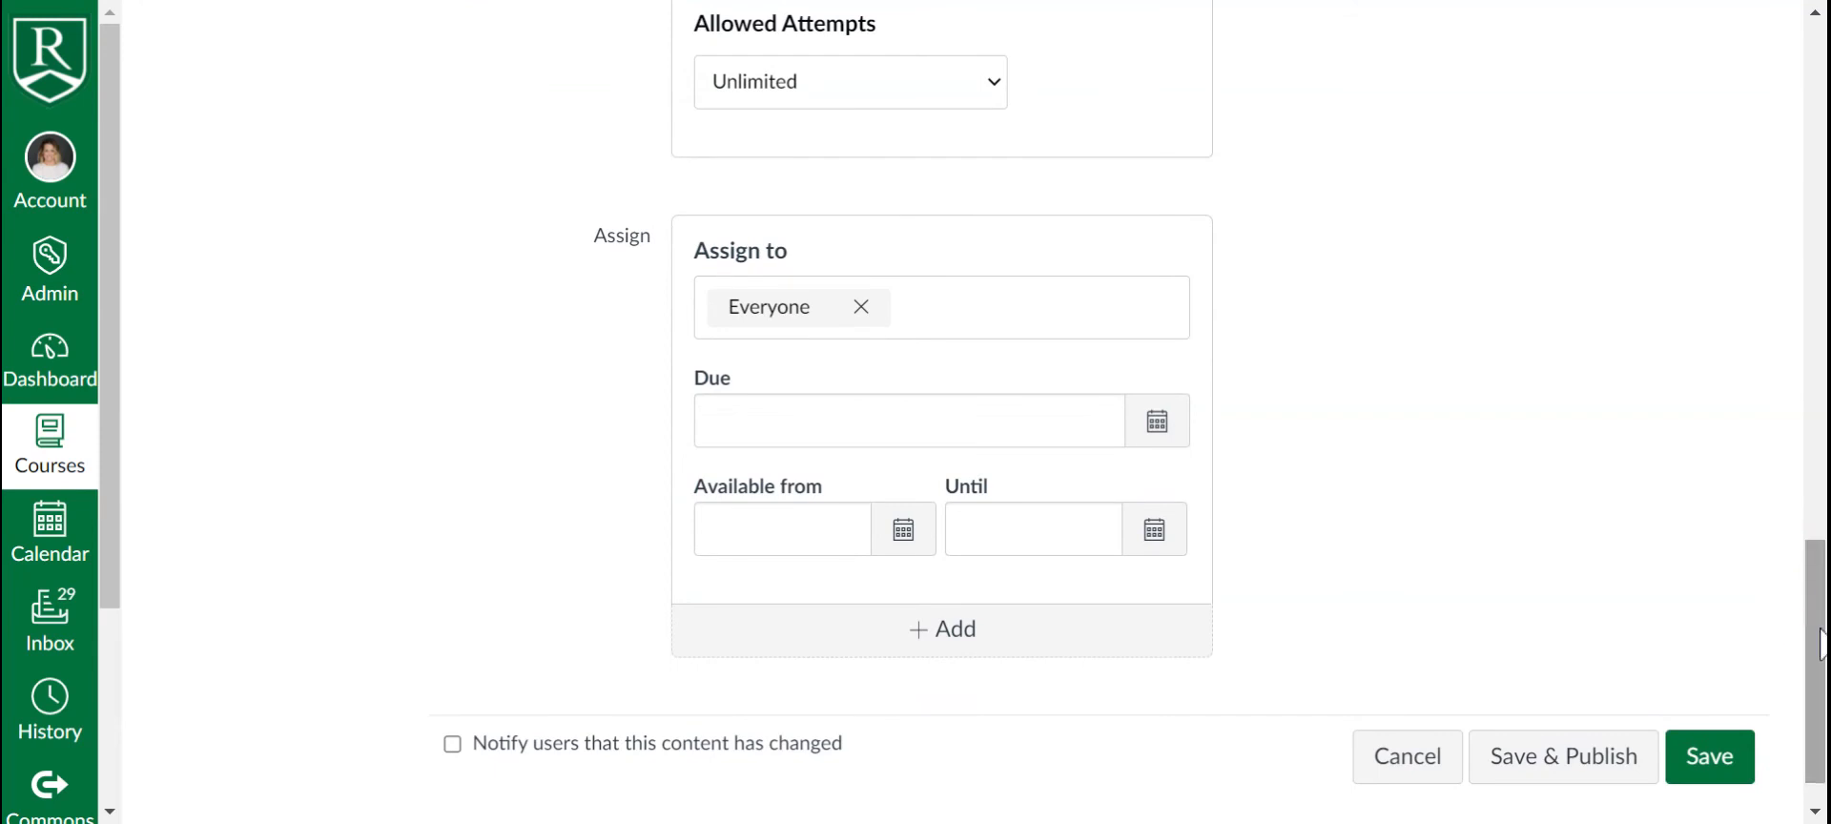
left_click(1704, 761)
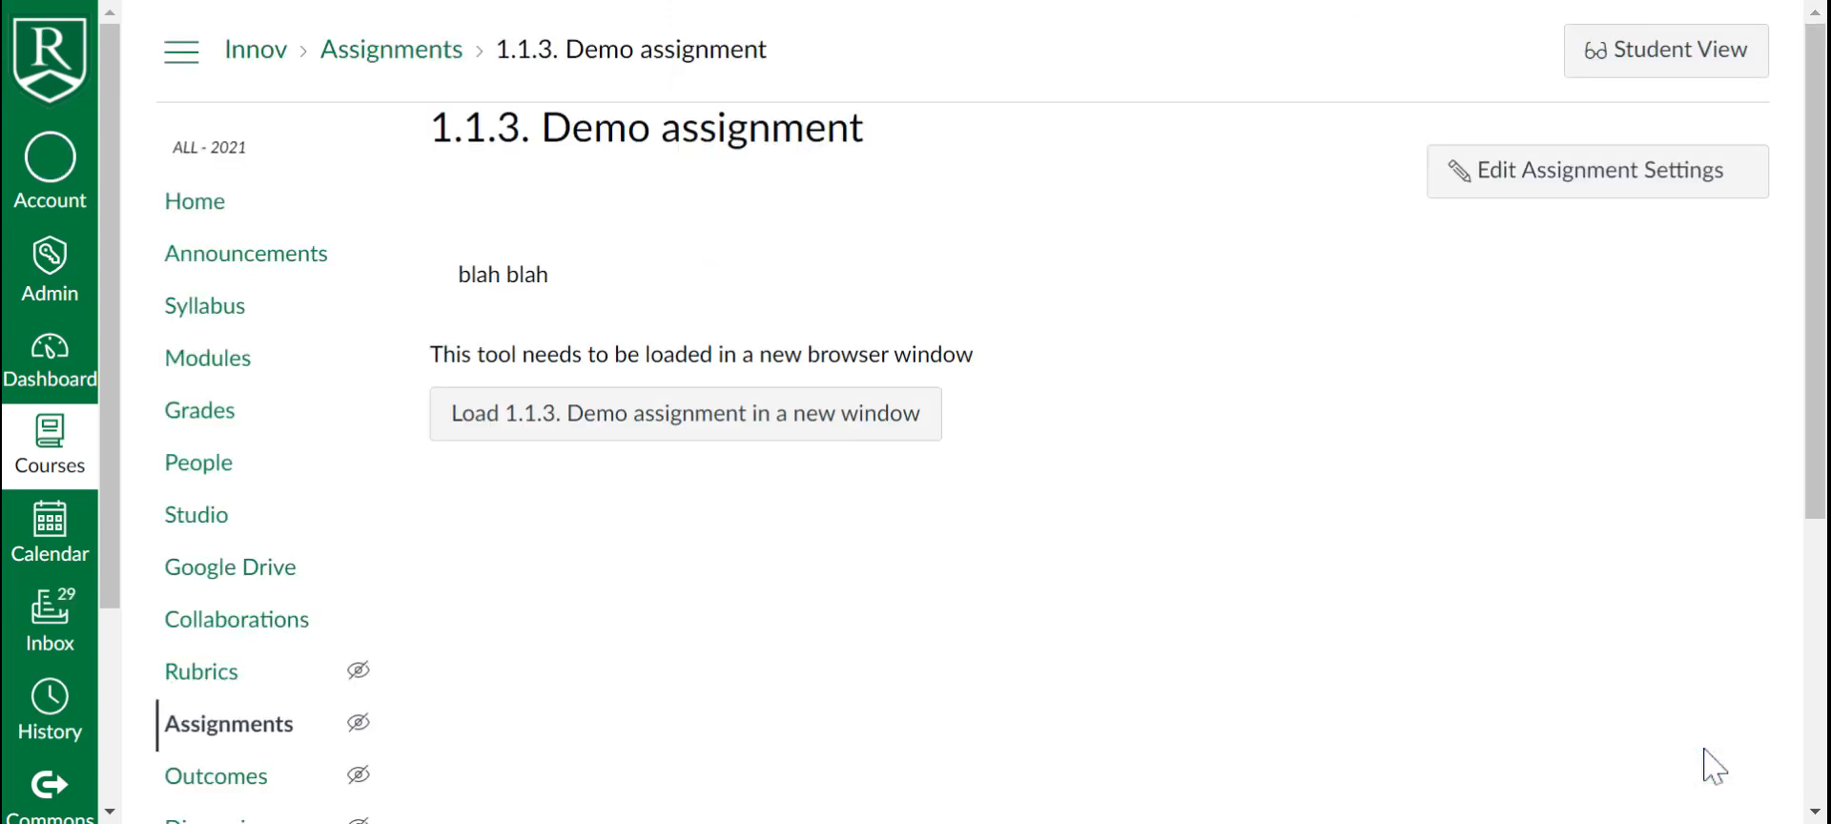
Step: Load the 1.1.3. Demo assignment's tool in a new window and return to the course's module list
left_click(822, 556)
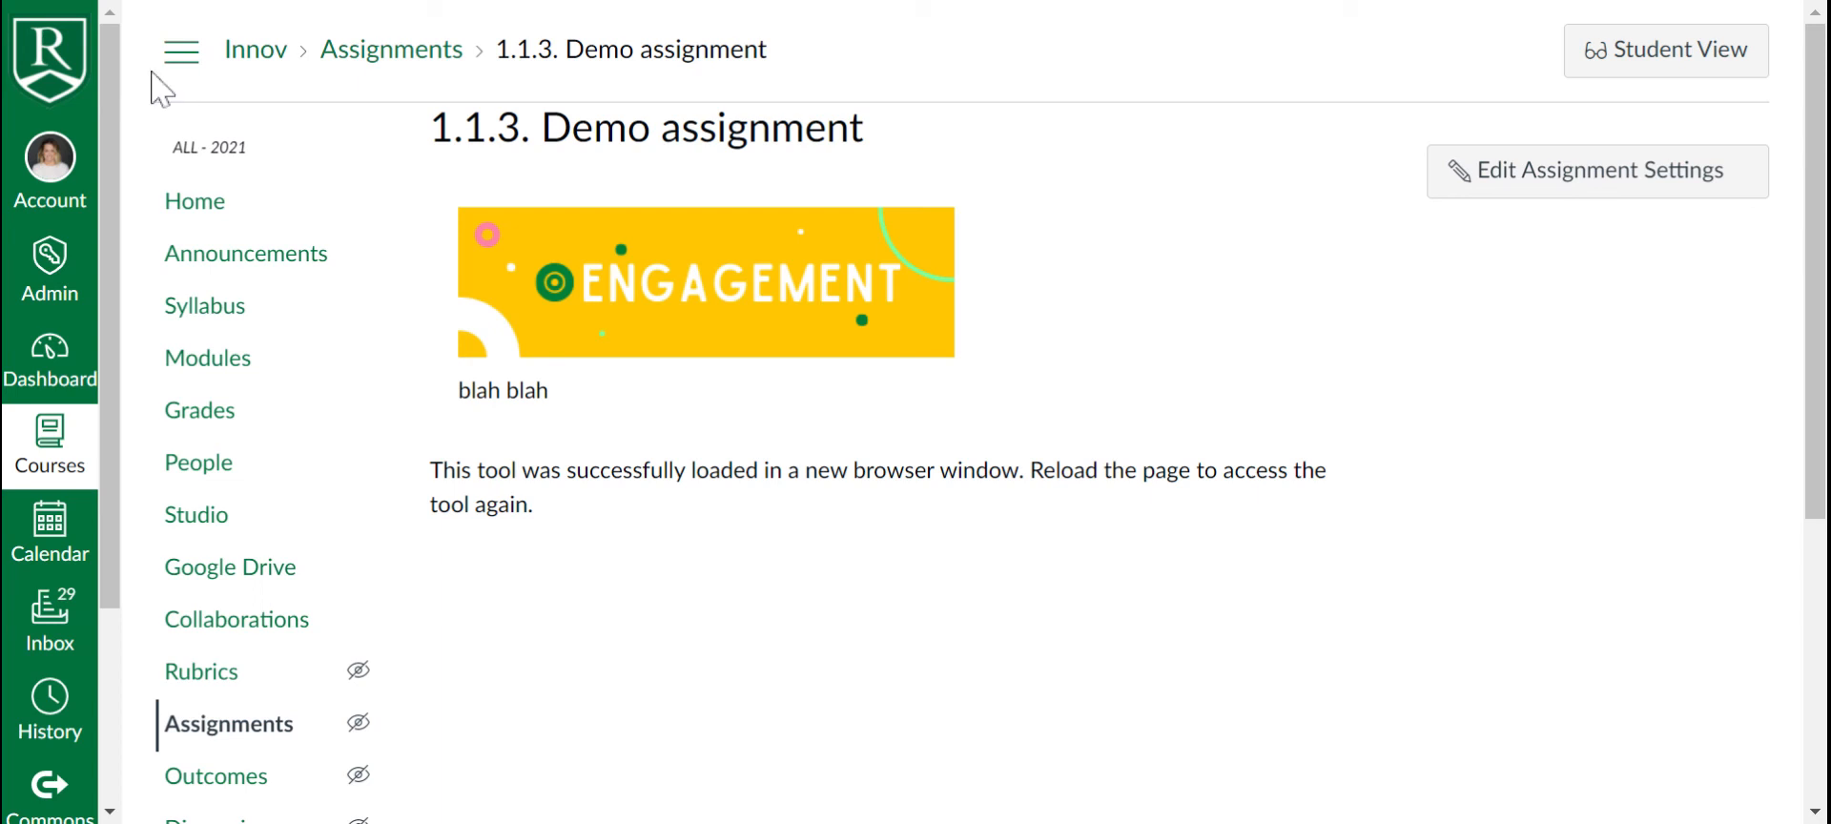
left_click(216, 359)
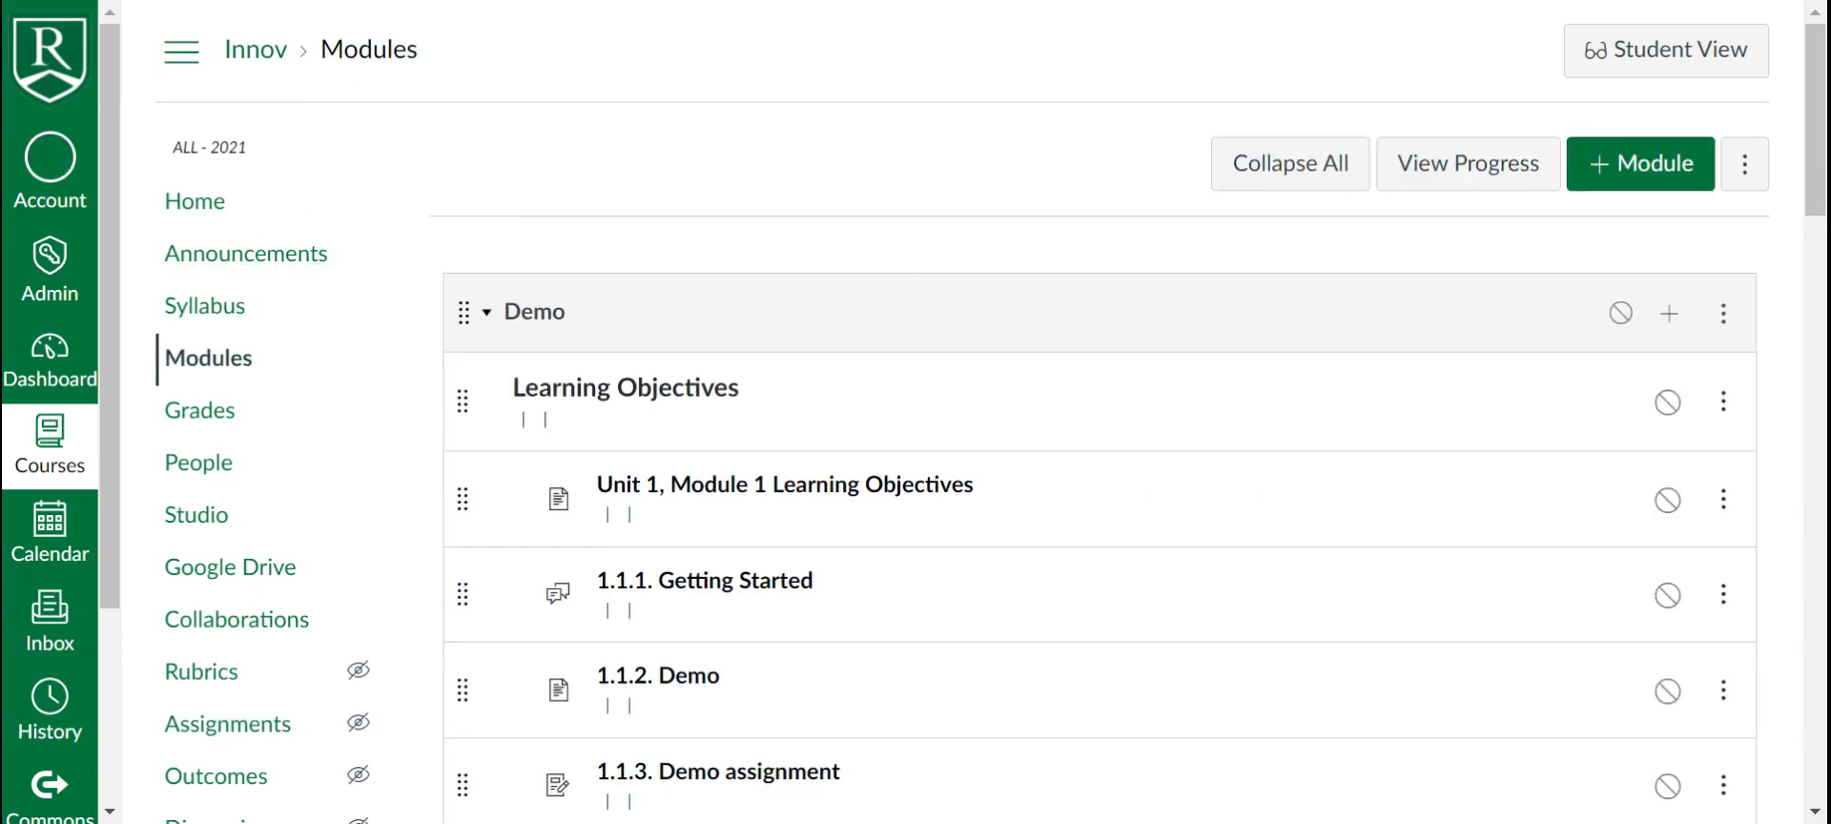
Step: Start adding a new quiz to the Demo module with the New Quizzes engine
mouse_move(1817, 69)
left_mouse_down()
mouse_move(1819, 98)
mouse_move(1820, 81)
left_mouse_up()
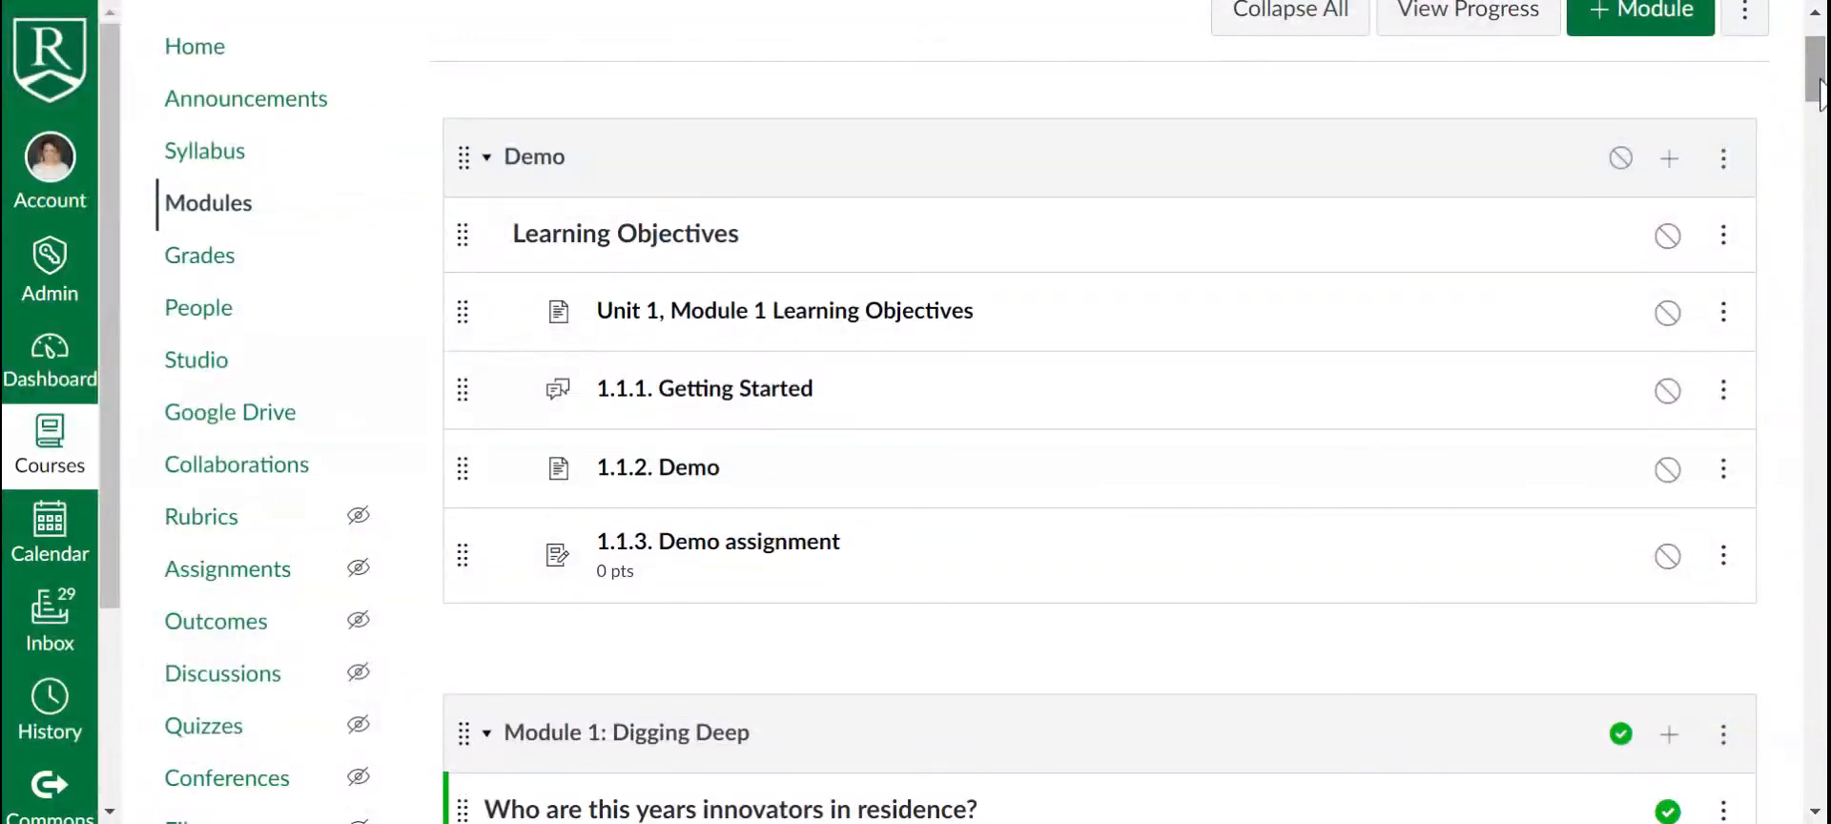
left_click(1676, 159)
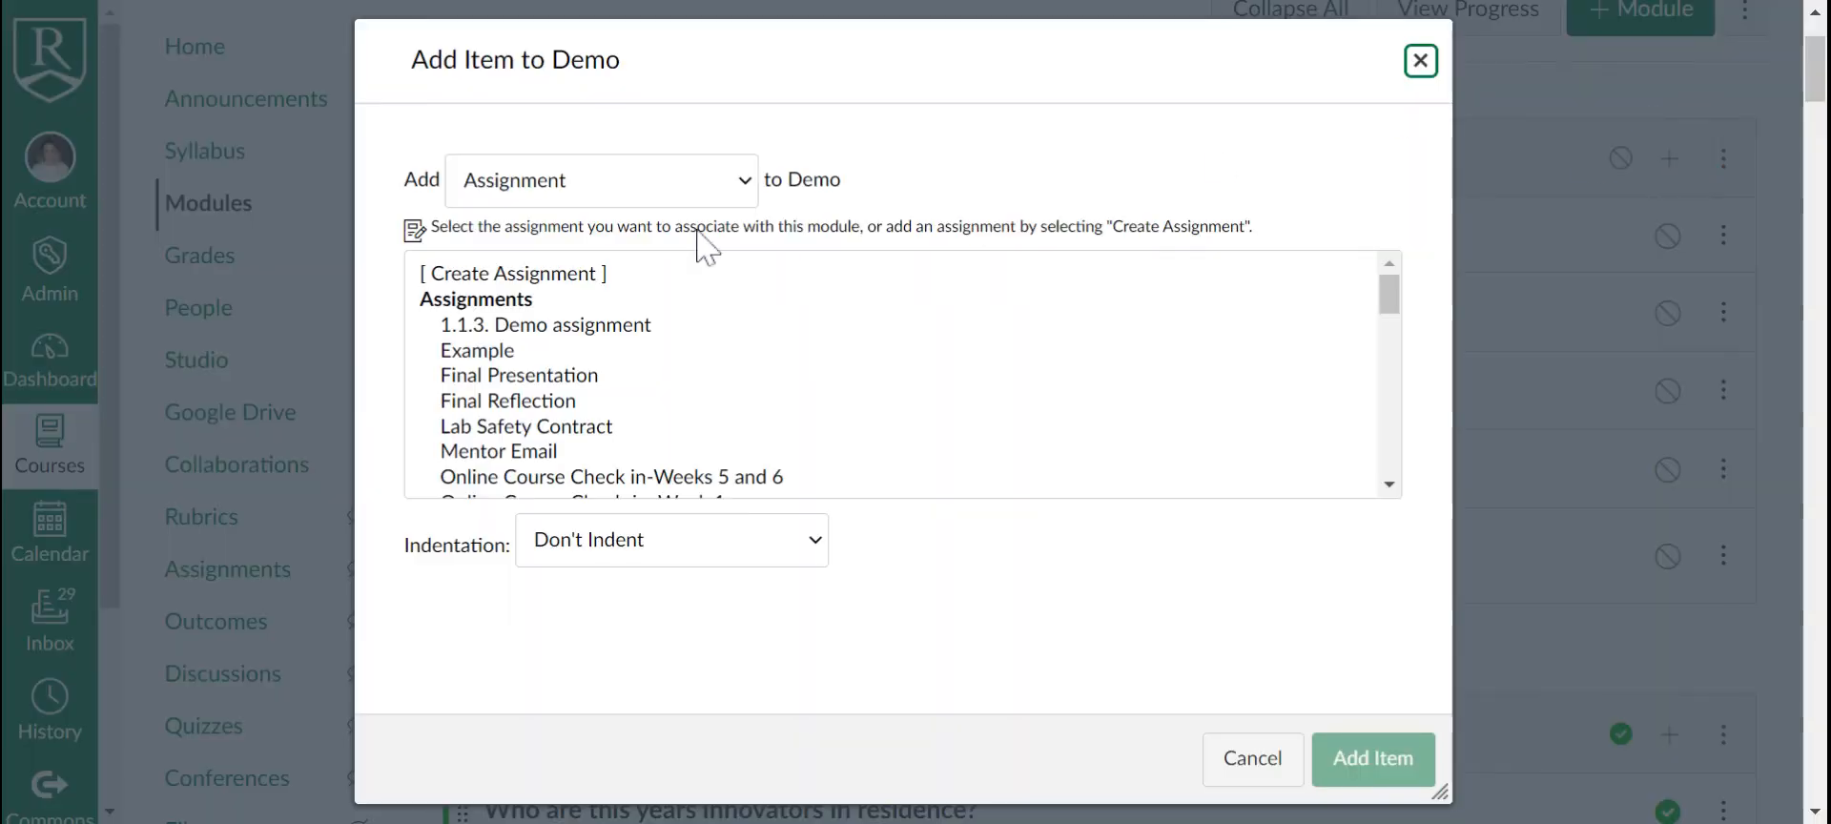
left_click(678, 182)
left_click(631, 234)
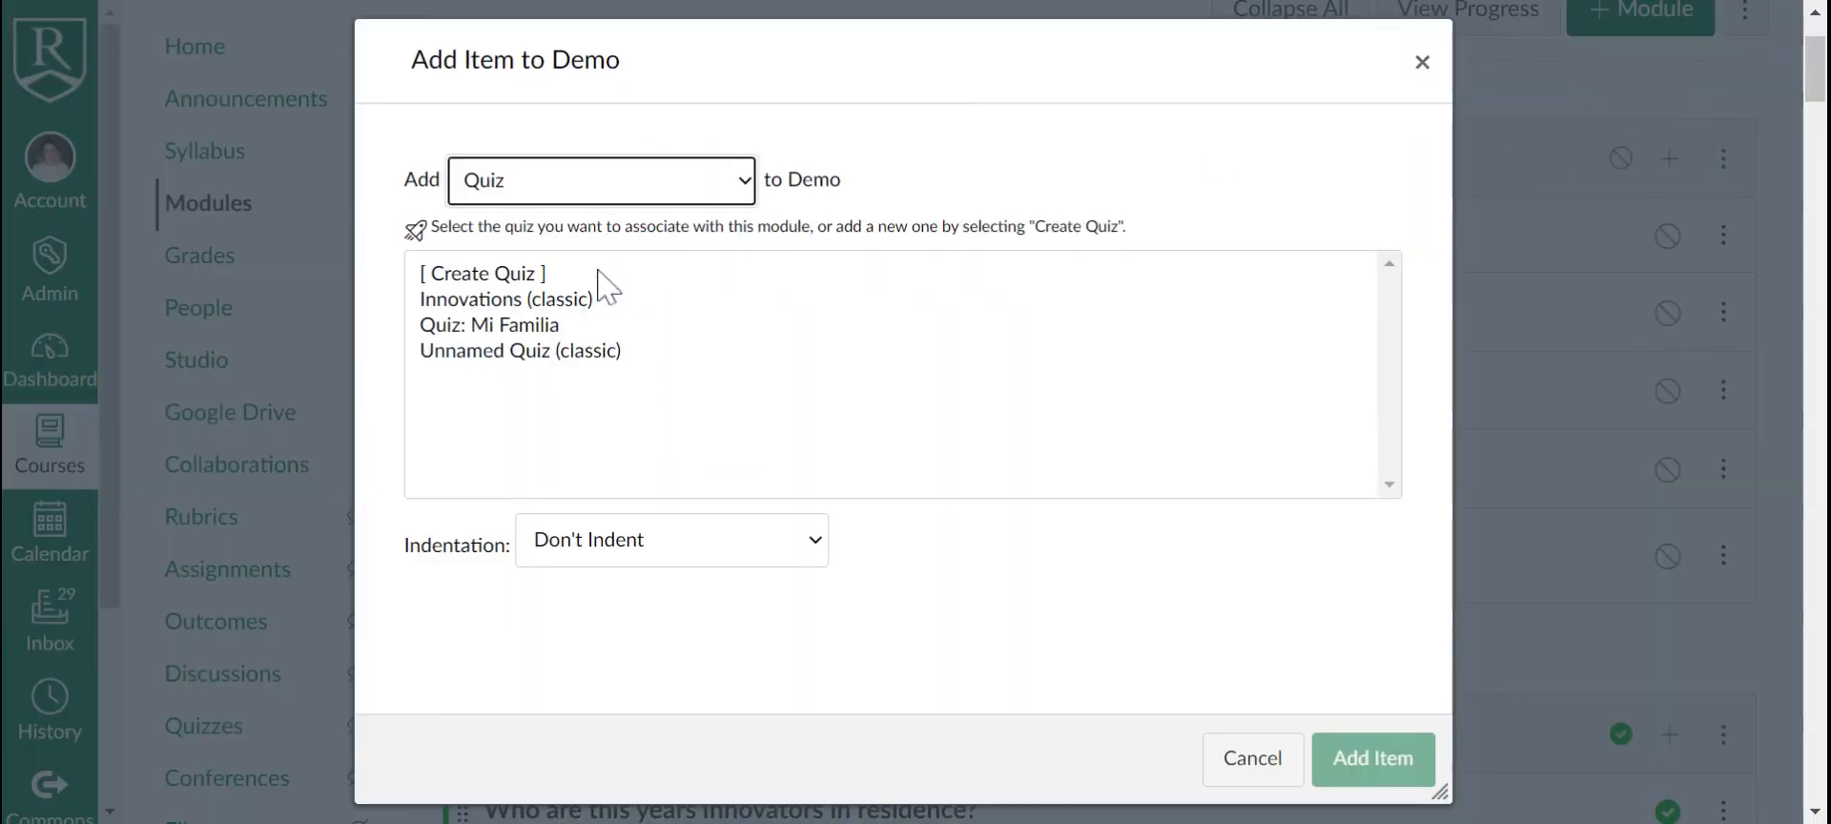
left_click(520, 277)
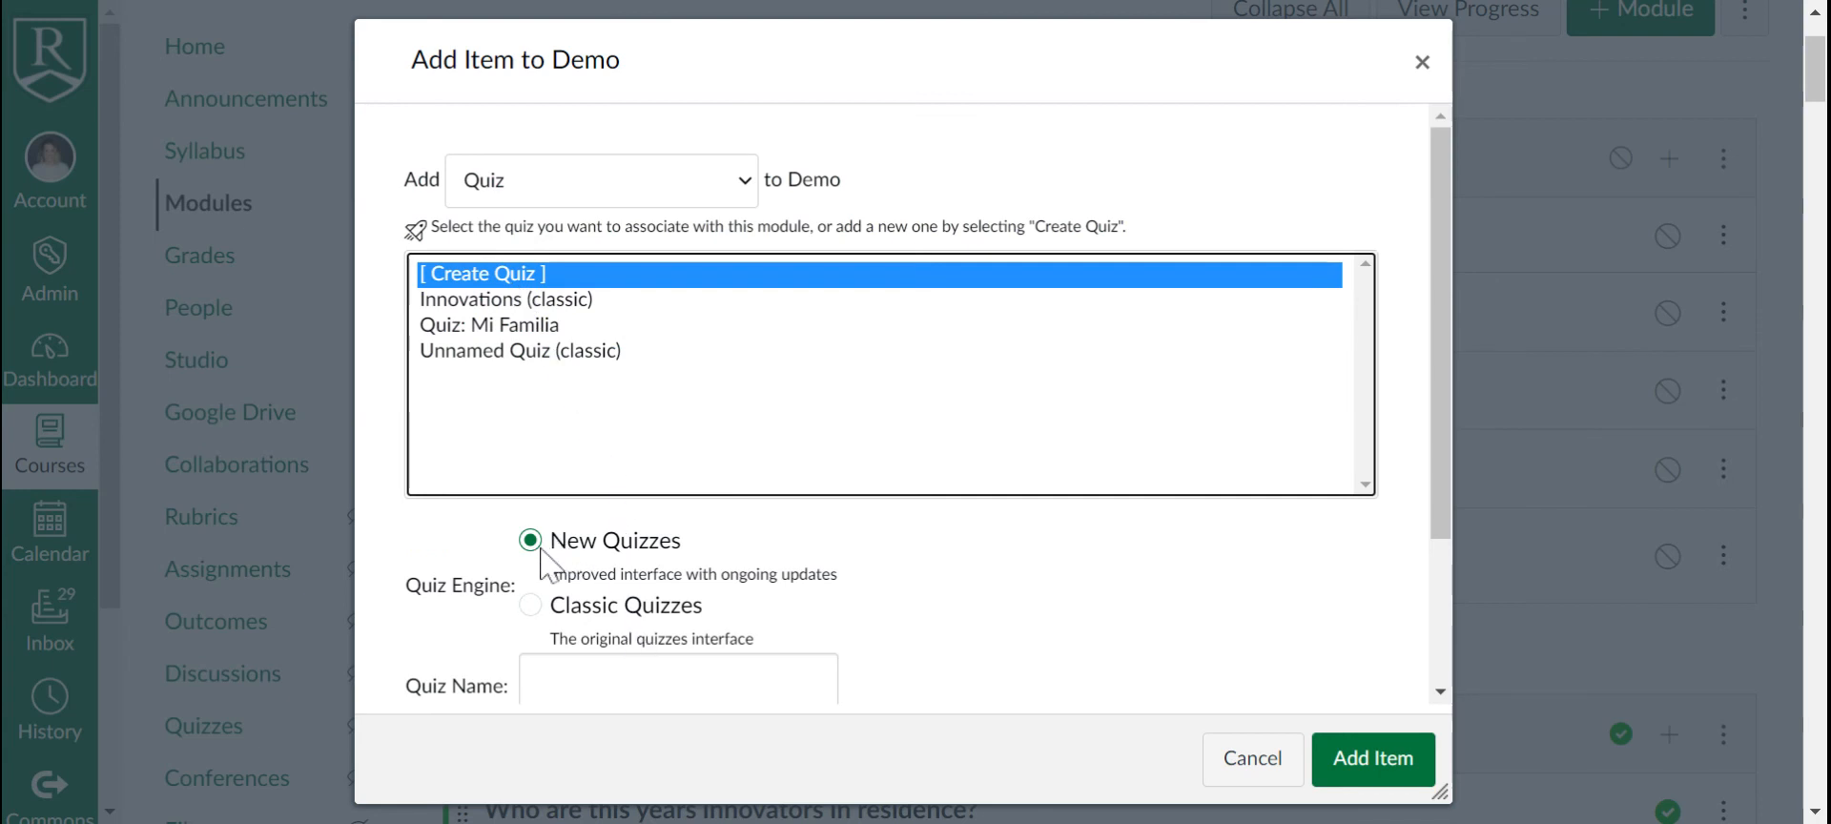
left_click_drag(1440, 317, 1459, 552)
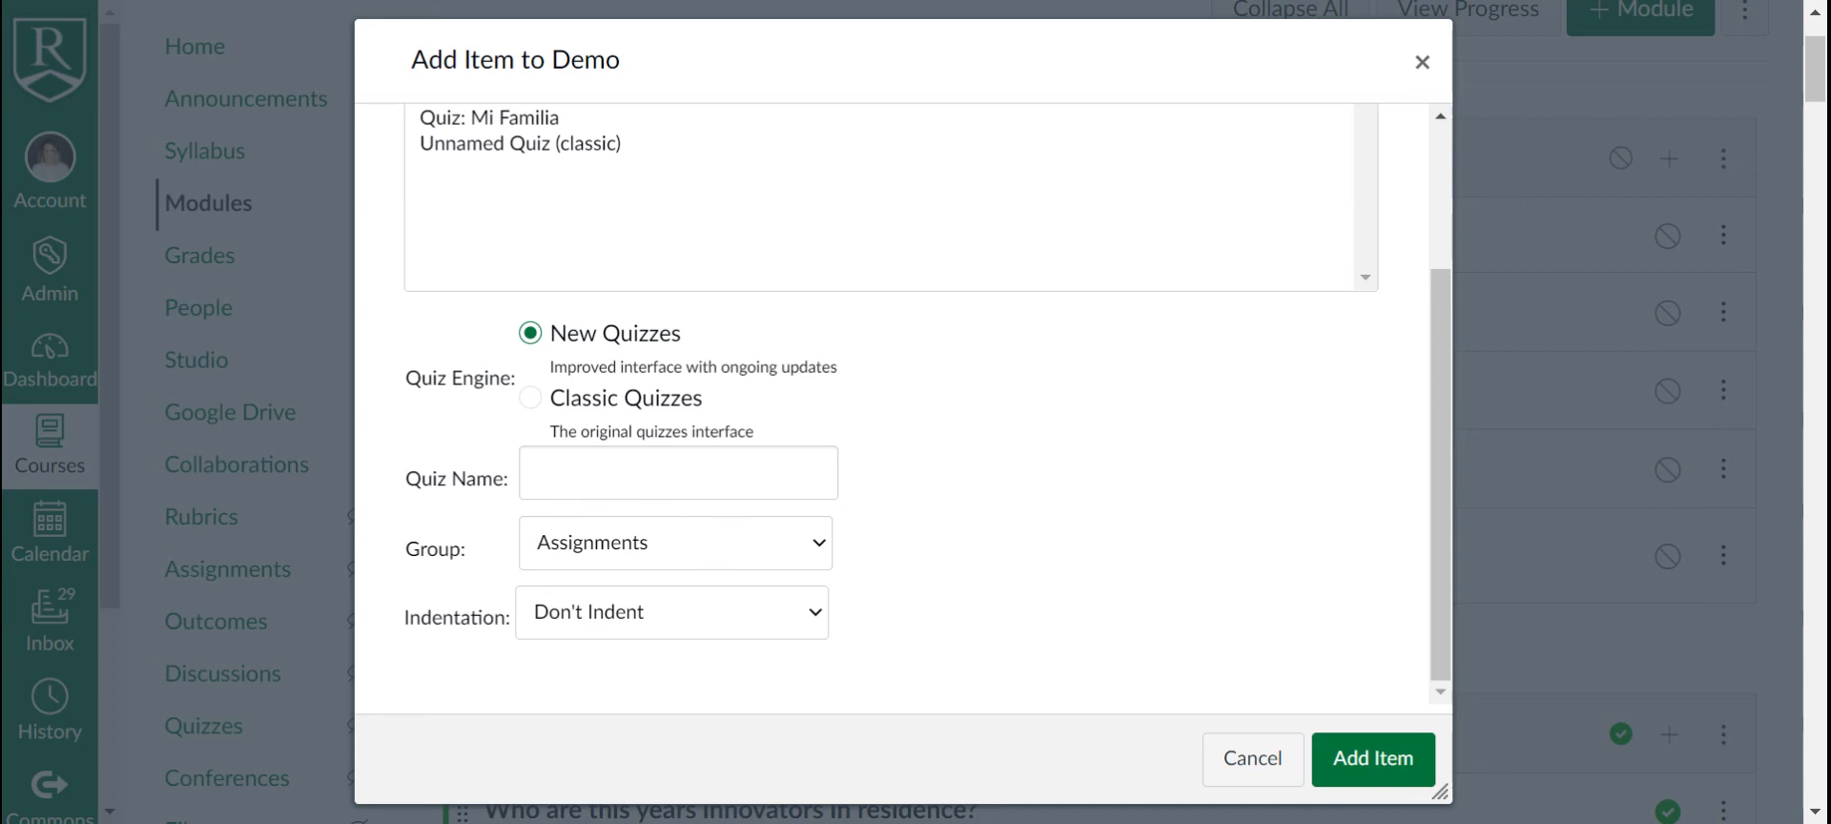
Step: Name the new quiz "1.1.4. Demo Quiz"
left_click(699, 456)
type("Demo ")
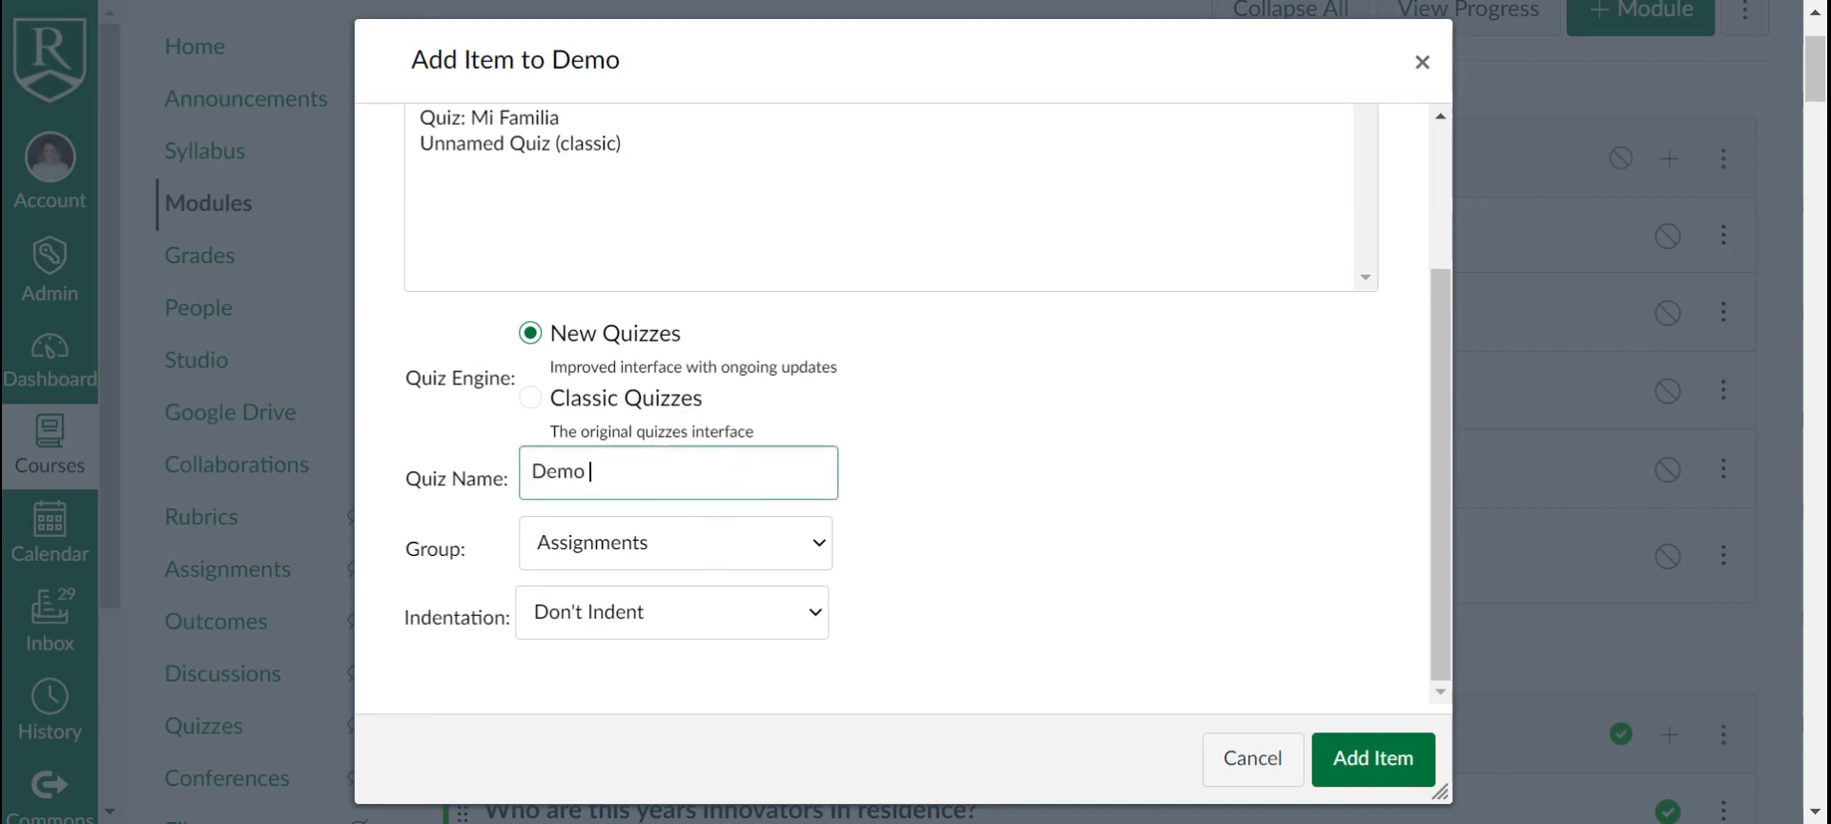
type("Quiz")
key("Home")
type("1.1.")
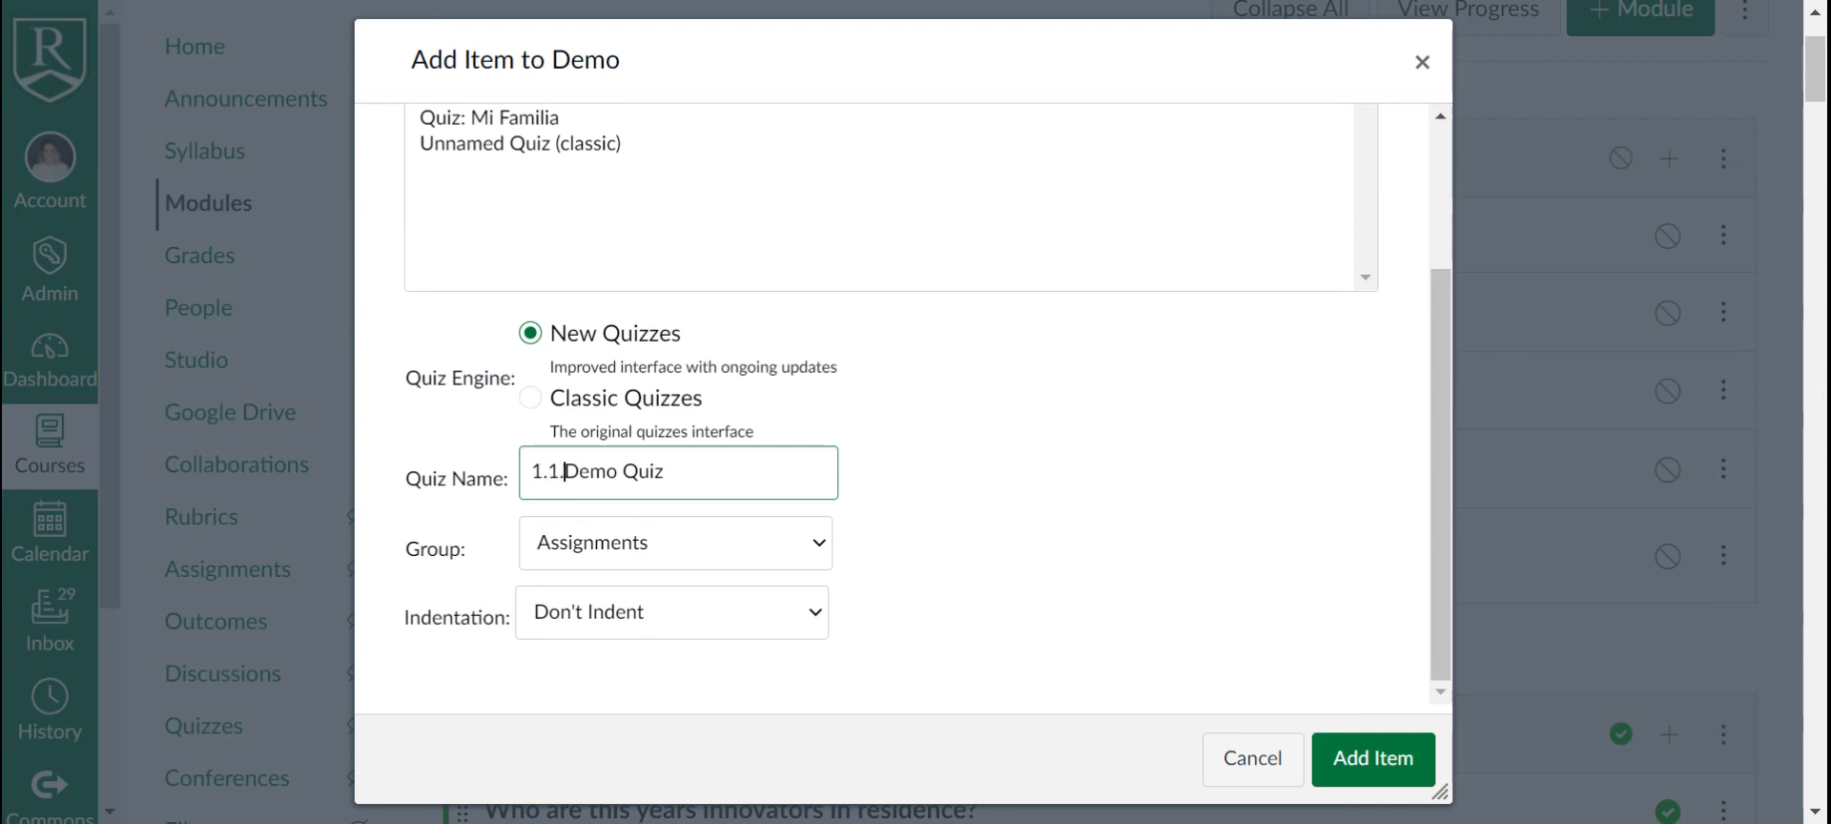
type("4.")
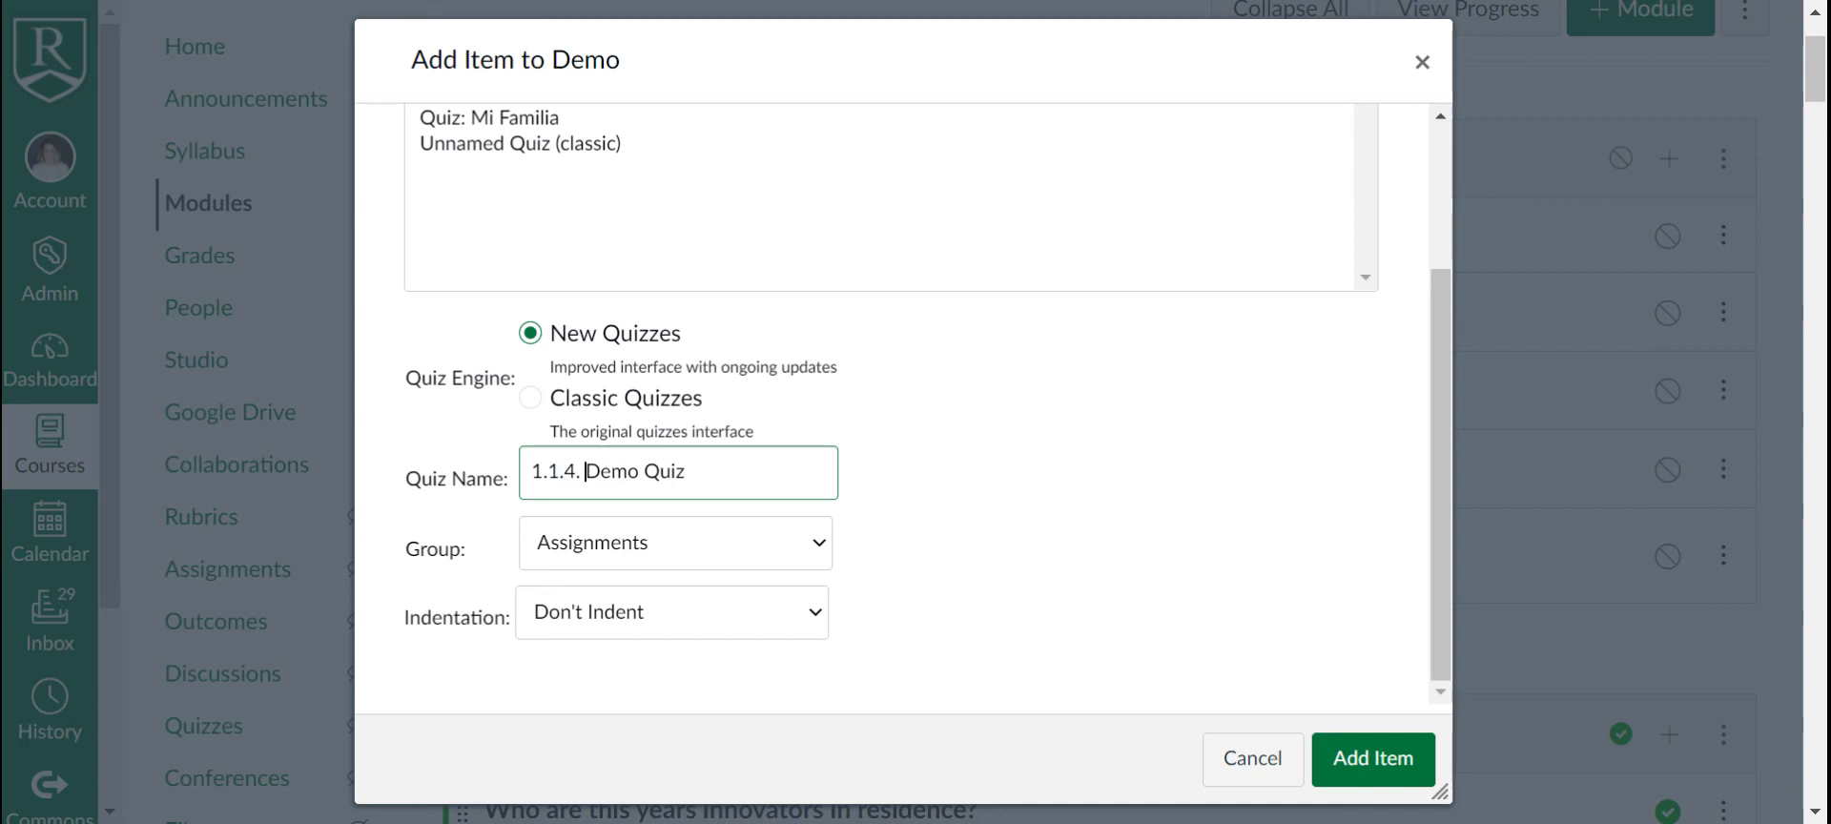
Step: Keep the new quiz in the Assignments group, indent it 2 levels and add it to the Demo module
left_click(727, 537)
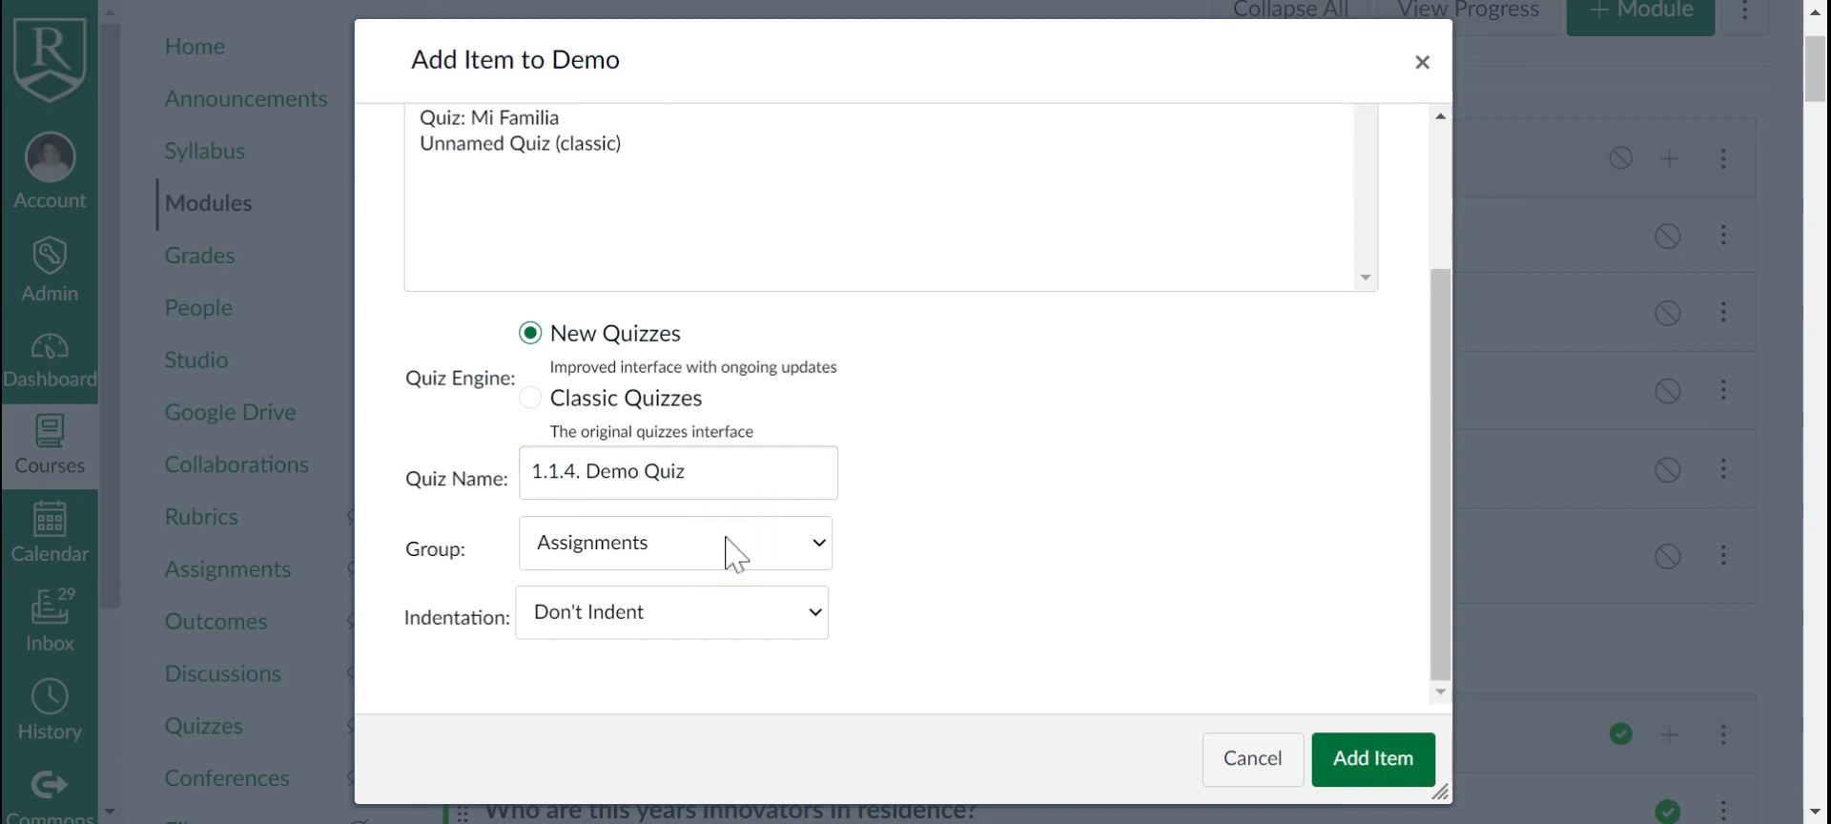
left_click(658, 547)
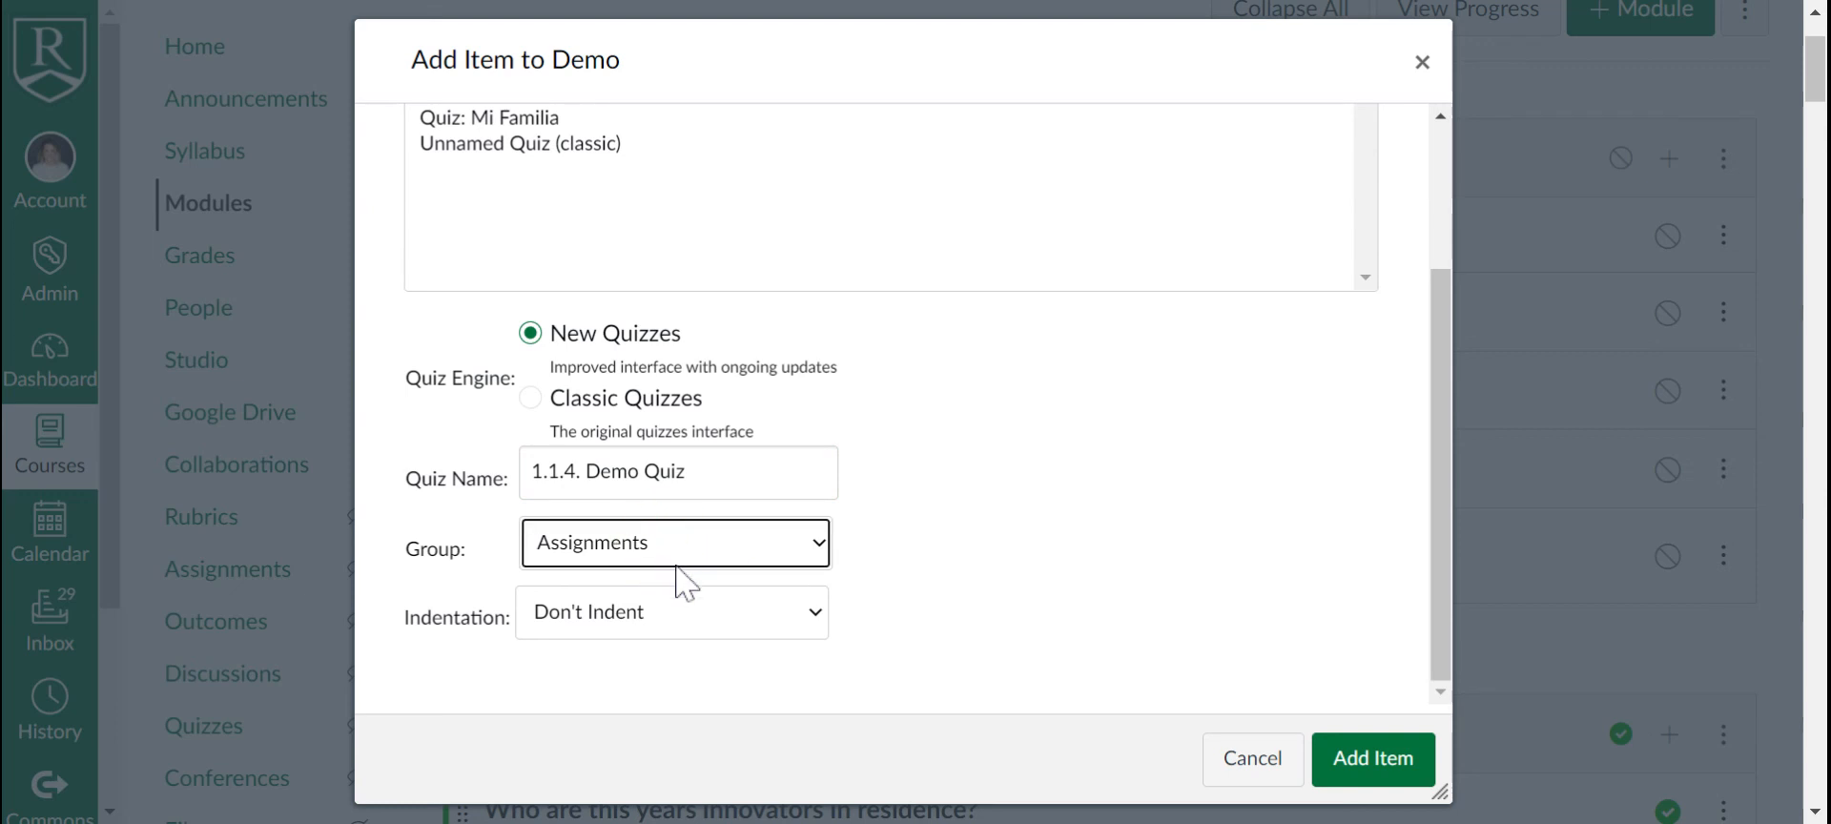
left_click(703, 618)
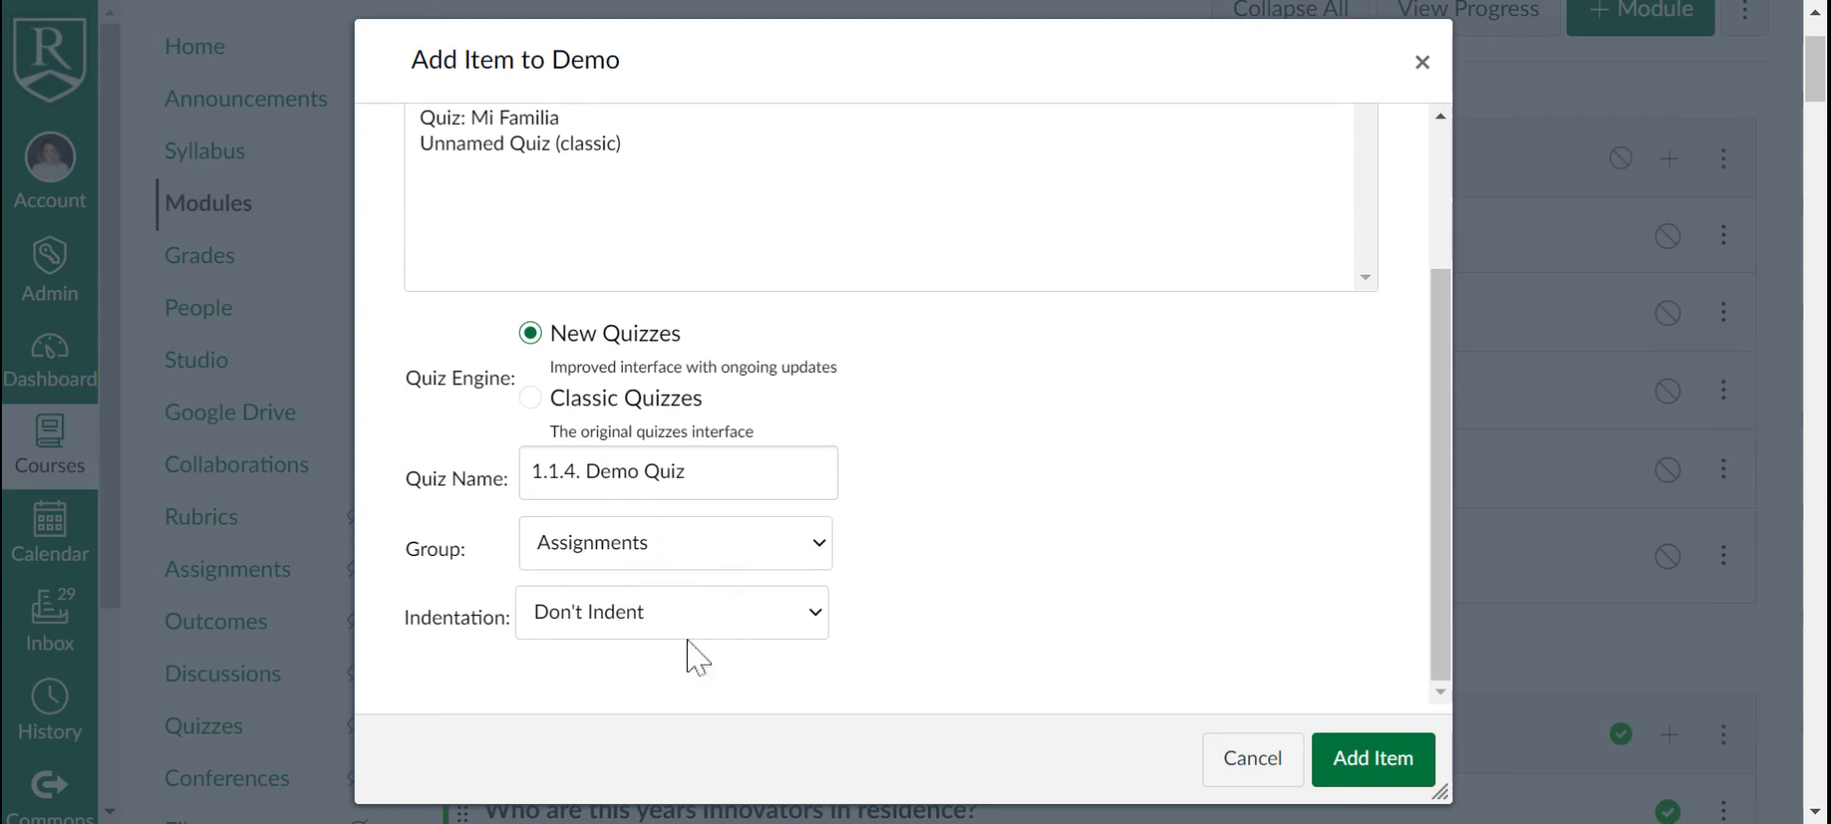
left_click(666, 757)
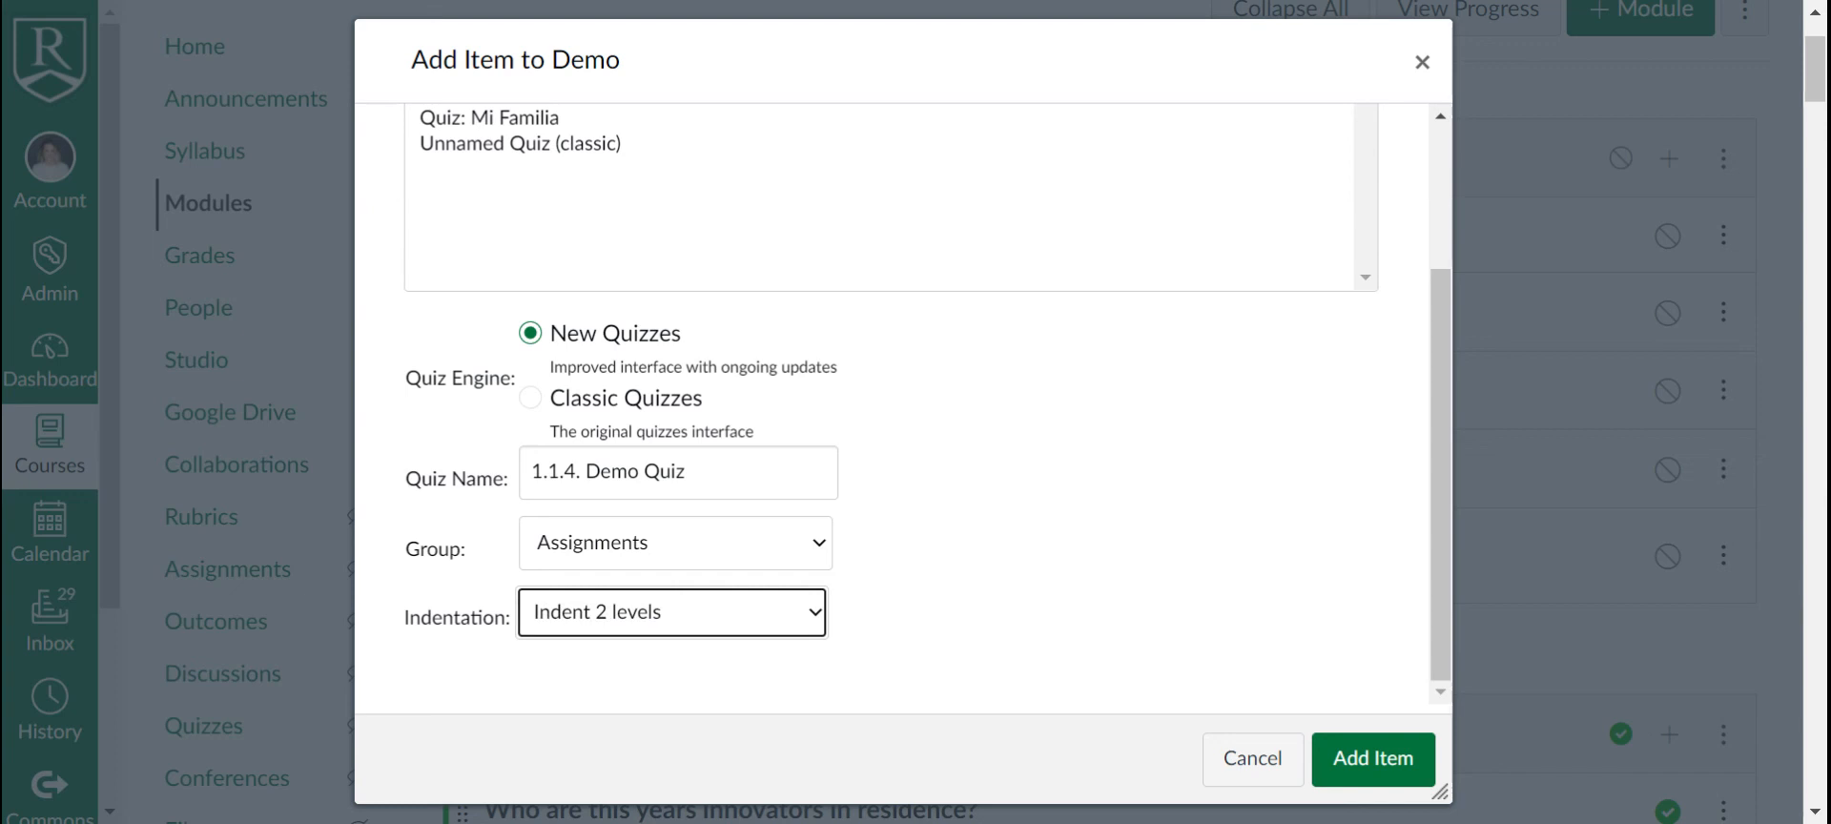
left_click(1373, 763)
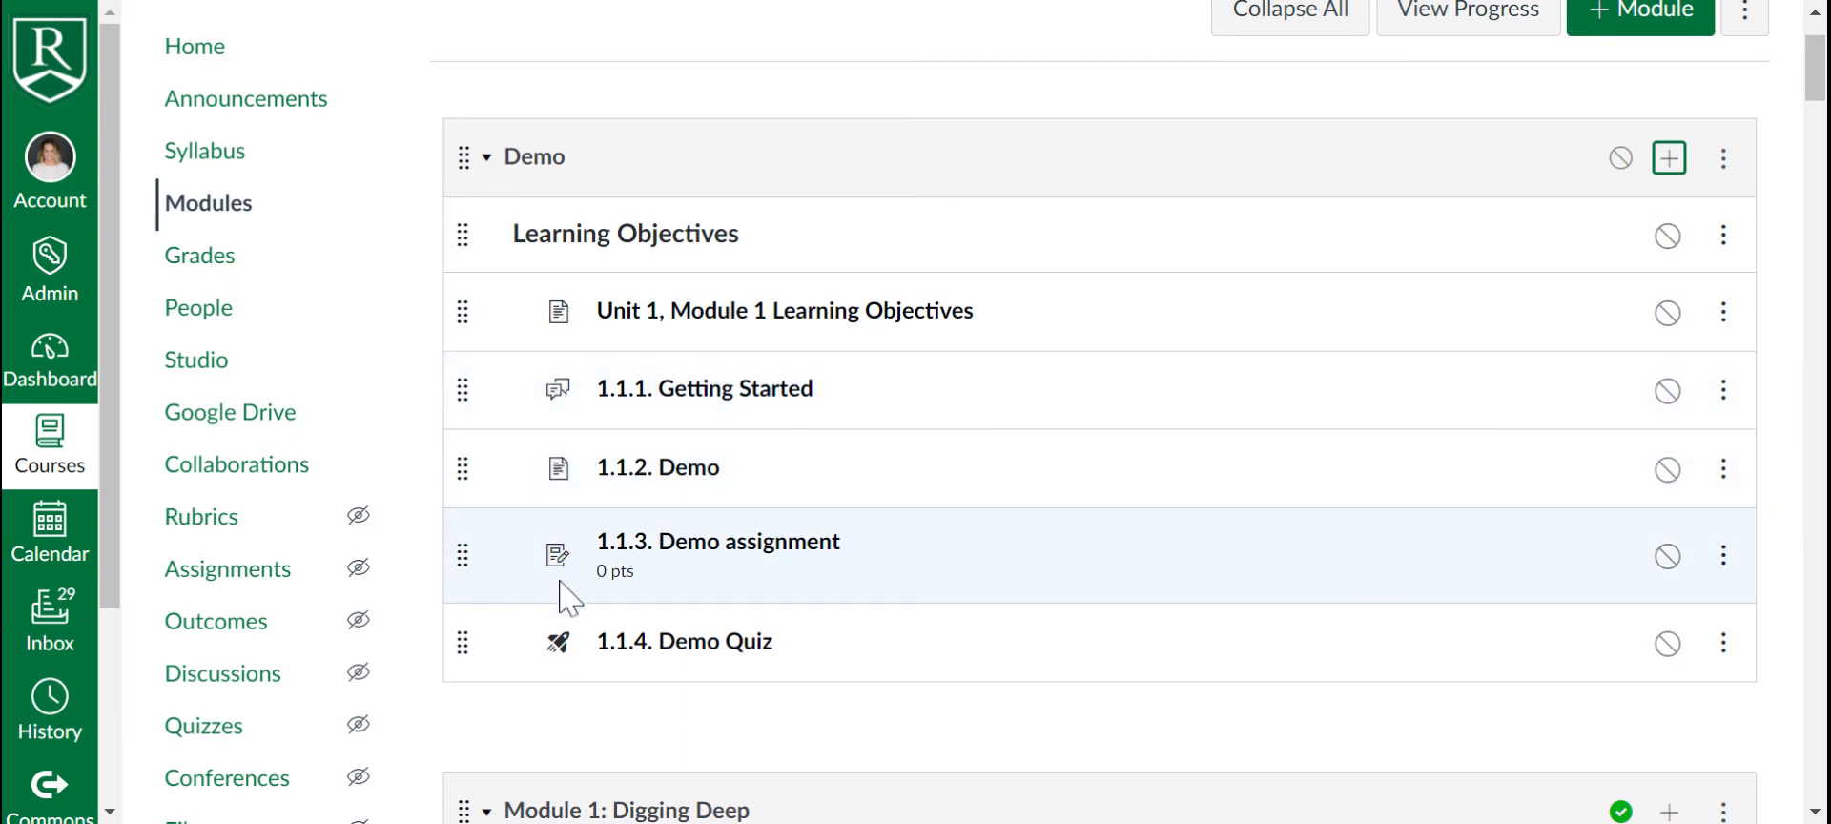
left_click(689, 647)
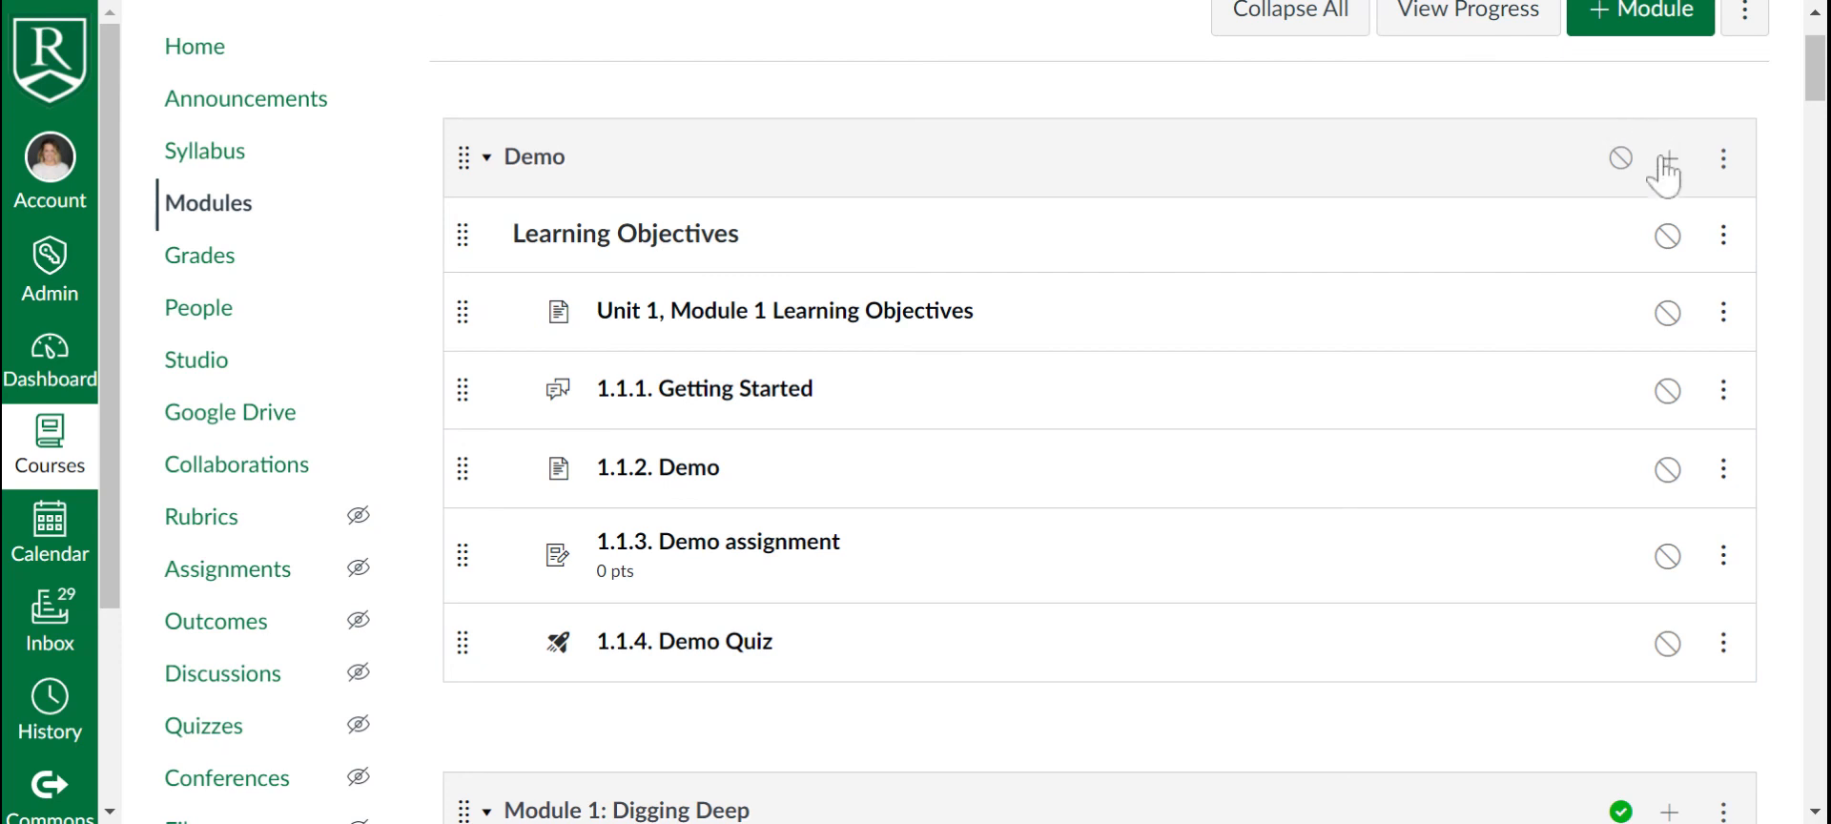
Step: Add a newly created assignment named "Reflection" to the Demo module, indented 2 levels
left_click(1668, 160)
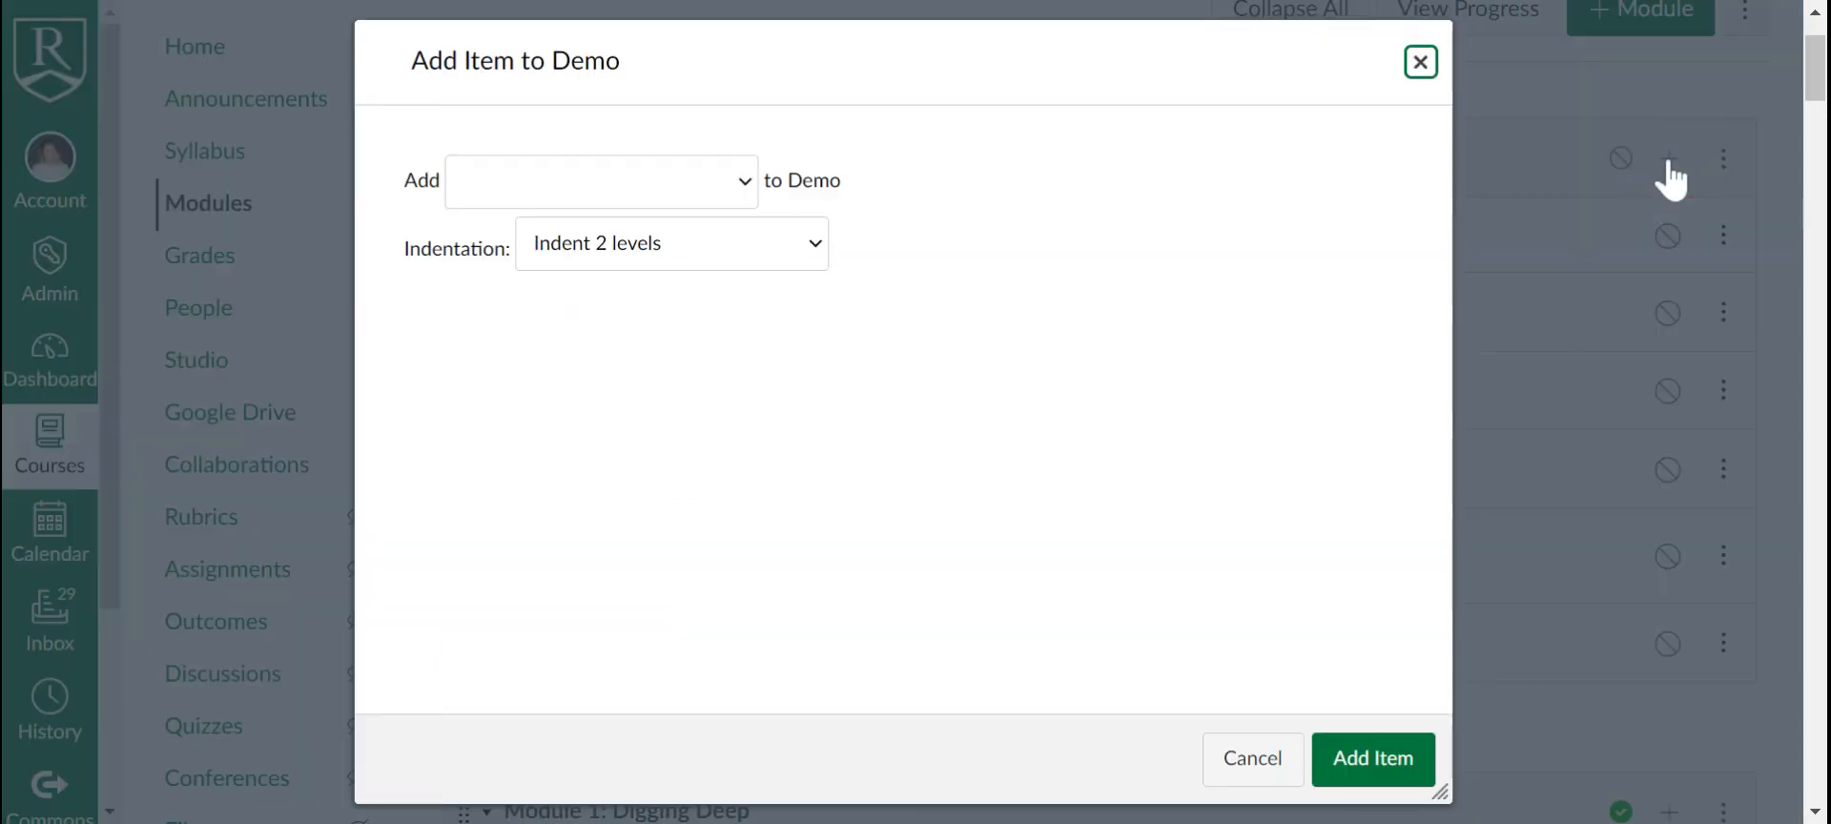
left_click(739, 174)
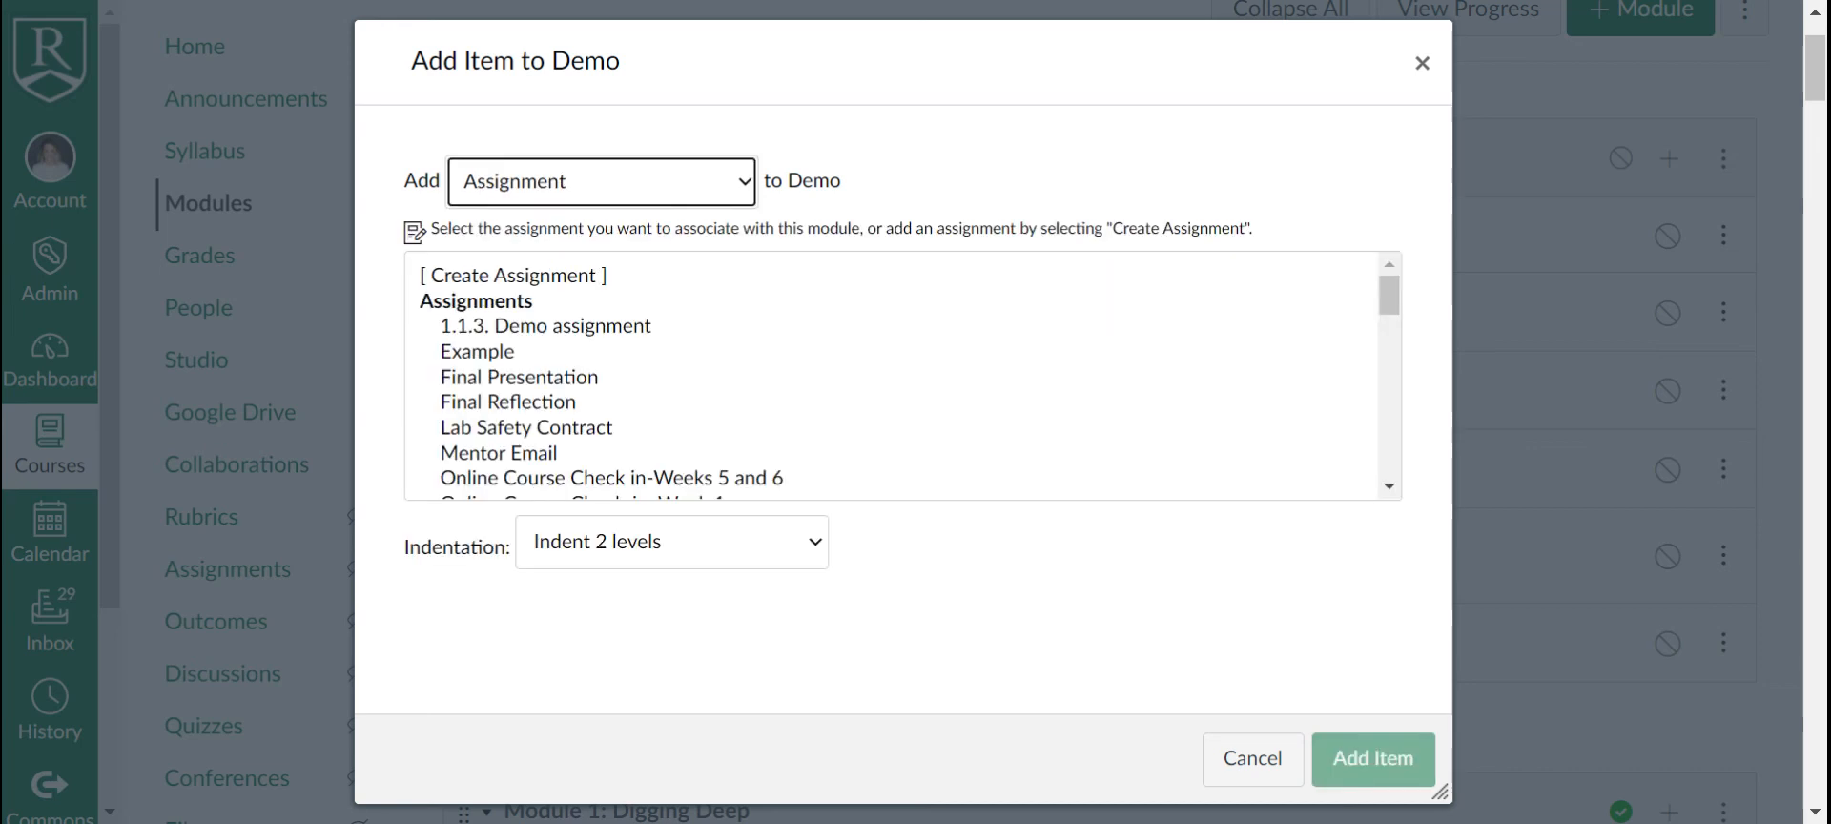
left_click(558, 276)
left_click(688, 550)
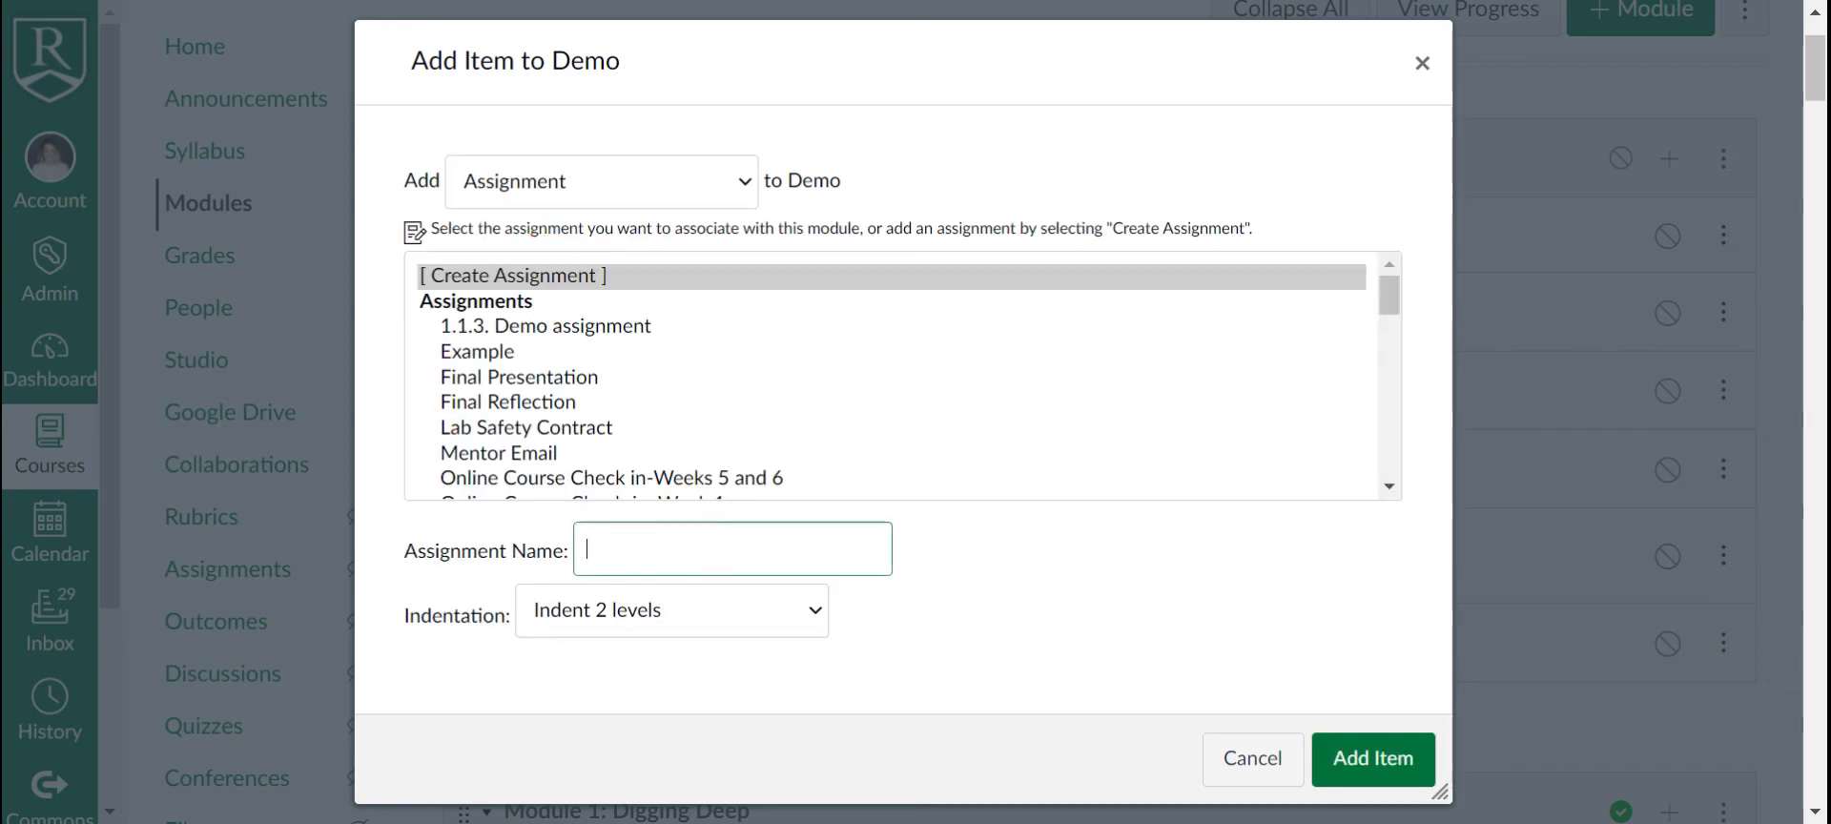
type("Reflection")
left_click(1400, 778)
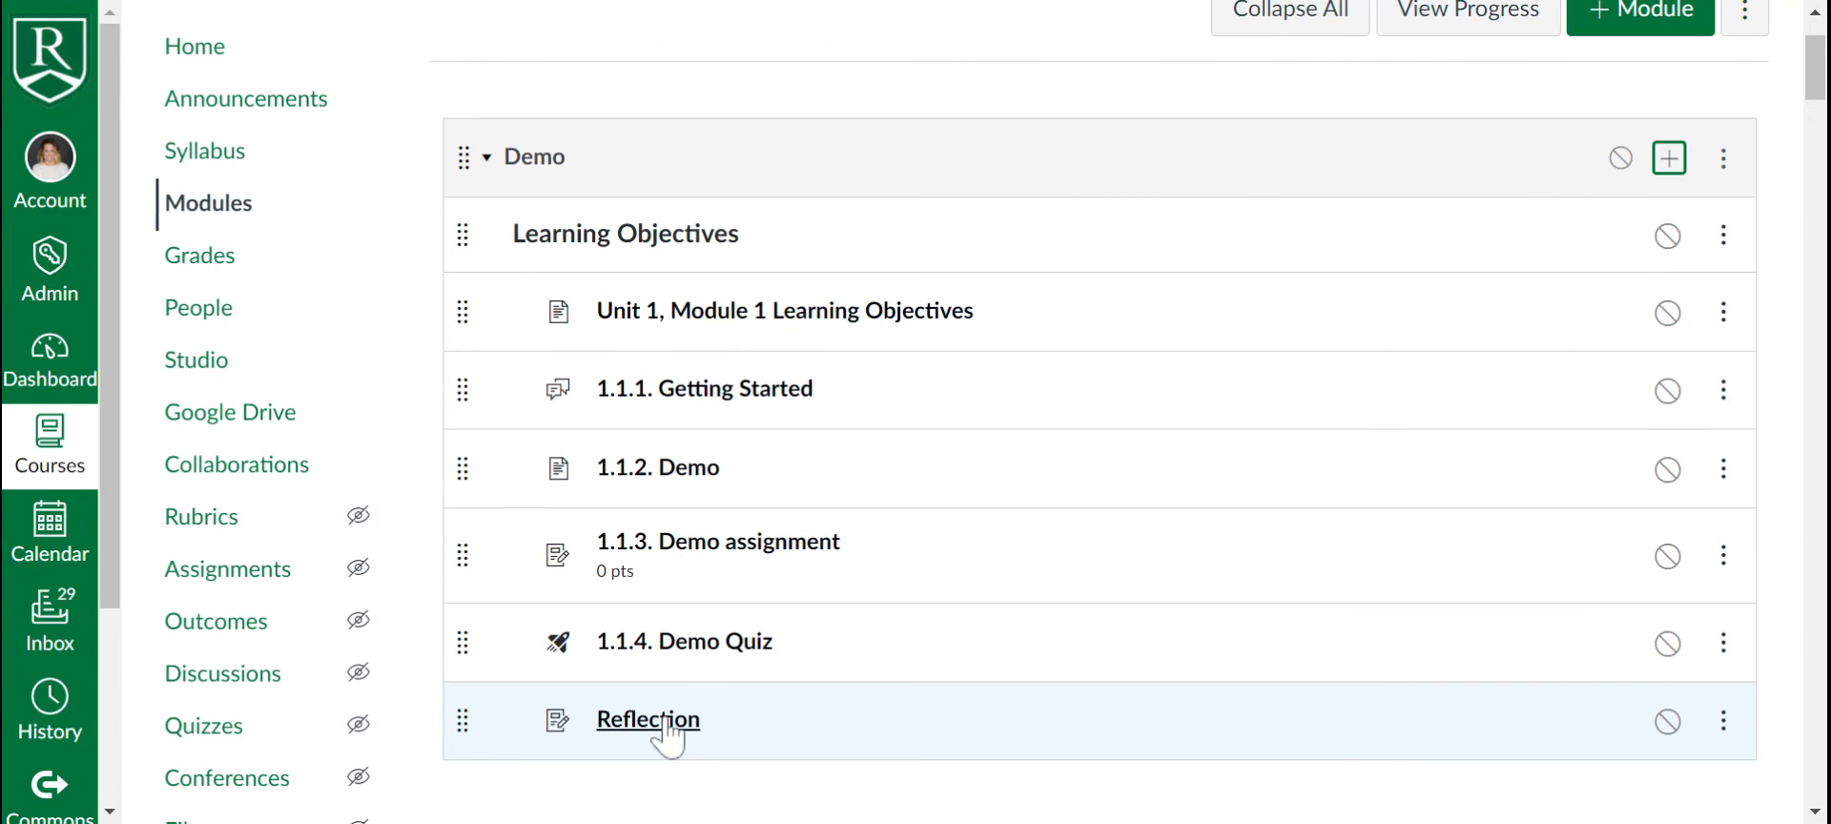
Step: Open the Reflection assignment for editing and insert the yellow Engagement banner from the course images into its description
left_click(666, 722)
left_click(1247, 186)
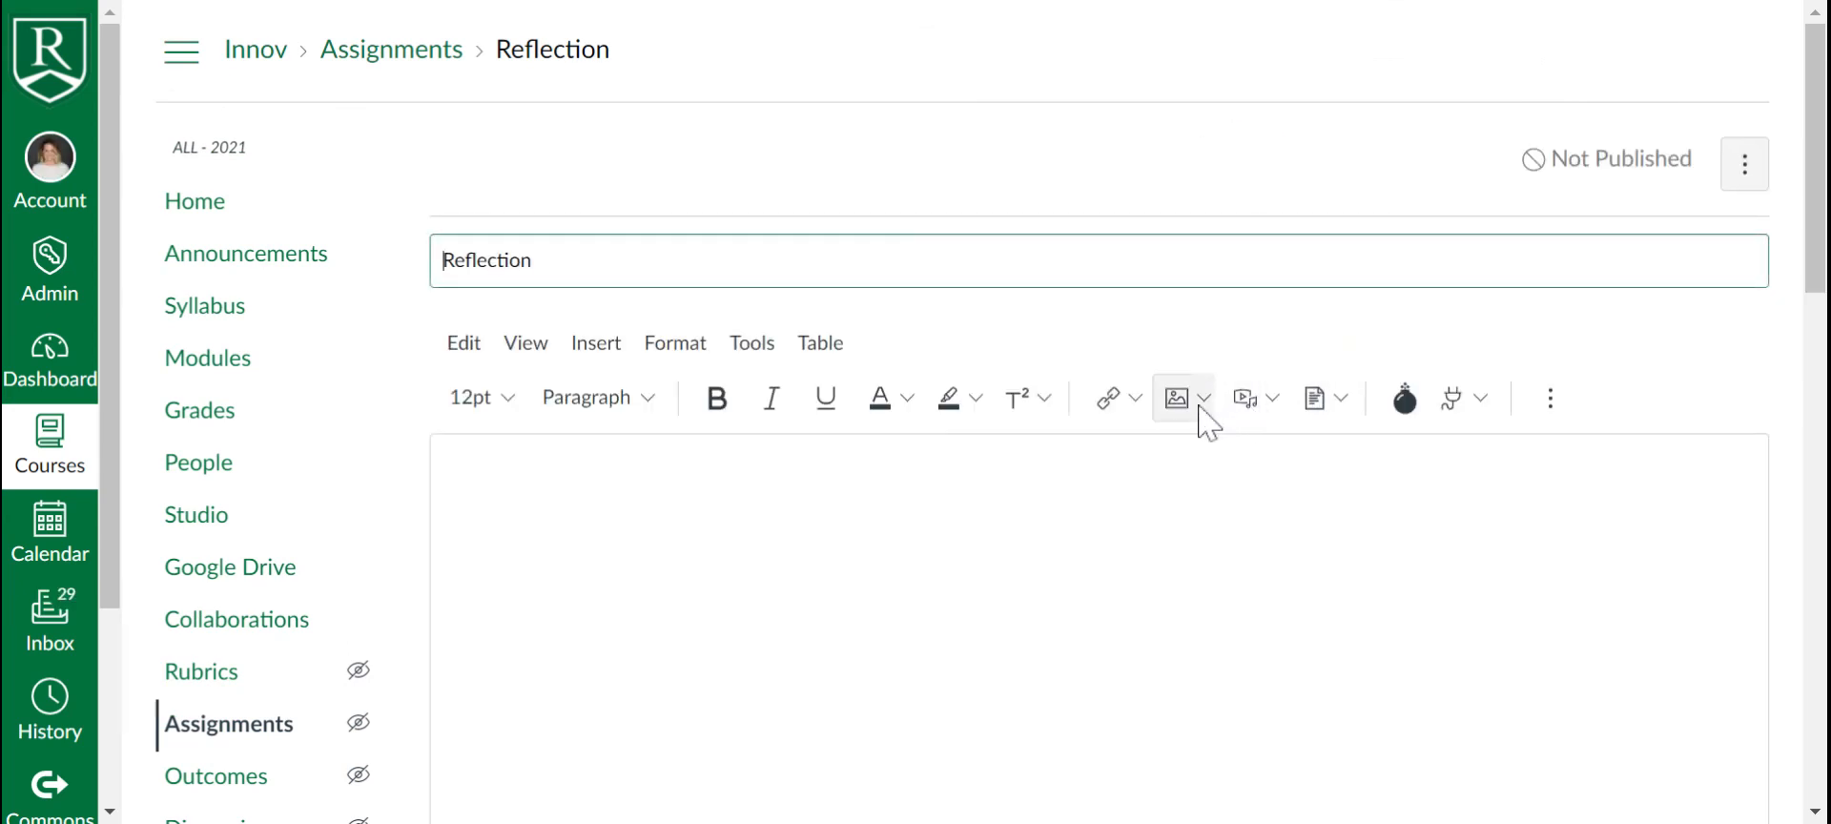
left_click(1204, 401)
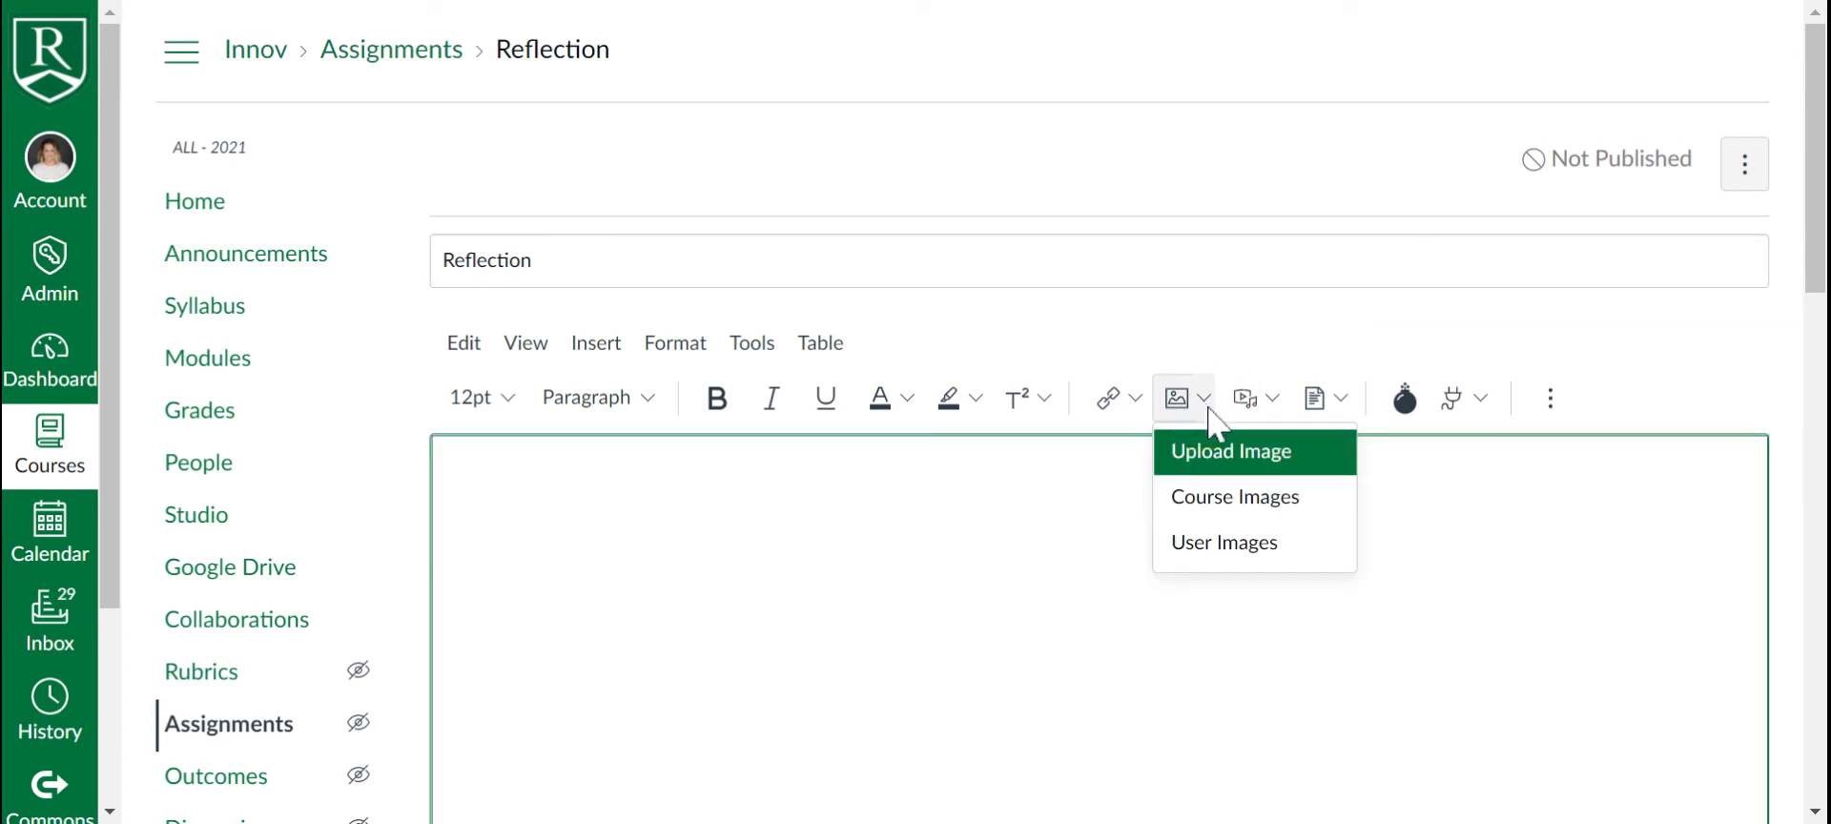
left_click(1259, 498)
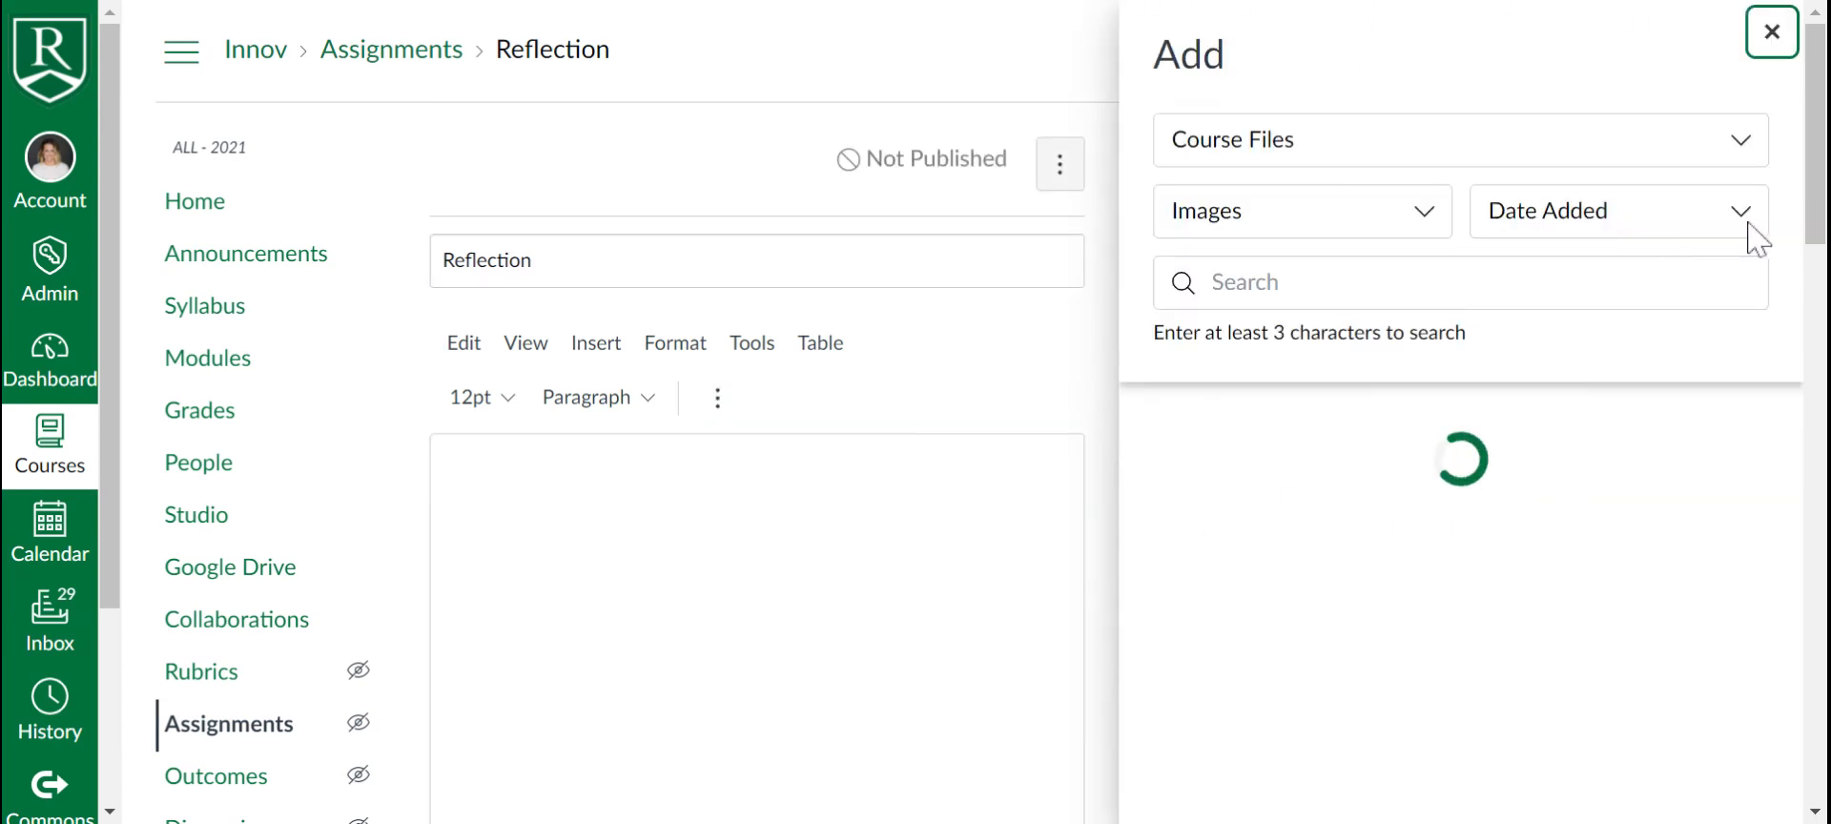
left_click_drag(1819, 121, 1796, 197)
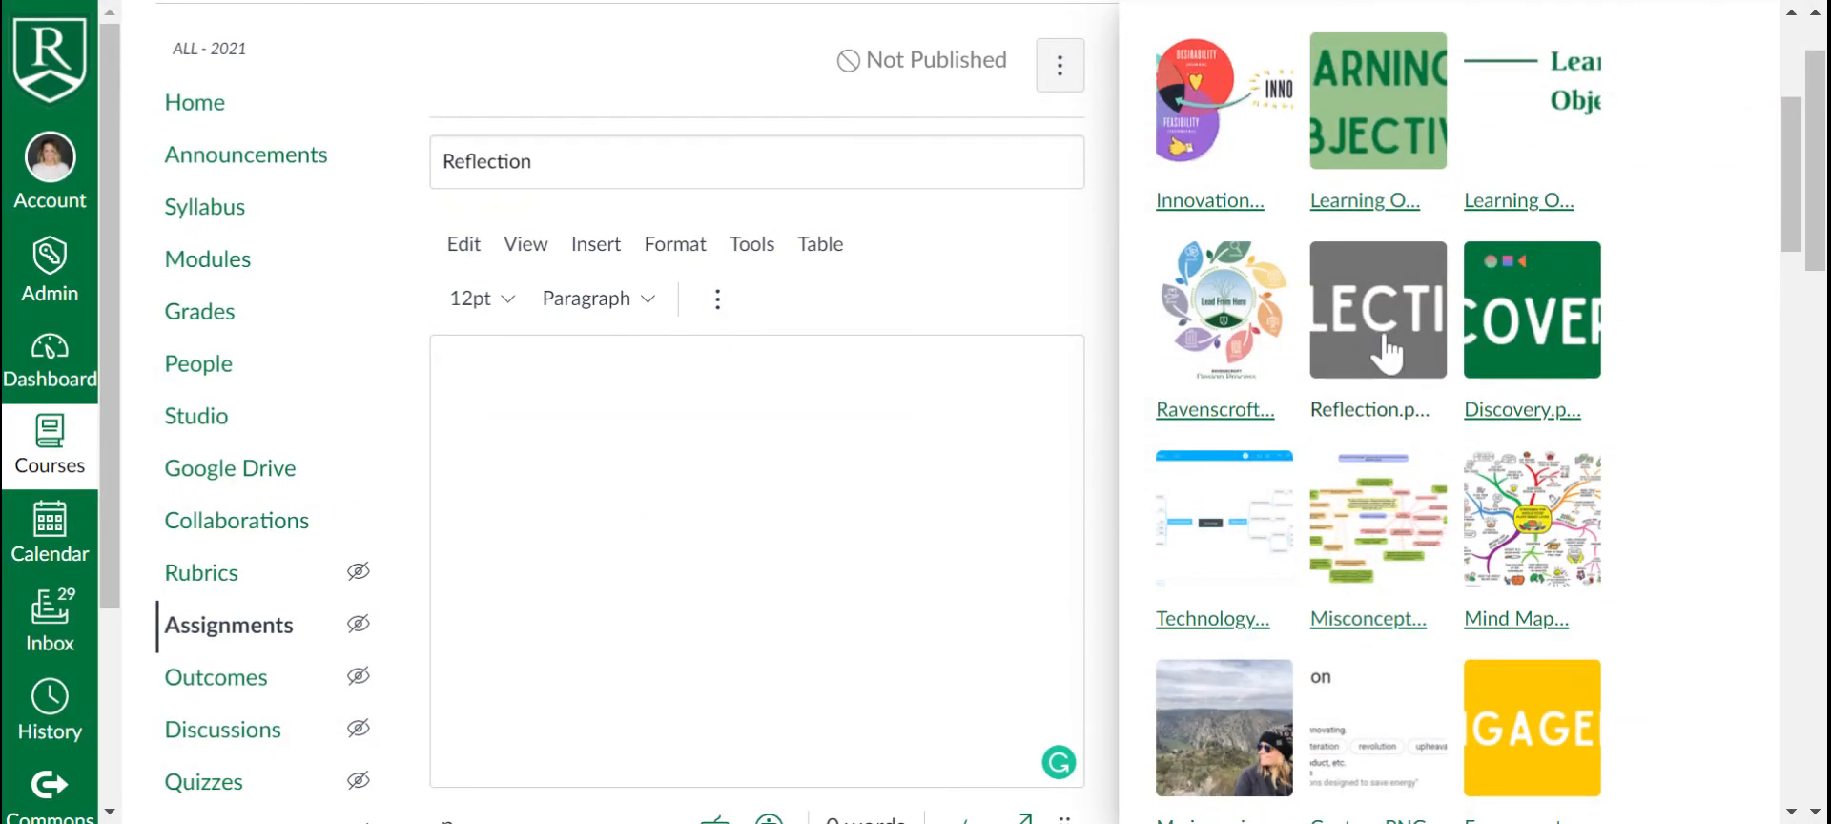
left_click(1565, 768)
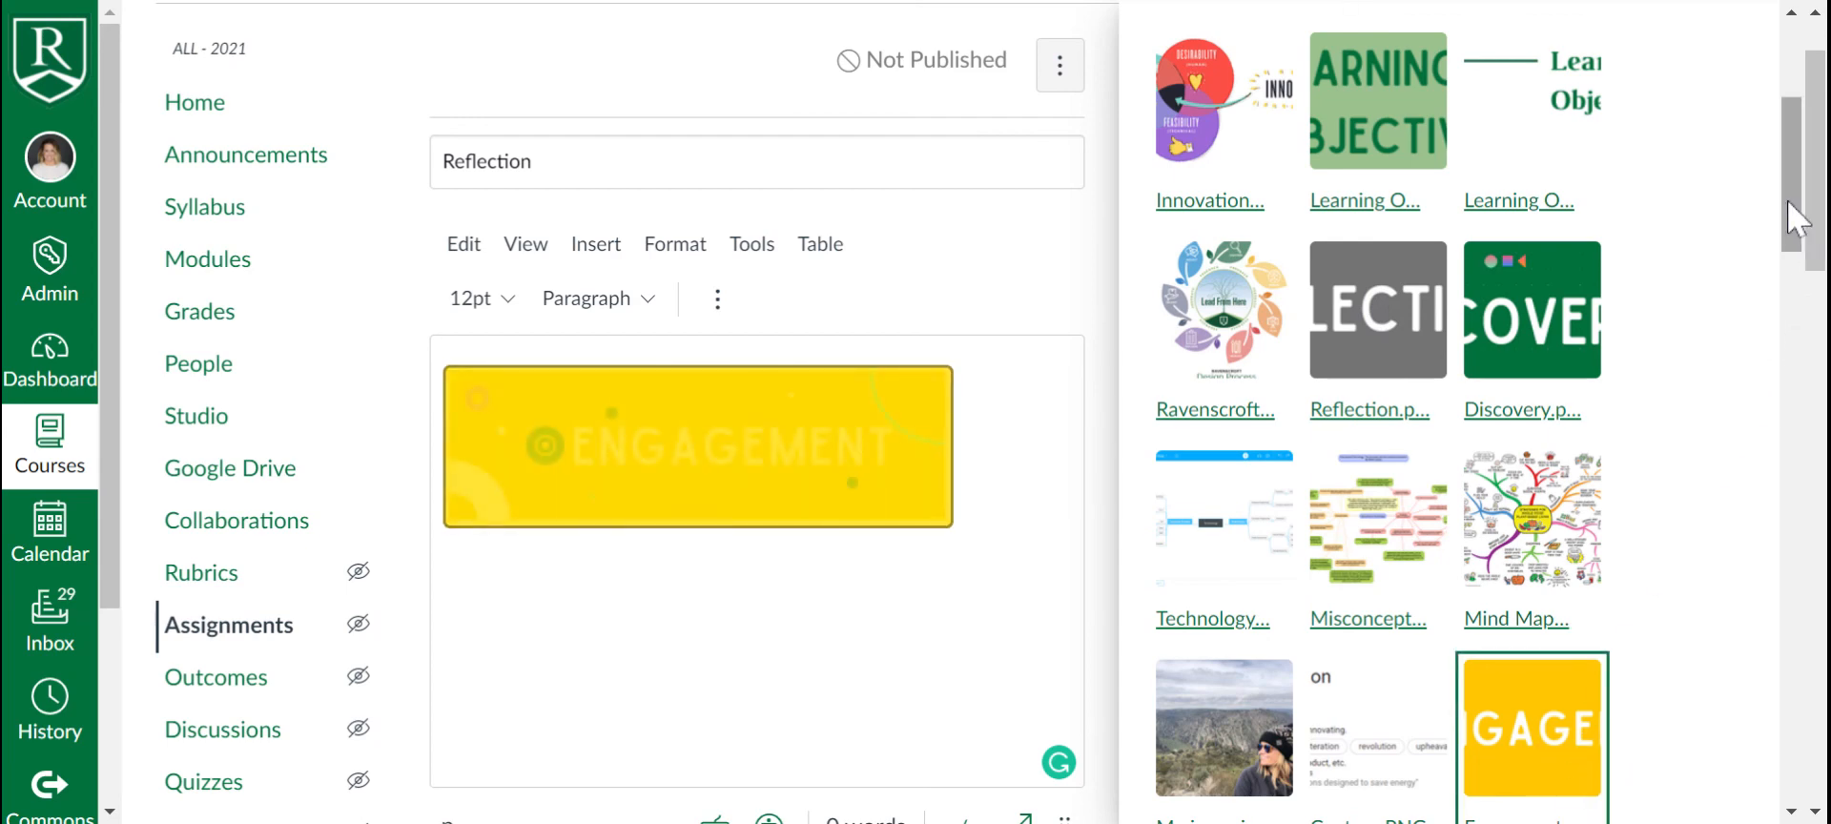
left_click_drag(1795, 219, 1802, 152)
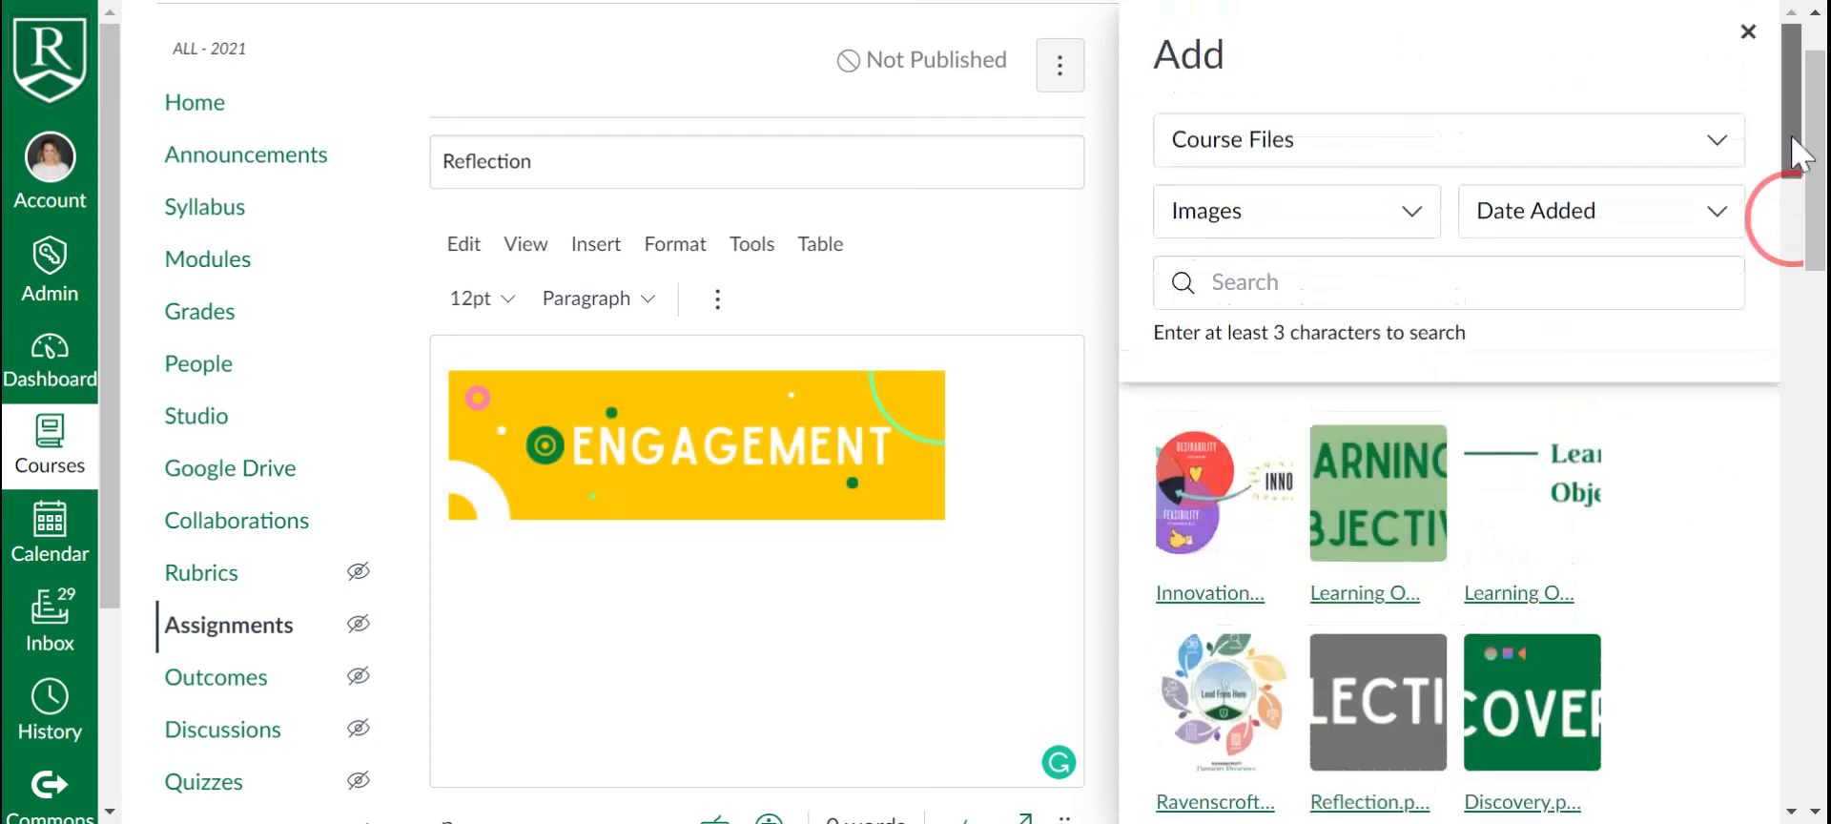
left_click(1748, 32)
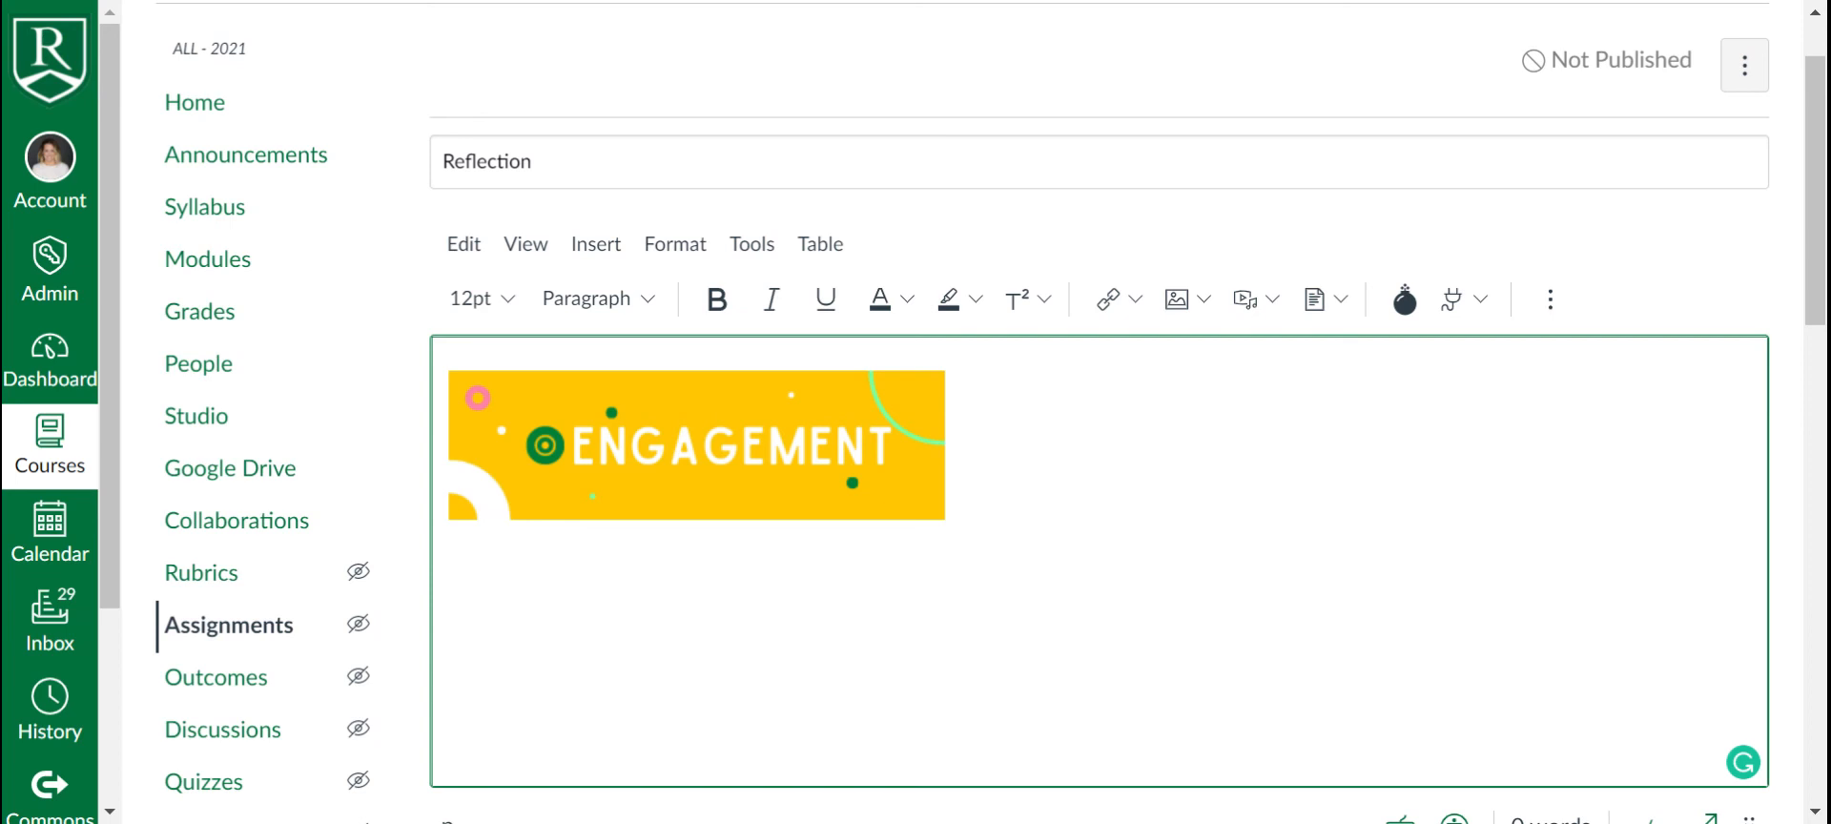
Step: Enter 3, 2 and 1 on separate lines below the banner in the Reflection description
type("3 ")
type("2 ")
type("1")
Step: Set the Reflection assignment's submission type to Online with Text Entry and save it without publishing
left_click(1815, 103)
left_click_drag(1815, 114, 1815, 405)
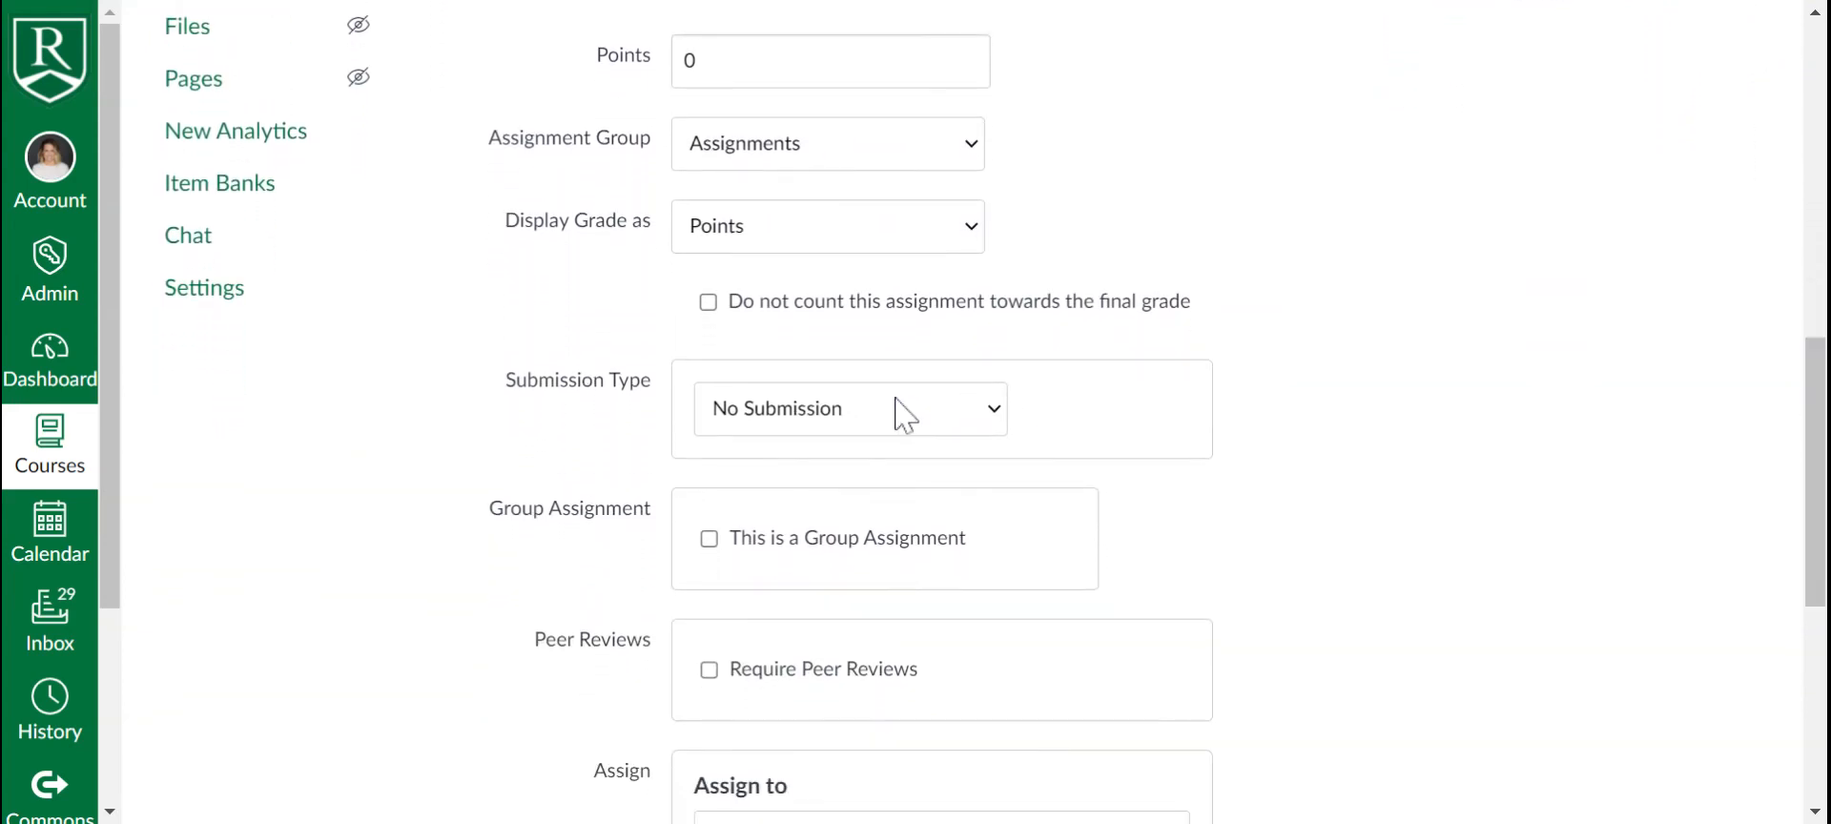
left_click(896, 406)
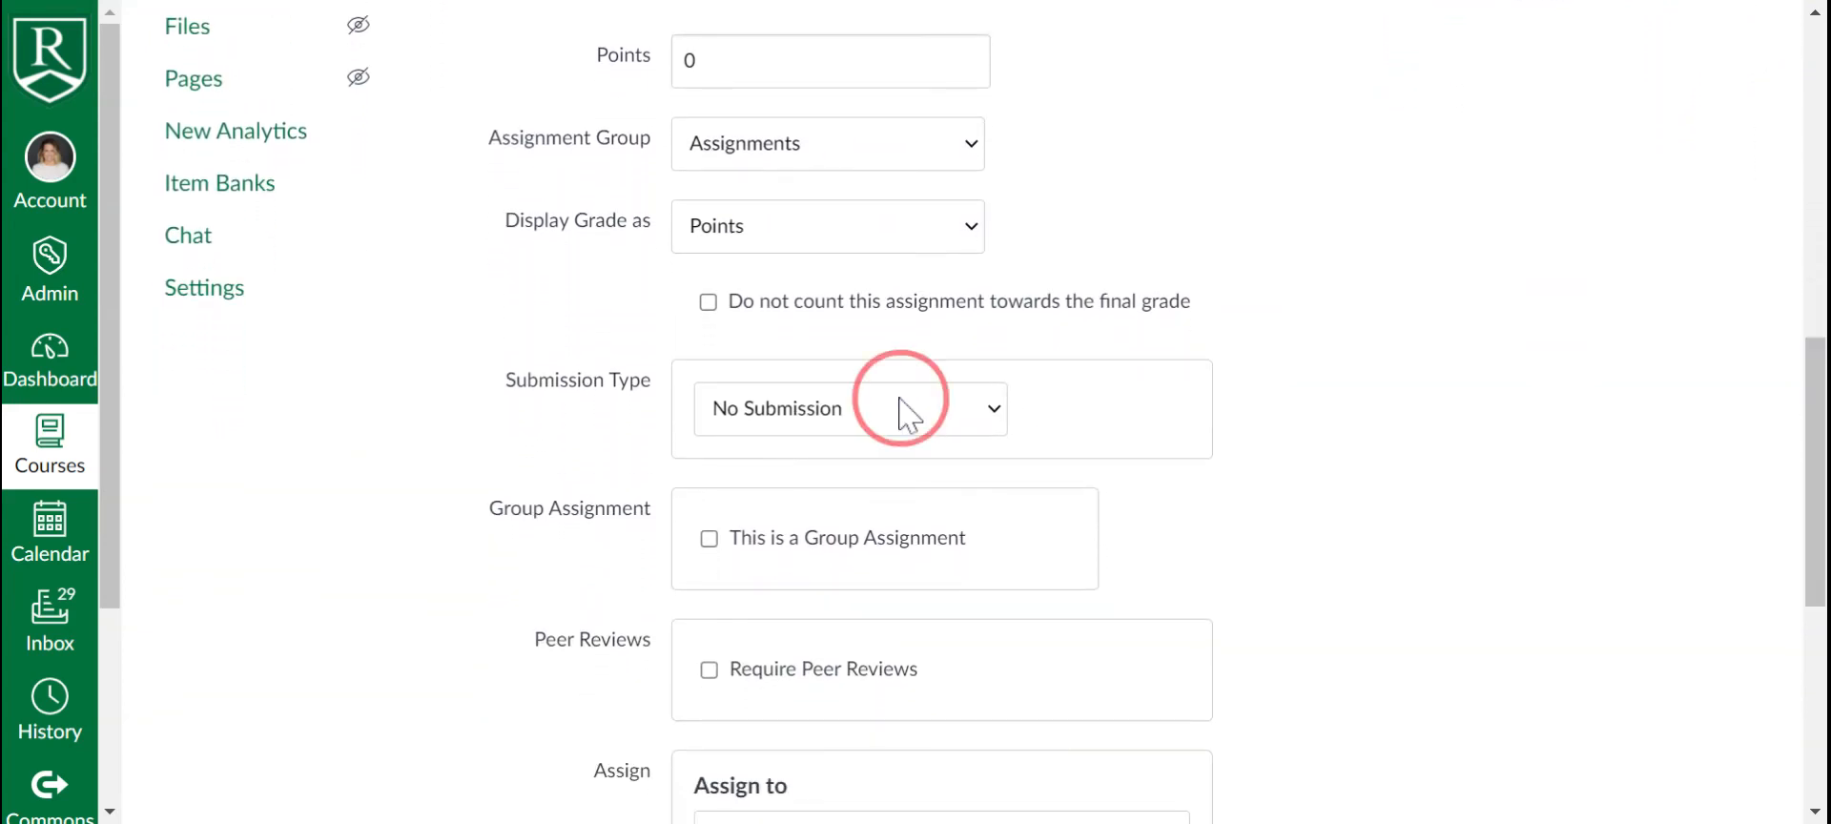
left_click(868, 453)
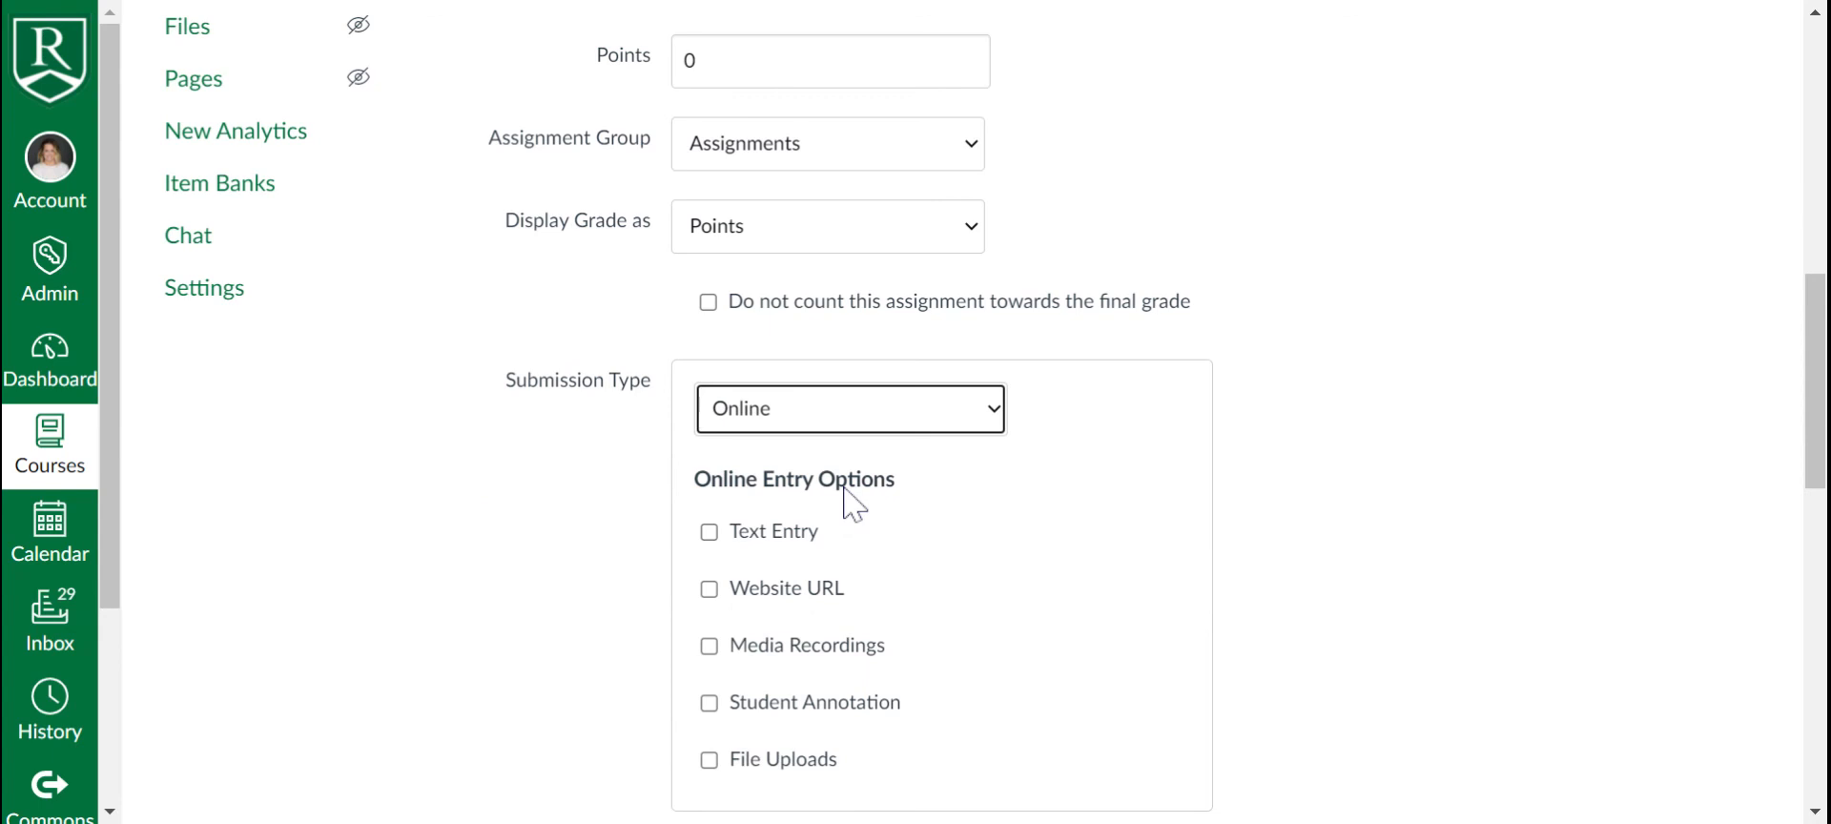
left_click(712, 534)
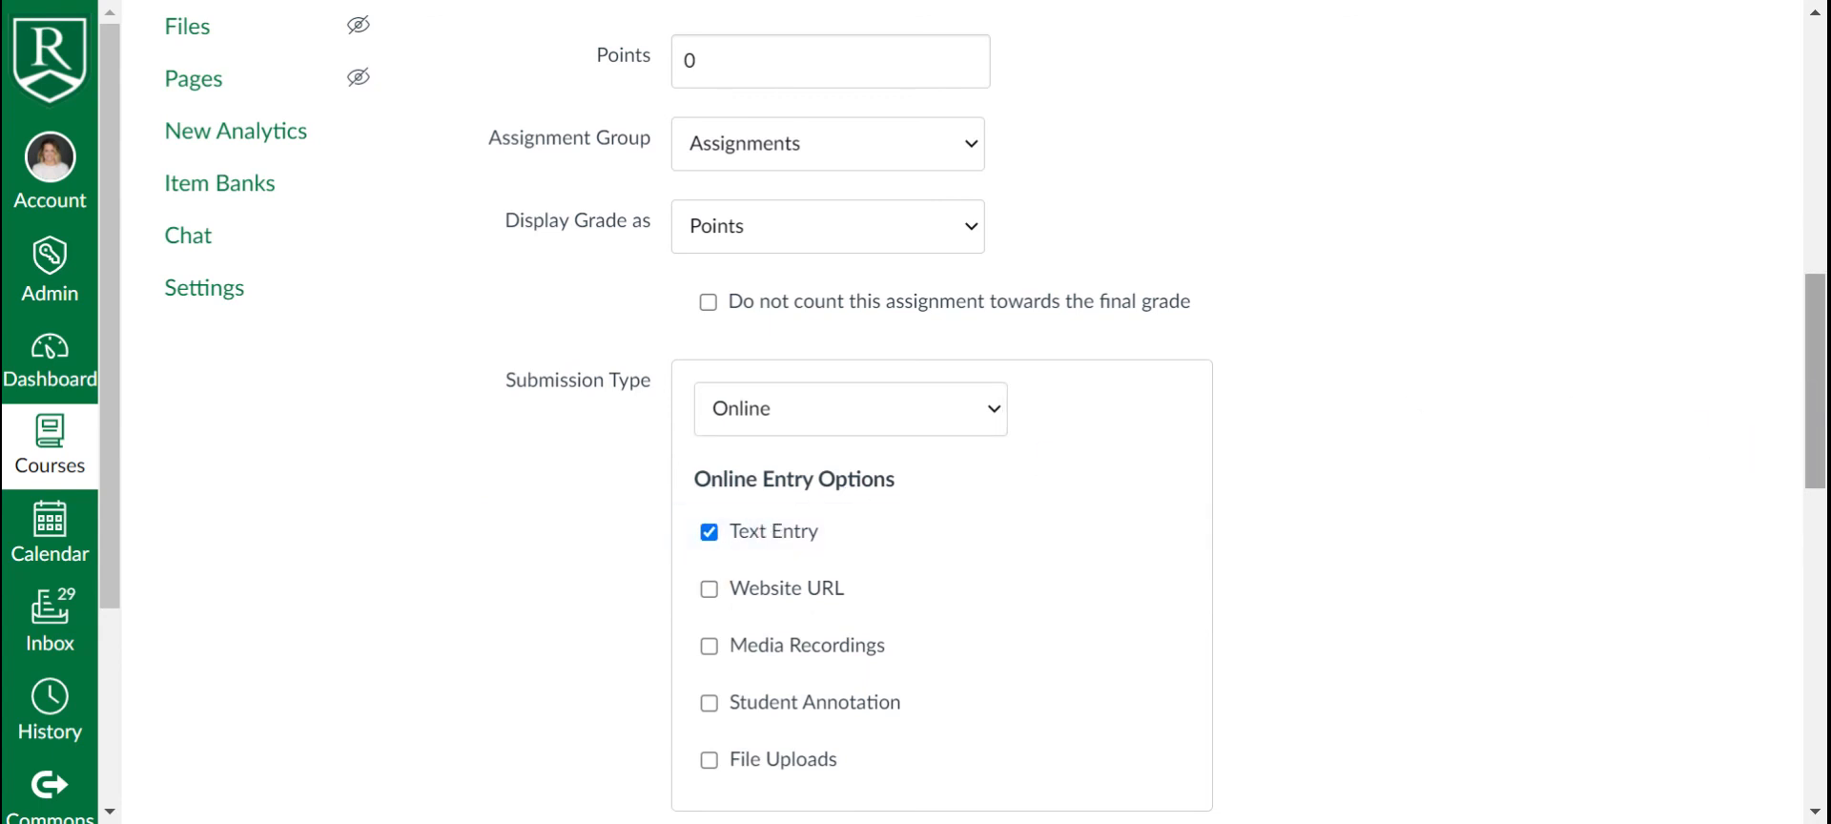
scroll(1817, 361, "down", 13)
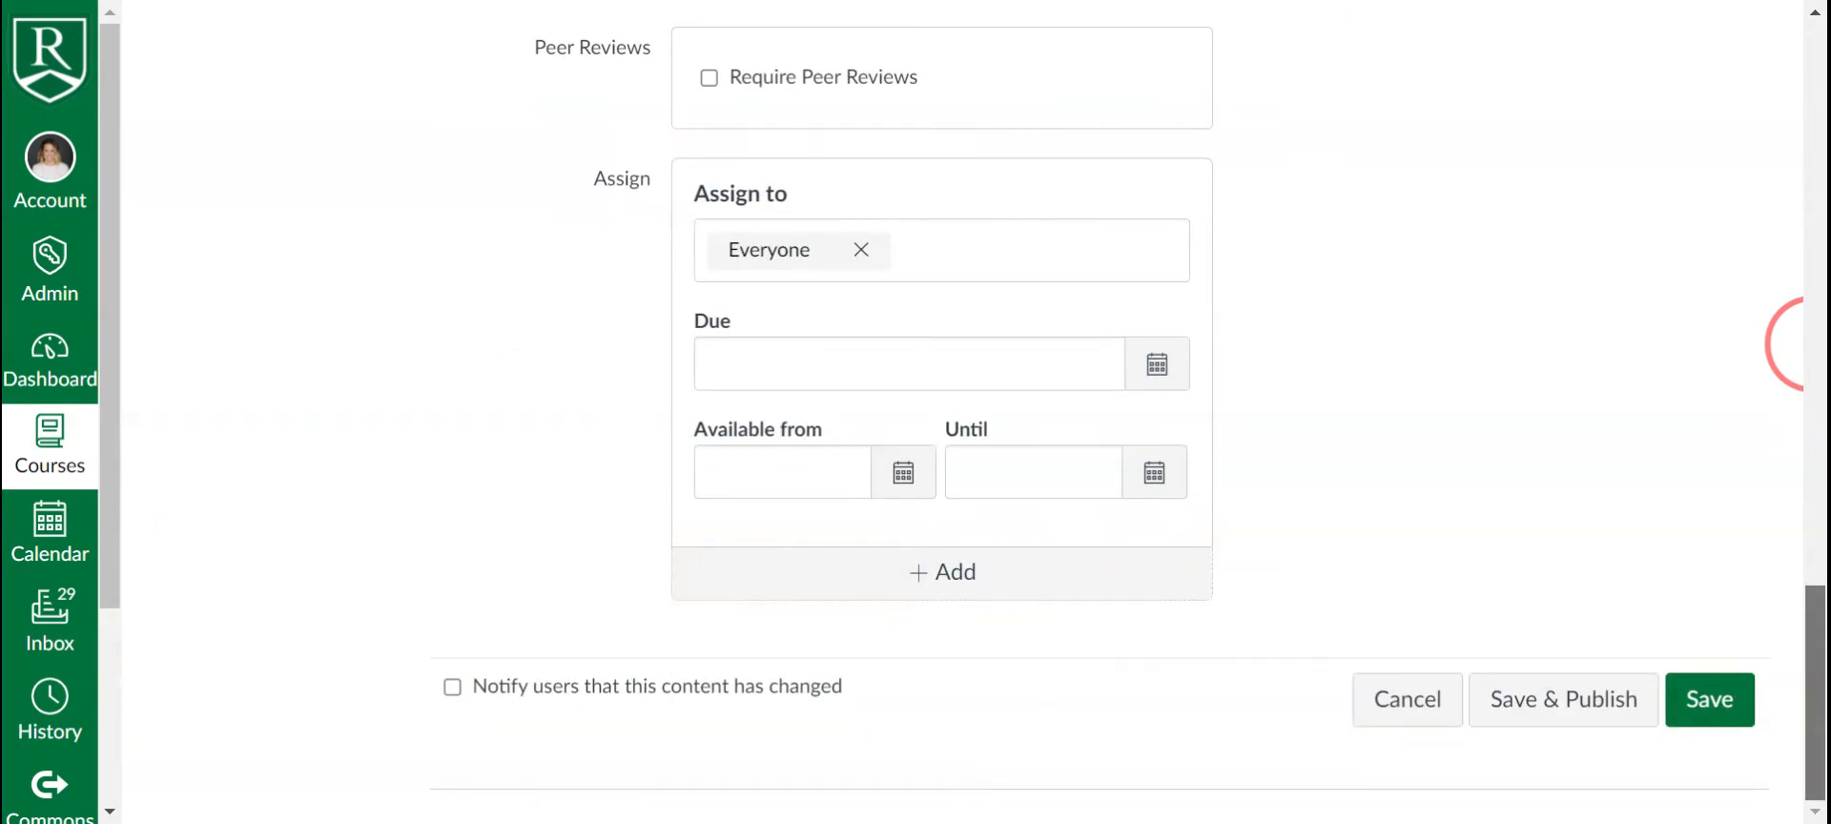
left_click(1708, 711)
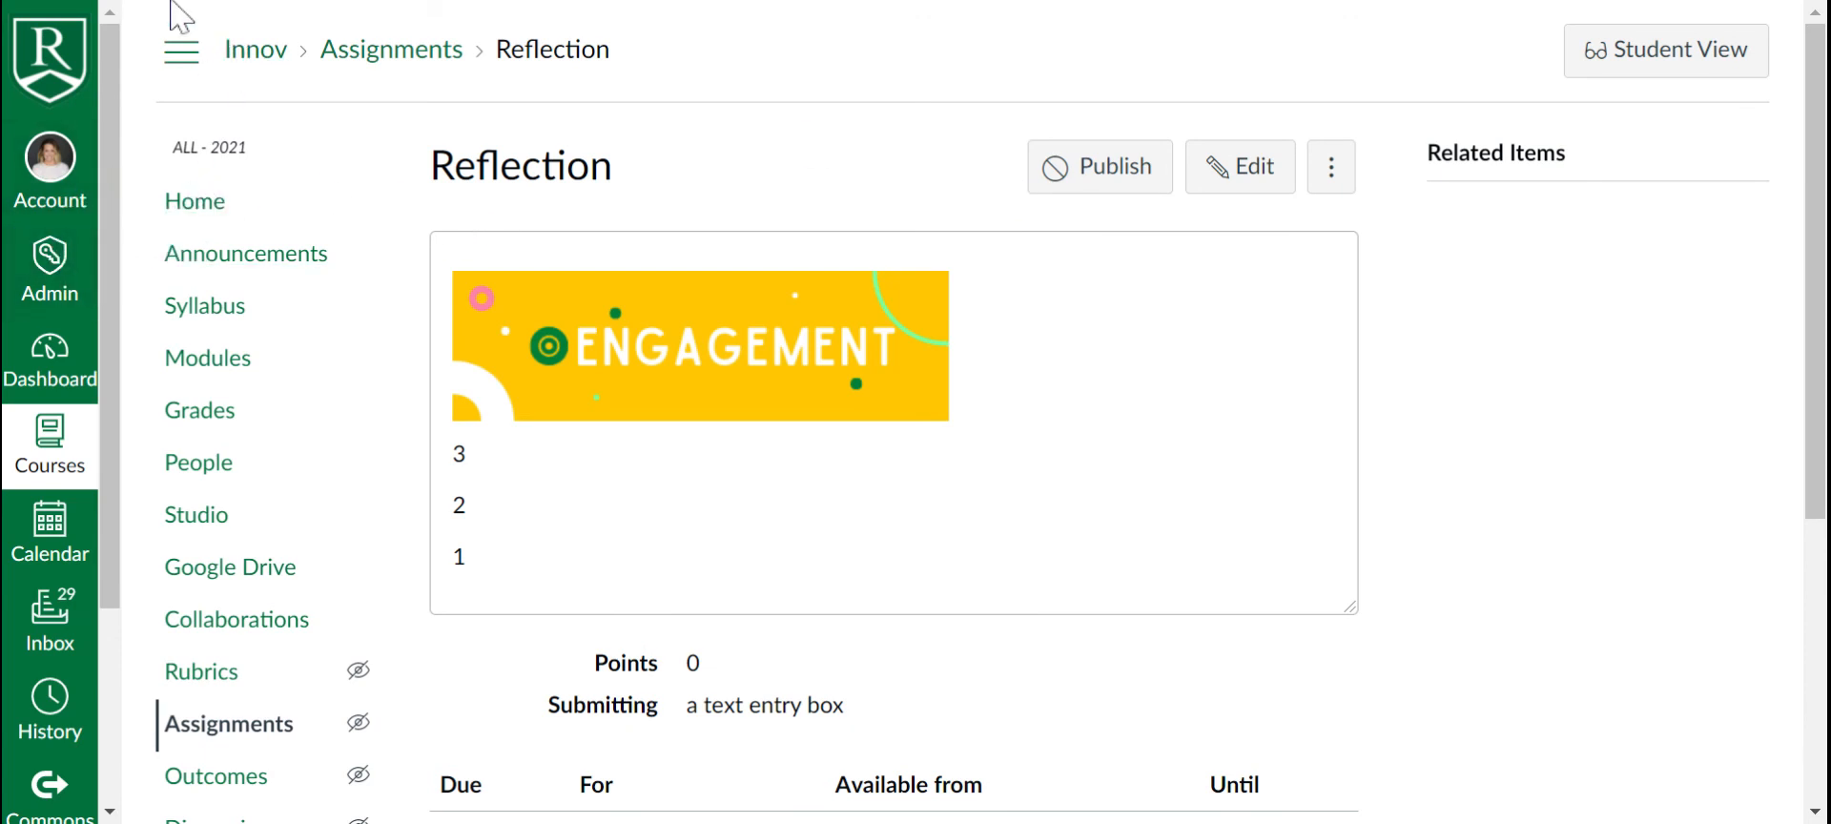
Step: Return to the module list and publish the Demo module with all its items, including the 1.1.4. Demo Quiz
key("alt+Left")
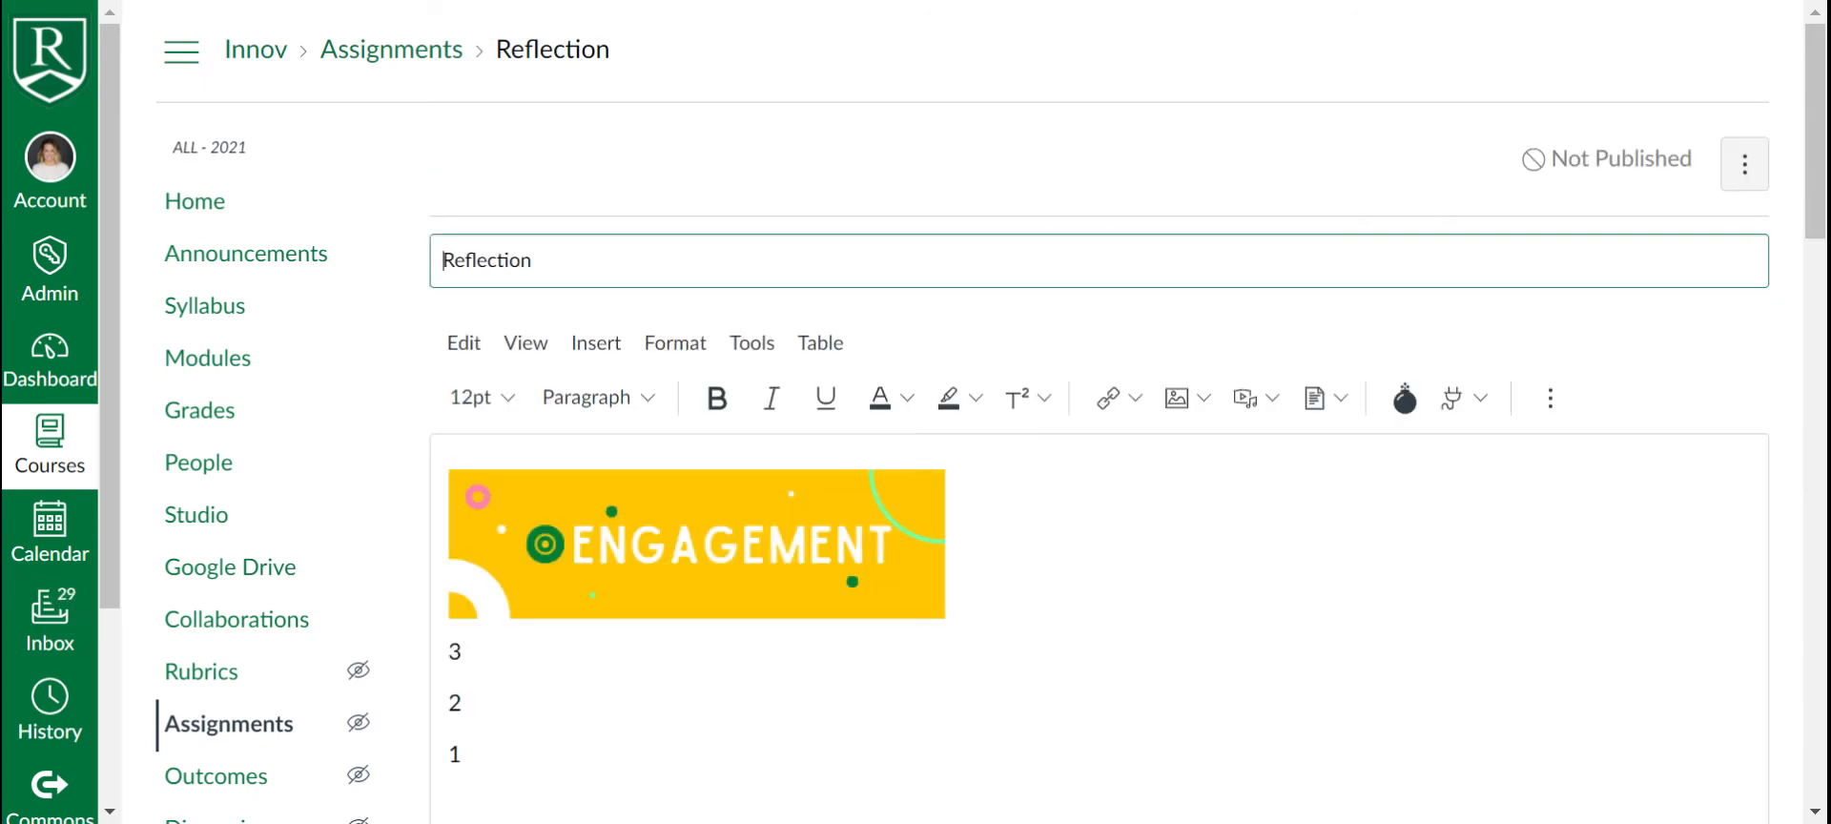
key("alt+Left")
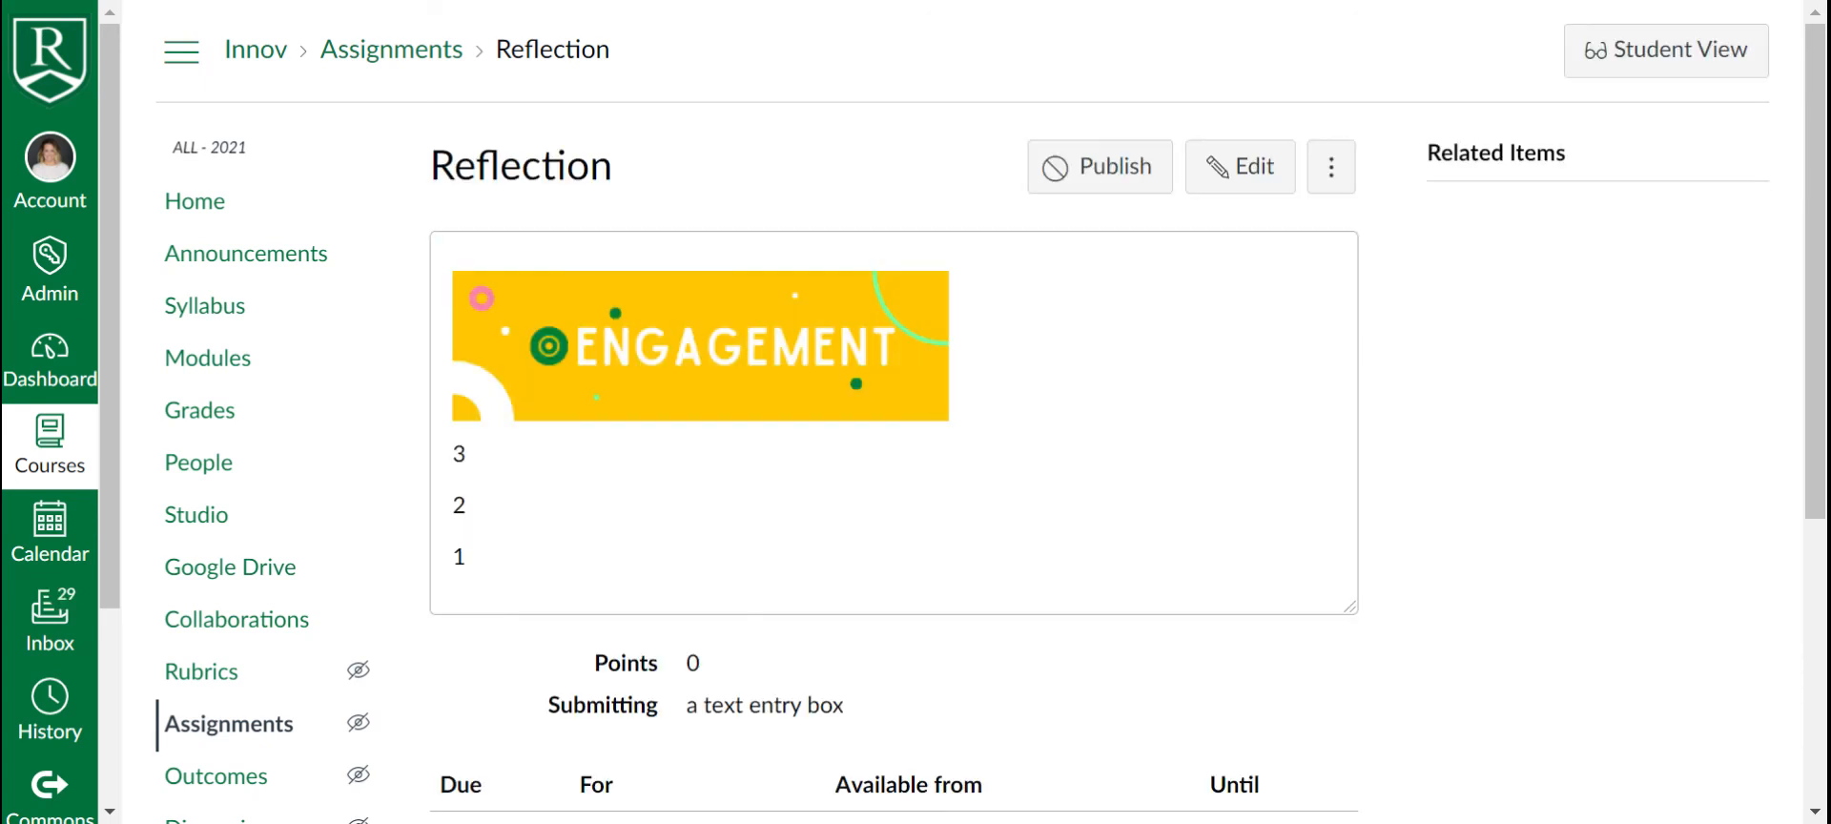
key("alt+Left")
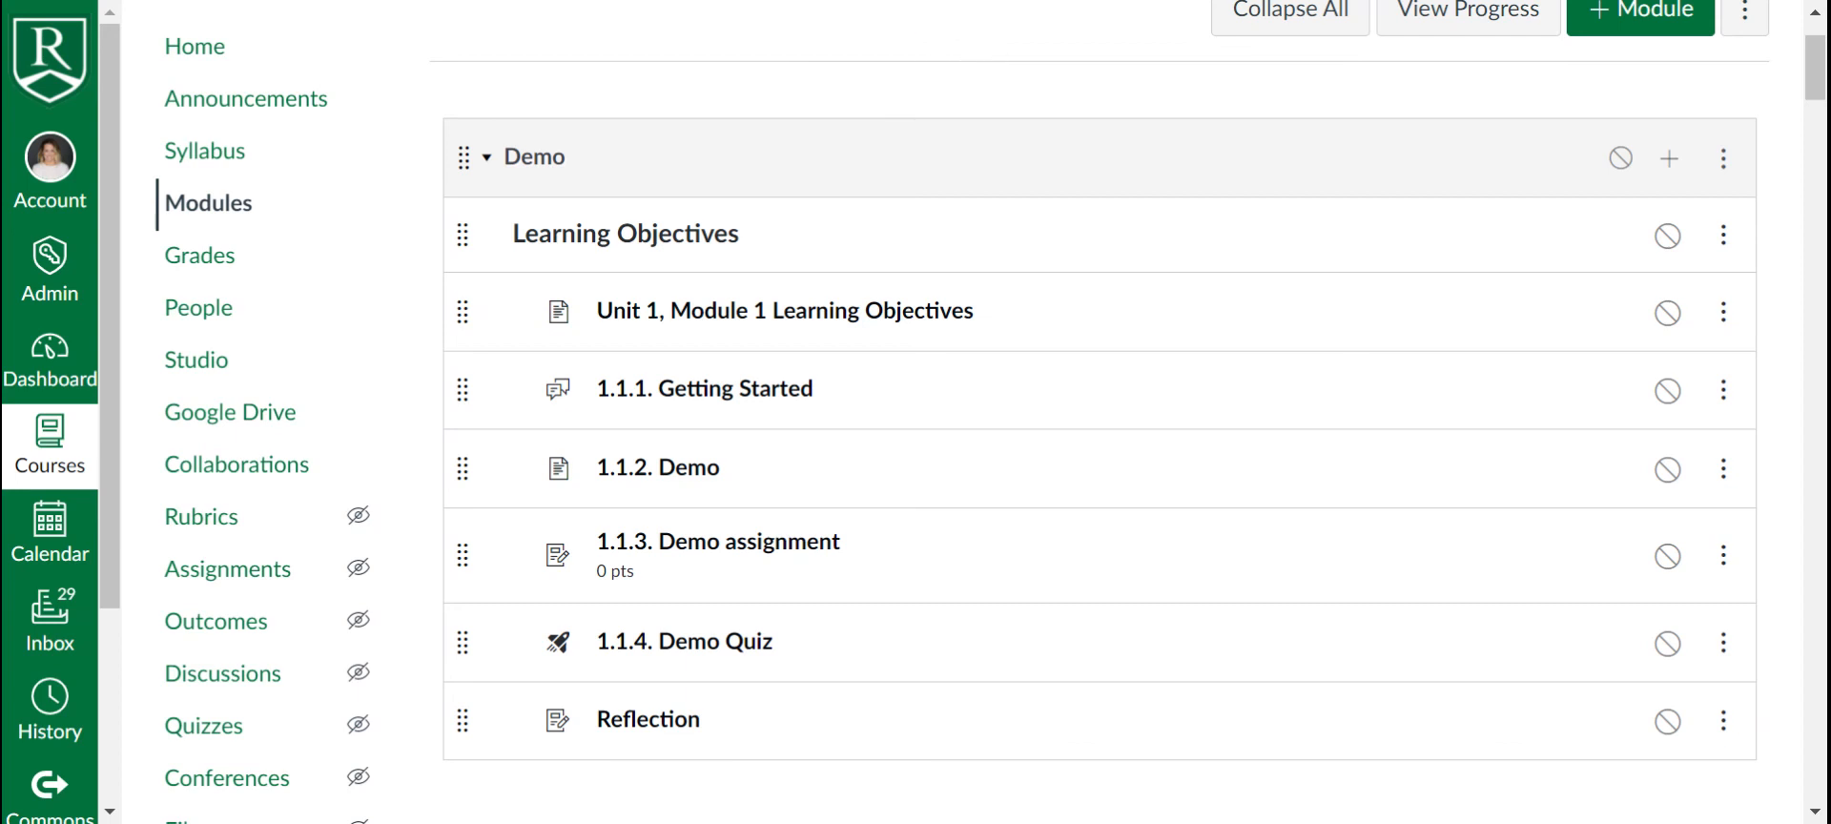
left_click(1621, 159)
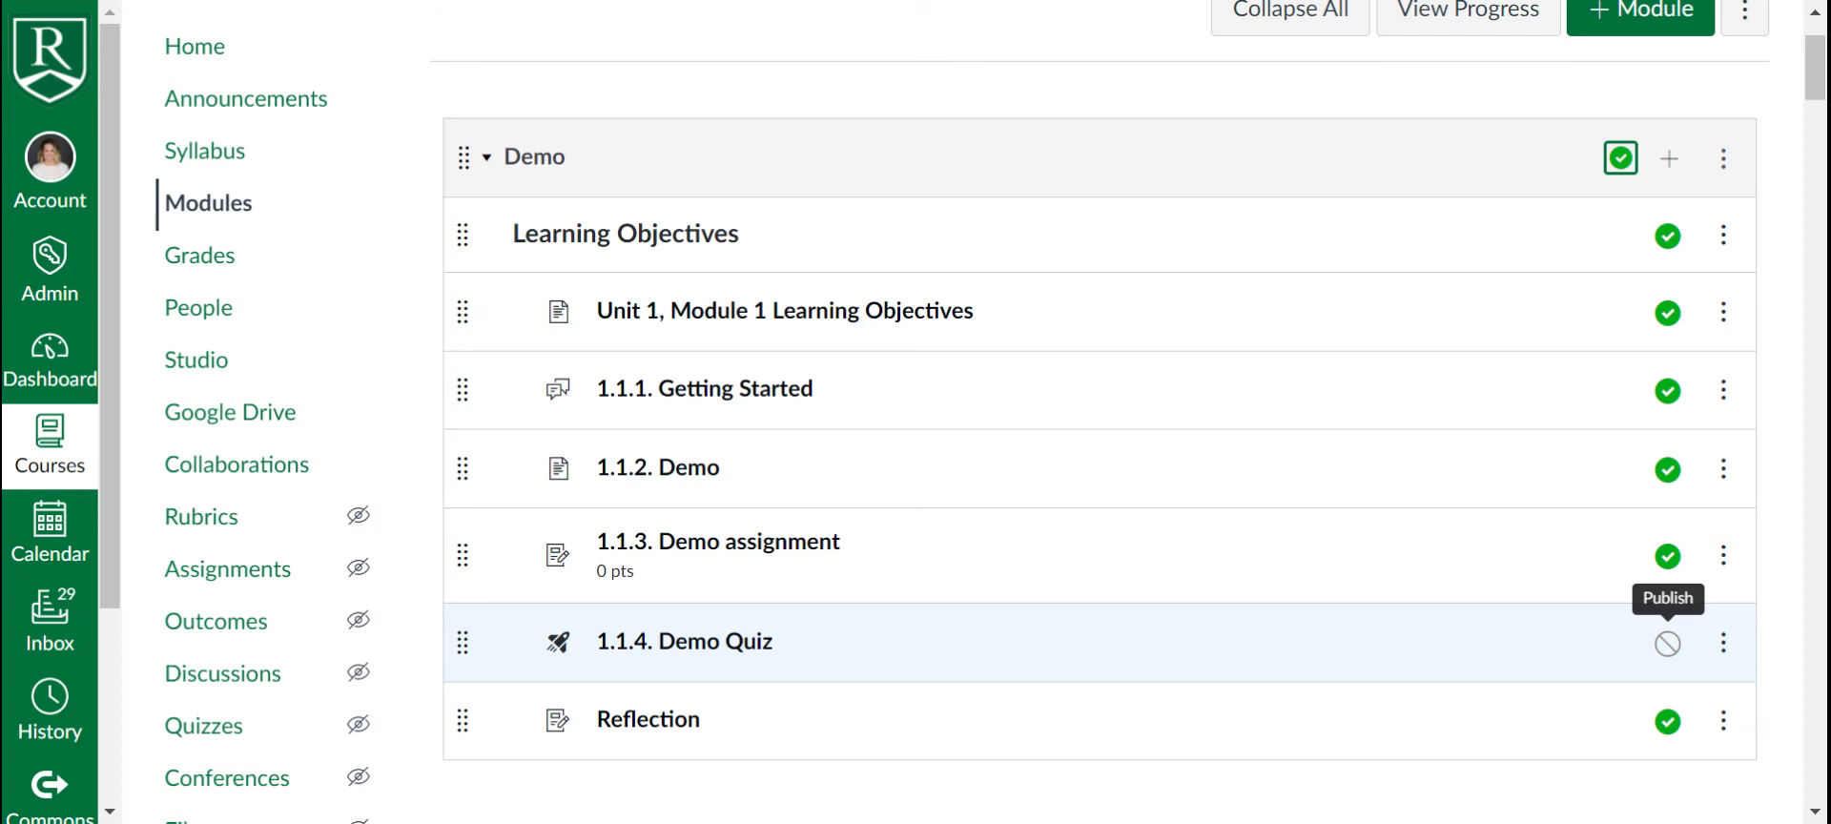
left_click(1668, 644)
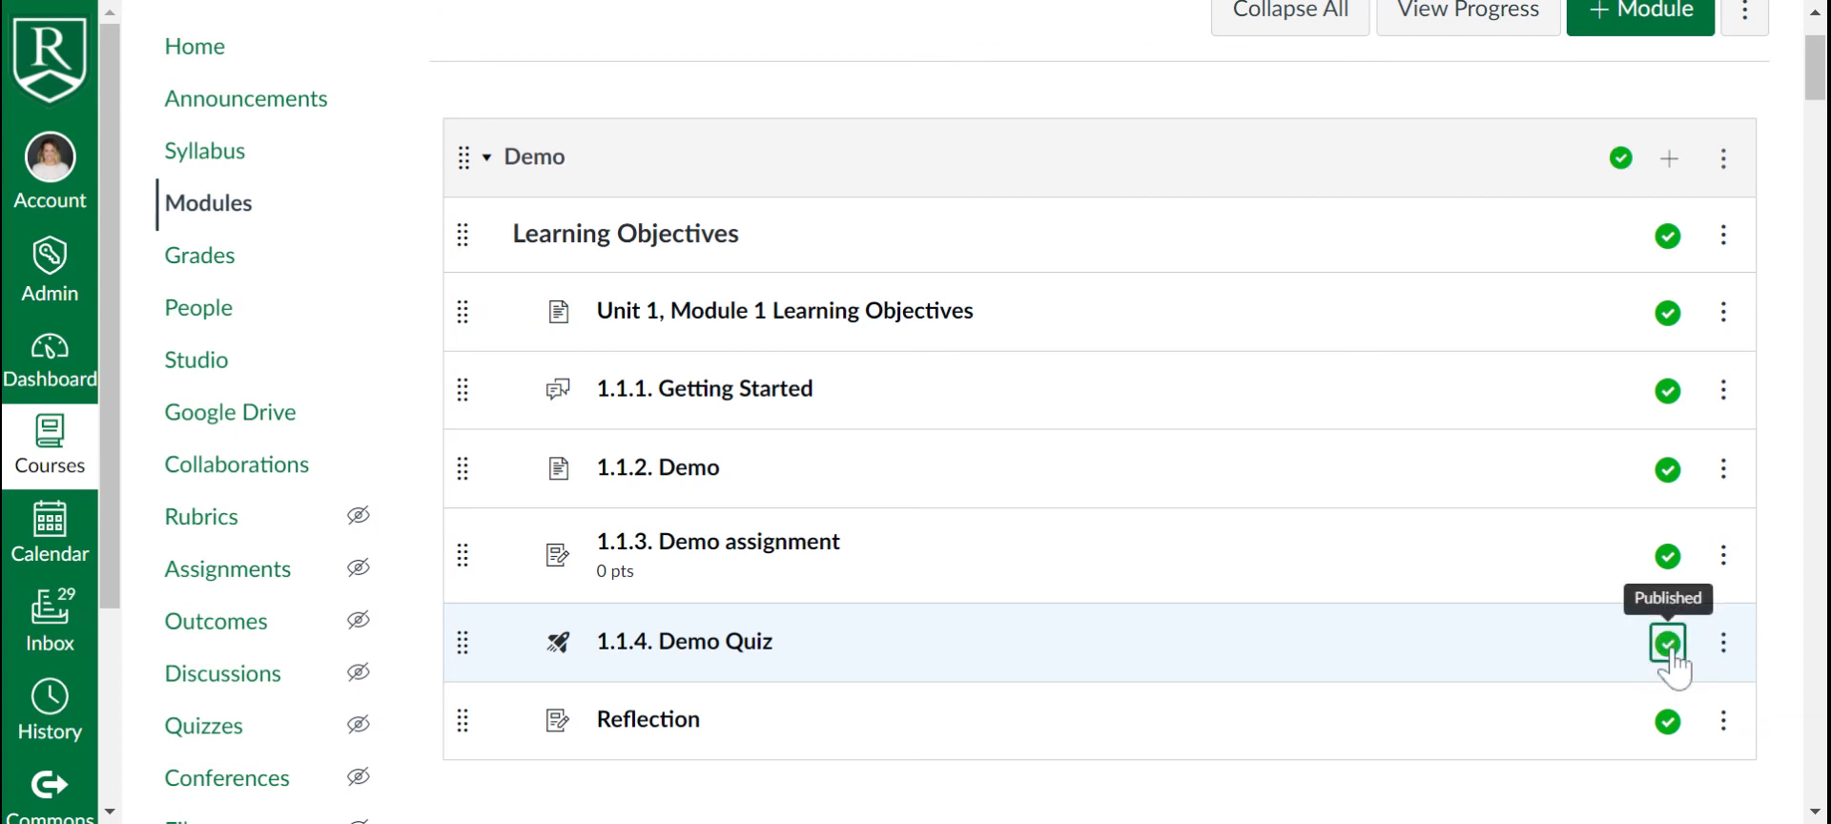